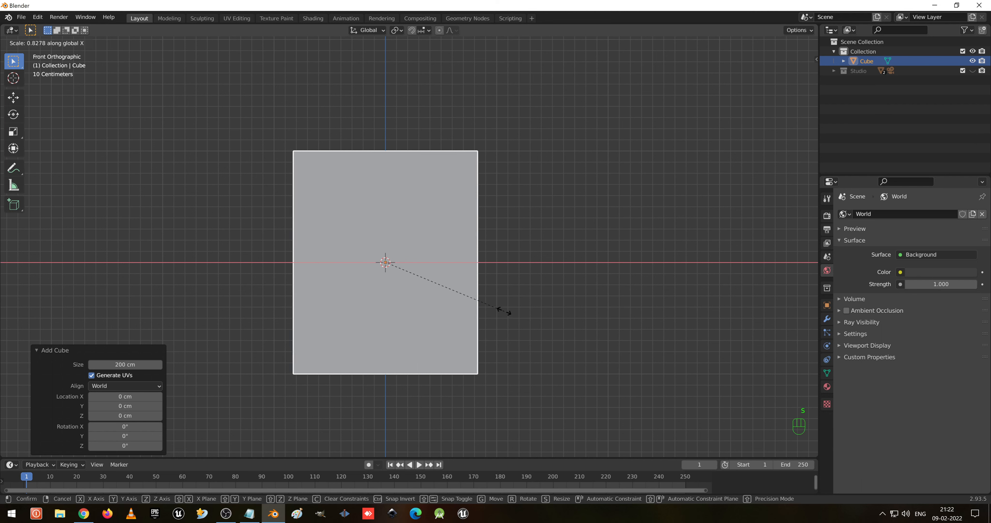
- Scale the cube along X to about 0.602
{"action": "left_click", "coordinate": [477, 299]}
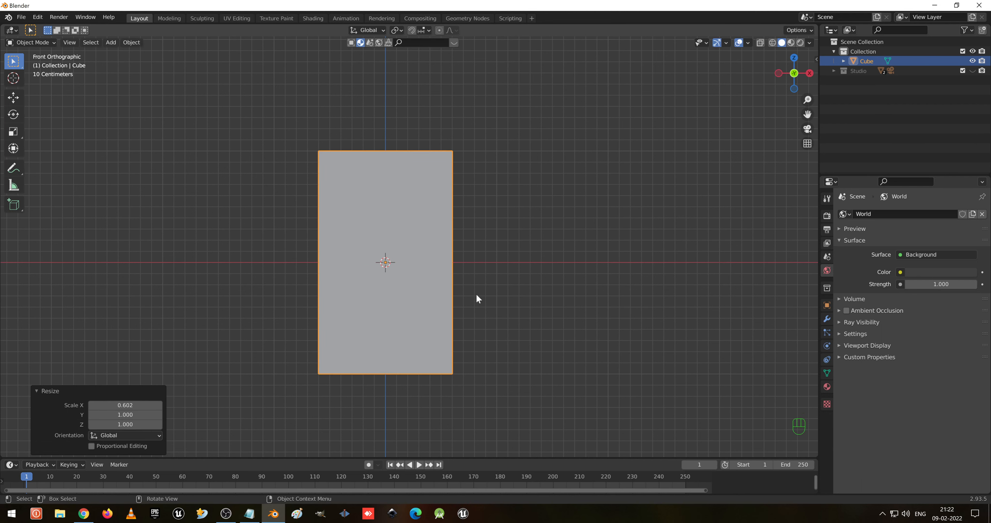
- Scale the cube along the Z axis to about 0.892
{"action": "key", "text": "s"}
{"action": "key", "text": "z"}
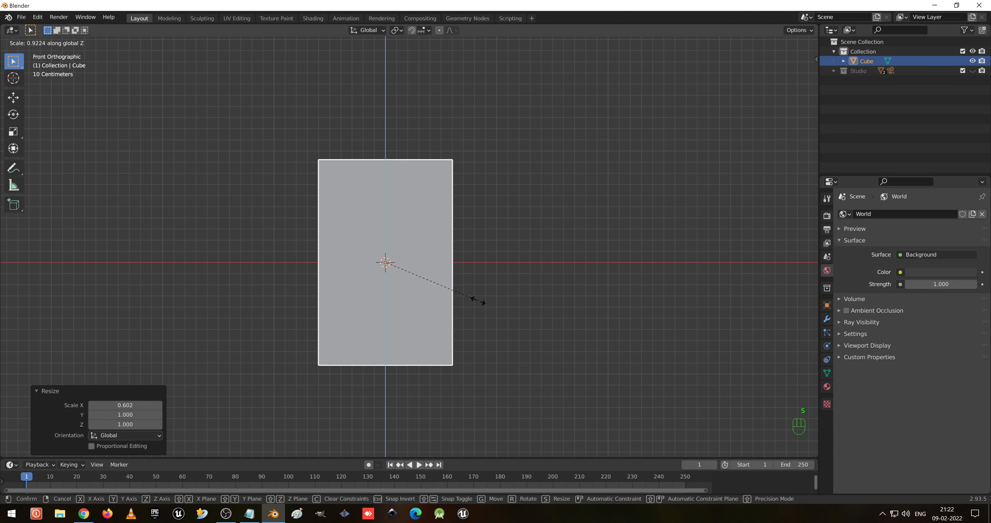
{"action": "left_click", "coordinate": [476, 300]}
- Flatten the cube along the Y axis into a thin panel, about -0.027
{"action": "middle_click_drag", "start_coordinate": [404, 230], "coordinate": [582, 276]}
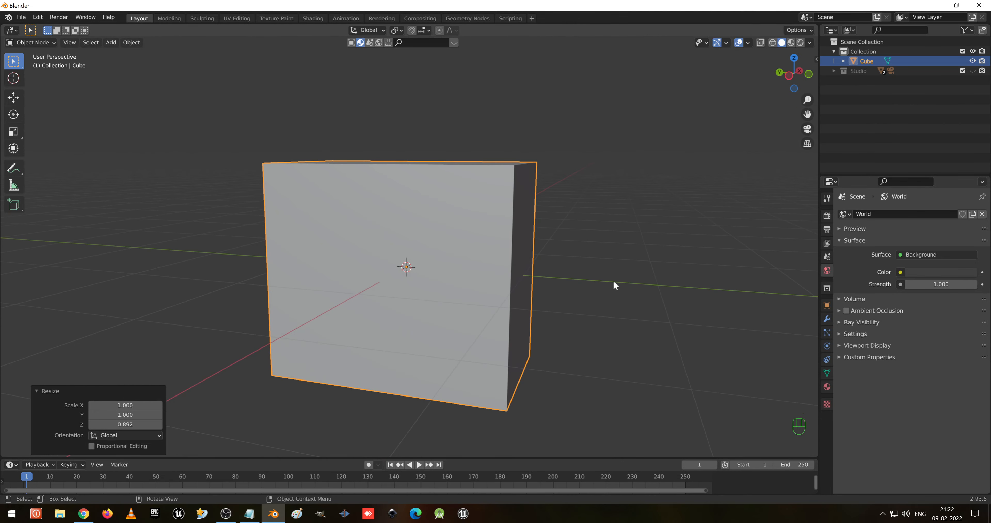
{"action": "key", "text": "s"}
{"action": "key", "text": "x"}
{"action": "key", "text": "y"}
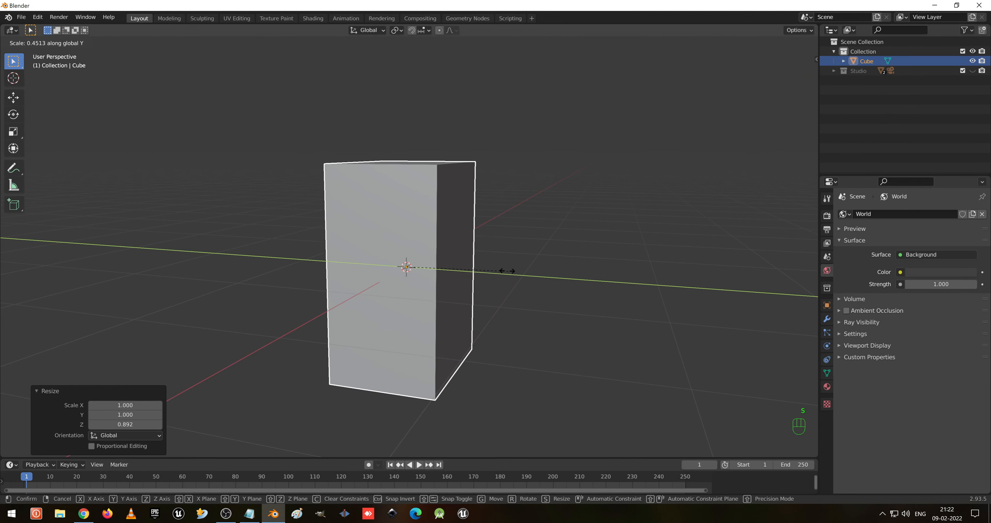
{"action": "left_click", "coordinate": [407, 246]}
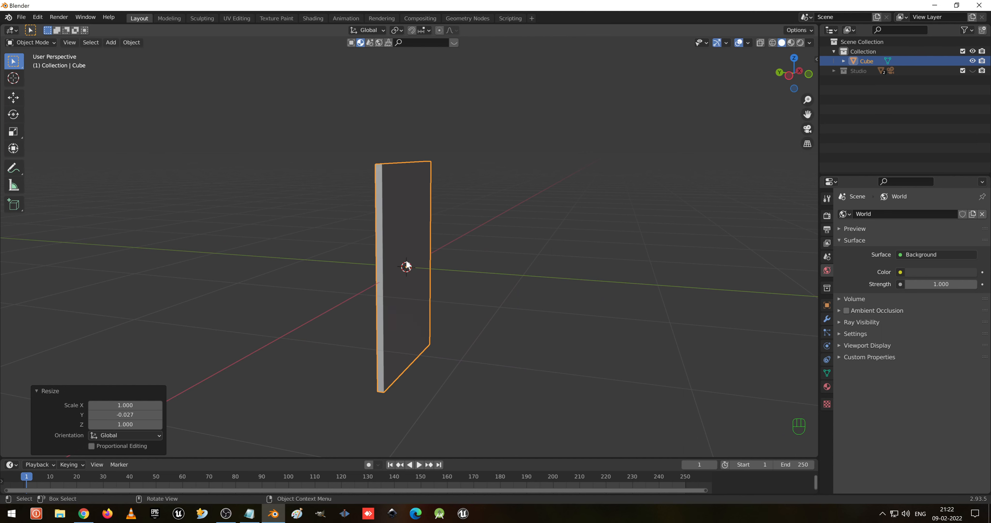
- Scale the panel along Y again to make it thinner
{"action": "scroll", "coordinate": [437, 304], "scroll_direction": "up", "scroll_amount": 3}
{"action": "middle_click_drag", "start_coordinate": [436, 214], "coordinate": [460, 282]}
{"action": "key", "text": "s"}
{"action": "key", "text": "y"}
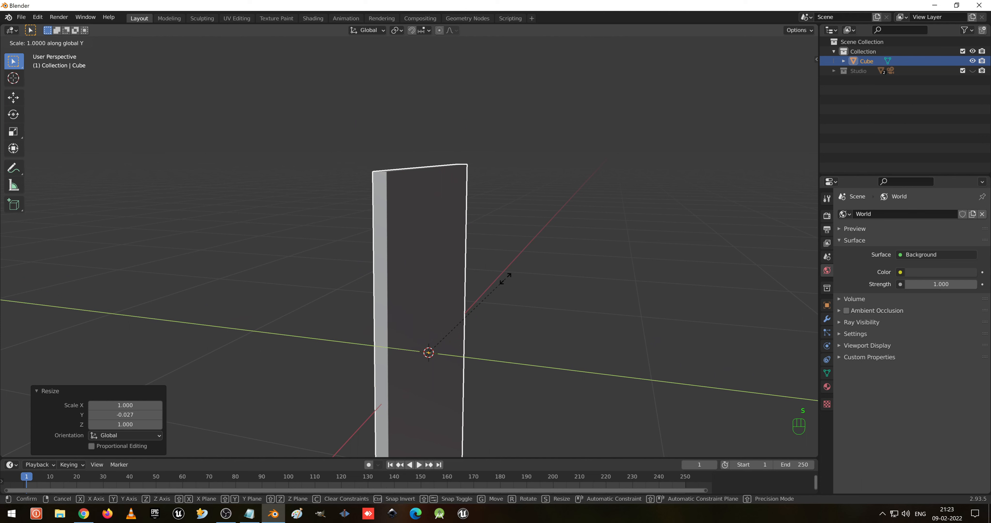
{"action": "left_click", "coordinate": [435, 318]}
- Open the sidebar's Item tab to inspect the panel's transform and dimensions
{"action": "scroll", "coordinate": [404, 216], "scroll_direction": "up", "scroll_amount": 3}
{"action": "middle_click_drag", "start_coordinate": [388, 139], "coordinate": [430, 255], "text": "shift"}
{"action": "key", "text": "Tab"}
{"action": "key", "text": "Tab"}
{"action": "middle_click_drag", "start_coordinate": [534, 264], "coordinate": [474, 274]}
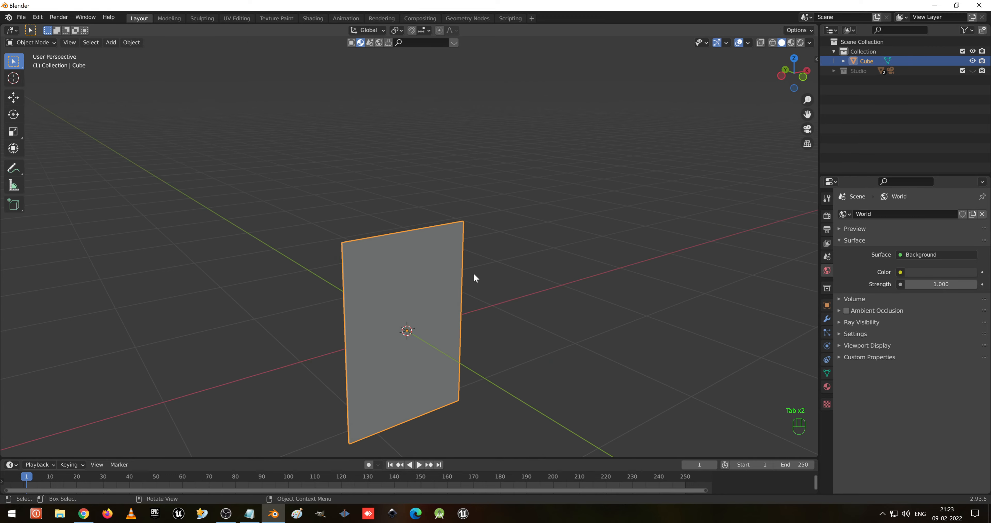
{"action": "key", "text": "n"}
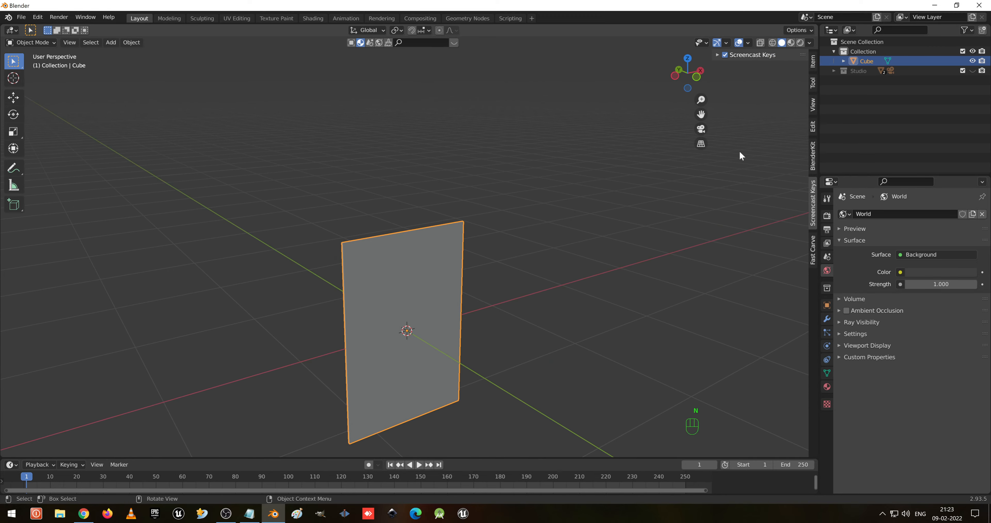
{"action": "left_click", "coordinate": [813, 65]}
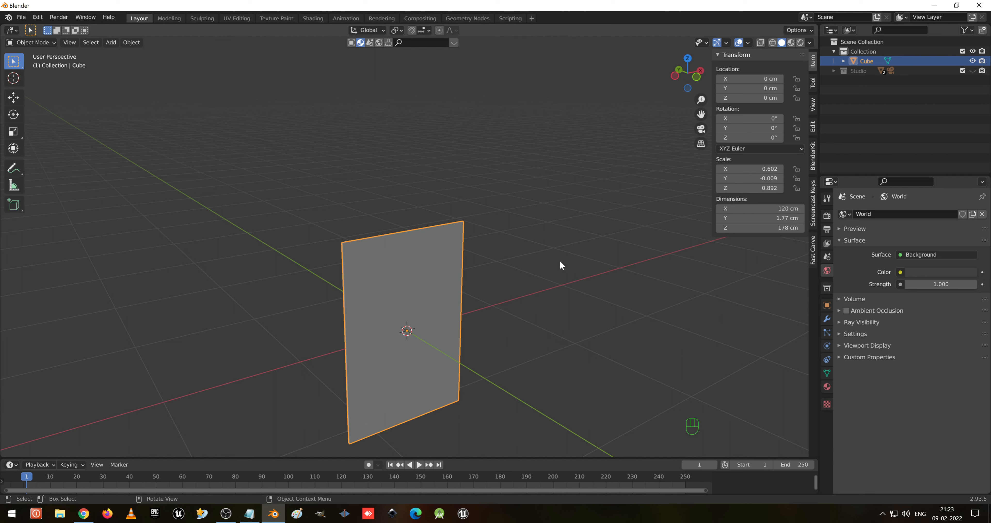
- Apply the panel's scale
{"action": "key", "text": "ctrl"}
{"action": "key", "text": "ctrl+a"}
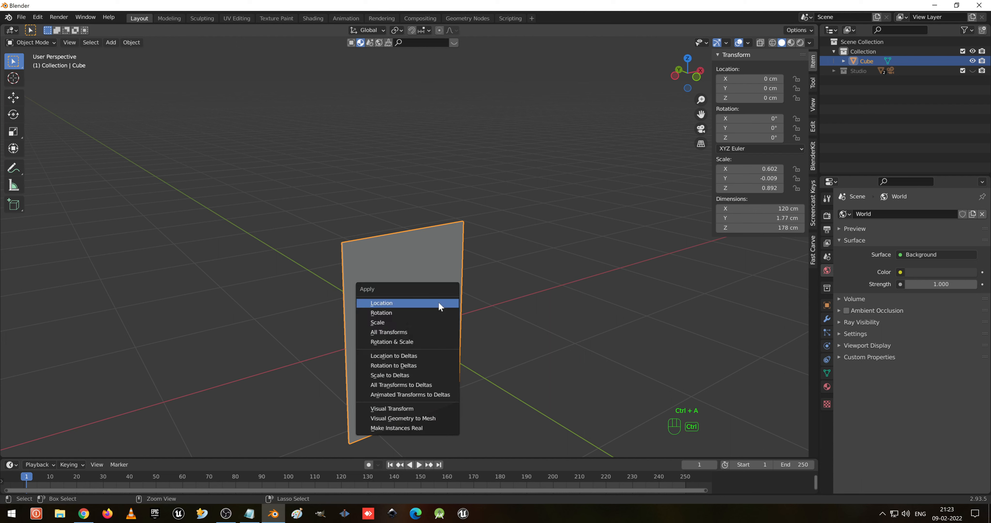
{"action": "left_click", "coordinate": [432, 325]}
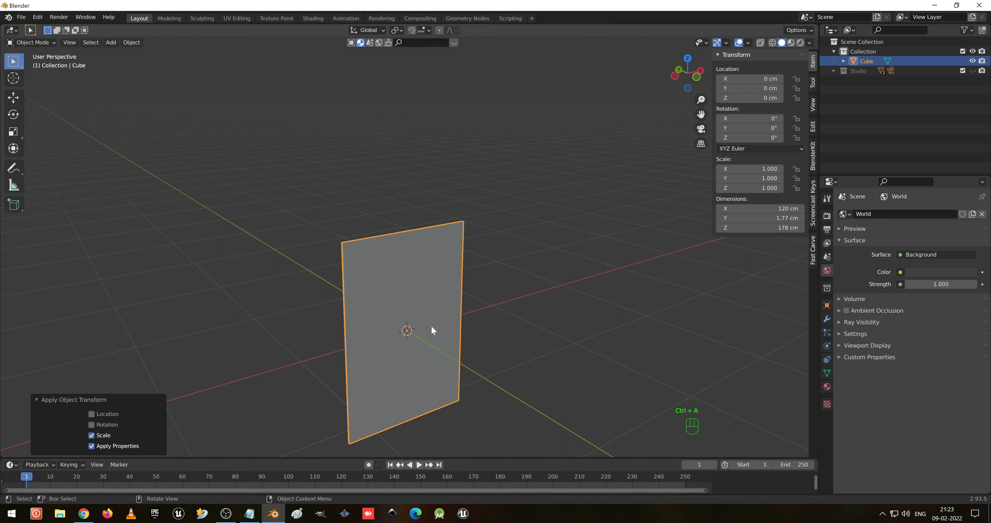
- Save the file as ID Card.blend in the YBlenderFile folder
{"action": "key", "text": "ctrl+s"}
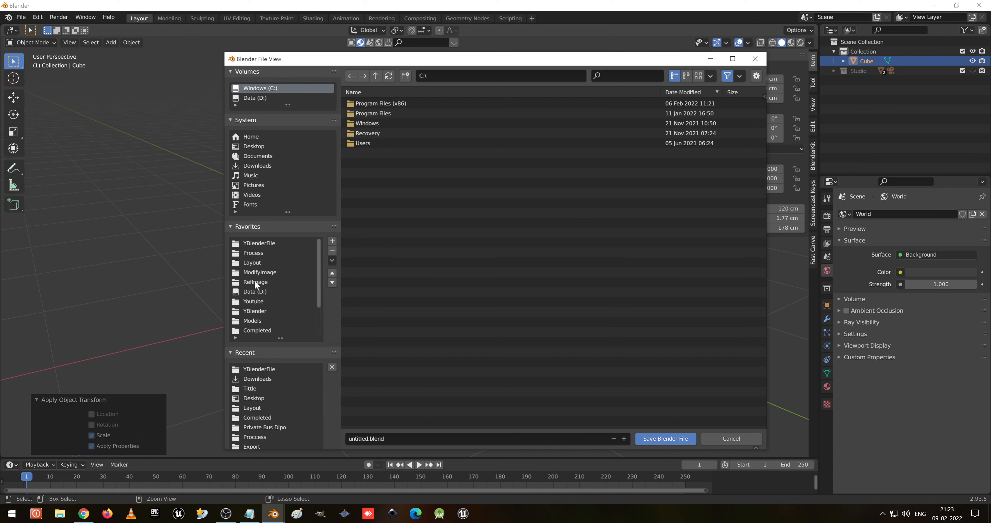
{"action": "left_click", "coordinate": [272, 271]}
{"action": "left_click", "coordinate": [264, 264]}
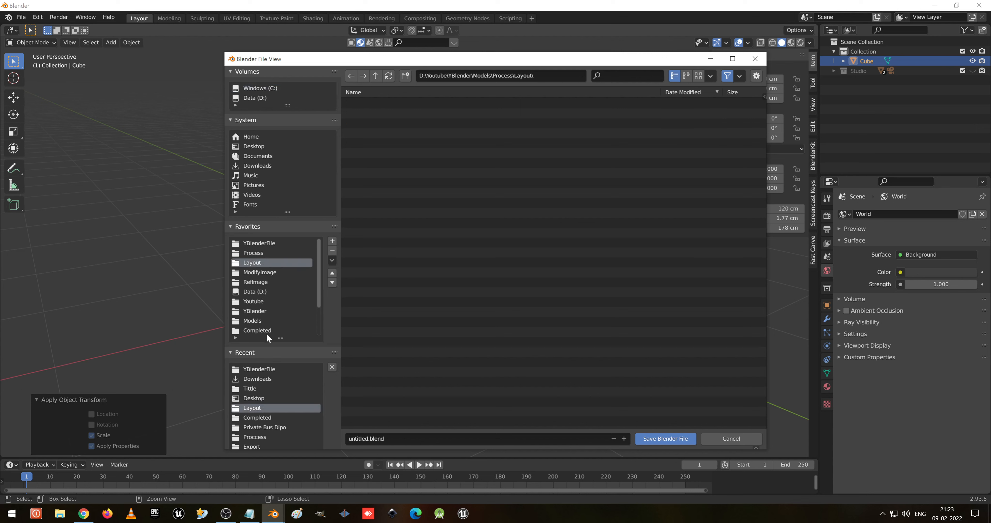
{"action": "left_click", "coordinate": [271, 243]}
{"action": "left_click", "coordinate": [442, 439]}
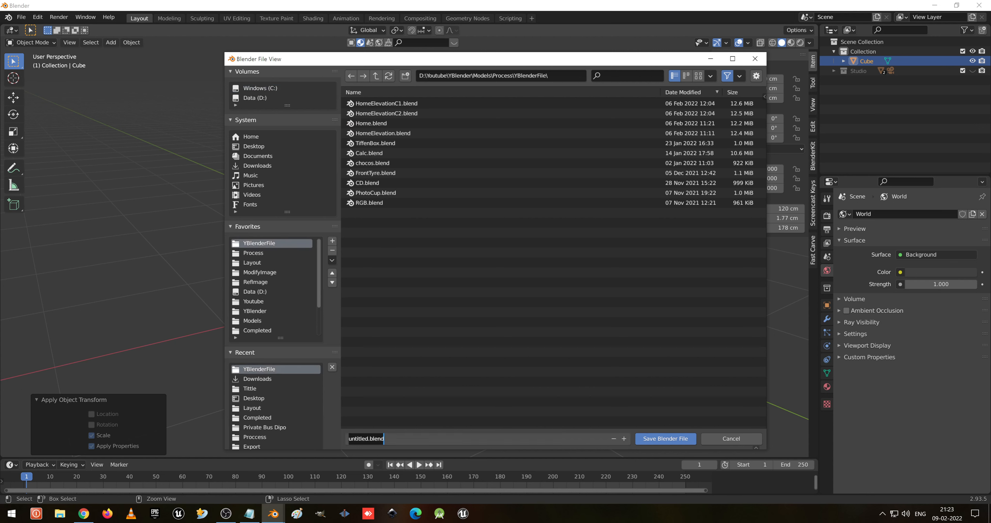
{"action": "type", "text": "ID Card"}
{"action": "key", "text": "Return"}
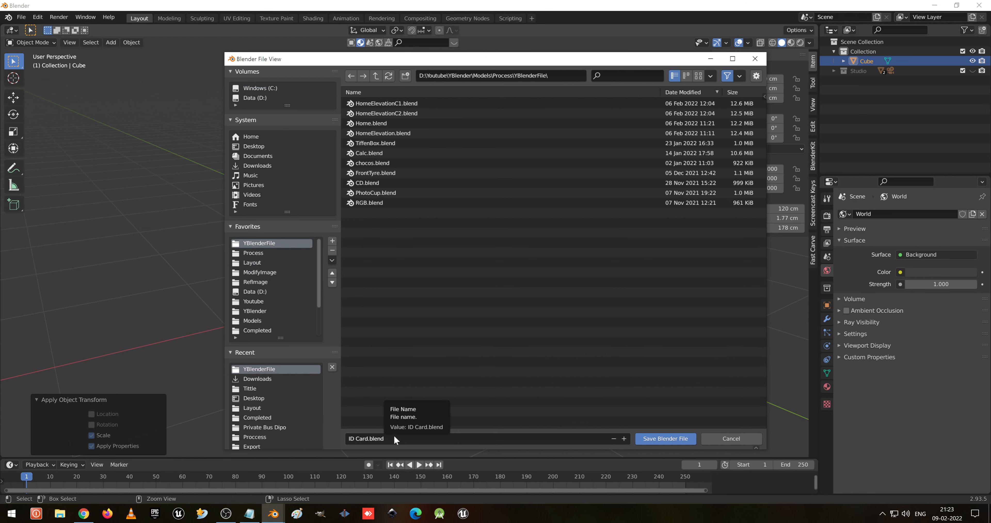
{"action": "left_click", "coordinate": [657, 438]}
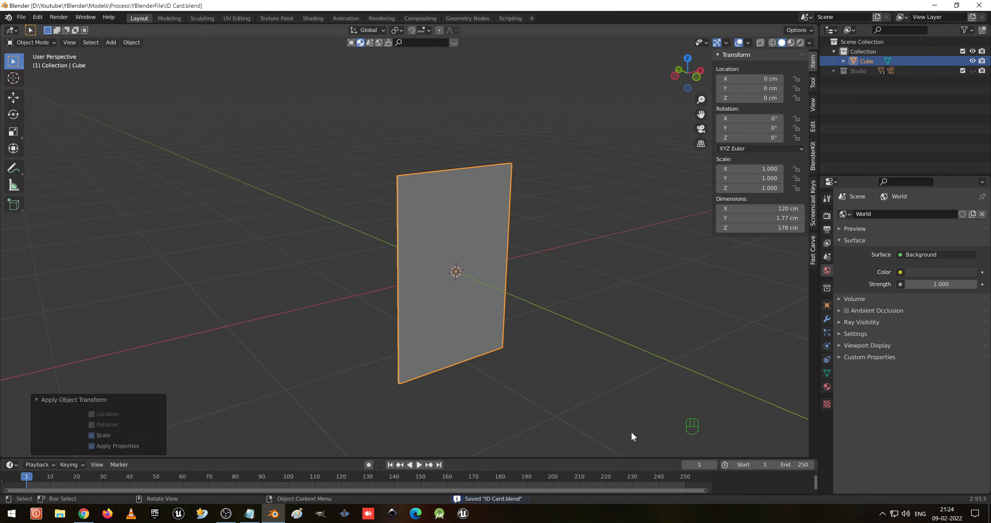
- In Edit Mode, select the four corner edges along the card's thickness
{"action": "scroll", "coordinate": [401, 209], "scroll_direction": "up", "scroll_amount": 3}
{"action": "middle_click_drag", "start_coordinate": [401, 210], "coordinate": [508, 201]}
{"action": "key", "text": "Tab"}
{"action": "key", "text": "2"}
{"action": "left_click", "coordinate": [376, 212]}
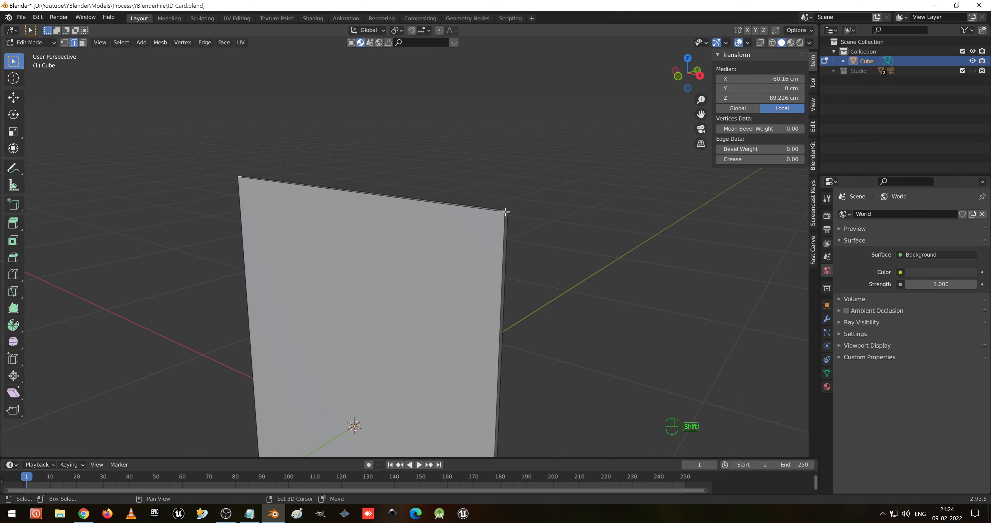
{"action": "left_click", "coordinate": [505, 212], "text": "shift"}
{"action": "middle_click_drag", "start_coordinate": [462, 360], "coordinate": [549, 450]}
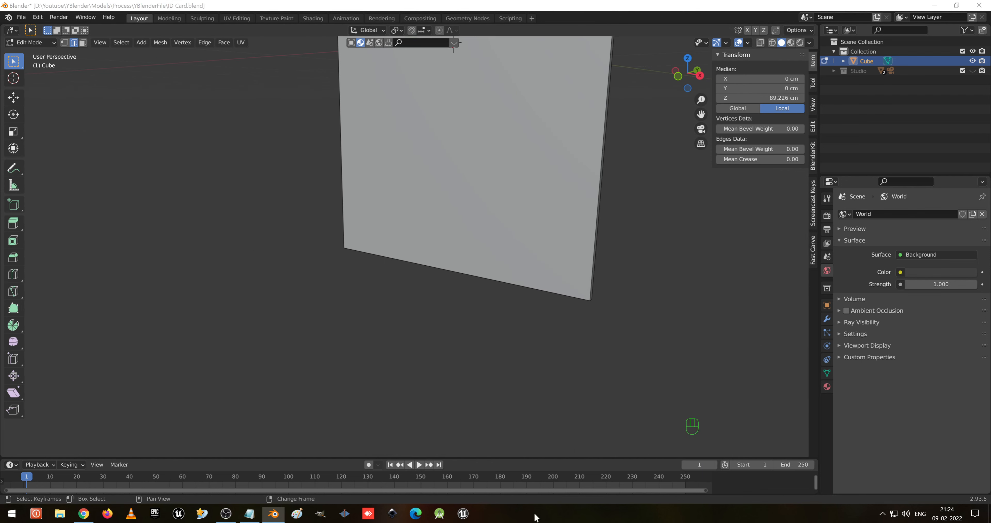
{"action": "middle_click_drag", "start_coordinate": [584, 327], "coordinate": [526, 300]}
{"action": "left_click", "coordinate": [520, 285], "text": "shift"}
{"action": "middle_click_drag", "start_coordinate": [434, 316], "coordinate": [366, 343]}
{"action": "left_click", "coordinate": [249, 341], "text": "shift"}
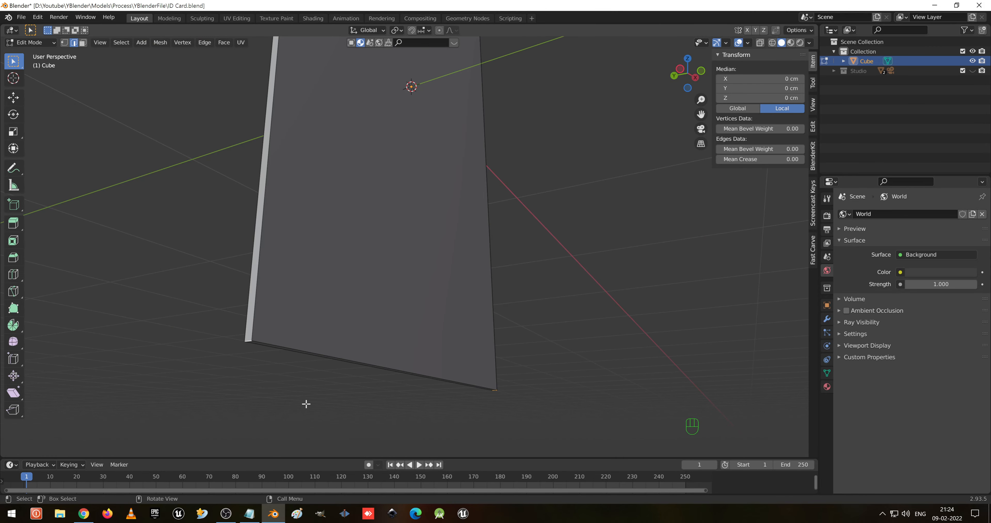
- Bevel the selected corner edges about 5.57 cm wide with 7 segments
{"action": "key", "text": "ctrl+b"}
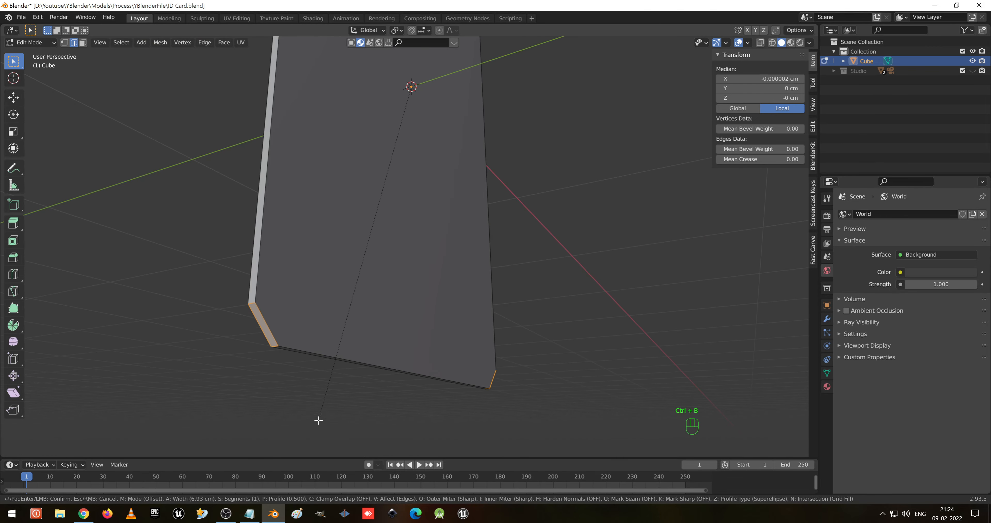
{"action": "scroll", "coordinate": [317, 424], "scroll_direction": "up", "scroll_amount": 4}
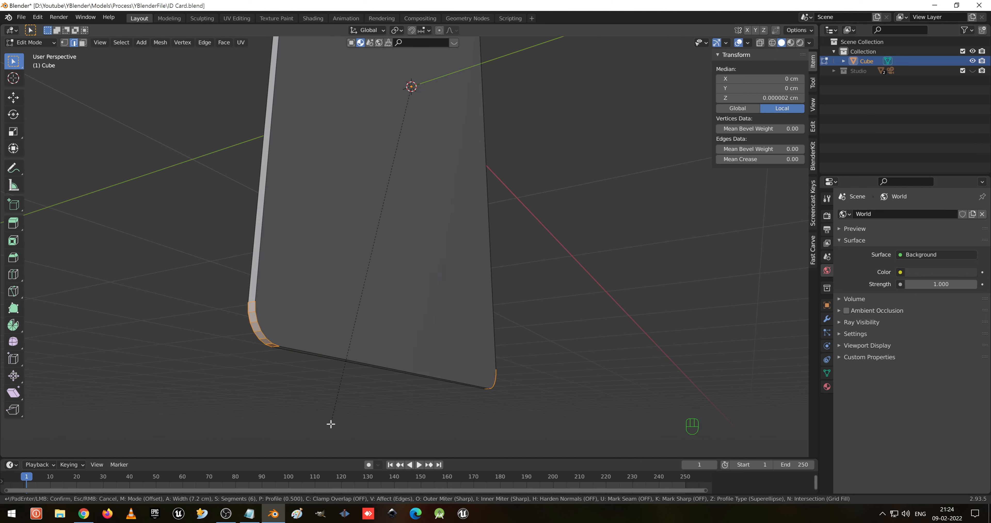
{"action": "scroll", "coordinate": [333, 422], "scroll_direction": "up", "scroll_amount": 1}
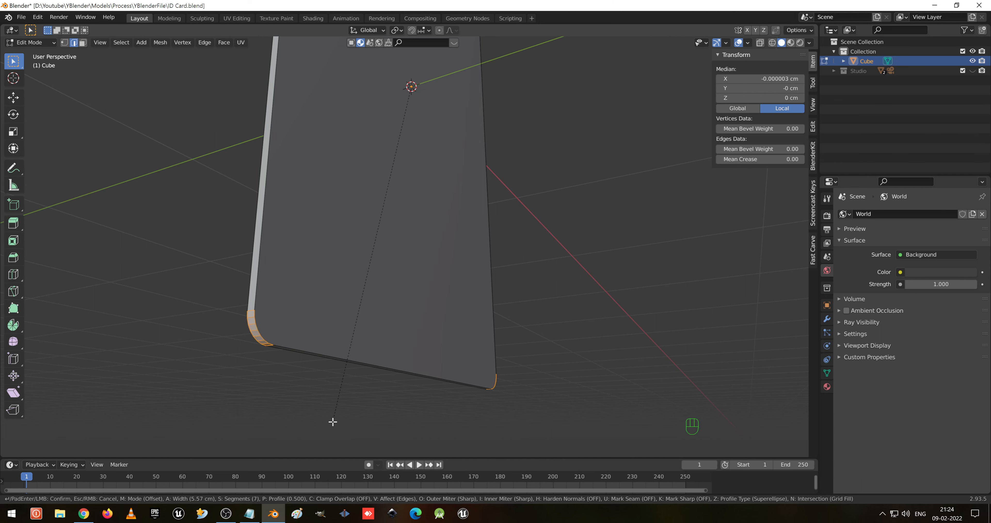
{"action": "scroll", "coordinate": [333, 421], "scroll_direction": "down", "scroll_amount": 1}
{"action": "scroll", "coordinate": [333, 422], "scroll_direction": "up", "scroll_amount": 1}
{"action": "left_click", "coordinate": [333, 422]}
- Return to Object Mode to inspect the rounded card
{"action": "middle_click_drag", "start_coordinate": [352, 309], "coordinate": [504, 406]}
{"action": "scroll", "coordinate": [496, 393], "scroll_direction": "down", "scroll_amount": 3}
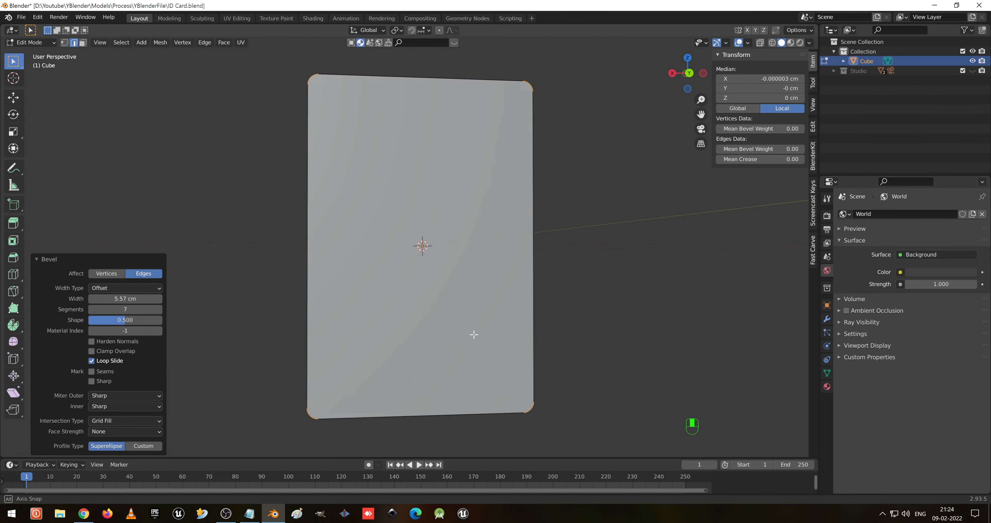
{"action": "middle_click_drag", "start_coordinate": [471, 334], "coordinate": [512, 343]}
{"action": "key", "text": "Tab"}
{"action": "middle_click_drag", "start_coordinate": [439, 223], "coordinate": [490, 330], "text": "shift"}
{"action": "scroll", "coordinate": [491, 330], "scroll_direction": "up", "scroll_amount": 2}
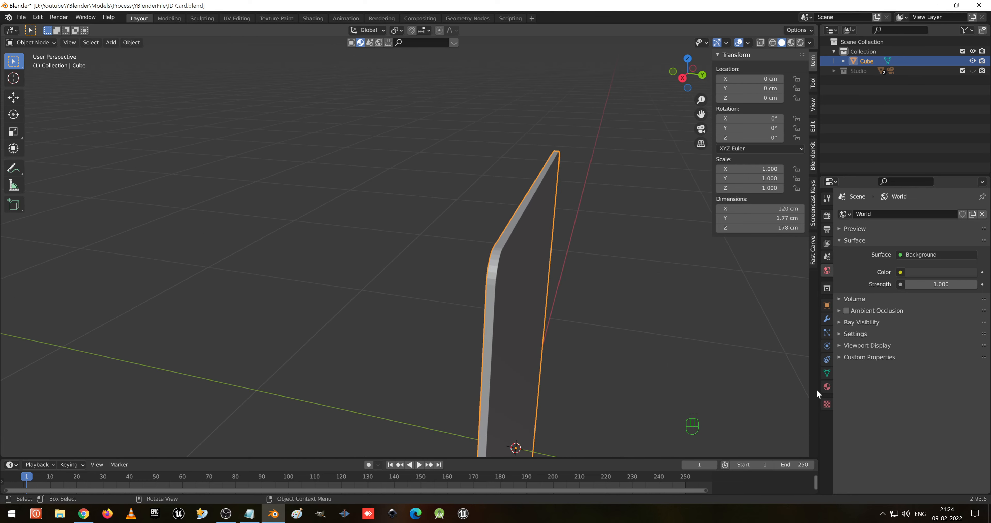
- Try adding a level-3 subdivision to the card and undo it
{"action": "key", "text": "ctrl+3"}
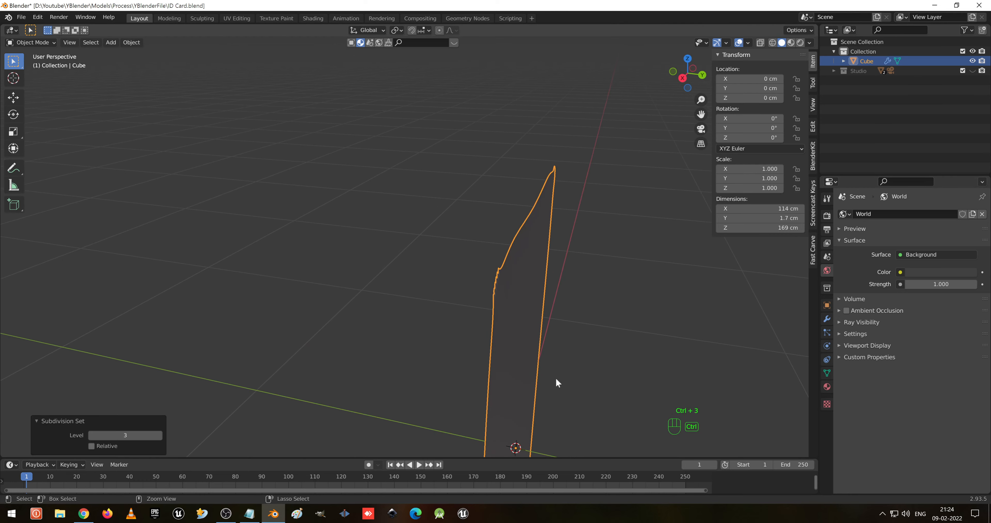
{"action": "middle_click_drag", "start_coordinate": [556, 378], "coordinate": [531, 369]}
{"action": "key", "text": "ctrl+z"}
- Add an Edge Split modifier to the card
{"action": "middle_click_drag", "start_coordinate": [580, 410], "coordinate": [518, 359], "text": "shift"}
{"action": "key", "text": "Tab"}
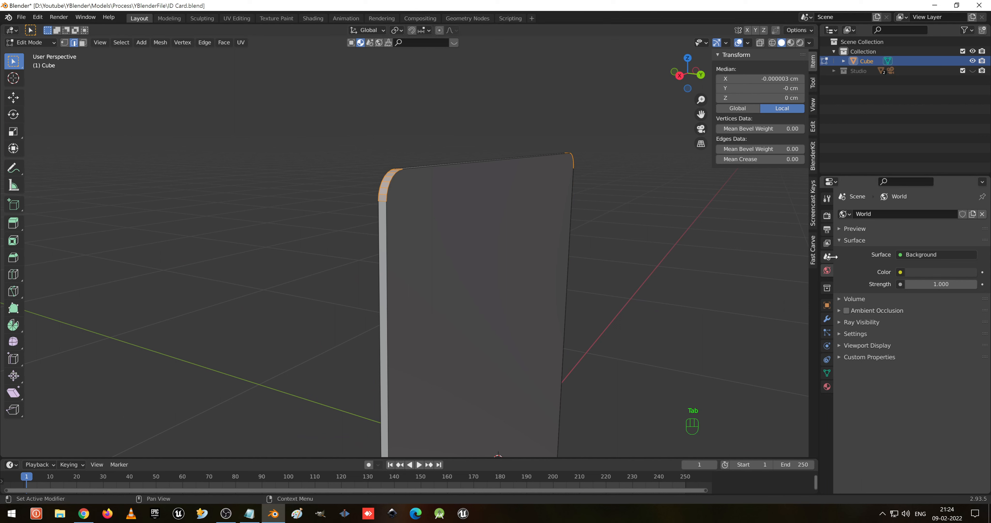
{"action": "left_click", "coordinate": [827, 319]}
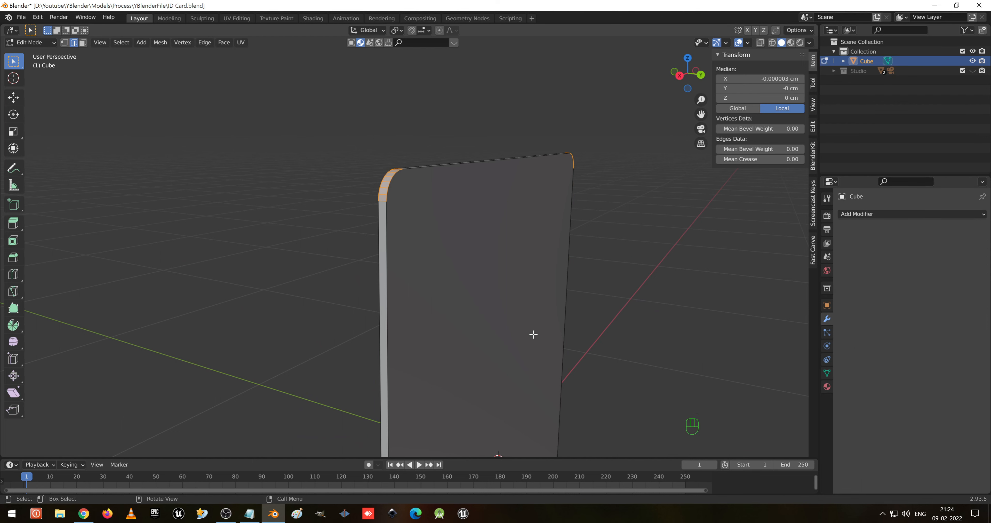
{"action": "key", "text": "Tab"}
{"action": "left_click", "coordinate": [862, 212]}
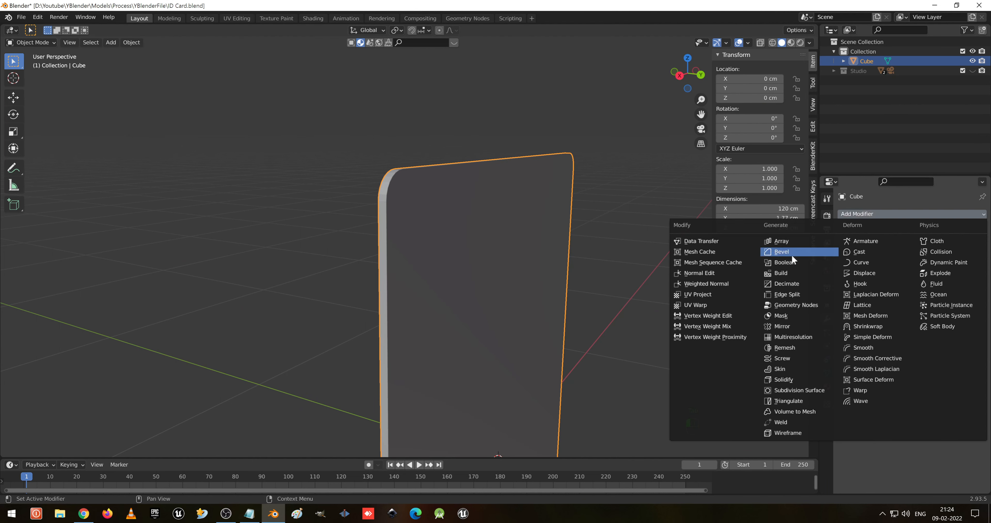
{"action": "left_click", "coordinate": [795, 295]}
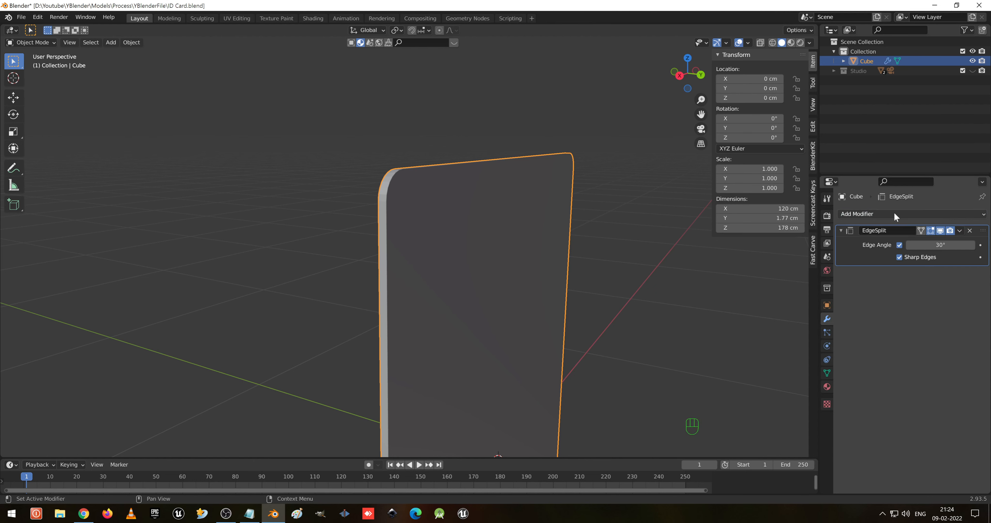
- Add a Subdivision Surface modifier at level 3 and shade the card smooth
{"action": "key", "text": "ctrl+3"}
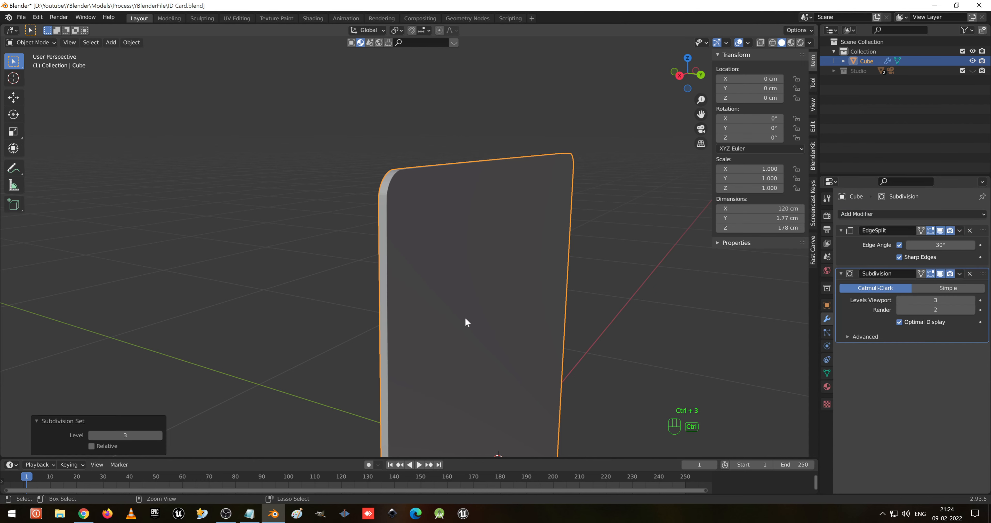
{"action": "middle_click_drag", "start_coordinate": [465, 318], "coordinate": [544, 250]}
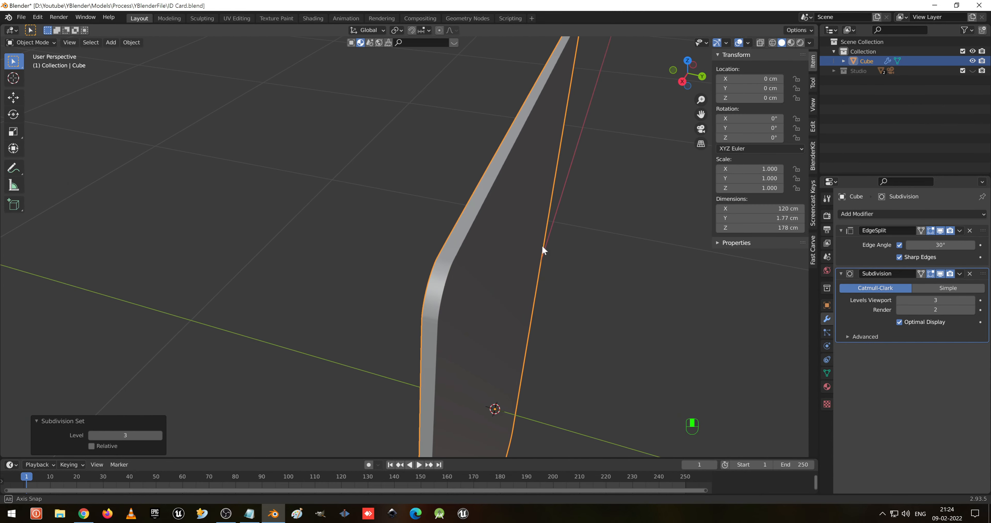
{"action": "right_click", "coordinate": [474, 261]}
{"action": "left_click", "coordinate": [474, 262]}
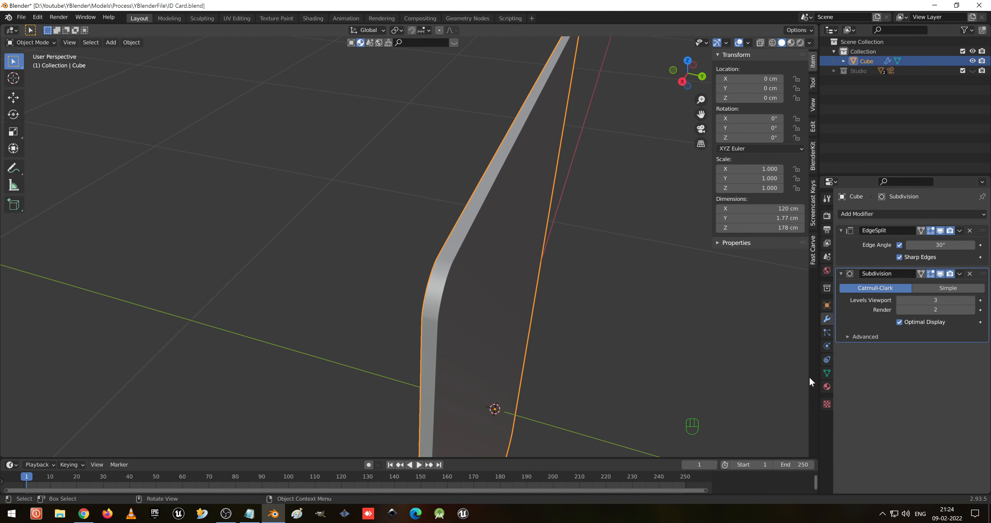
- Enable Auto Smooth at 30° for the card's normals and save the file
{"action": "left_click", "coordinate": [827, 373]}
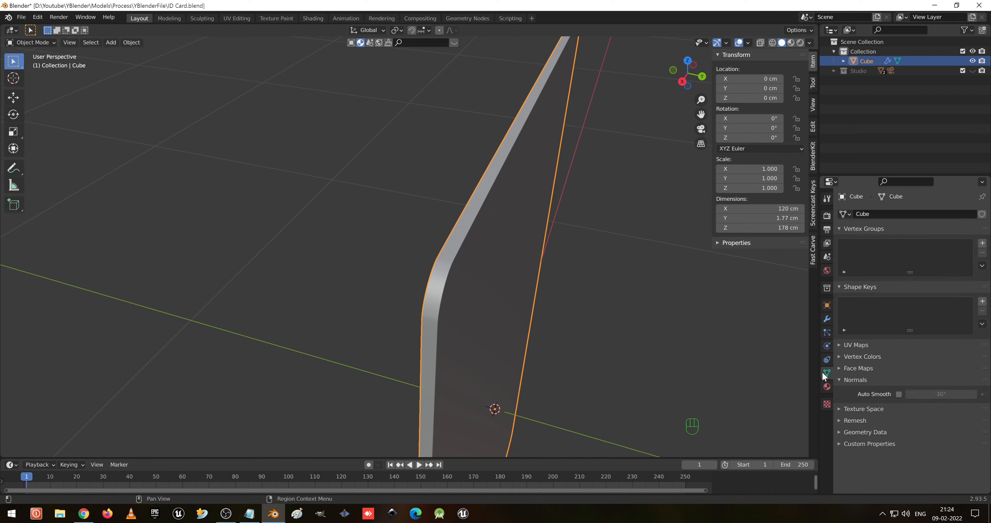
{"action": "left_click", "coordinate": [899, 395]}
{"action": "middle_click_drag", "start_coordinate": [509, 336], "coordinate": [429, 314]}
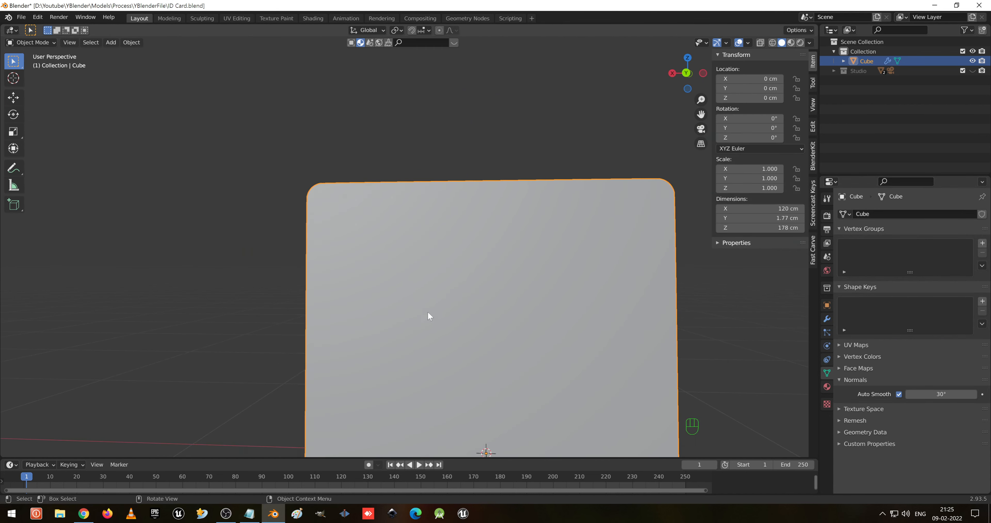
{"action": "scroll", "coordinate": [473, 367], "scroll_direction": "down", "scroll_amount": 2}
{"action": "middle_click_drag", "start_coordinate": [472, 363], "coordinate": [518, 327], "text": "shift"}
{"action": "key", "text": "ctrl+s"}
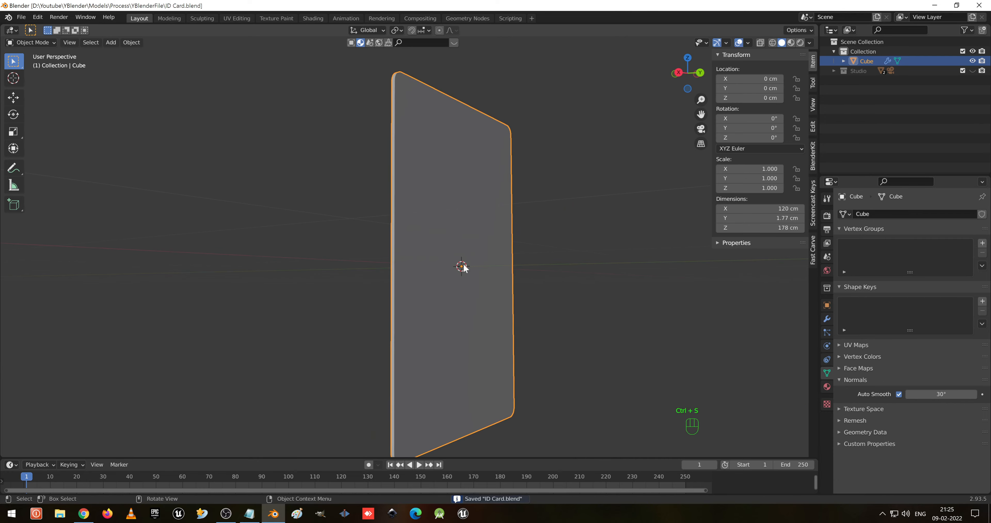
- Enter Edit Mode in edge select and select the border edge loops around the card's faces
{"action": "key", "text": "Tab"}
{"action": "key", "text": "2"}
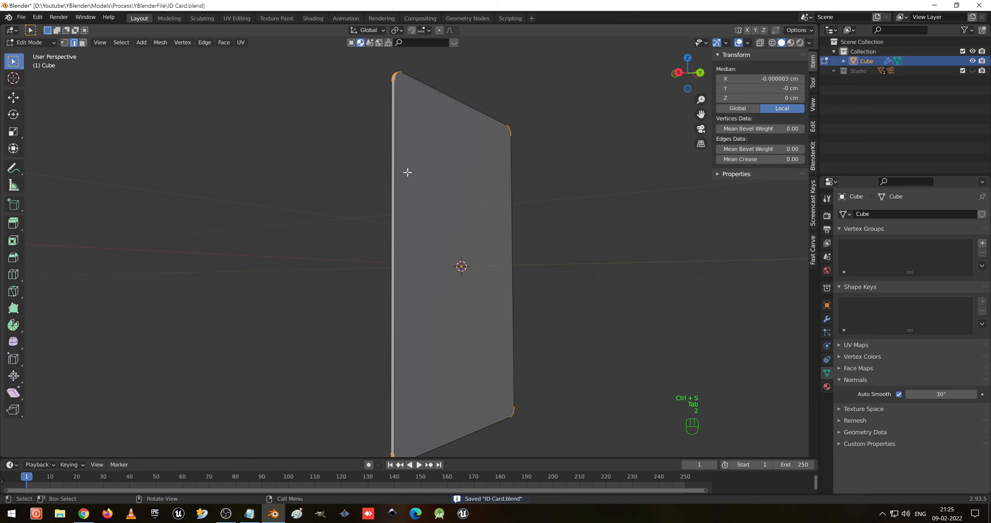
{"action": "left_click", "coordinate": [393, 135], "text": "alt"}
{"action": "middle_click_drag", "start_coordinate": [435, 154], "coordinate": [517, 186]}
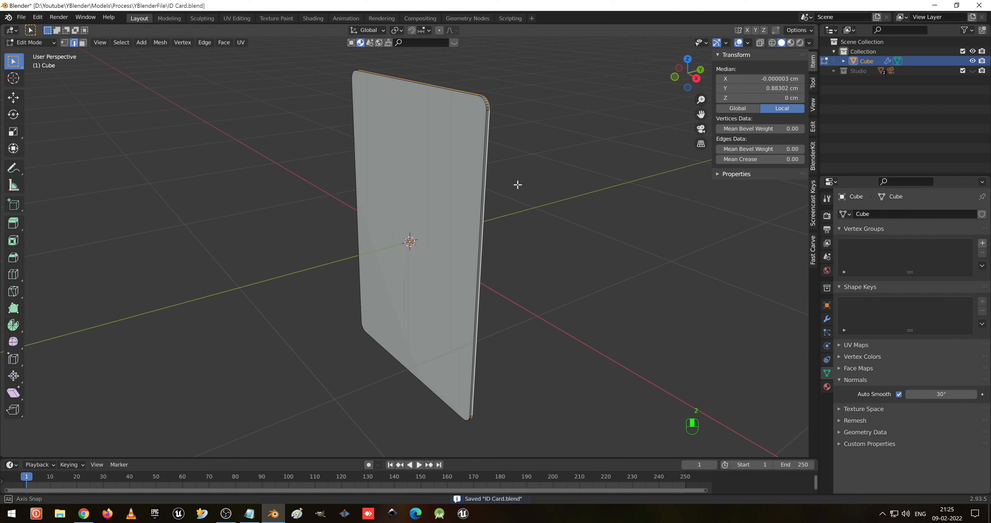
{"action": "left_click", "coordinate": [485, 137], "text": "alt+shift"}
{"action": "middle_click_drag", "start_coordinate": [509, 116], "coordinate": [511, 134]}
{"action": "scroll", "coordinate": [498, 185], "scroll_direction": "up", "scroll_amount": 3}
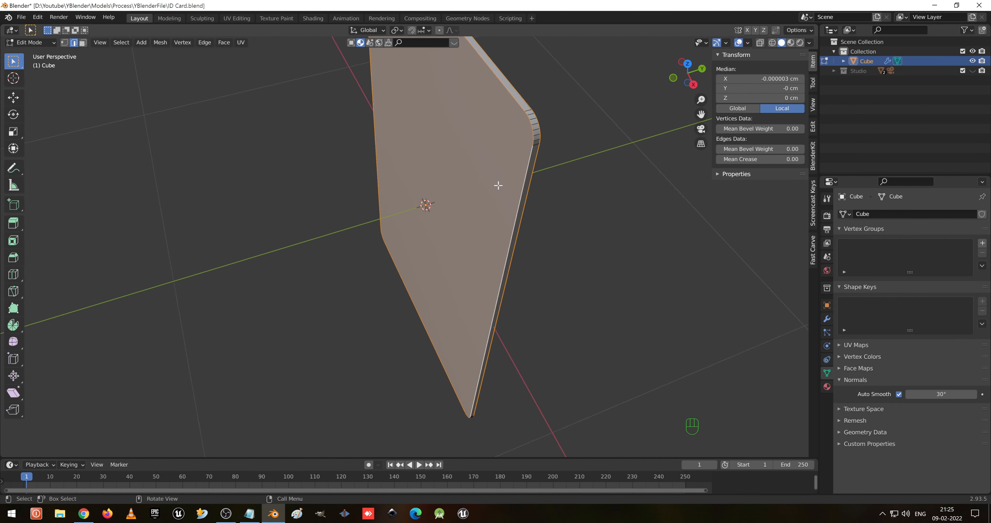
{"action": "middle_click_drag", "start_coordinate": [573, 170], "coordinate": [518, 256], "text": "shift"}
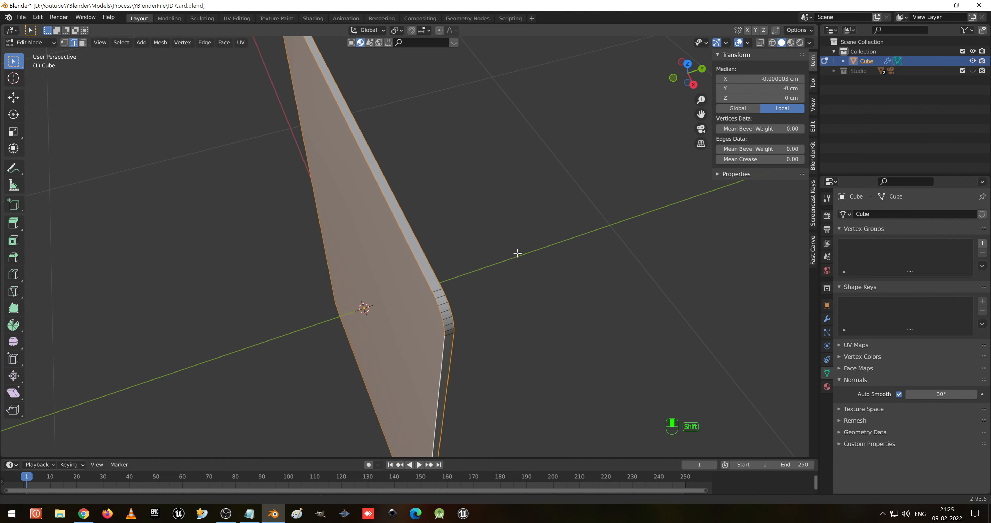
{"action": "left_click", "coordinate": [448, 319], "text": "shift"}
{"action": "scroll", "coordinate": [458, 334], "scroll_direction": "up", "scroll_amount": 1}
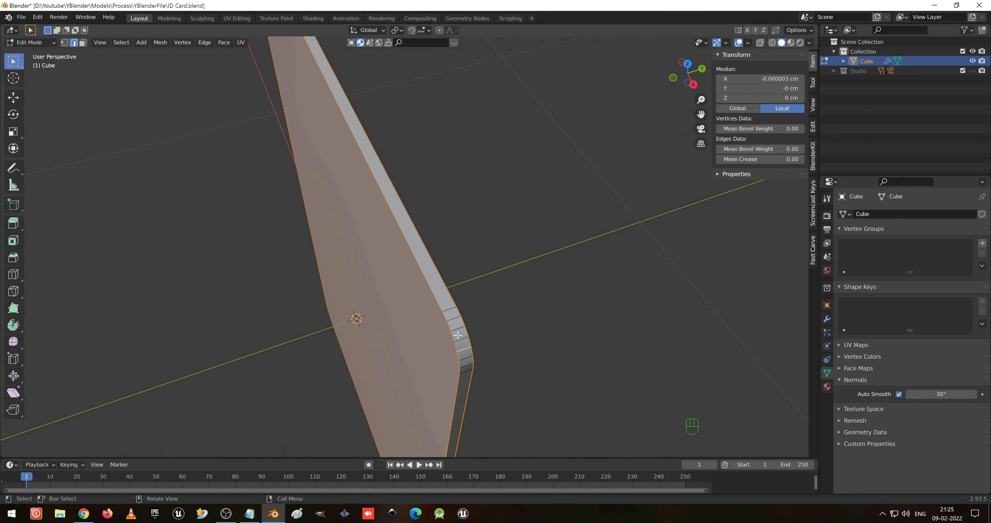
{"action": "scroll", "coordinate": [316, 204], "scroll_direction": "down", "scroll_amount": 3}
{"action": "middle_click_drag", "start_coordinate": [315, 203], "coordinate": [438, 287]}
{"action": "scroll", "coordinate": [416, 338], "scroll_direction": "up", "scroll_amount": 1}
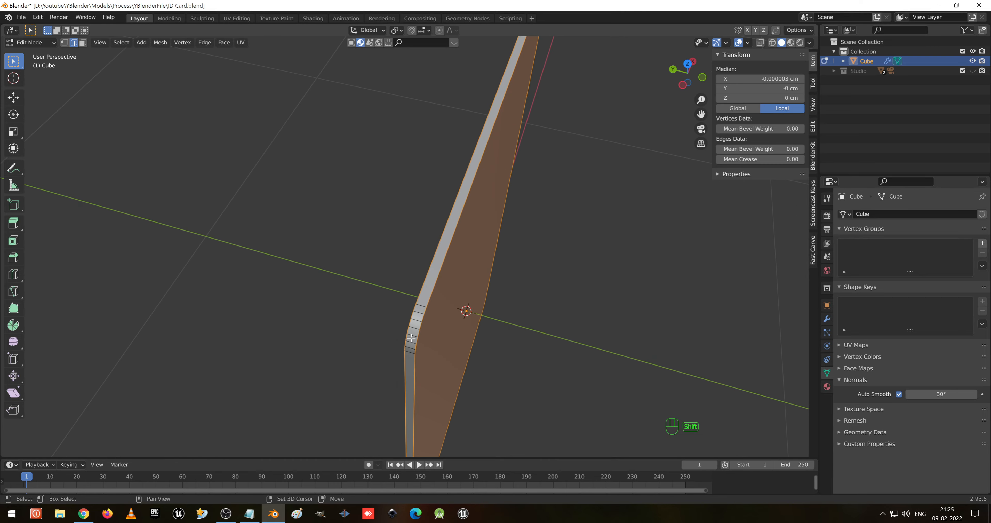
{"action": "scroll", "coordinate": [412, 338], "scroll_direction": "down", "scroll_amount": 3}
{"action": "middle_click_drag", "start_coordinate": [482, 372], "coordinate": [443, 273]}
{"action": "scroll", "coordinate": [443, 273], "scroll_direction": "up", "scroll_amount": 1}
{"action": "middle_click_drag", "start_coordinate": [464, 195], "coordinate": [463, 250], "text": "shift"}
{"action": "scroll", "coordinate": [463, 252], "scroll_direction": "up", "scroll_amount": 1}
{"action": "scroll", "coordinate": [472, 265], "scroll_direction": "up", "scroll_amount": 1}
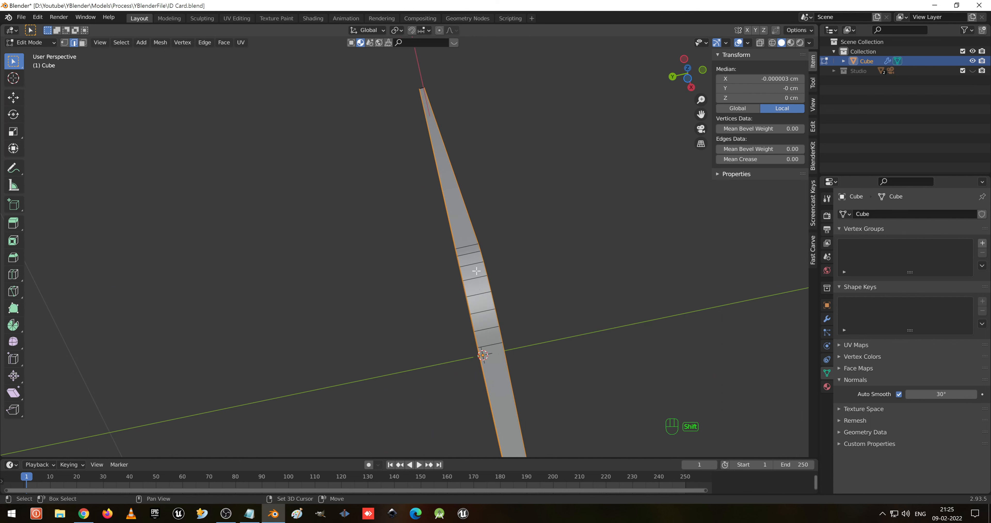
{"action": "middle_click_drag", "start_coordinate": [479, 292], "coordinate": [401, 354]}
{"action": "middle_click_drag", "start_coordinate": [539, 253], "coordinate": [576, 252], "text": "shift"}
{"action": "scroll", "coordinate": [419, 307], "scroll_direction": "up", "scroll_amount": 1}
{"action": "mouse_move", "coordinate": [517, 266]}
{"action": "middle_mouse_down"}
{"action": "mouse_move", "coordinate": [492, 259]}
{"action": "mouse_move", "coordinate": [510, 265]}
{"action": "middle_mouse_up"}
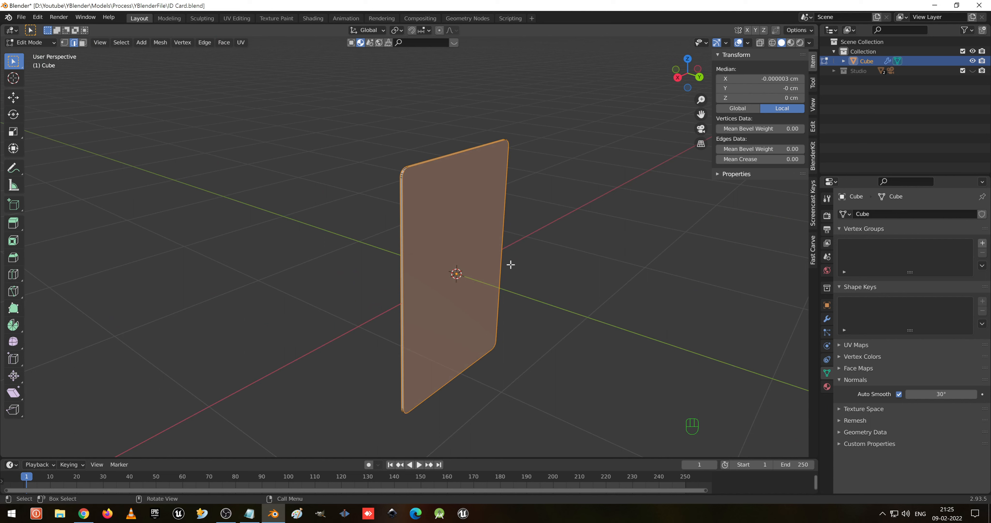
{"action": "right_click", "coordinate": [441, 229]}
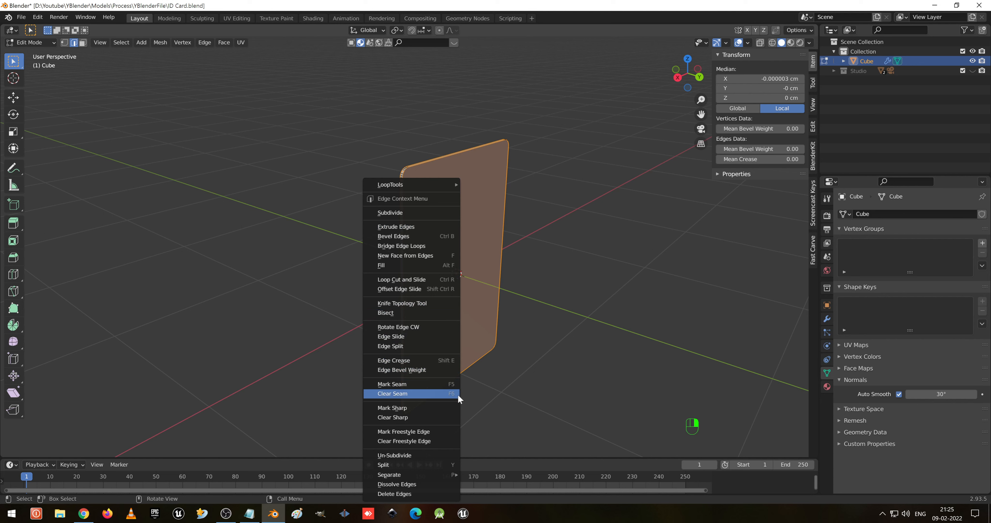
{"action": "right_click", "coordinate": [420, 385]}
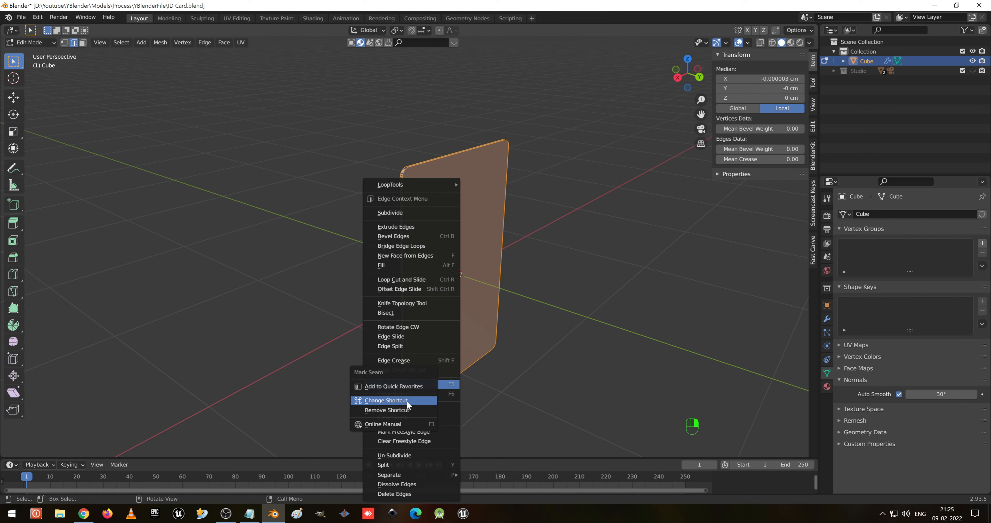
{"action": "right_click", "coordinate": [402, 325]}
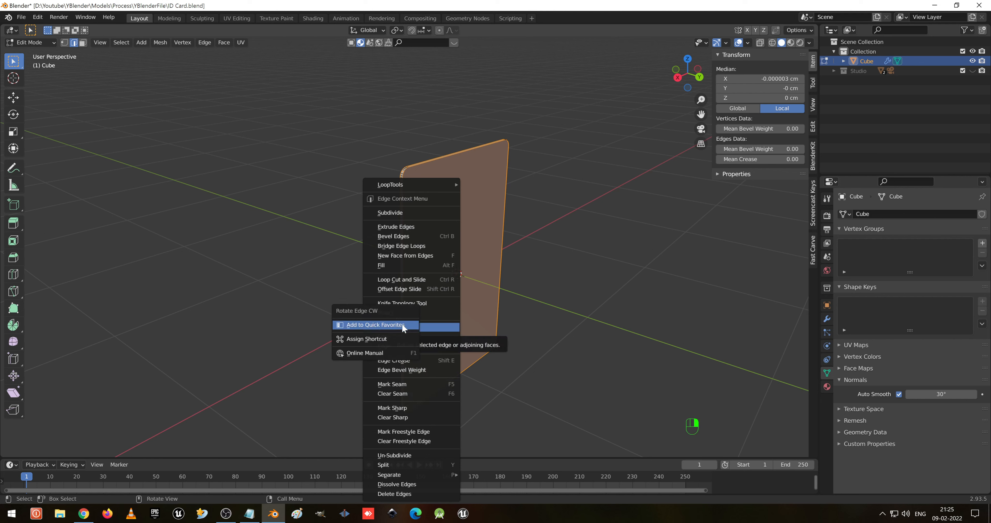
{"action": "right_click", "coordinate": [417, 386]}
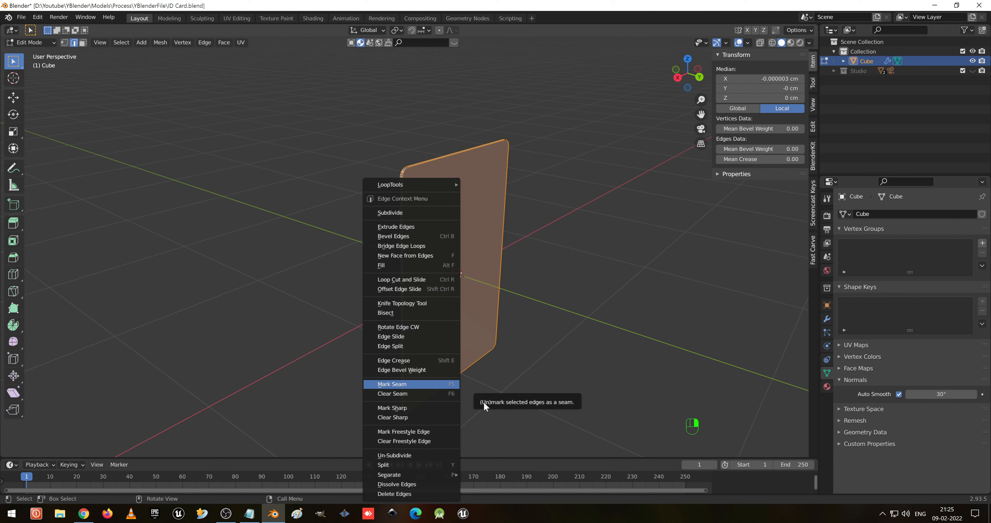
{"action": "key", "text": "Escape"}
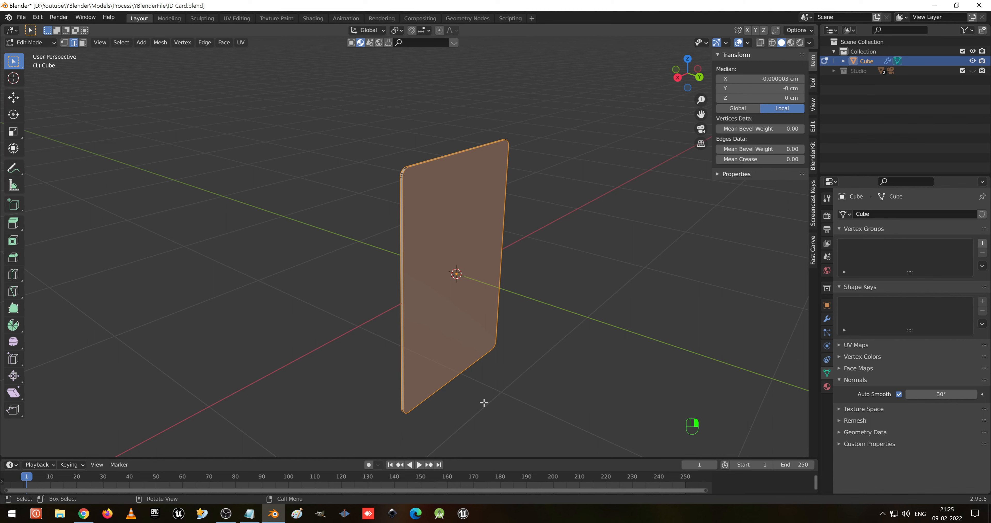
- Mark the selected border edges of the card as UV seams
{"action": "scroll", "coordinate": [467, 235], "scroll_direction": "up", "scroll_amount": 1}
{"action": "middle_click_drag", "start_coordinate": [469, 201], "coordinate": [494, 215]}
{"action": "scroll", "coordinate": [474, 165], "scroll_direction": "up", "scroll_amount": 1}
{"action": "left_click", "coordinate": [483, 164]}
{"action": "middle_click_drag", "start_coordinate": [509, 152], "coordinate": [493, 325], "text": "shift"}
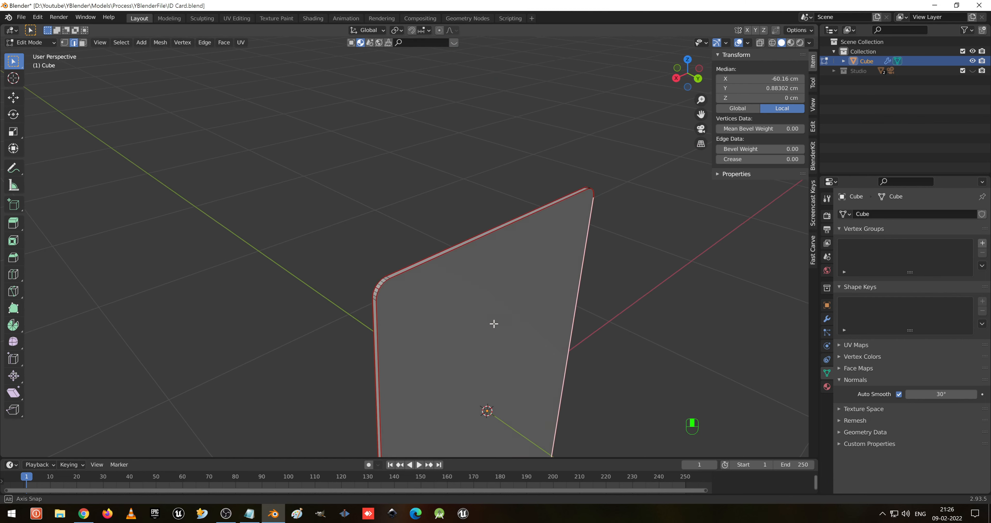
- Switch to the UV Editing workspace, select the whole card and unwrap it
{"action": "left_click", "coordinate": [242, 19]}
{"action": "scroll", "coordinate": [561, 303], "scroll_direction": "up", "scroll_amount": 10}
{"action": "middle_click_drag", "start_coordinate": [579, 287], "coordinate": [694, 272]}
{"action": "key", "text": "a"}
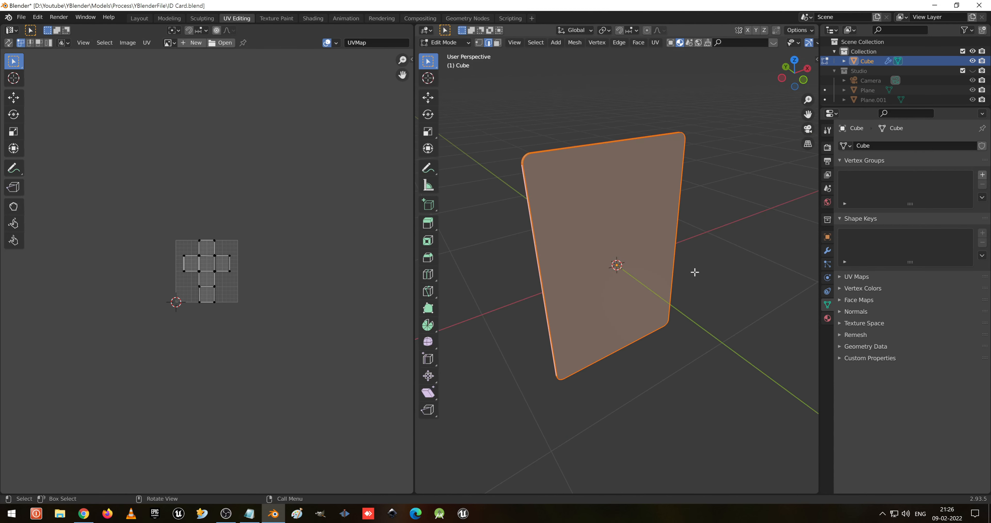
{"action": "key", "text": "u"}
{"action": "left_click", "coordinate": [600, 296]}
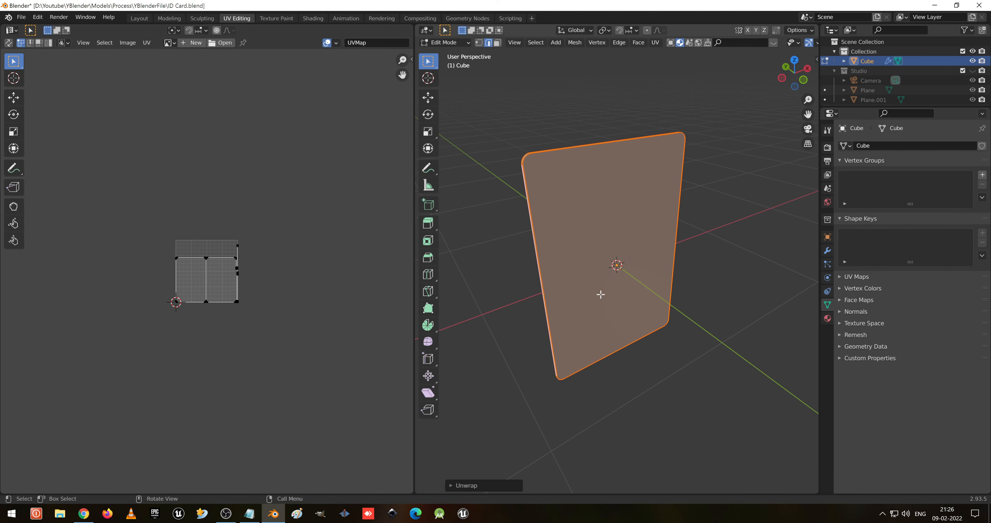
{"action": "scroll", "coordinate": [178, 292], "scroll_direction": "up", "scroll_amount": 7}
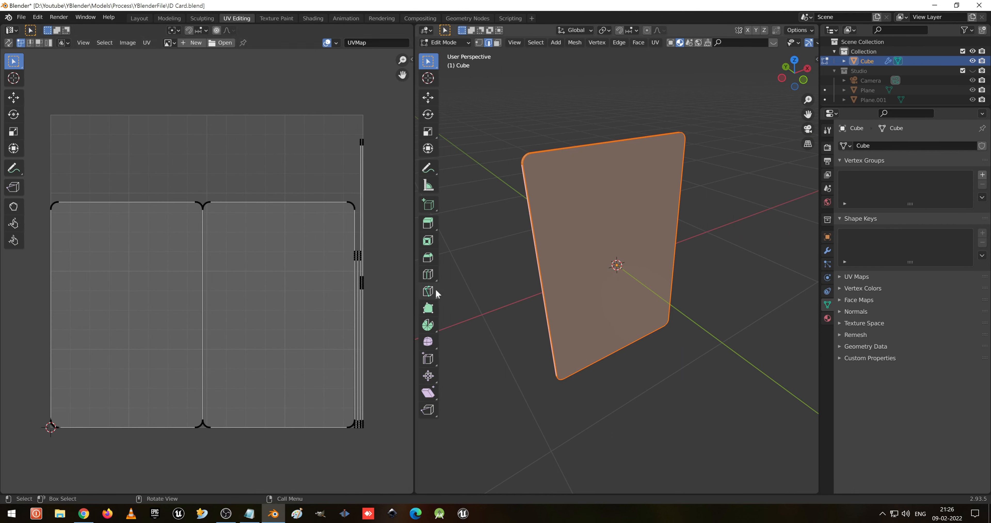
- Inspect which UV islands belong to the card's front and back faces by selecting faces with UV sync selection enabled
{"action": "middle_click_drag", "start_coordinate": [361, 295], "coordinate": [350, 294]}
{"action": "middle_click_drag", "start_coordinate": [568, 241], "coordinate": [619, 249]}
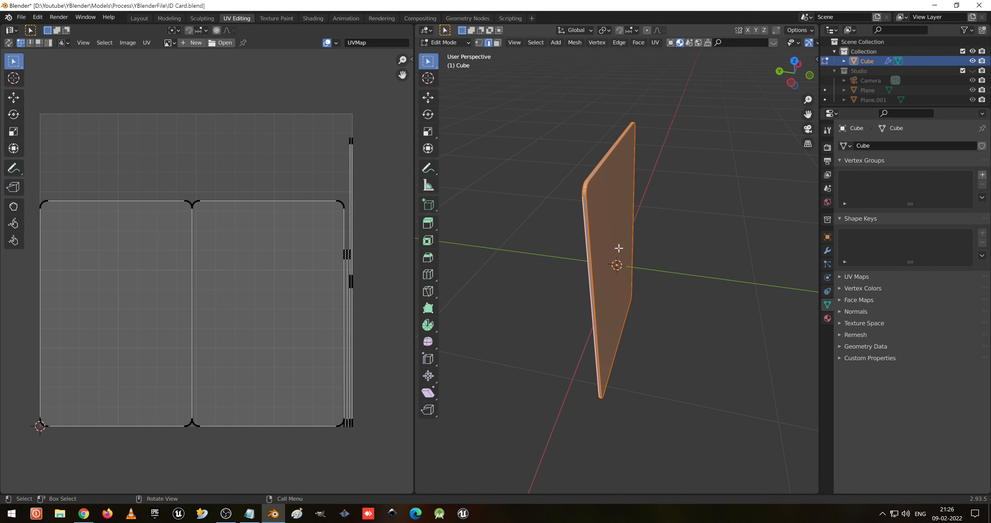
{"action": "left_click", "coordinate": [348, 299]}
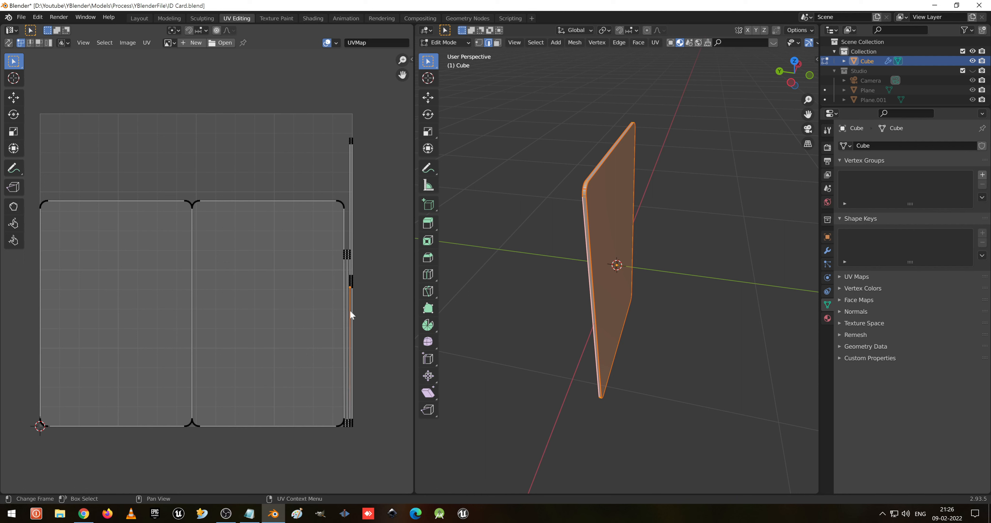
{"action": "key", "text": "3"}
{"action": "left_click", "coordinate": [350, 345]}
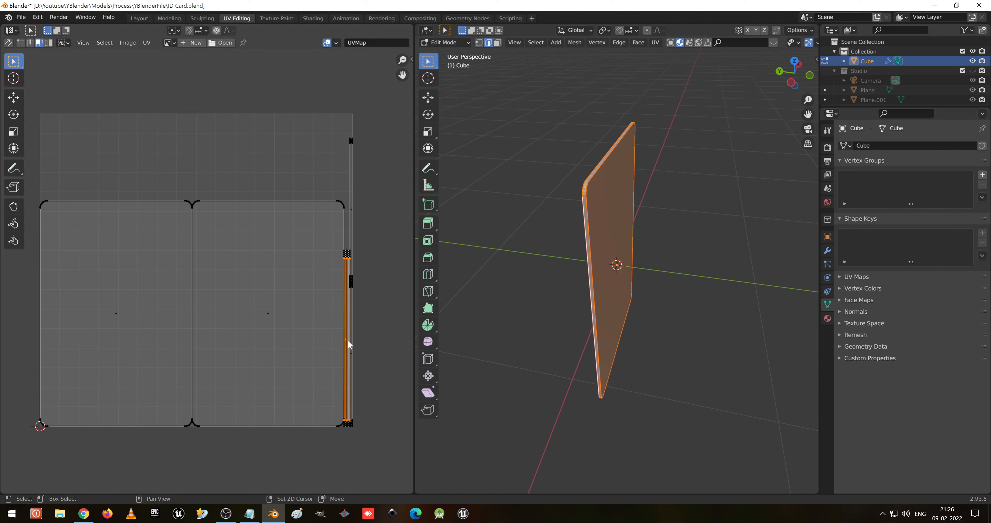
{"action": "left_click", "coordinate": [287, 269]}
{"action": "middle_click_drag", "start_coordinate": [616, 281], "coordinate": [637, 291]}
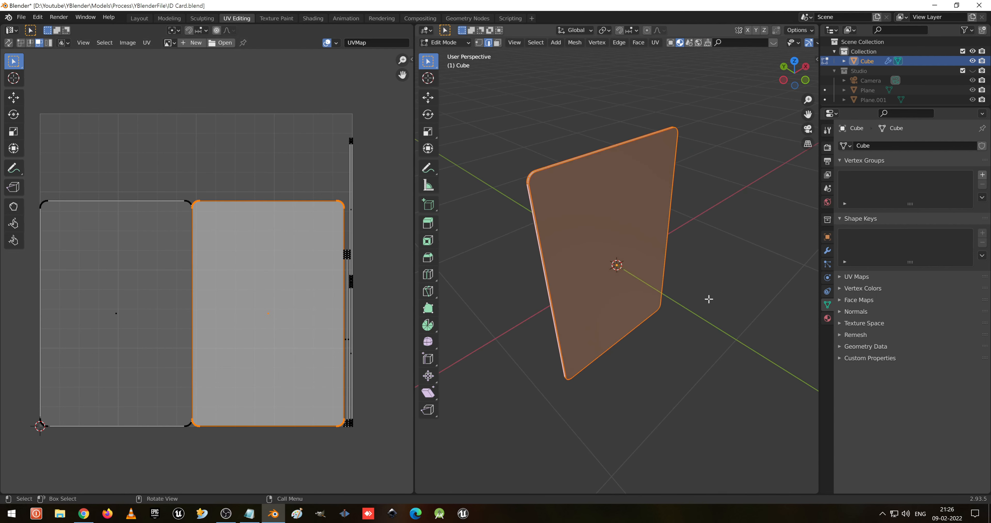
{"action": "left_click", "coordinate": [709, 299]}
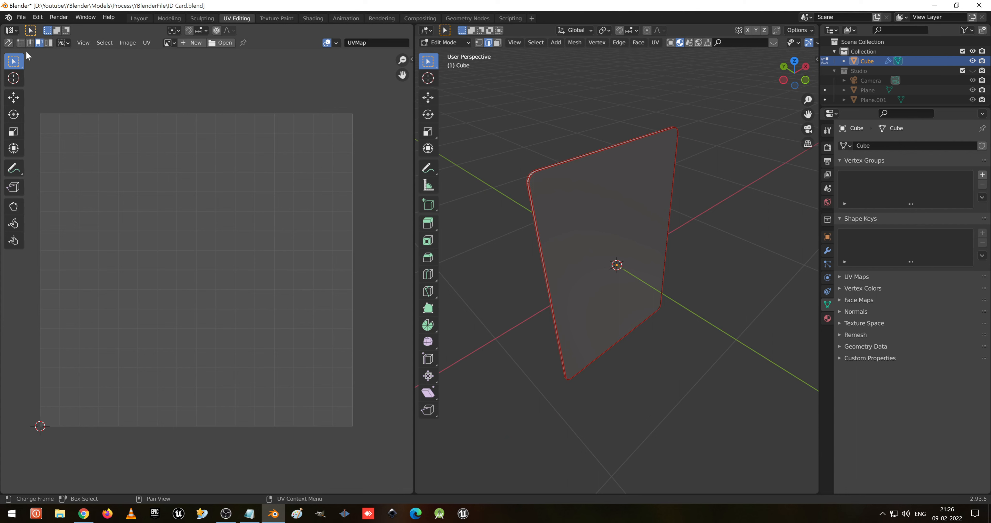
{"action": "left_click", "coordinate": [8, 42]}
{"action": "left_click", "coordinate": [636, 246]}
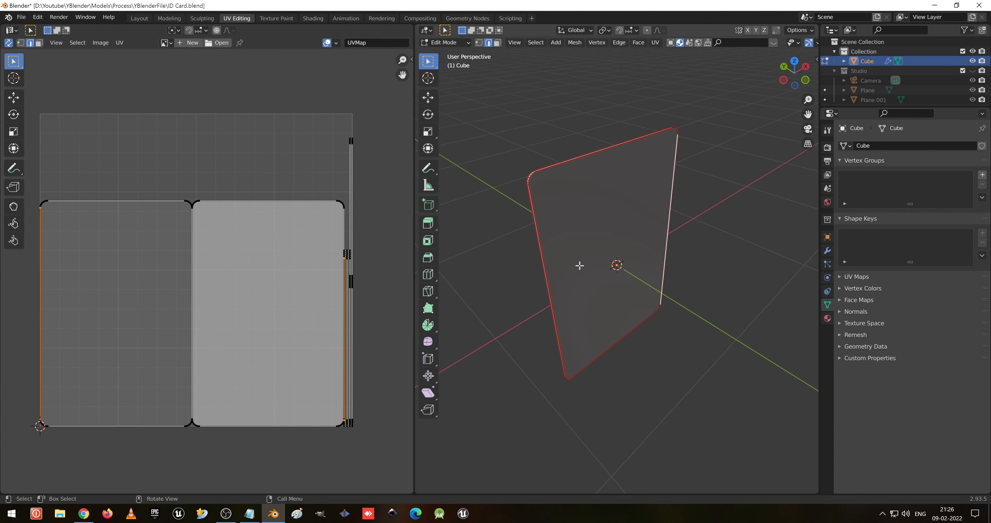
{"action": "key", "text": "3"}
{"action": "left_click", "coordinate": [581, 266]}
{"action": "middle_click_drag", "start_coordinate": [576, 259], "coordinate": [693, 238]}
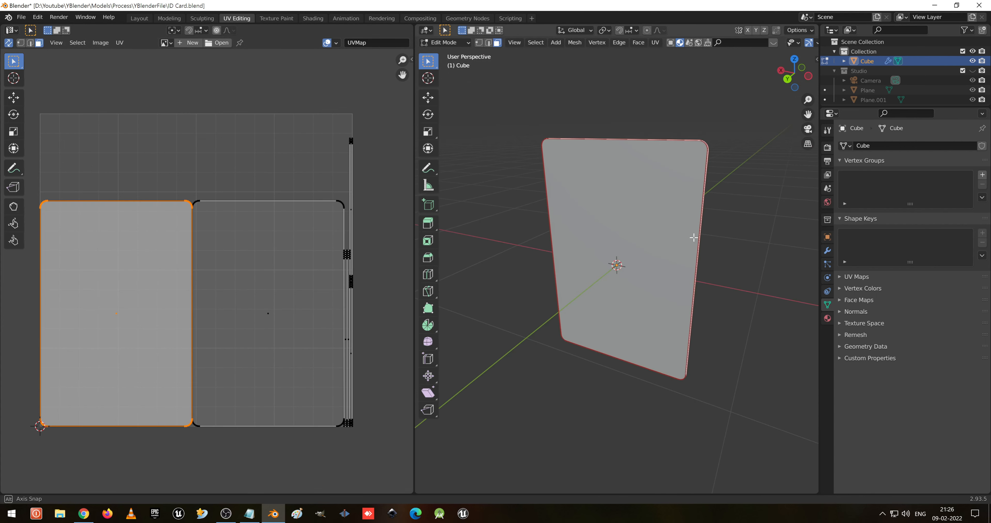
{"action": "key", "text": "KP_1"}
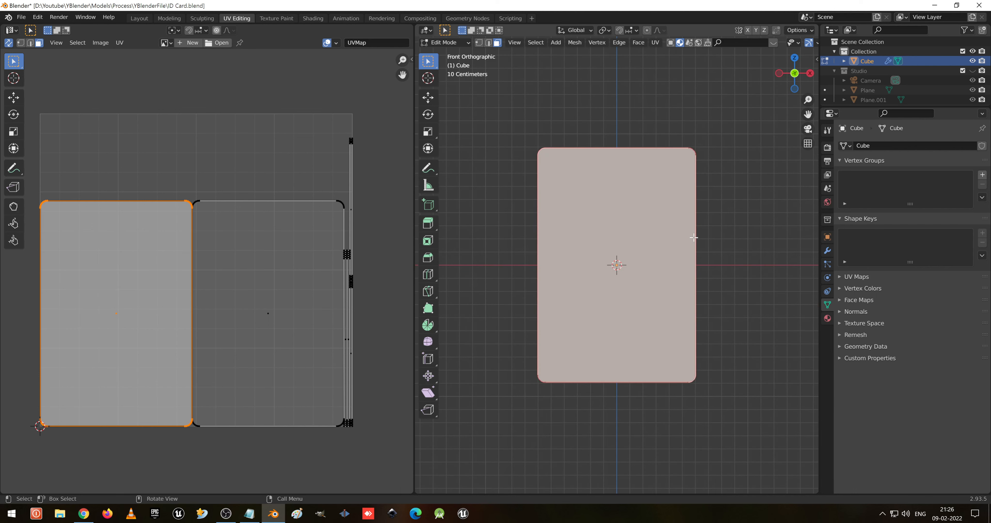
{"action": "middle_click_drag", "start_coordinate": [774, 343], "coordinate": [628, 249]}
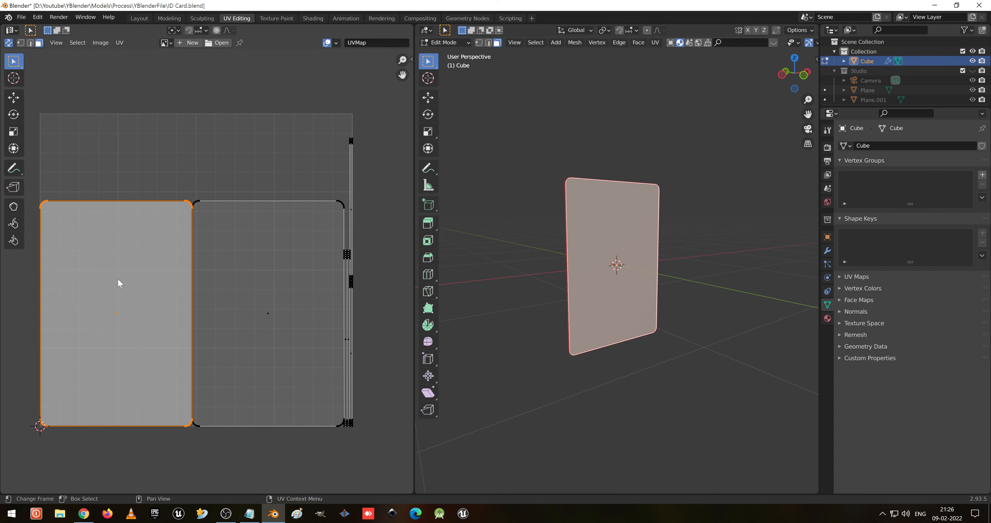
{"action": "left_click", "coordinate": [271, 319]}
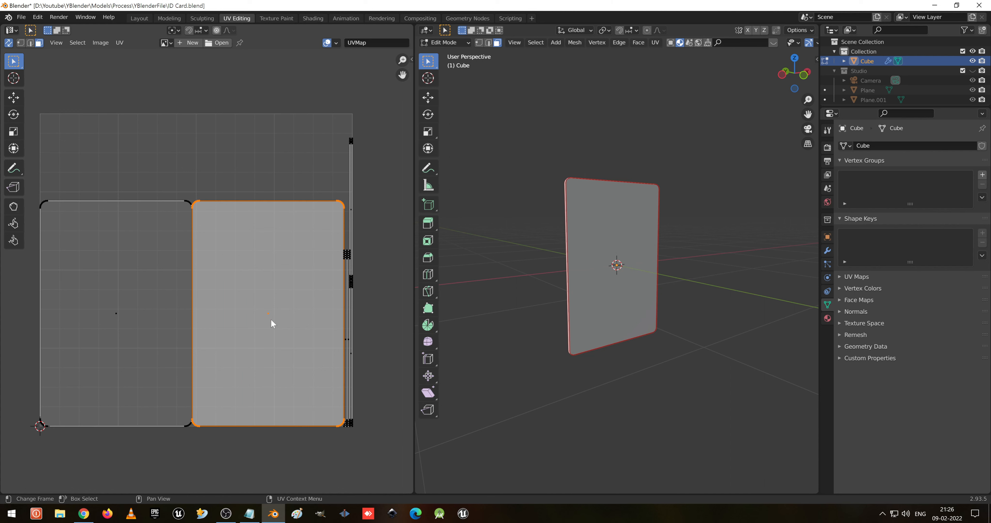
{"action": "left_click", "coordinate": [135, 316]}
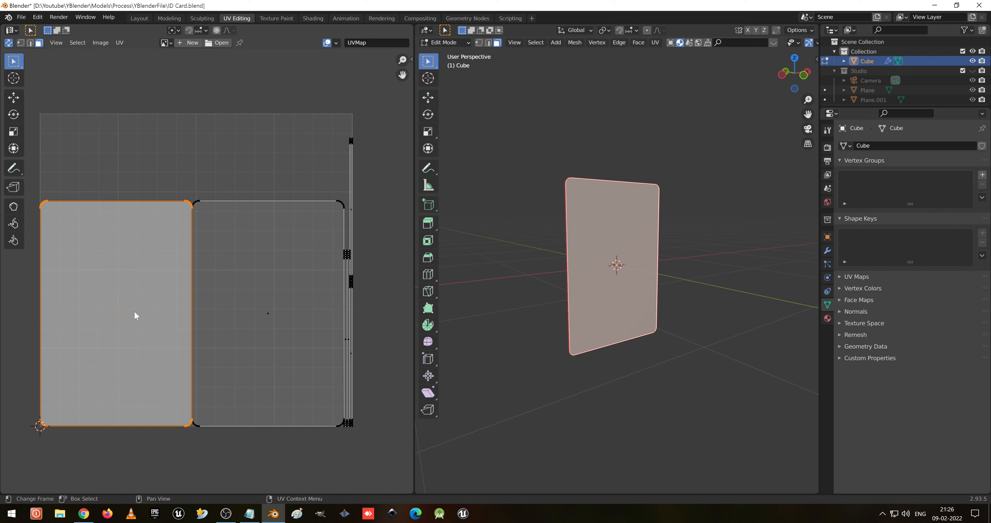
- Select all UVs and export the UV layout as IDL.png into the Layout folder
{"action": "key", "text": "a"}
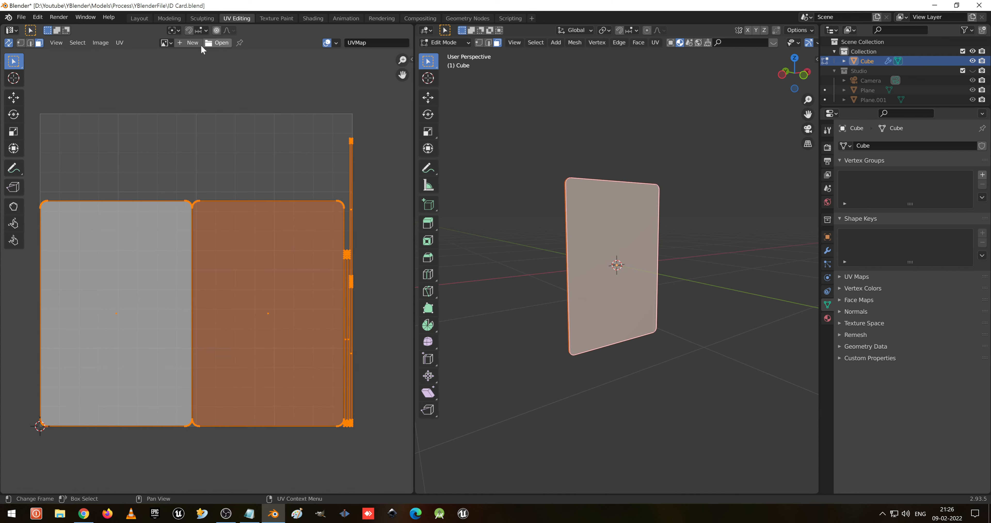
{"action": "left_click", "coordinate": [120, 42]}
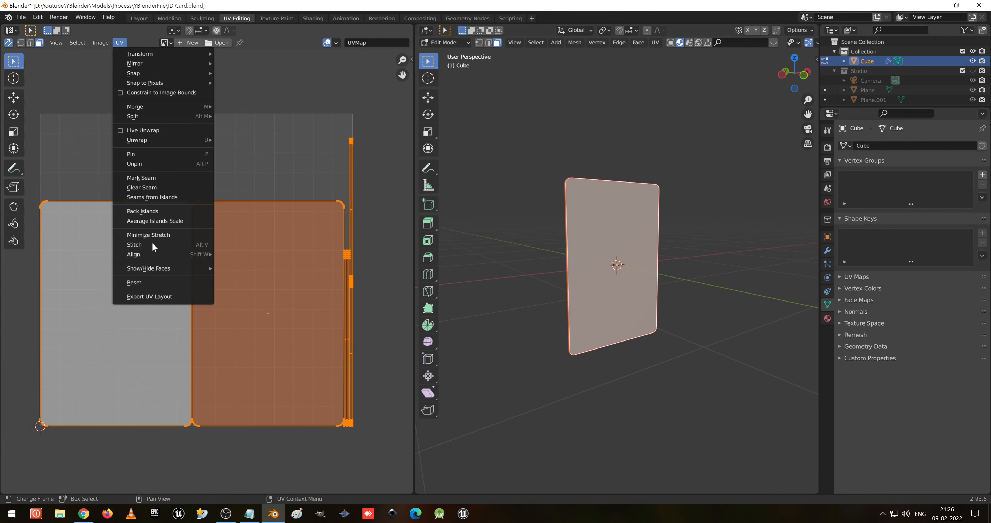
{"action": "left_click", "coordinate": [165, 299]}
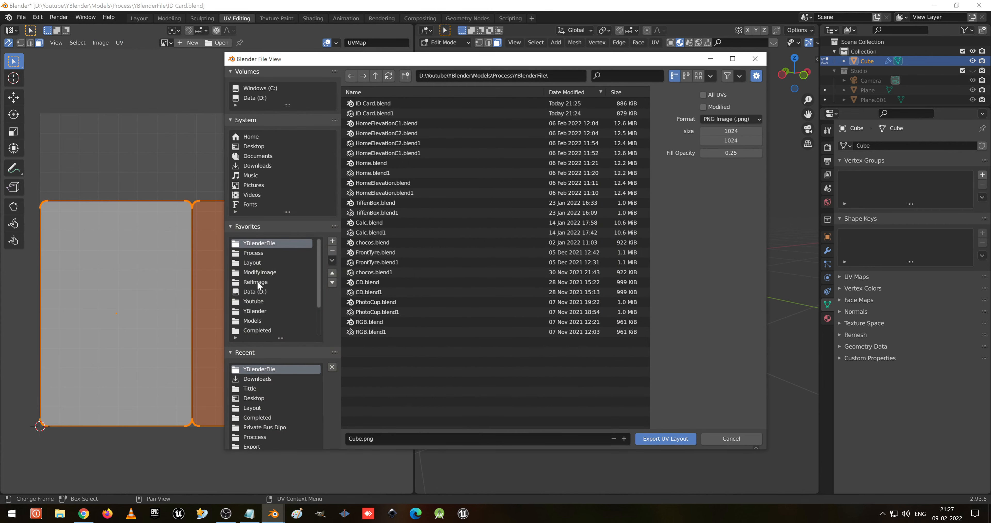
{"action": "left_click", "coordinate": [264, 264]}
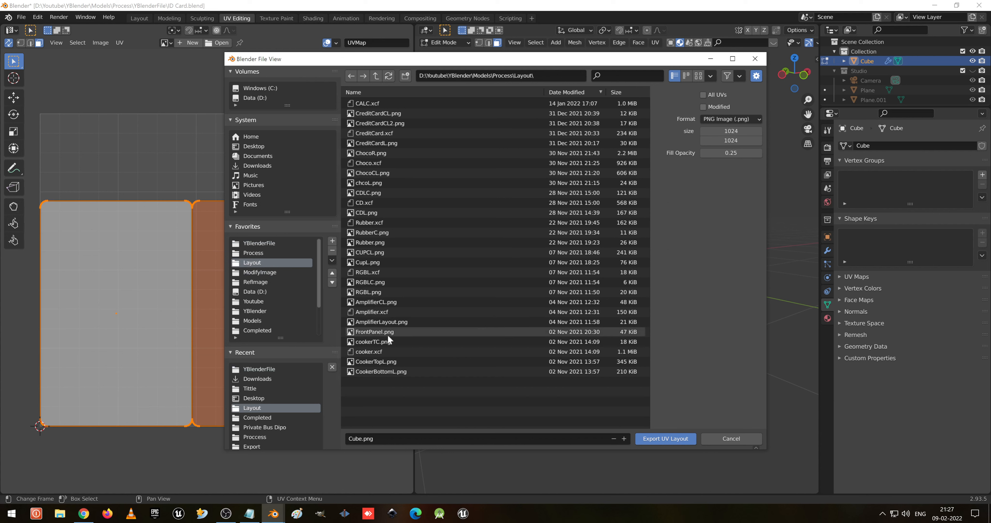
{"action": "left_click", "coordinate": [384, 443]}
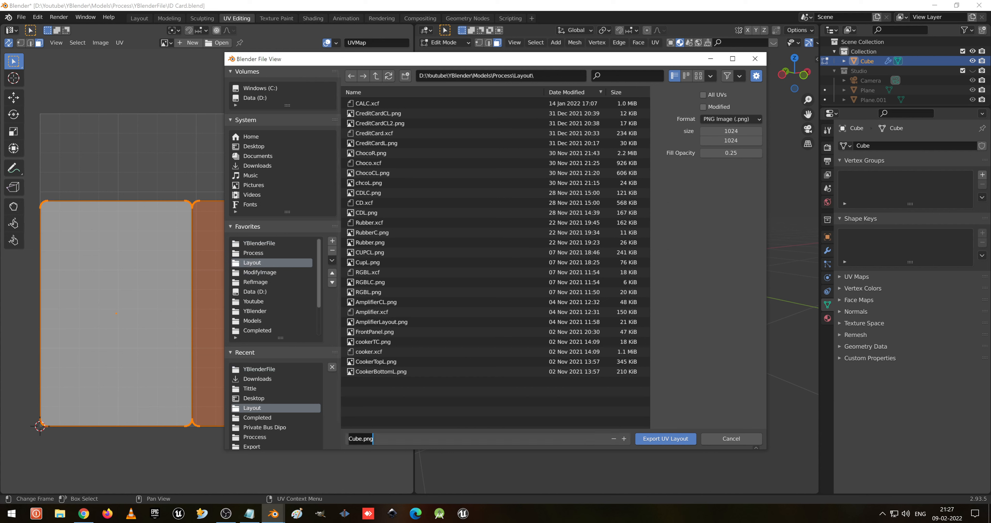
{"action": "type", "text": "IDL"}
{"action": "left_click", "coordinate": [656, 439]}
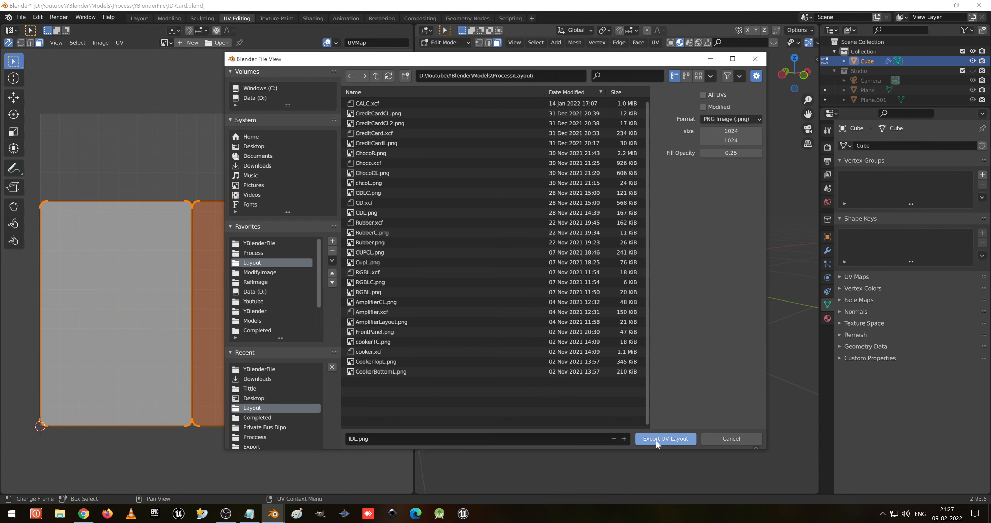
{"action": "left_click", "coordinate": [656, 439]}
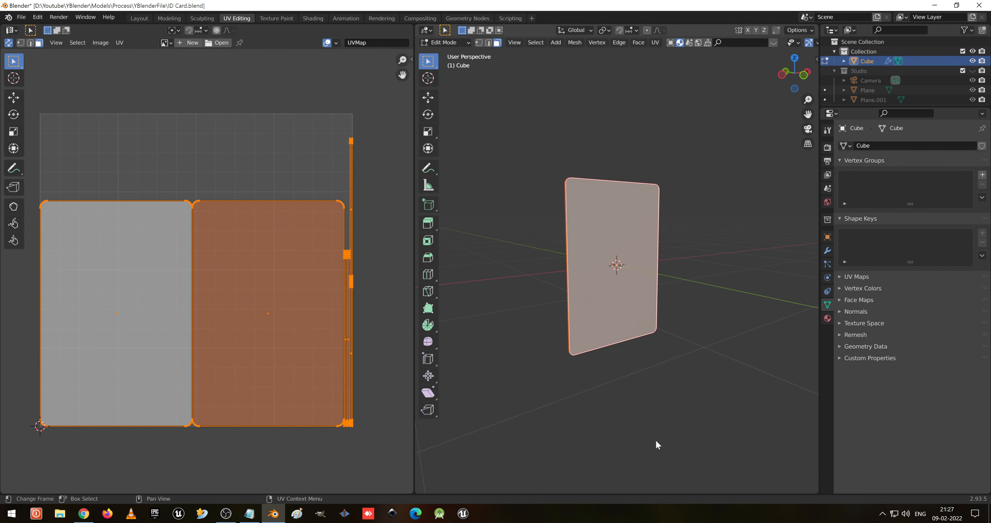
- Switch to GIMP, close the About dialog and create a new 1024 × 1024 pixel image
{"action": "left_click", "coordinate": [321, 514]}
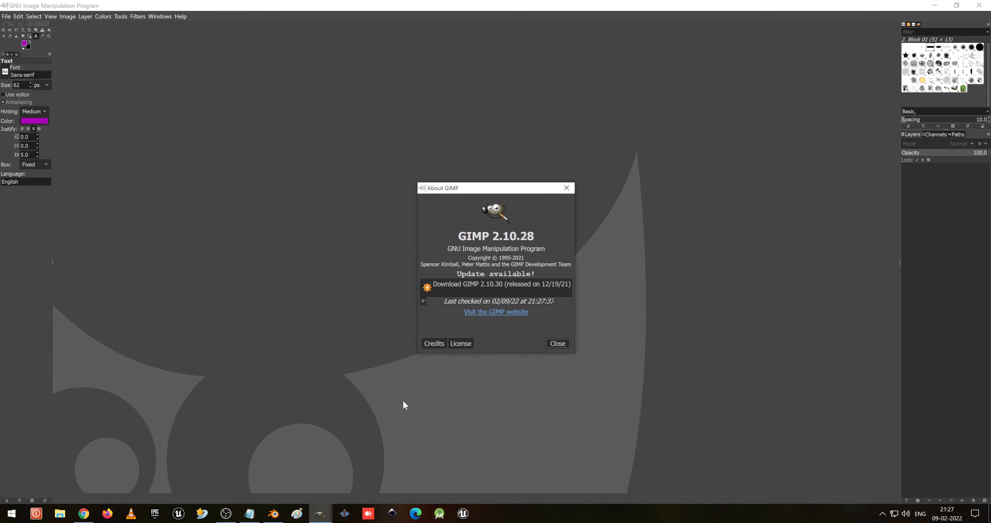
{"action": "key", "text": "Escape"}
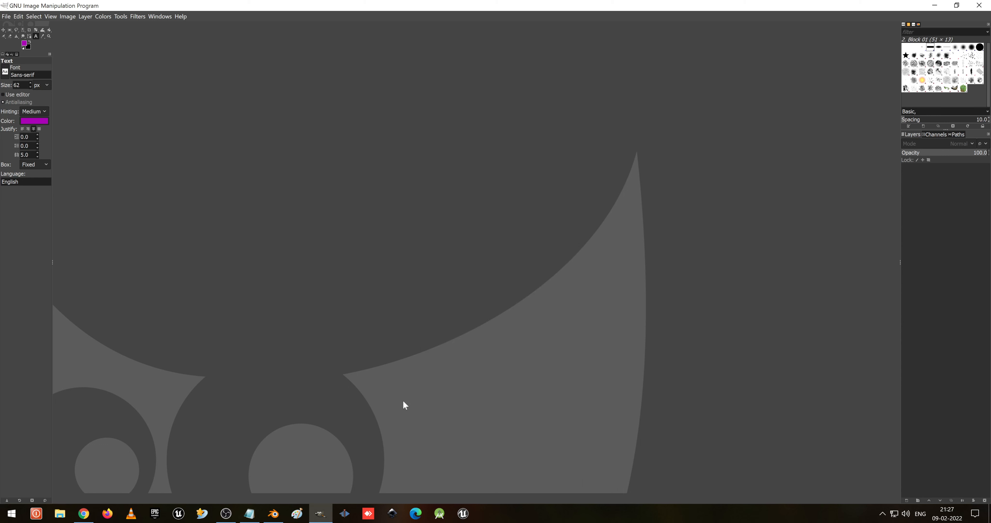
{"action": "key", "text": "ctrl+n"}
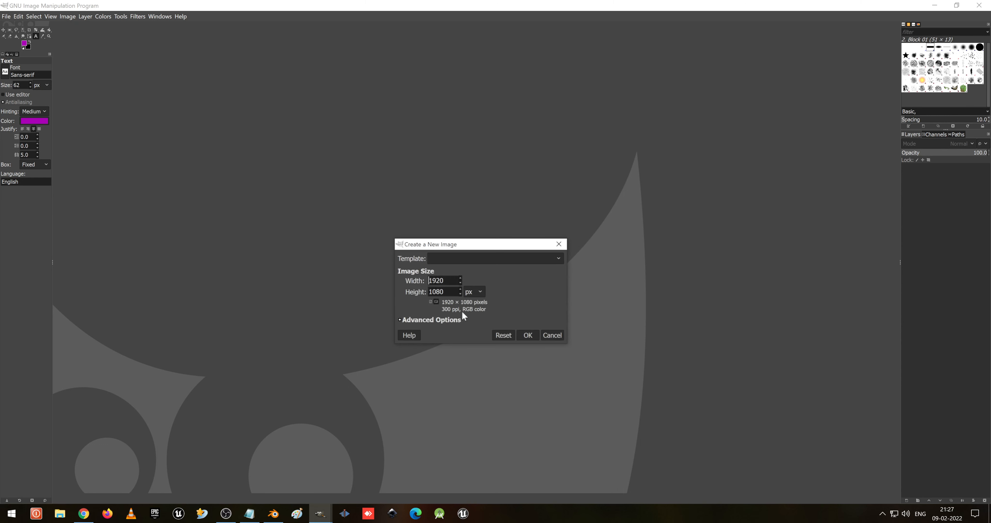
{"action": "left_click_drag", "start_coordinate": [456, 280], "coordinate": [390, 278]}
{"action": "type", "text": "1024"}
{"action": "key", "text": "Tab"}
{"action": "type", "text": "1024"}
{"action": "key", "text": "Return"}
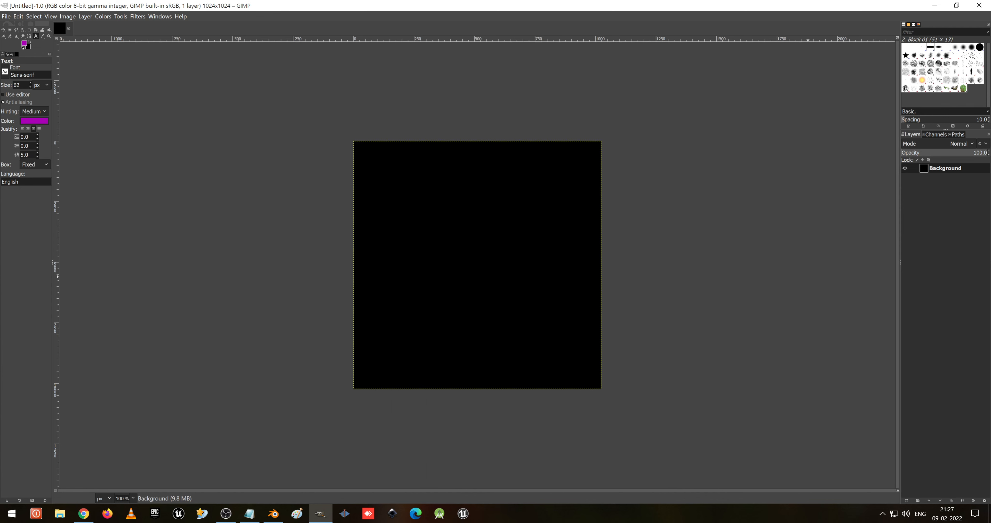
- Hide the background layer and open IDL.png from the Layout folder as a layer
{"action": "left_click", "coordinate": [906, 168]}
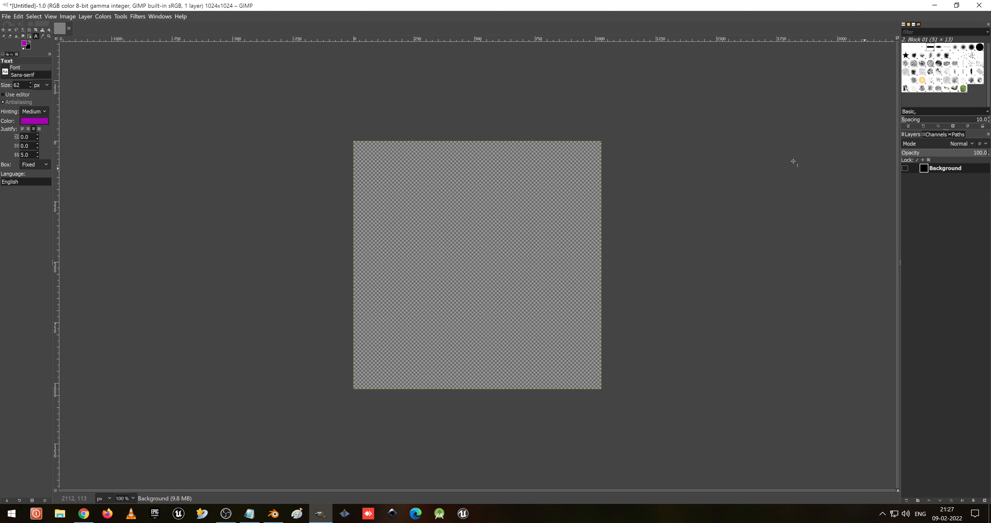
{"action": "left_click", "coordinate": [6, 16]}
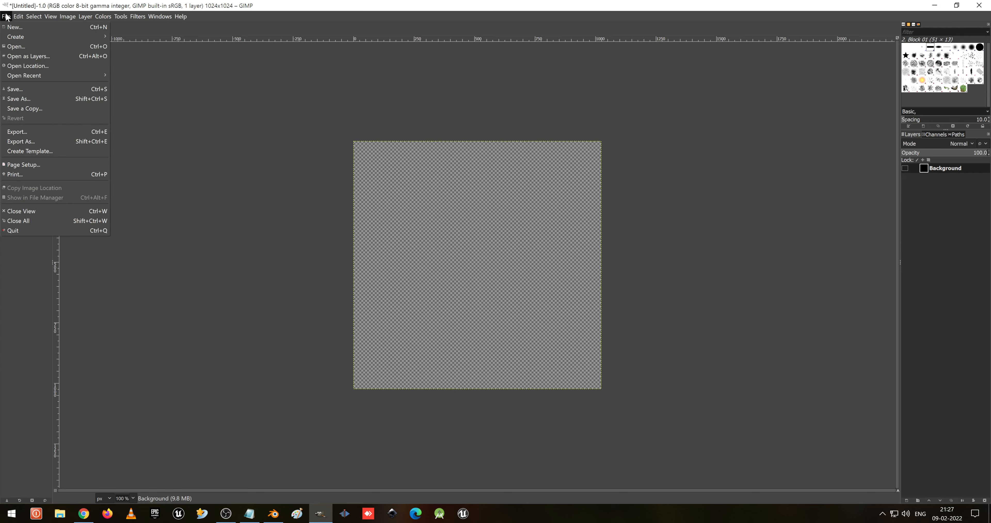
{"action": "left_click", "coordinate": [27, 56]}
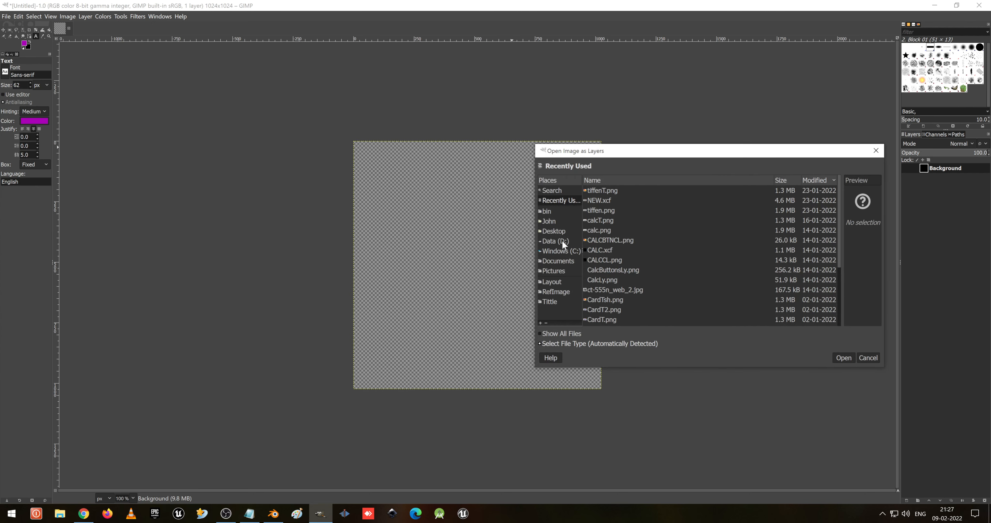
{"action": "left_click", "coordinate": [563, 301]}
{"action": "left_click", "coordinate": [552, 282]}
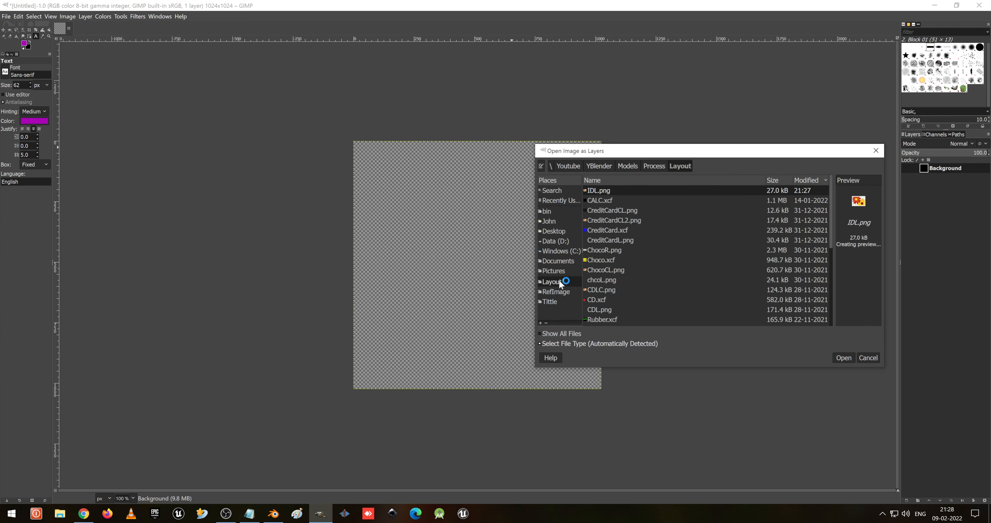
{"action": "double_click", "coordinate": [601, 191]}
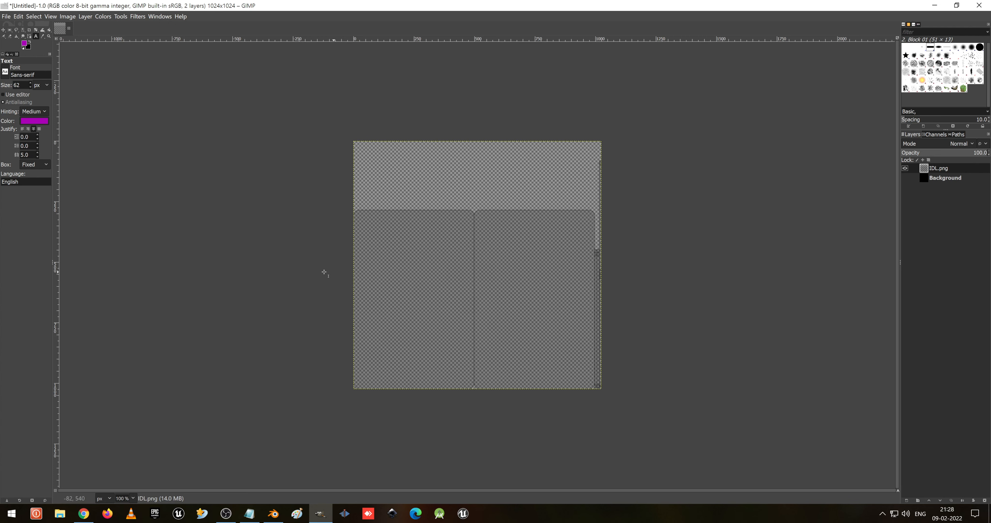
- Browse the Layout, RefImage and Desktop folders in the Open Image as Layers dialog for images to use on the card
{"action": "scroll", "coordinate": [325, 274], "scroll_direction": "up", "scroll_amount": 2, "text": "ctrl"}
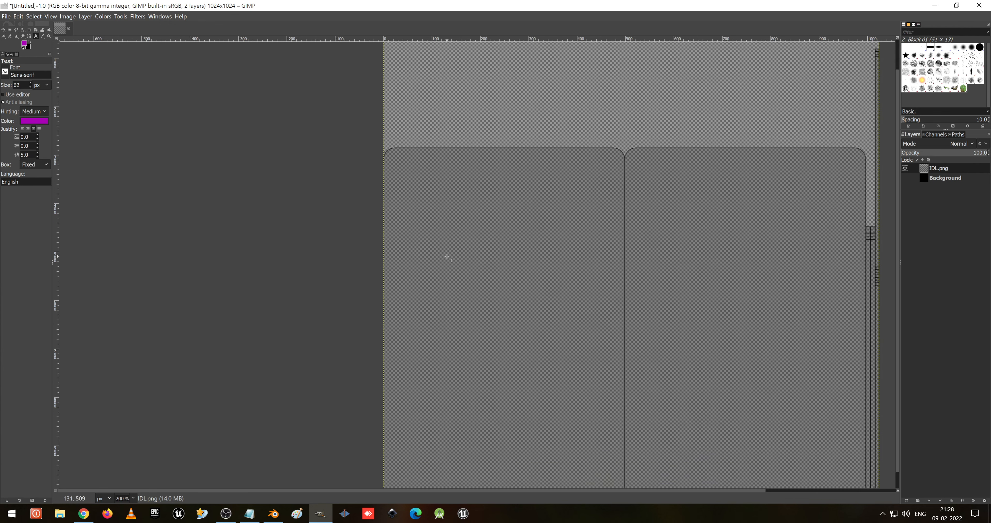
{"action": "scroll", "coordinate": [447, 257], "scroll_direction": "down", "scroll_amount": 1}
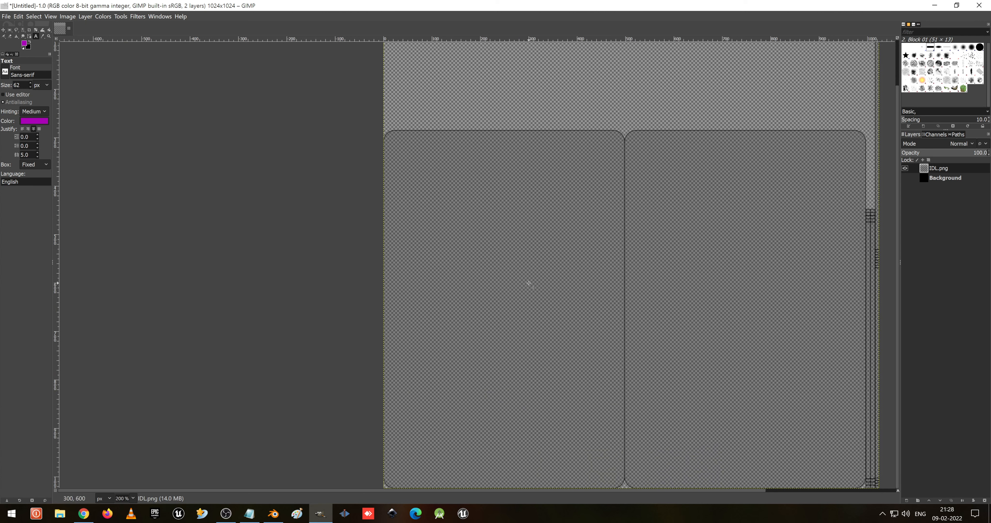
{"action": "left_click", "coordinate": [6, 16]}
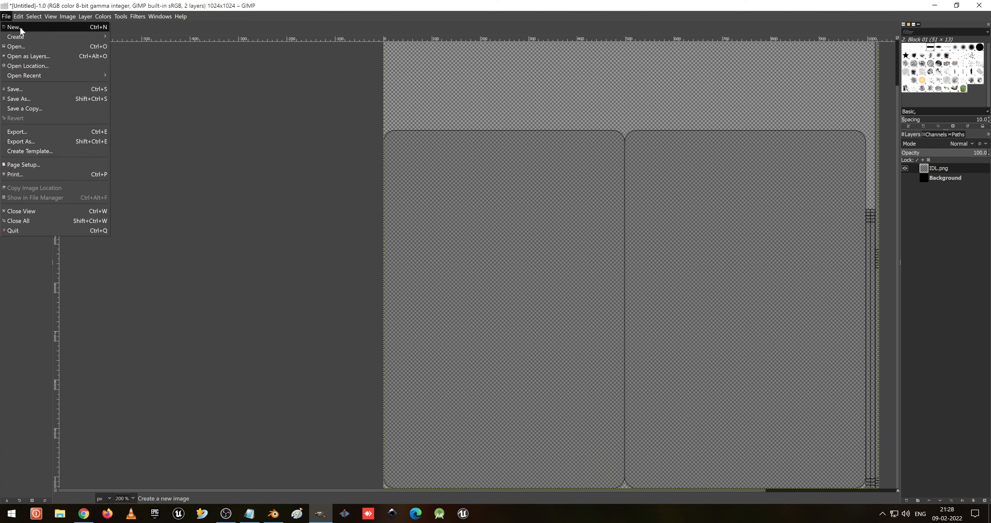
{"action": "left_click", "coordinate": [27, 56]}
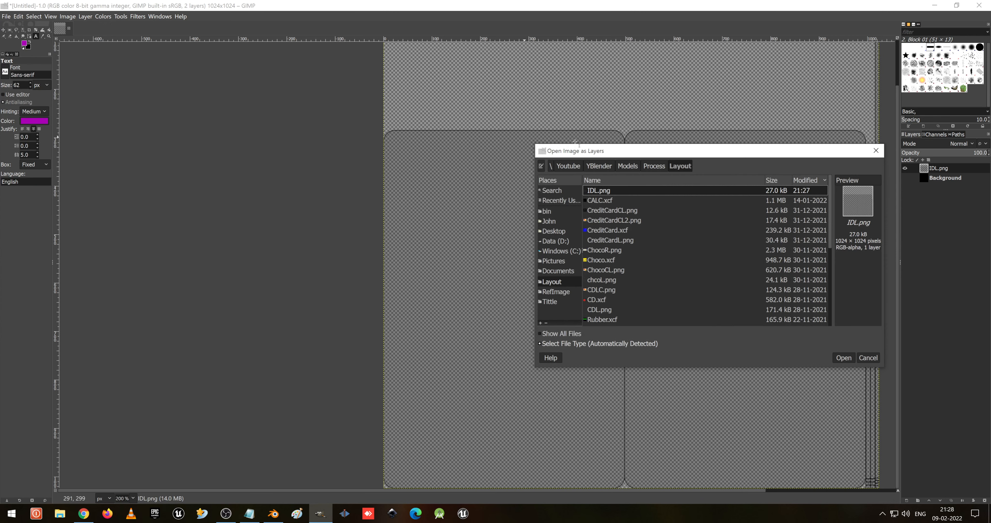
{"action": "scroll", "coordinate": [638, 279], "scroll_direction": "down", "scroll_amount": 5}
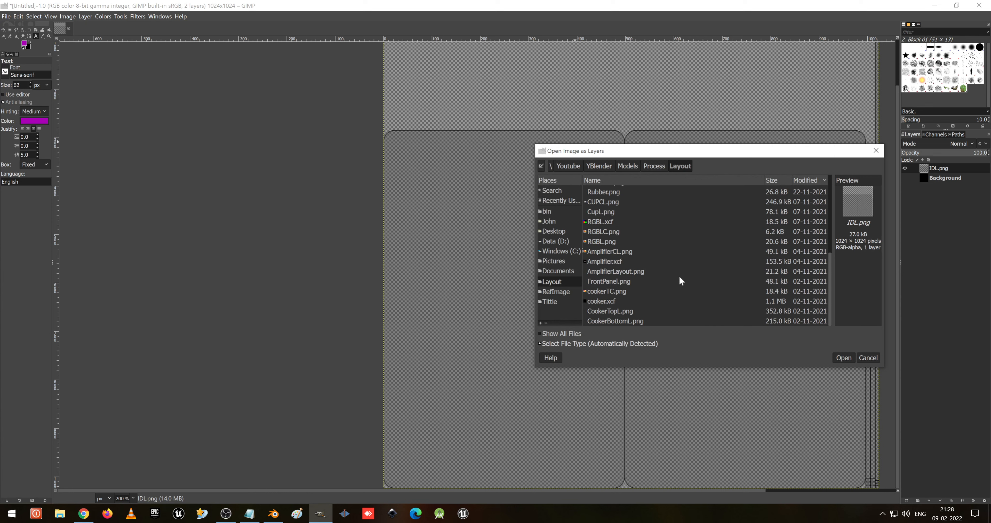
{"action": "scroll", "coordinate": [662, 287], "scroll_direction": "up", "scroll_amount": 4}
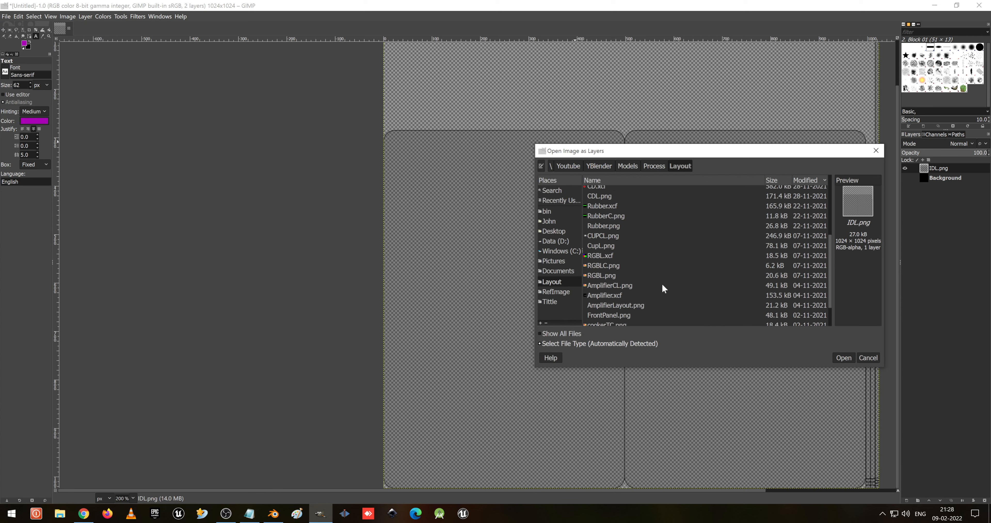
{"action": "scroll", "coordinate": [662, 287], "scroll_direction": "up", "scroll_amount": 2}
{"action": "scroll", "coordinate": [663, 287], "scroll_direction": "down", "scroll_amount": 5}
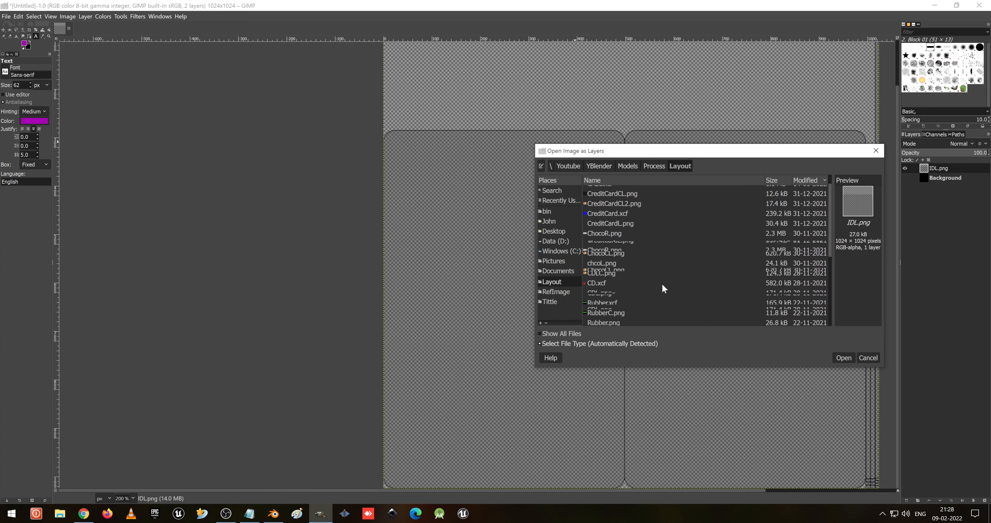
{"action": "left_click", "coordinate": [553, 292]}
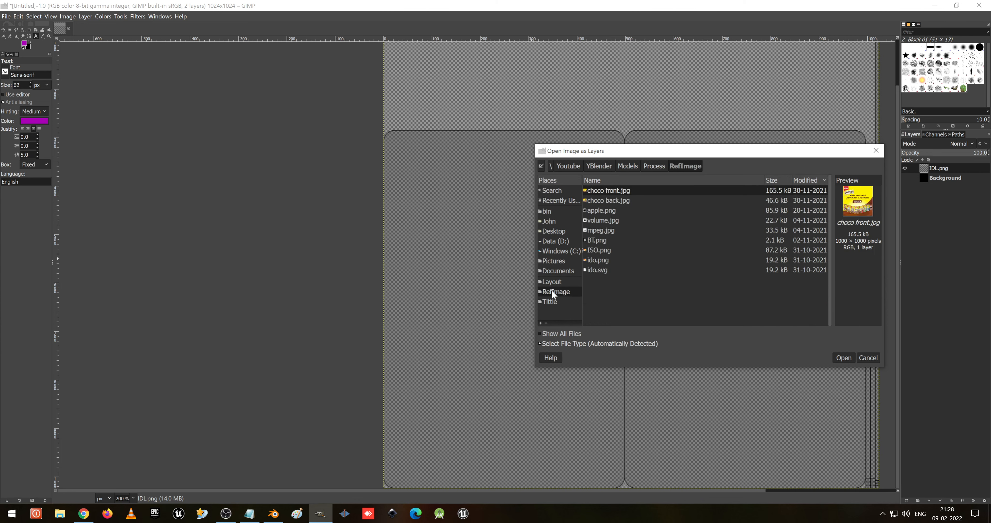
{"action": "left_click", "coordinate": [605, 210]}
{"action": "left_click", "coordinate": [611, 221]}
{"action": "left_click", "coordinate": [614, 230]}
{"action": "left_click", "coordinate": [617, 241]}
{"action": "left_click", "coordinate": [618, 250]}
{"action": "left_click", "coordinate": [618, 260]}
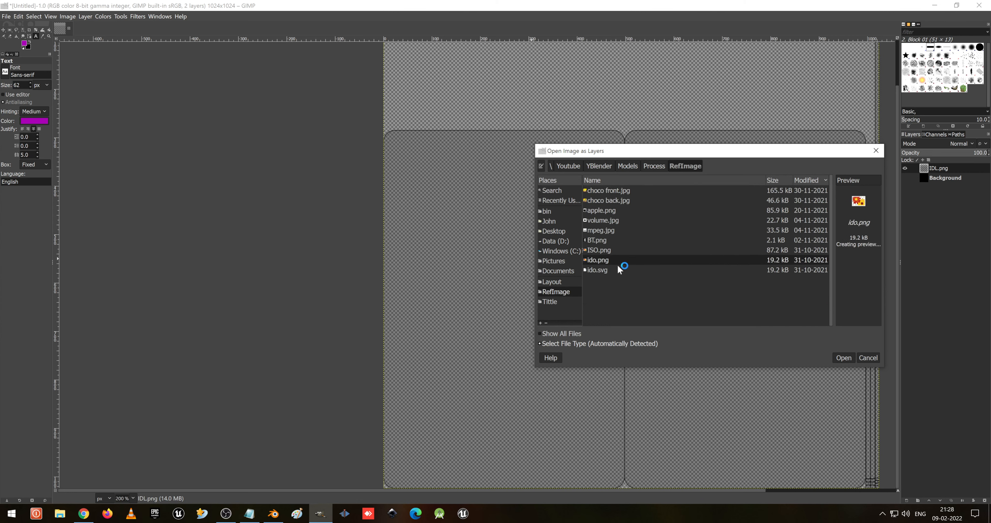
{"action": "left_click", "coordinate": [618, 270]}
{"action": "left_click", "coordinate": [615, 260]}
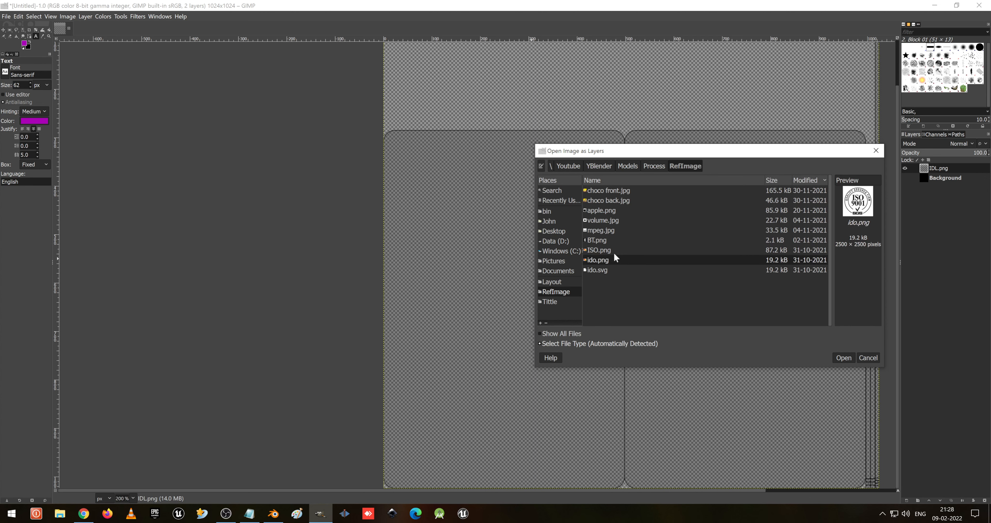
{"action": "left_click", "coordinate": [614, 251]}
{"action": "left_click", "coordinate": [617, 242]}
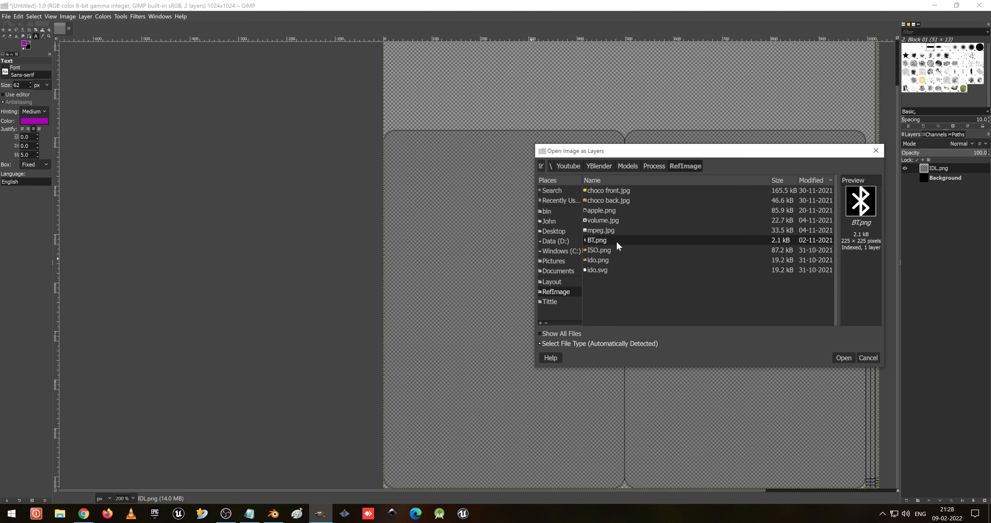
{"action": "left_click", "coordinate": [555, 231]}
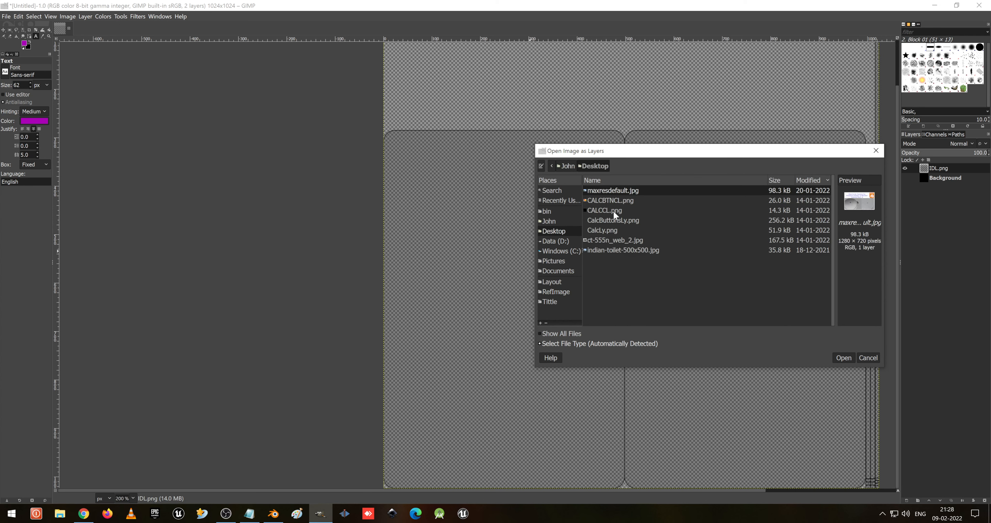
- Switch to the browser and save the profile's round horse logo image as Logo in the Downloads folder
{"action": "left_click", "coordinate": [83, 513]}
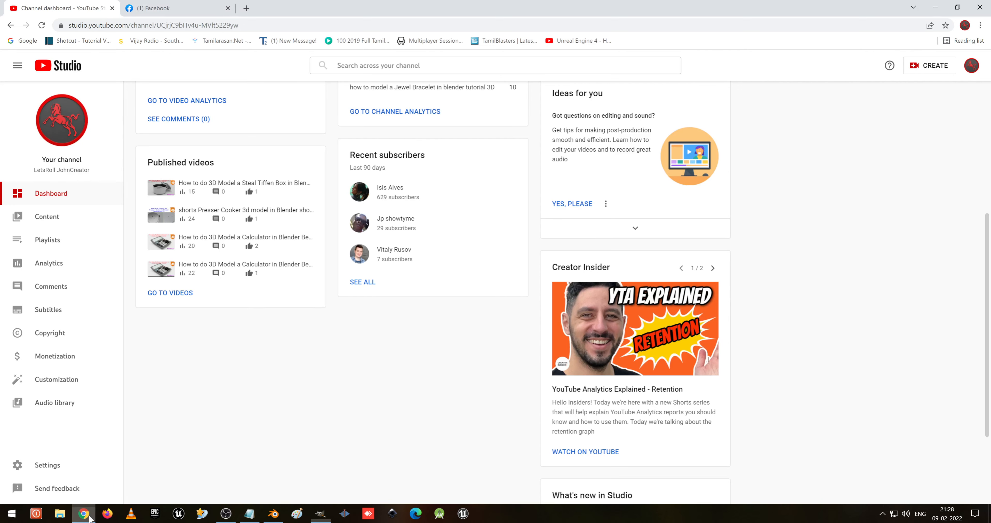
{"action": "key", "text": "ctrl+Tab"}
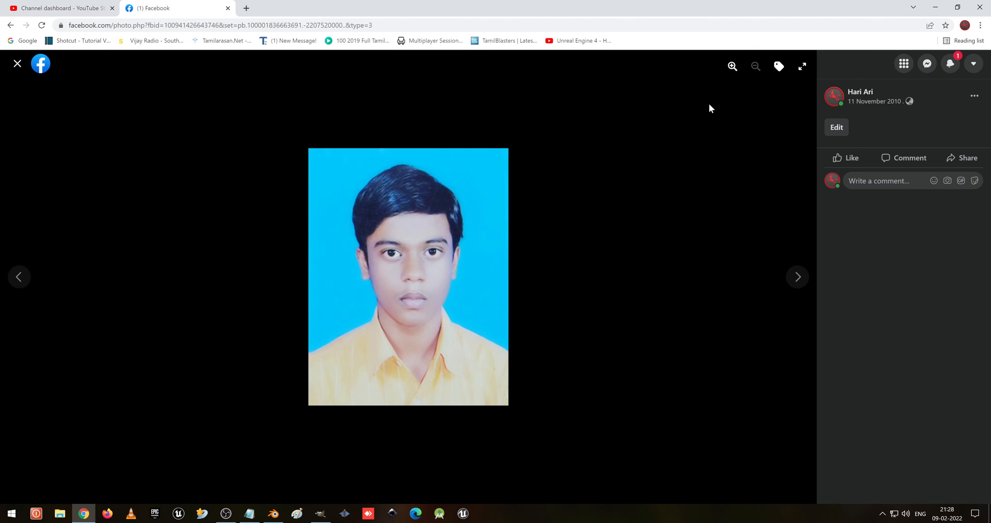
{"action": "left_click", "coordinate": [17, 66]}
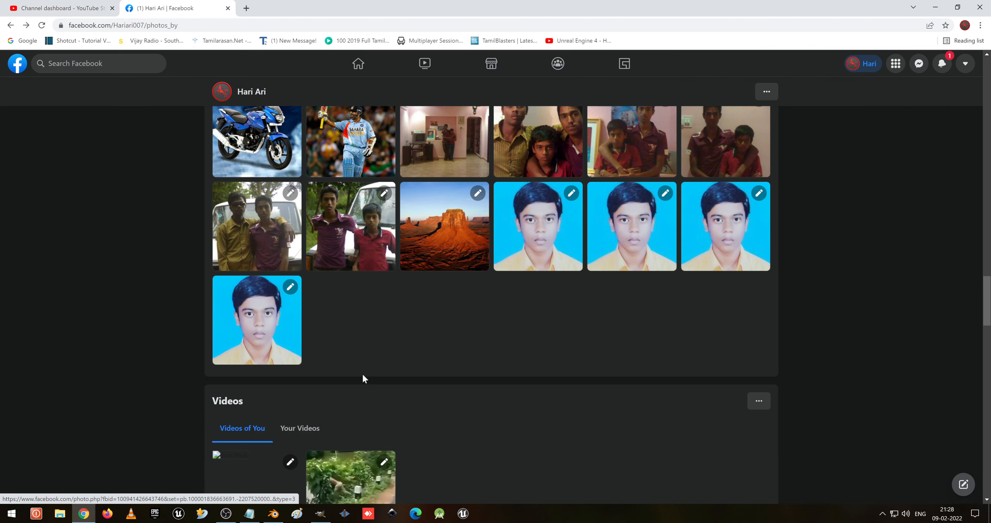
{"action": "right_click", "coordinate": [309, 365]}
{"action": "scroll", "coordinate": [343, 315], "scroll_direction": "up", "scroll_amount": 1}
{"action": "scroll", "coordinate": [344, 315], "scroll_direction": "up", "scroll_amount": 20}
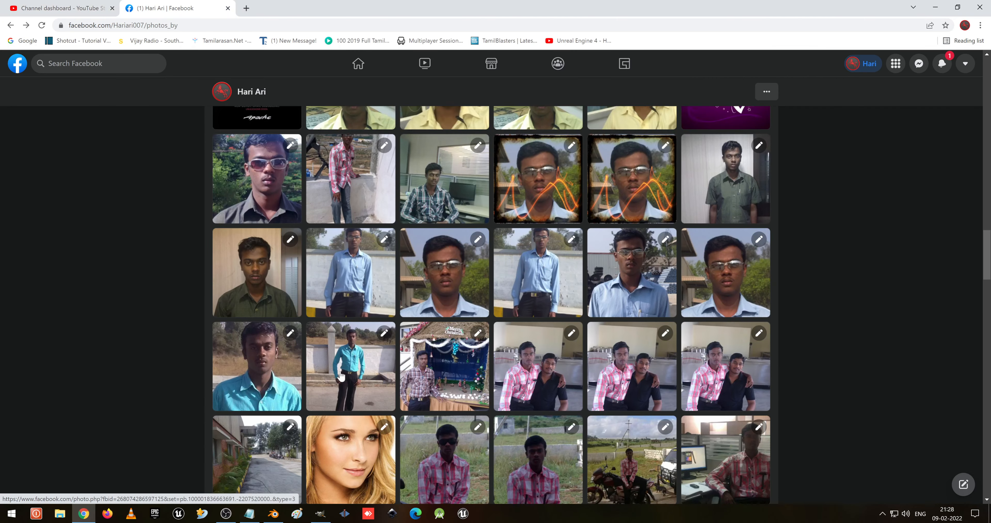
{"action": "scroll", "coordinate": [326, 295], "scroll_direction": "up", "scroll_amount": 15}
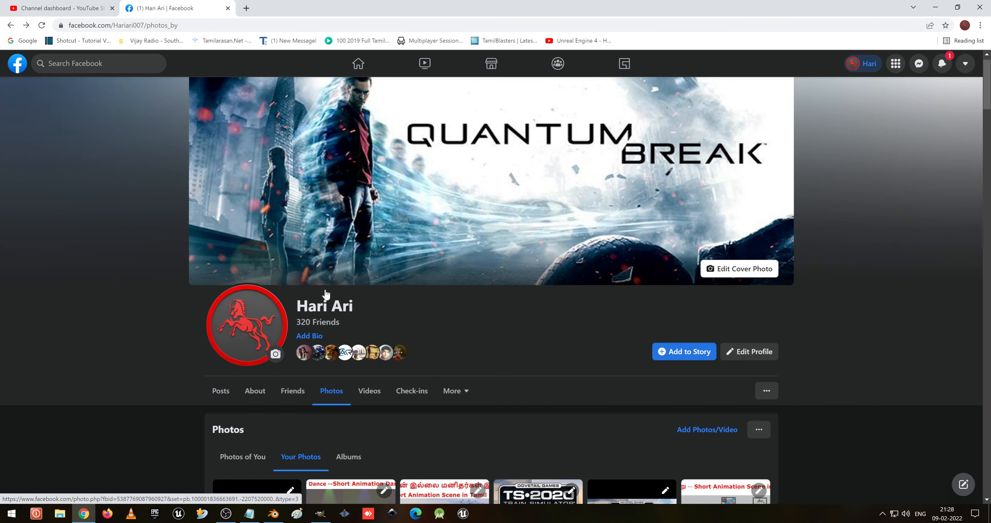
{"action": "scroll", "coordinate": [323, 287], "scroll_direction": "down", "scroll_amount": 7}
{"action": "left_click", "coordinate": [269, 282]}
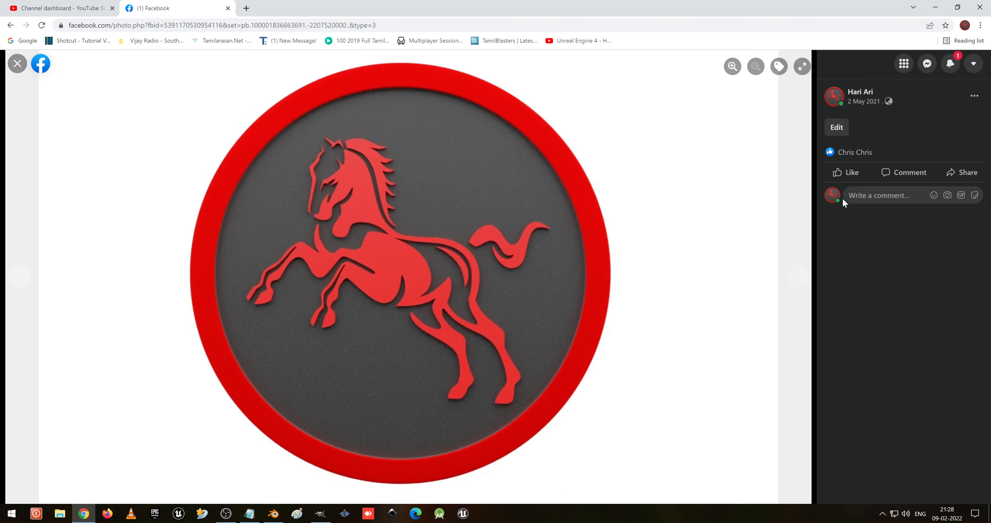
{"action": "right_click", "coordinate": [567, 209]}
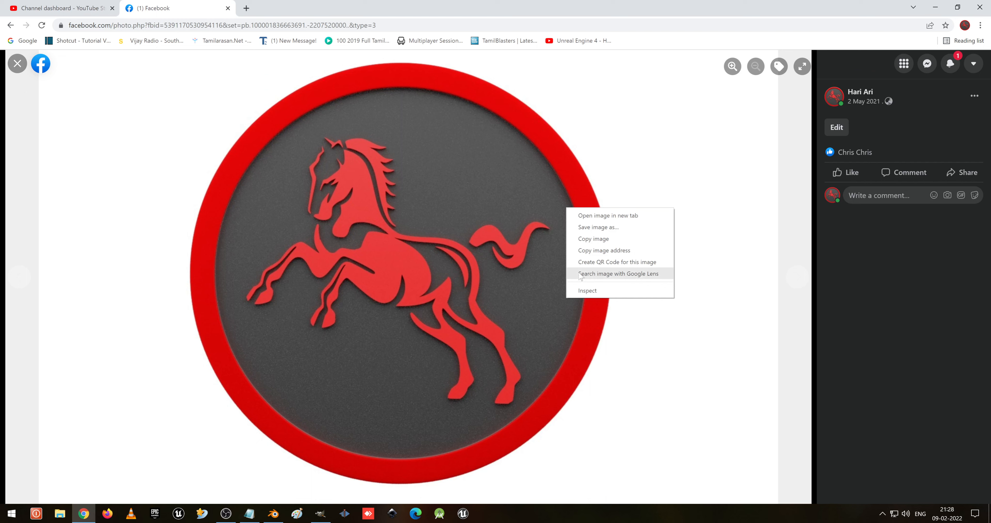
{"action": "left_click", "coordinate": [613, 229]}
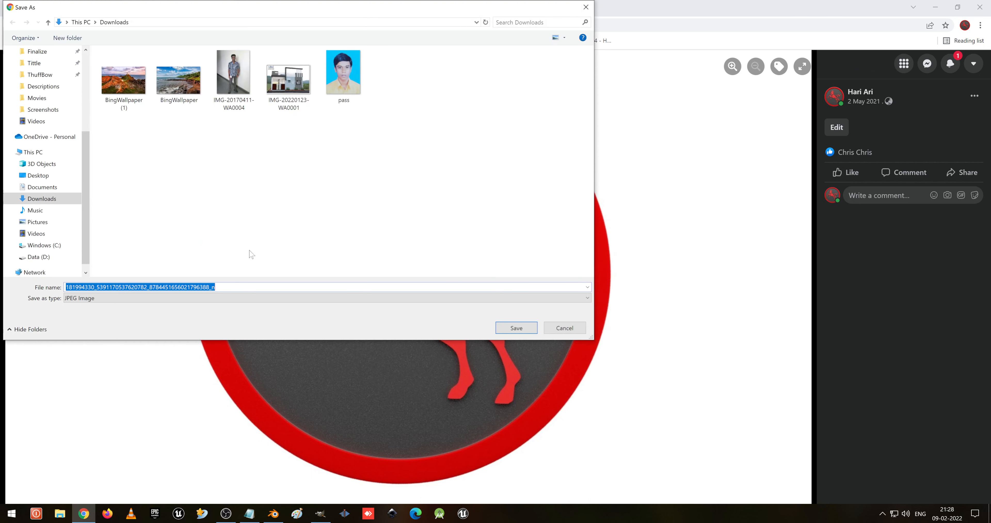
{"action": "type", "text": "Logo"}
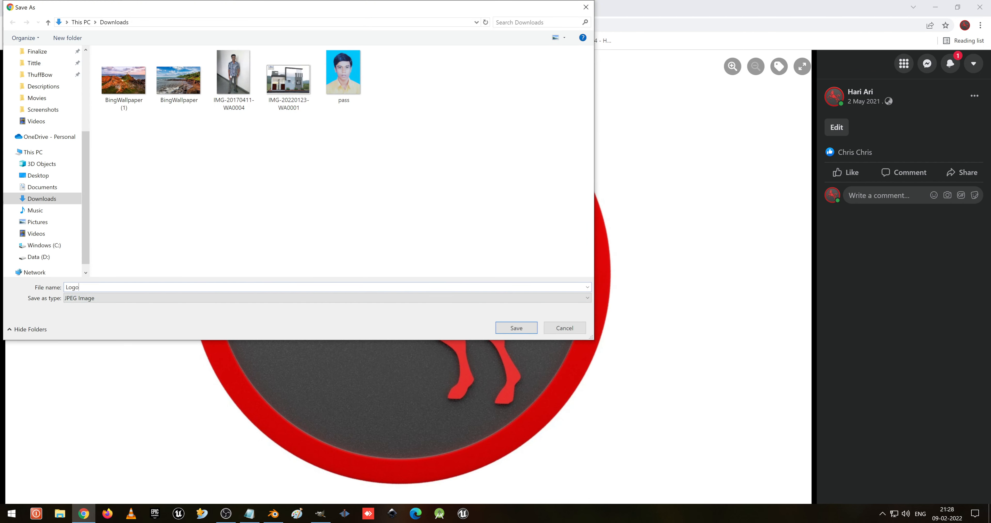
{"action": "key", "text": "Return"}
- Open Logo.jpg and pass.jpg from the Downloads folder as layers, keeping the logo's colour profile and converting the photo's to sRGB
{"action": "key", "text": "alt+Tab"}
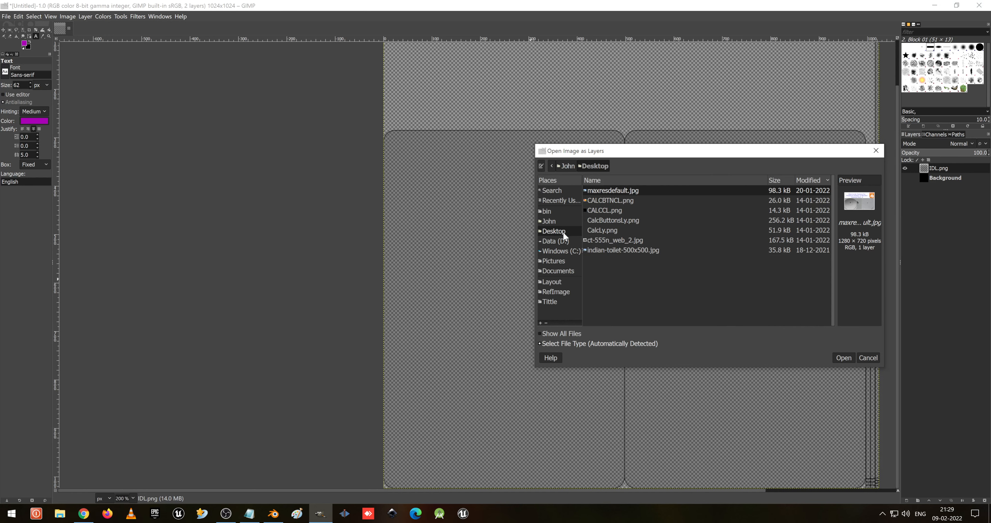
{"action": "left_click", "coordinate": [549, 221]}
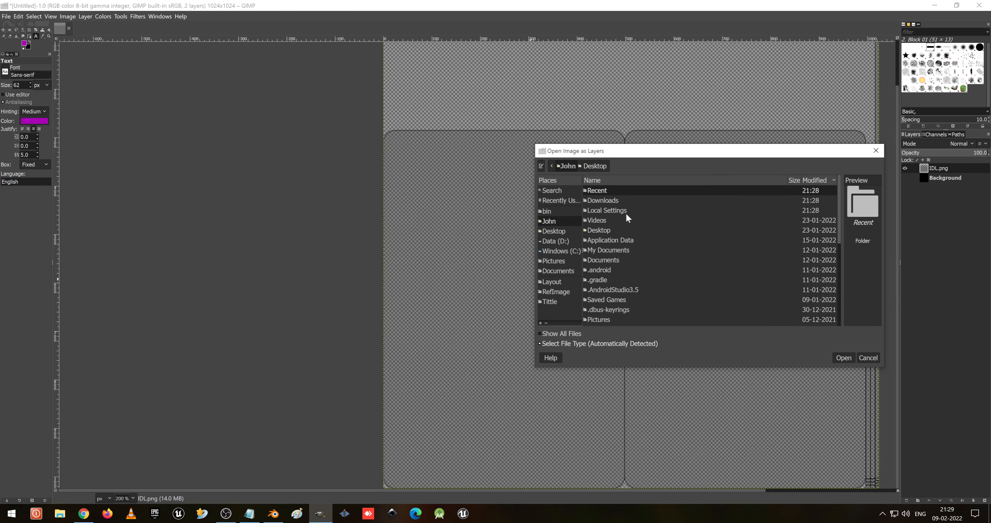
{"action": "double_click", "coordinate": [621, 203]}
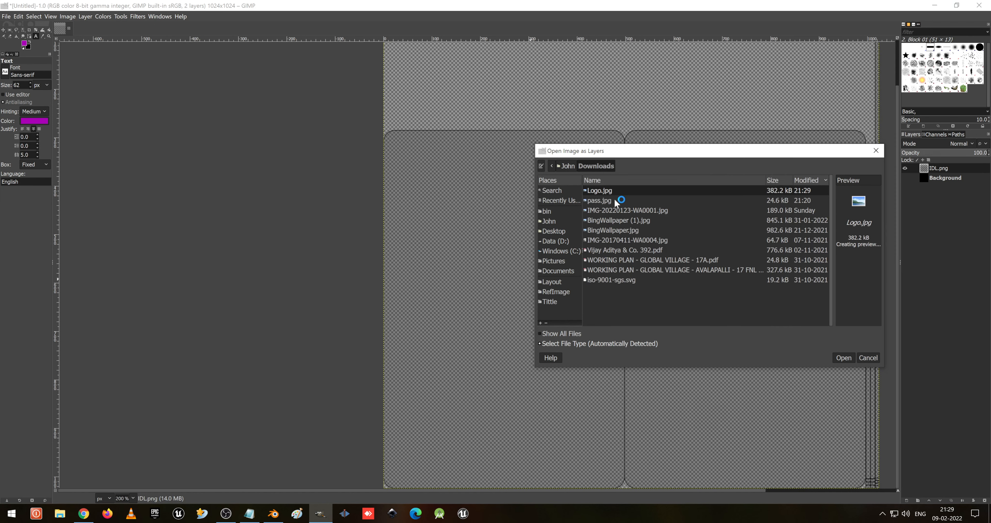
{"action": "left_click", "coordinate": [610, 200]}
{"action": "left_click", "coordinate": [611, 192]}
{"action": "left_click", "coordinate": [616, 202], "text": "shift"}
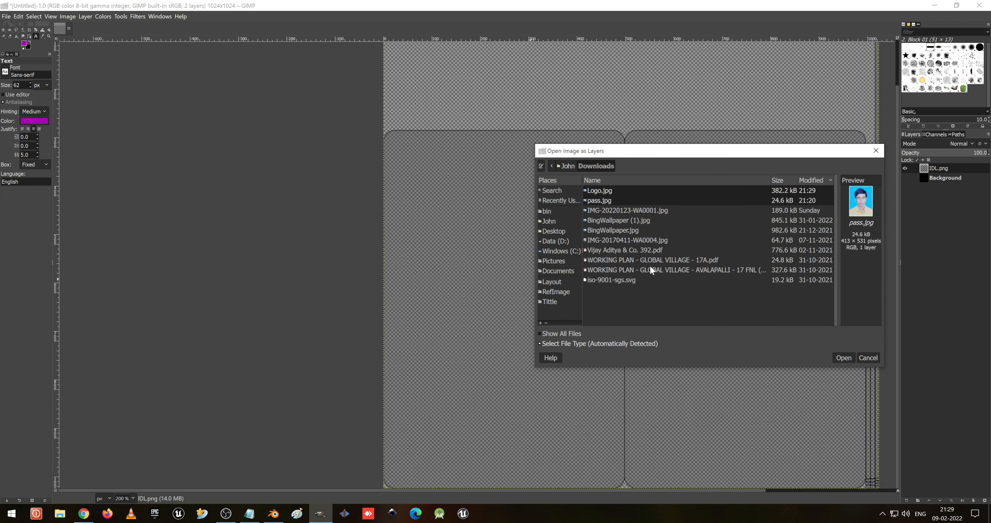
{"action": "left_click", "coordinate": [840, 359]}
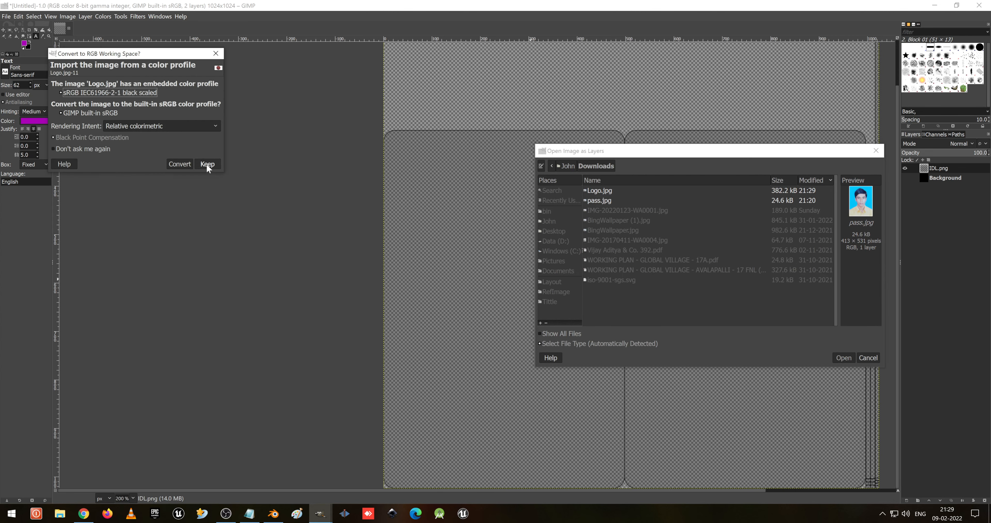
{"action": "left_click", "coordinate": [207, 164]}
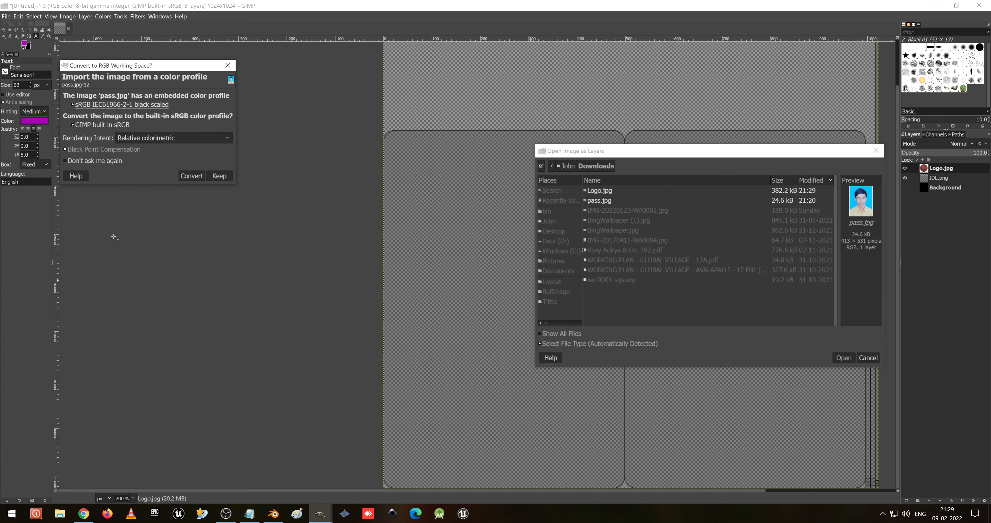
{"action": "left_click", "coordinate": [197, 178]}
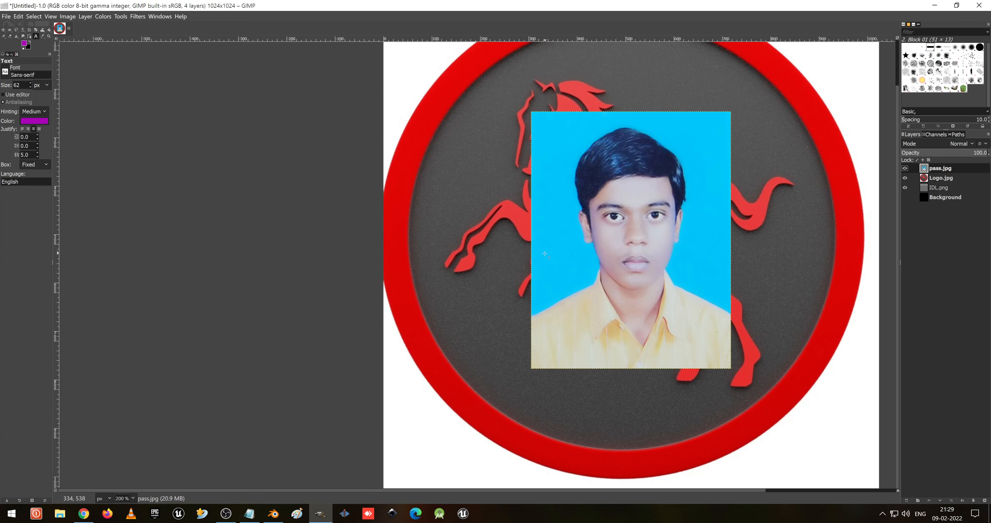
- Scale the Logo.jpg layer down to about 355 × 234 pixels with the Scale tool
{"action": "scroll", "coordinate": [542, 258], "scroll_direction": "down", "scroll_amount": 2, "text": "ctrl"}
{"action": "scroll", "coordinate": [542, 260], "scroll_direction": "up", "scroll_amount": 1, "text": "ctrl"}
{"action": "scroll", "coordinate": [542, 261], "scroll_direction": "down", "scroll_amount": 1, "text": "ctrl"}
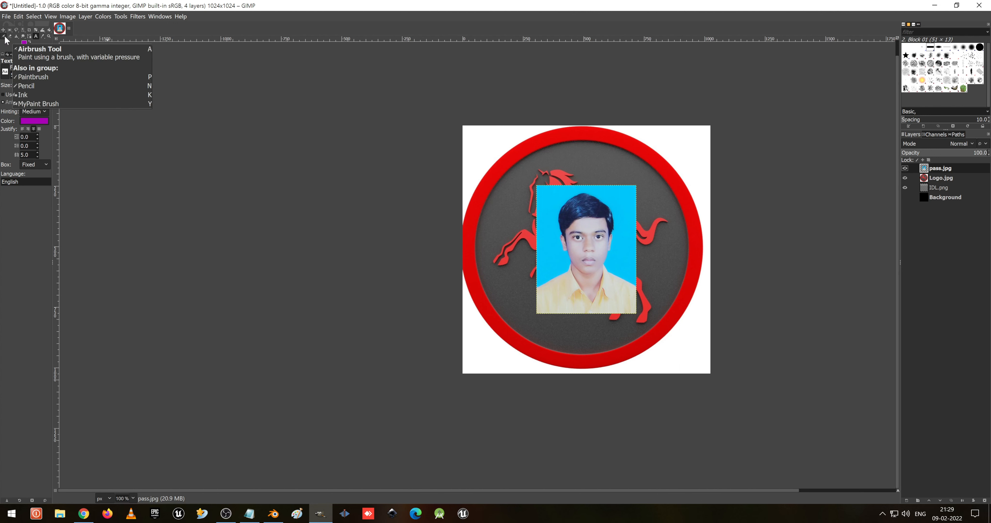
{"action": "right_click", "coordinate": [50, 29]}
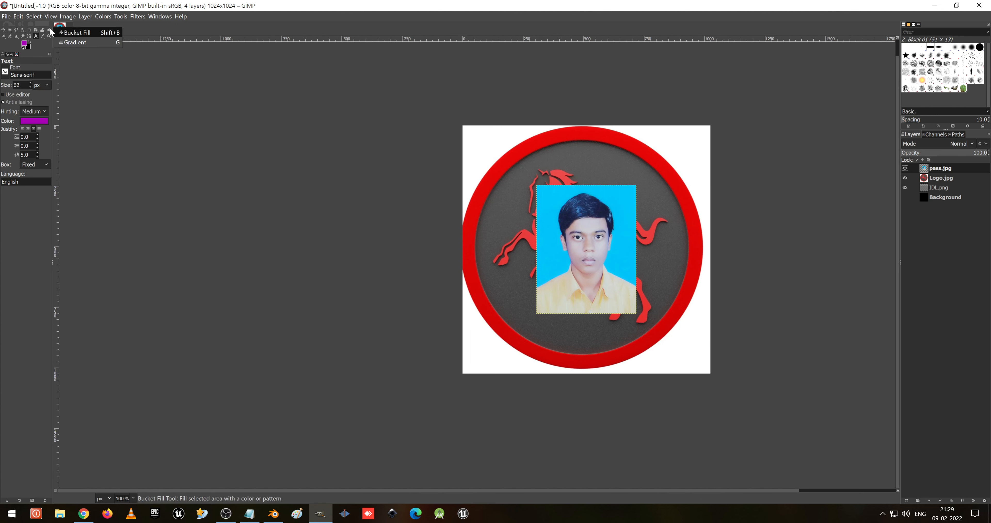
{"action": "right_click", "coordinate": [46, 29]}
{"action": "right_click", "coordinate": [43, 28]}
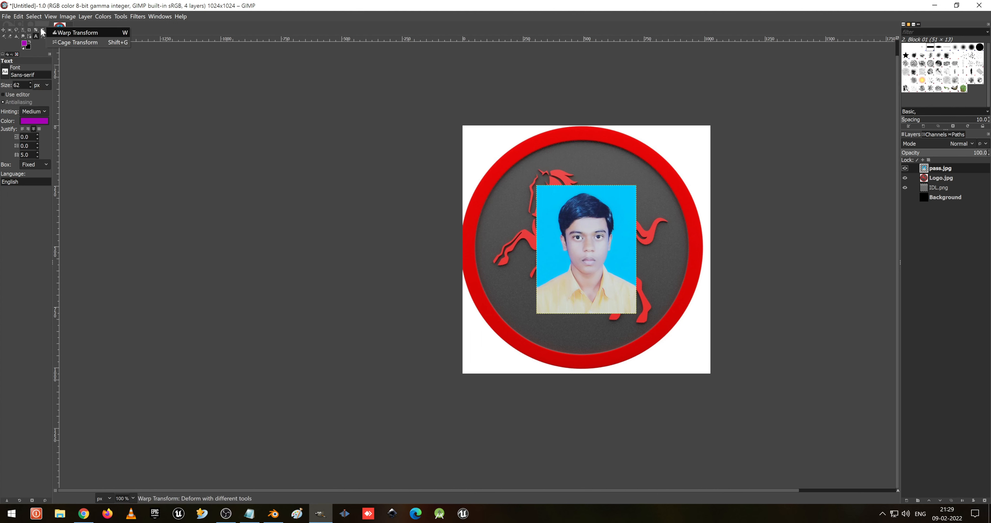
{"action": "right_click", "coordinate": [35, 30]}
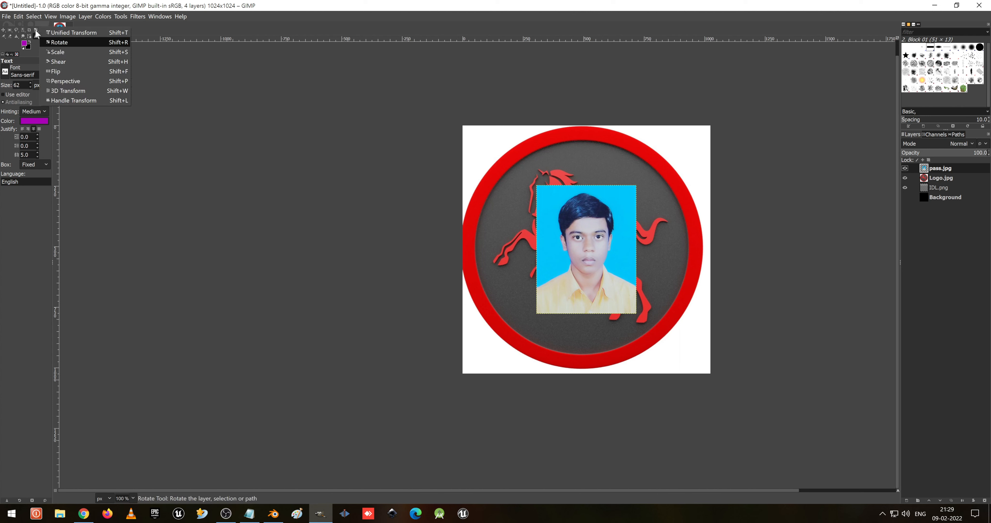
{"action": "left_click", "coordinate": [56, 51]}
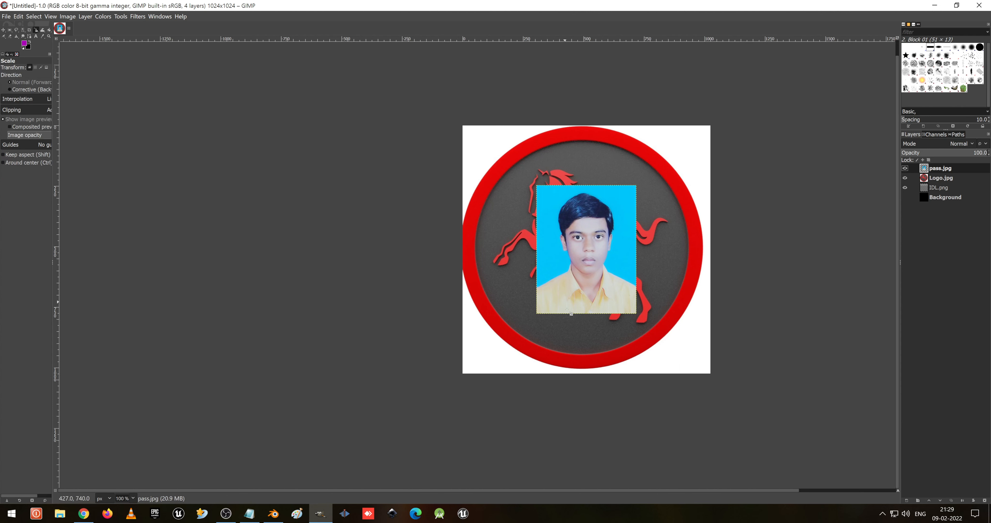
{"action": "left_click", "coordinate": [670, 344]}
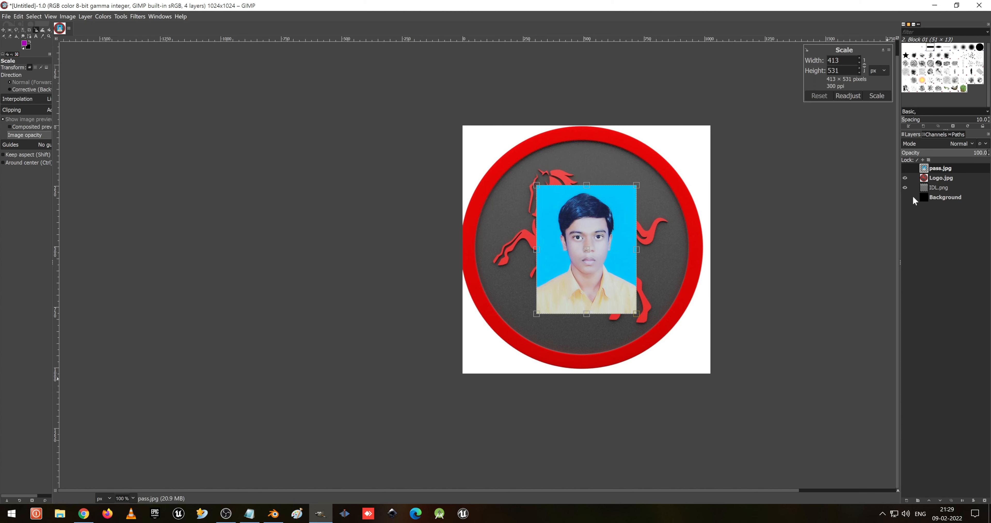
{"action": "left_click", "coordinate": [951, 178]}
{"action": "left_click", "coordinate": [678, 355]}
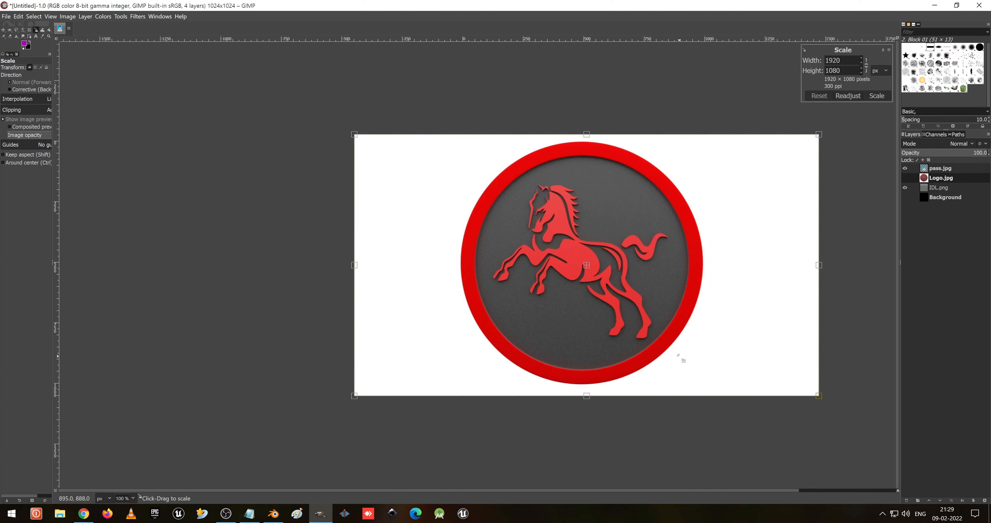
{"action": "left_click_drag", "start_coordinate": [815, 392], "coordinate": [431, 192]}
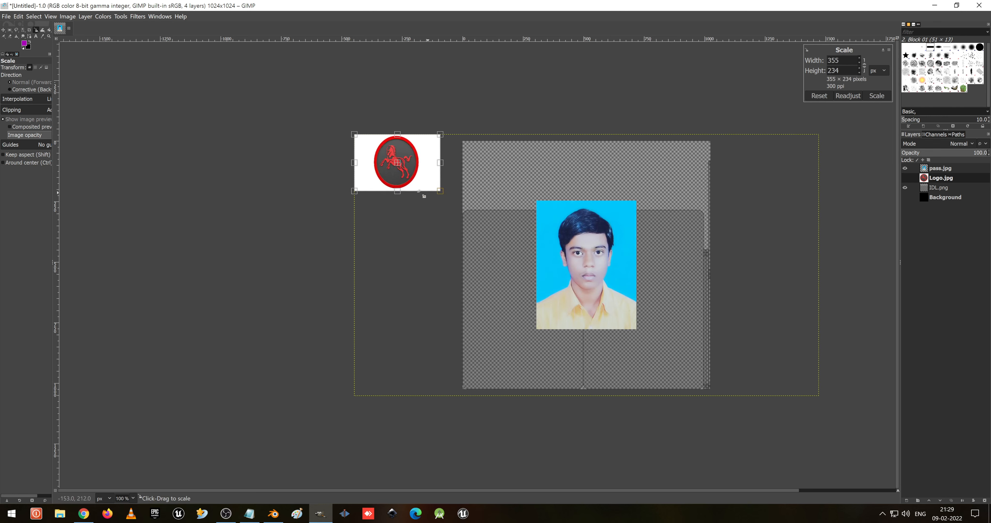
{"action": "left_click_drag", "start_coordinate": [397, 162], "coordinate": [478, 242]}
{"action": "key", "text": "ctrl+z"}
{"action": "left_click_drag", "start_coordinate": [445, 192], "coordinate": [426, 179]}
{"action": "left_click", "coordinate": [877, 96]}
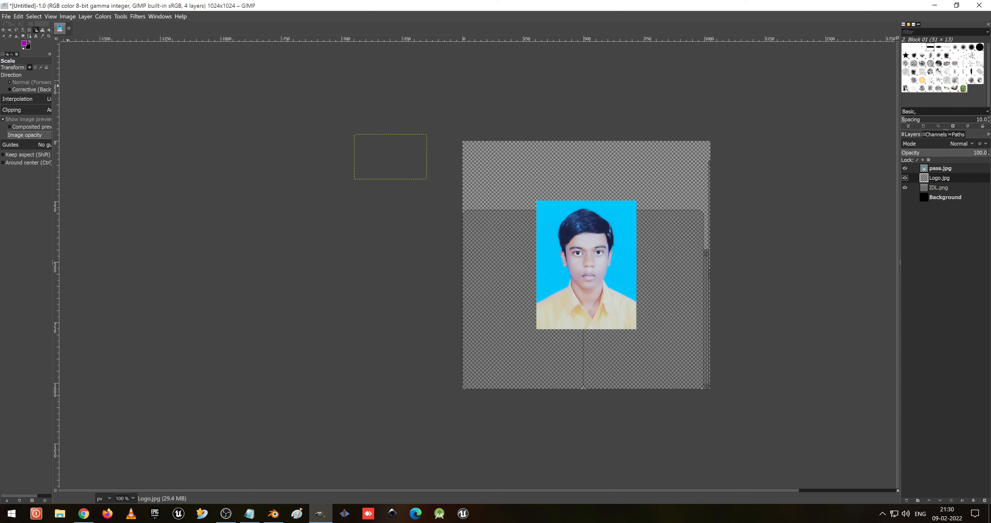
- Move the logo onto the upper part of the card's left face and the passport photo onto the right face
{"action": "left_click", "coordinate": [8, 30]}
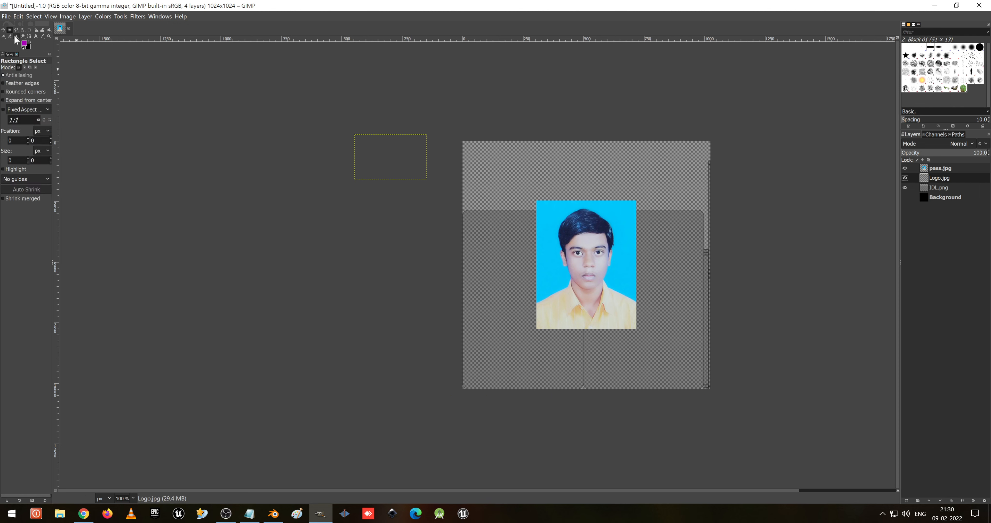
{"action": "left_click", "coordinate": [3, 30]}
{"action": "left_click_drag", "start_coordinate": [420, 163], "coordinate": [532, 262]}
{"action": "scroll", "coordinate": [510, 273], "scroll_direction": "up", "scroll_amount": 2, "text": "ctrl"}
{"action": "scroll", "coordinate": [510, 273], "scroll_direction": "up", "scroll_amount": 1, "text": "ctrl"}
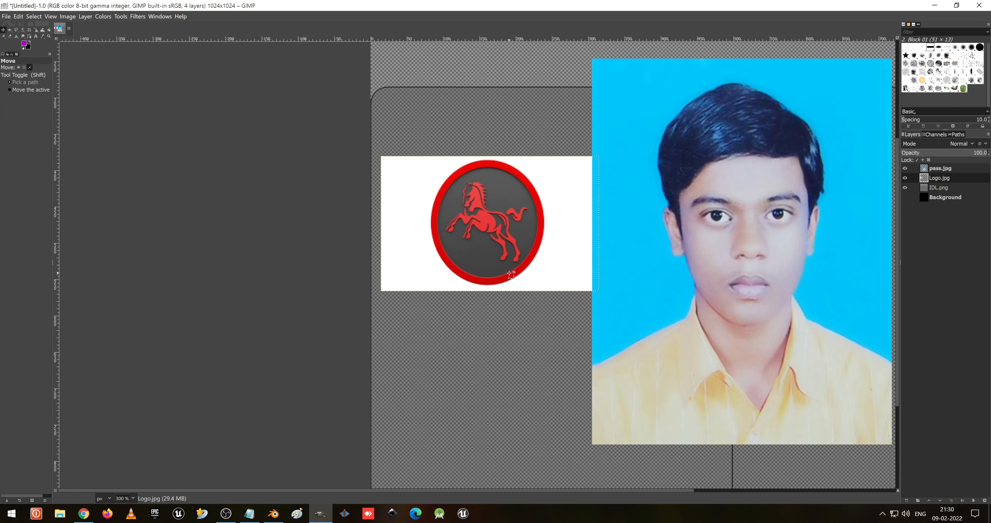
{"action": "scroll", "coordinate": [510, 273], "scroll_direction": "down", "scroll_amount": 1, "text": "ctrl"}
{"action": "left_click_drag", "start_coordinate": [505, 242], "coordinate": [546, 227]}
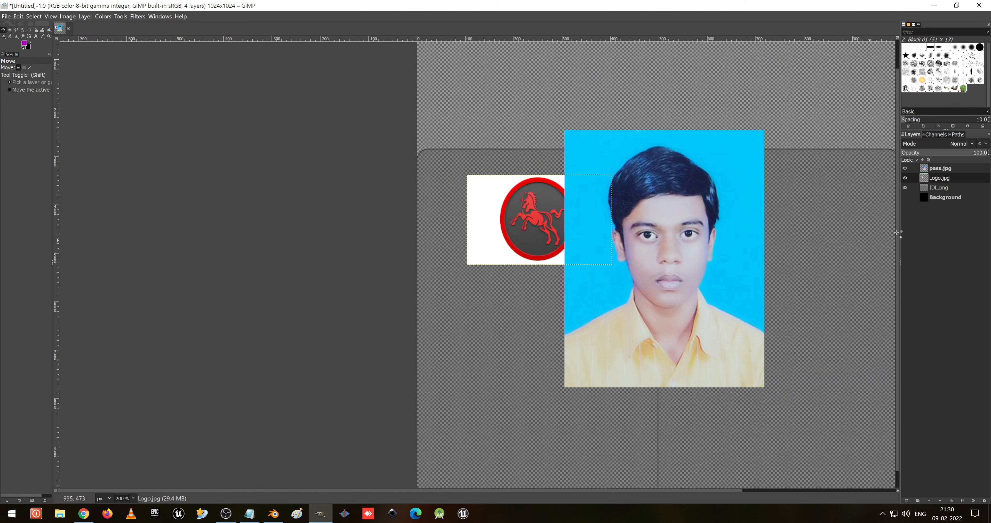
{"action": "left_click", "coordinate": [939, 168]}
{"action": "left_click_drag", "start_coordinate": [648, 227], "coordinate": [799, 262]}
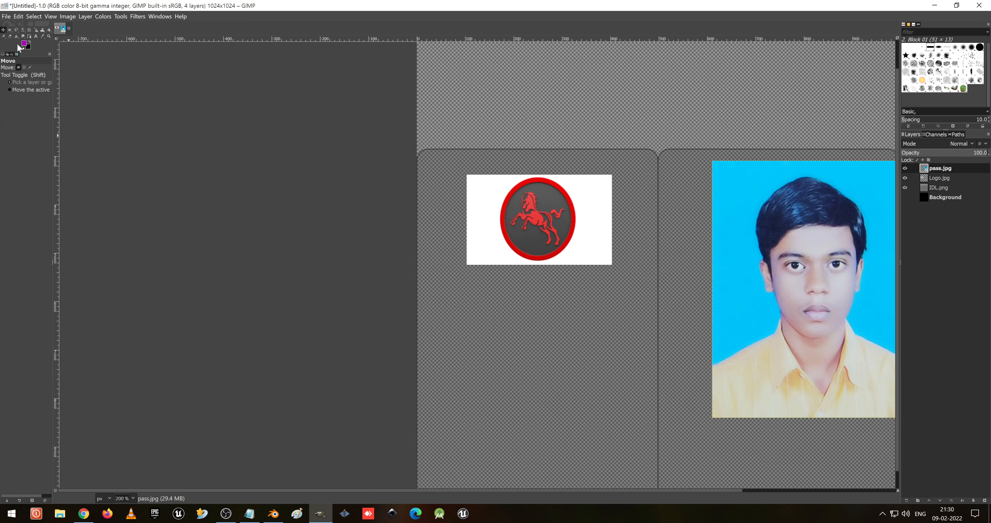
- Switch to the Text tool and set the text colour to red ff0000
{"action": "key", "text": "t"}
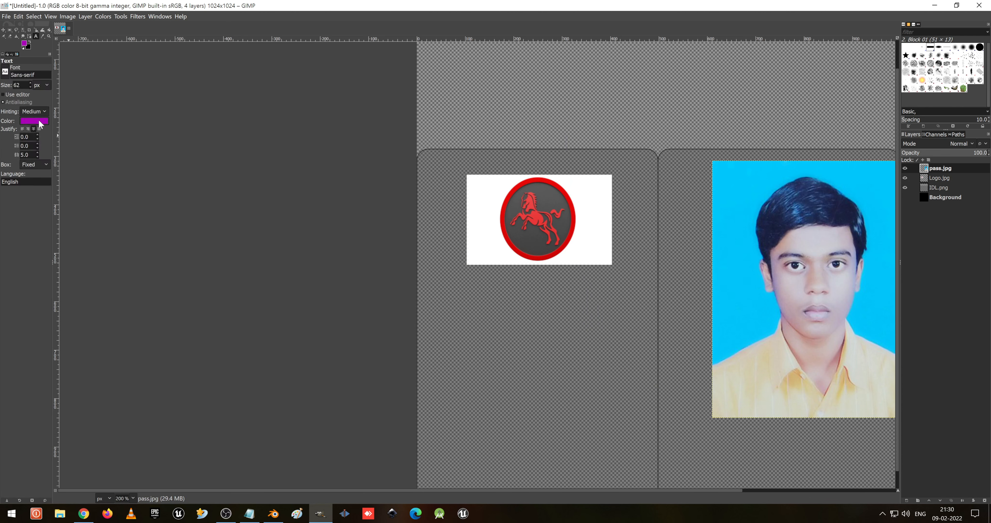
{"action": "left_click", "coordinate": [40, 124]}
{"action": "left_click", "coordinate": [8, 96]}
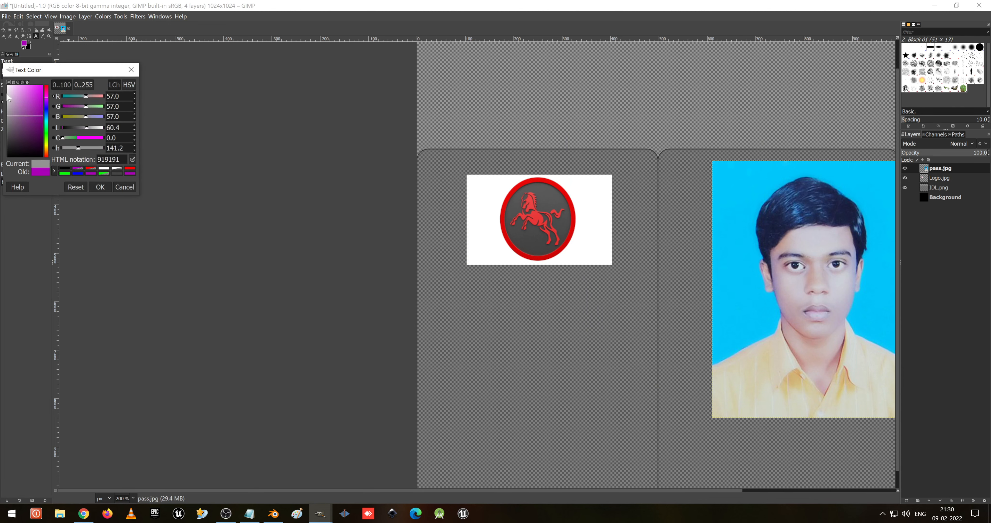
{"action": "left_click", "coordinate": [54, 171]}
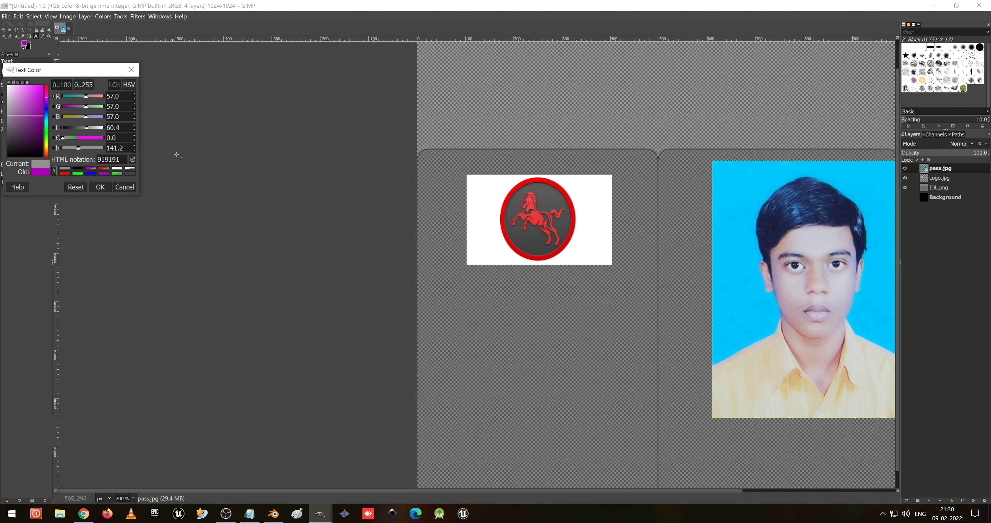
{"action": "left_click", "coordinate": [540, 217]}
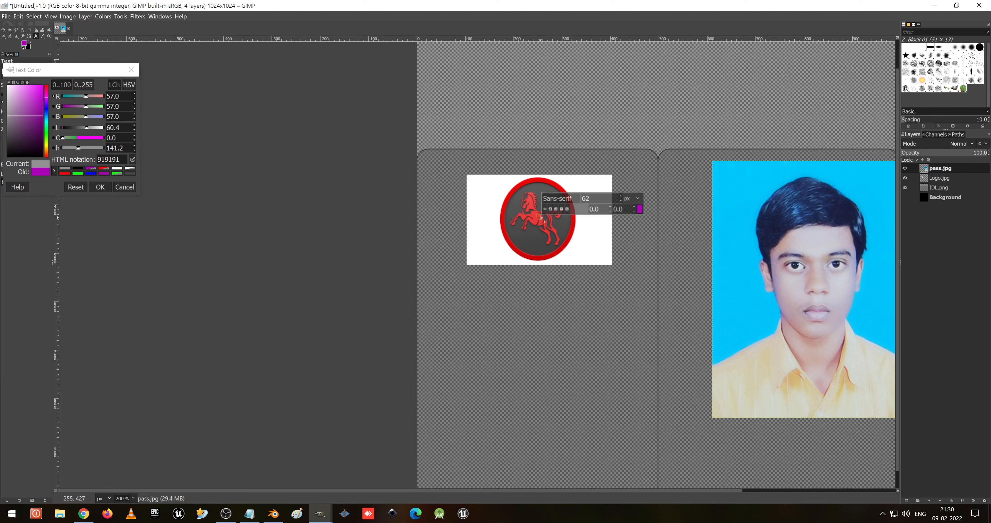
{"action": "key", "text": "Escape"}
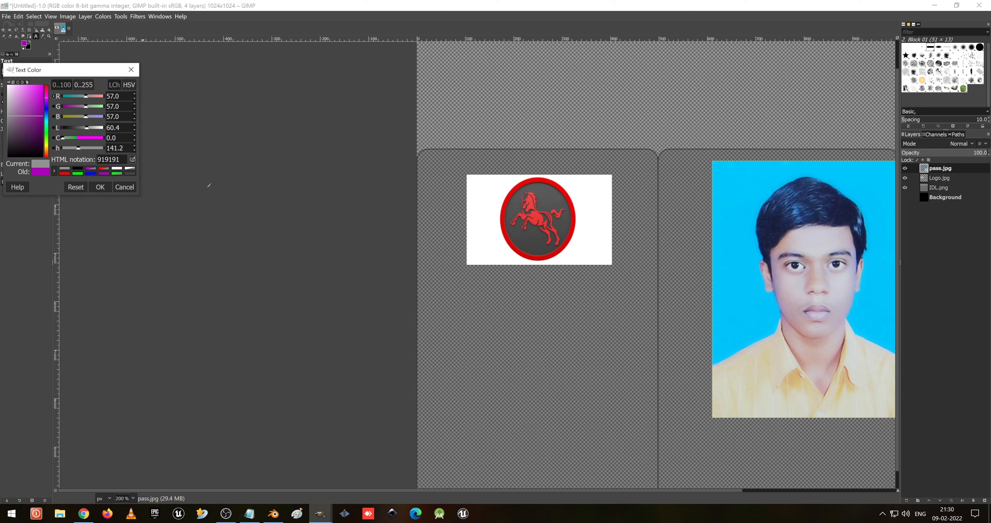
{"action": "left_click", "coordinate": [485, 216]}
{"action": "left_click", "coordinate": [104, 188]}
{"action": "left_click", "coordinate": [39, 123]}
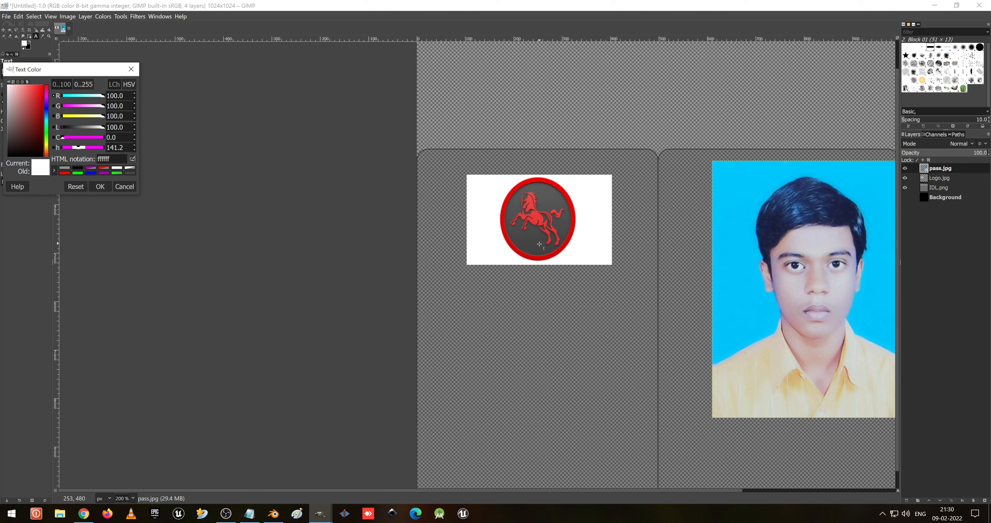
{"action": "left_click_drag", "start_coordinate": [28, 122], "coordinate": [54, 84]}
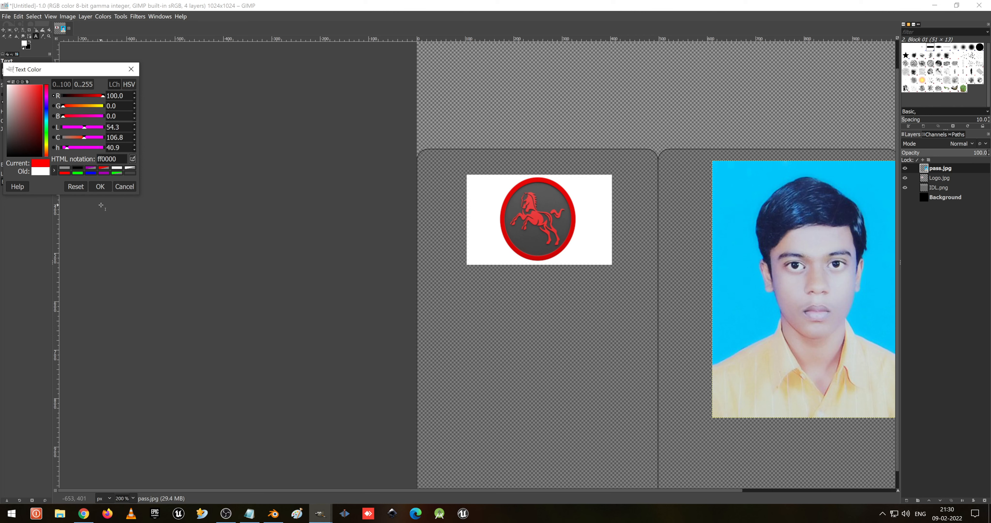
{"action": "left_click", "coordinate": [101, 188]}
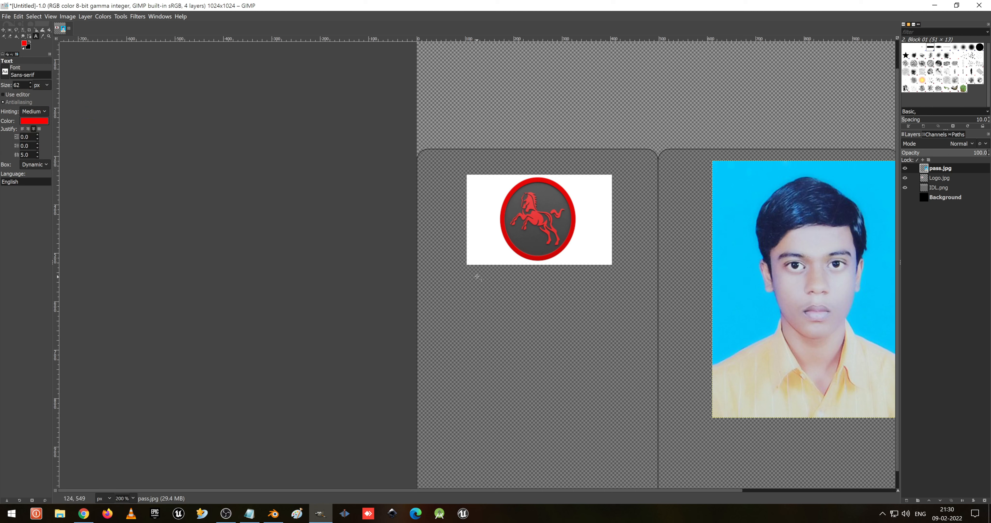
- Draw a text box below the logo and type HORSE RIDE
{"action": "left_click_drag", "start_coordinate": [470, 273], "coordinate": [613, 297]}
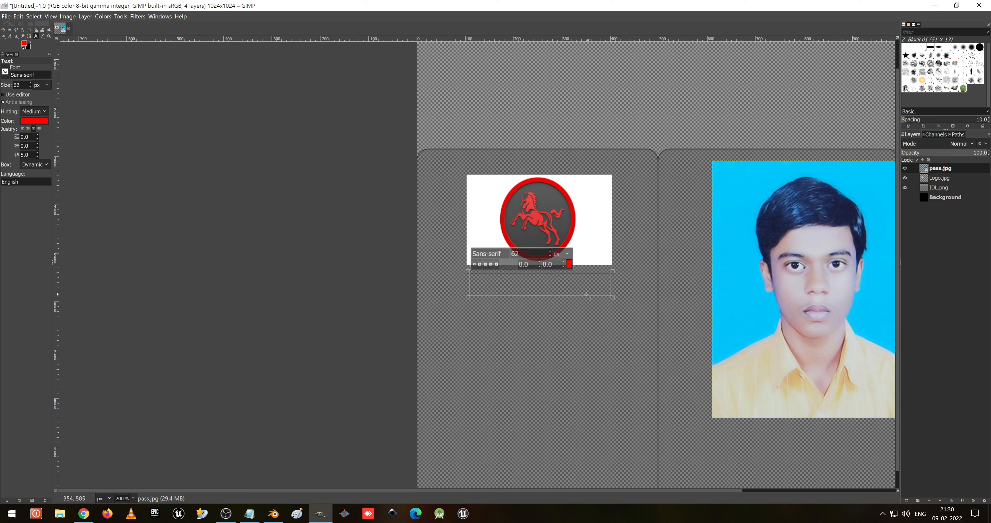
{"action": "type", "text": "H"}
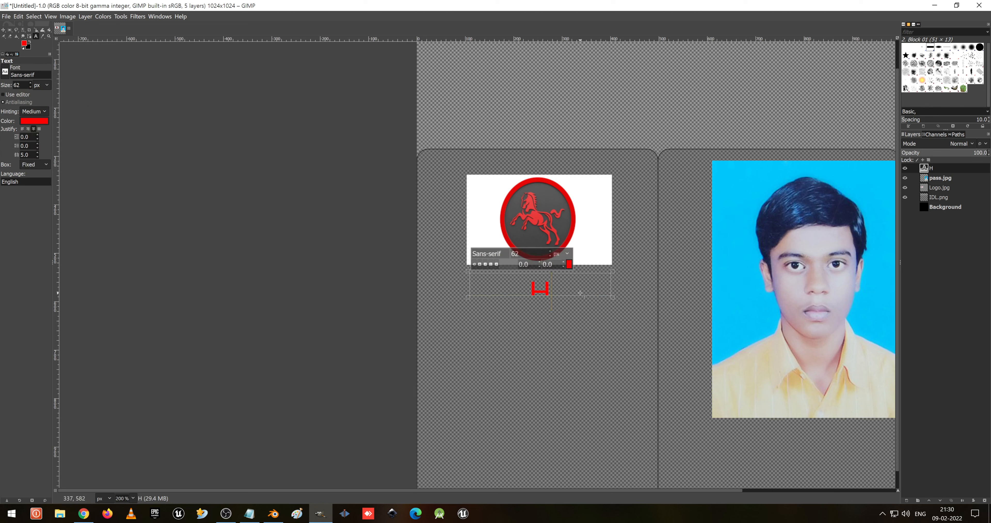
{"action": "type", "text": "ORSE RIDE"}
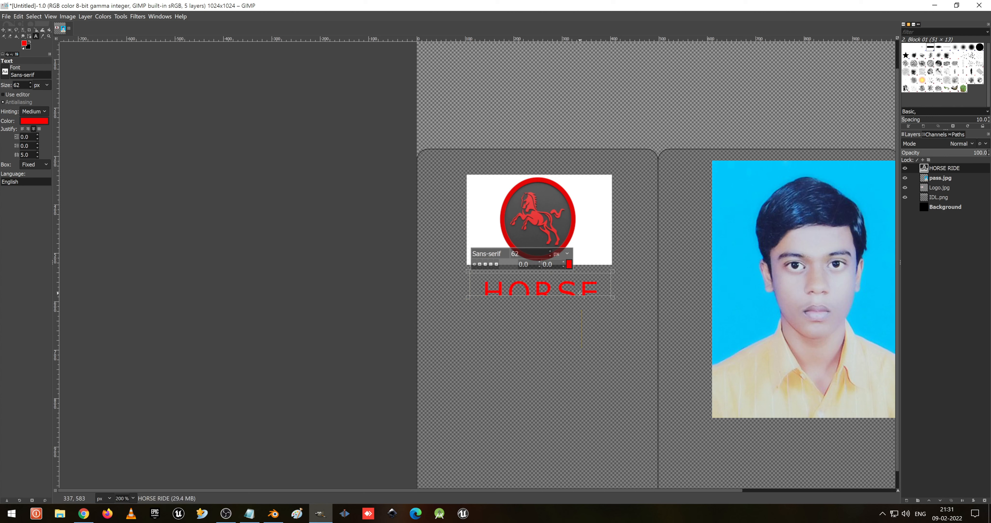
- Set the HORSE RIDE text size to 34 px
{"action": "key", "text": "ctrl+a"}
{"action": "double_click", "coordinate": [515, 253]}
{"action": "type", "text": "20"}
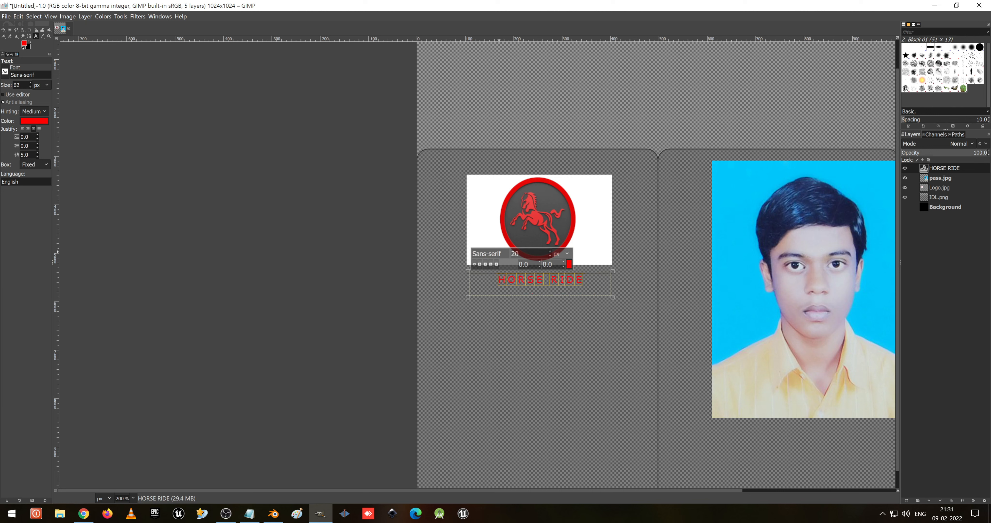
{"action": "left_click", "coordinate": [480, 264]}
{"action": "scroll", "coordinate": [550, 253], "scroll_direction": "up", "scroll_amount": 8}
{"action": "scroll", "coordinate": [550, 253], "scroll_direction": "up", "scroll_amount": 7}
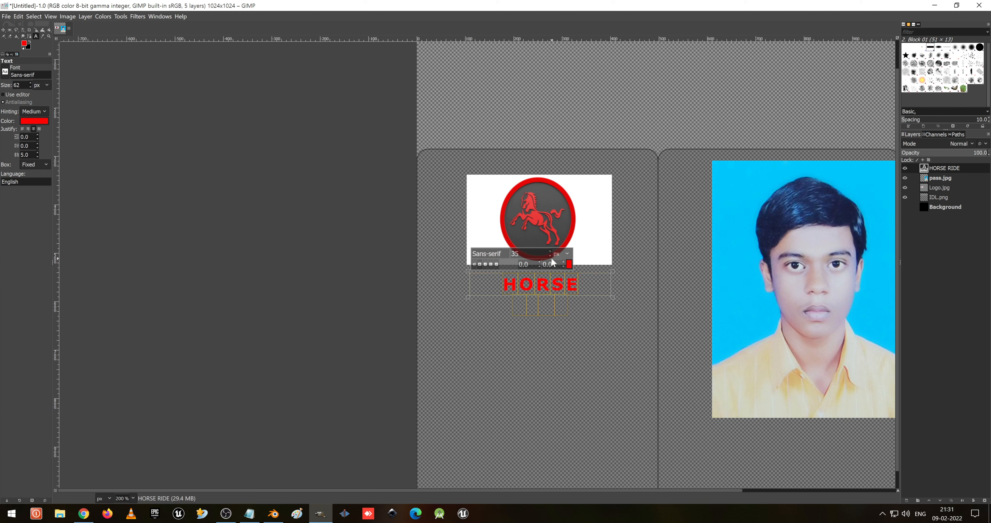
{"action": "scroll", "coordinate": [551, 255], "scroll_direction": "down", "scroll_amount": 1}
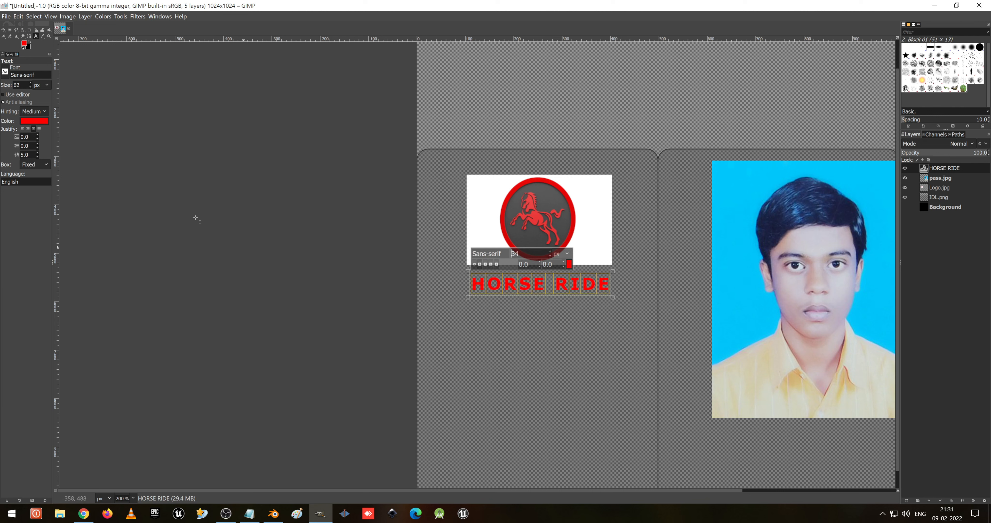
{"action": "left_click", "coordinate": [3, 30]}
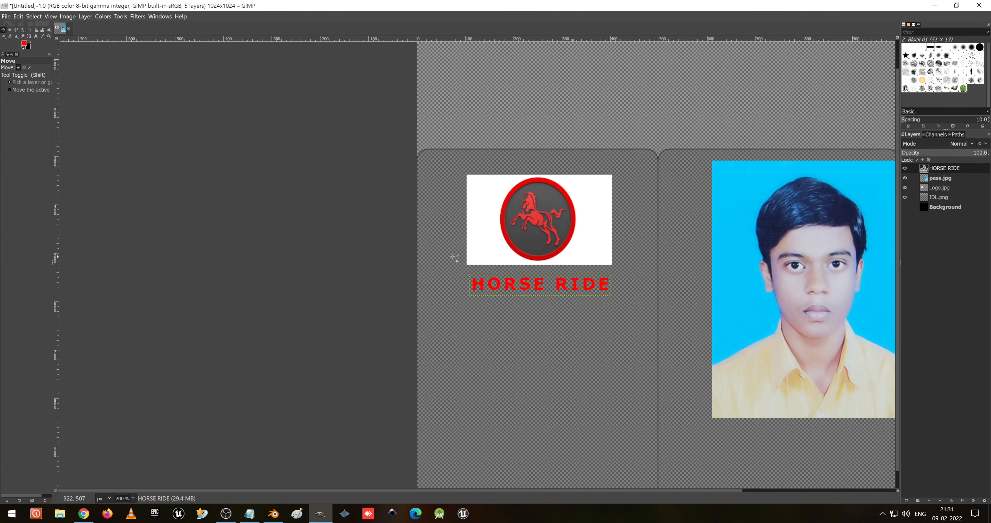
- Scale the passport photo layer down to about 158 × 162 px with the Scale tool
{"action": "left_click", "coordinate": [36, 30]}
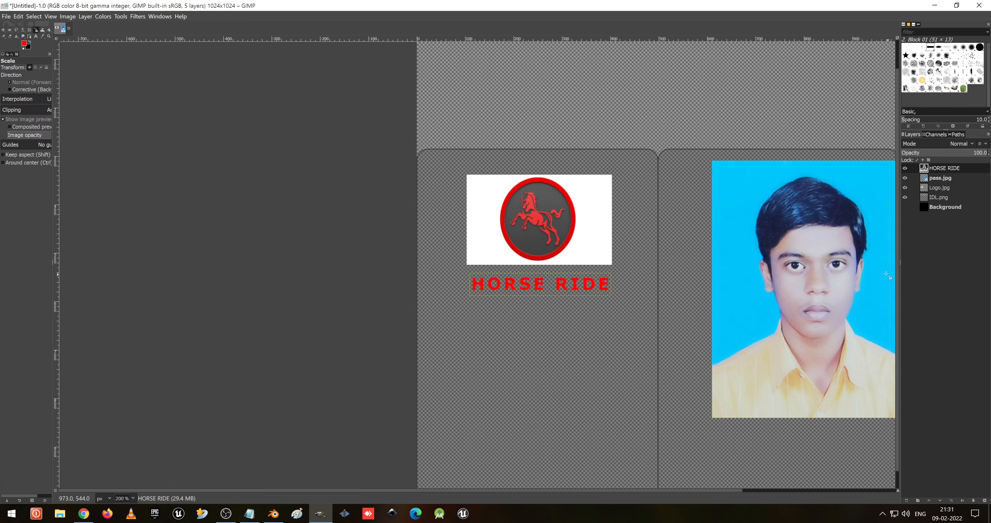
{"action": "left_click", "coordinate": [946, 177]}
{"action": "left_click", "coordinate": [814, 289]}
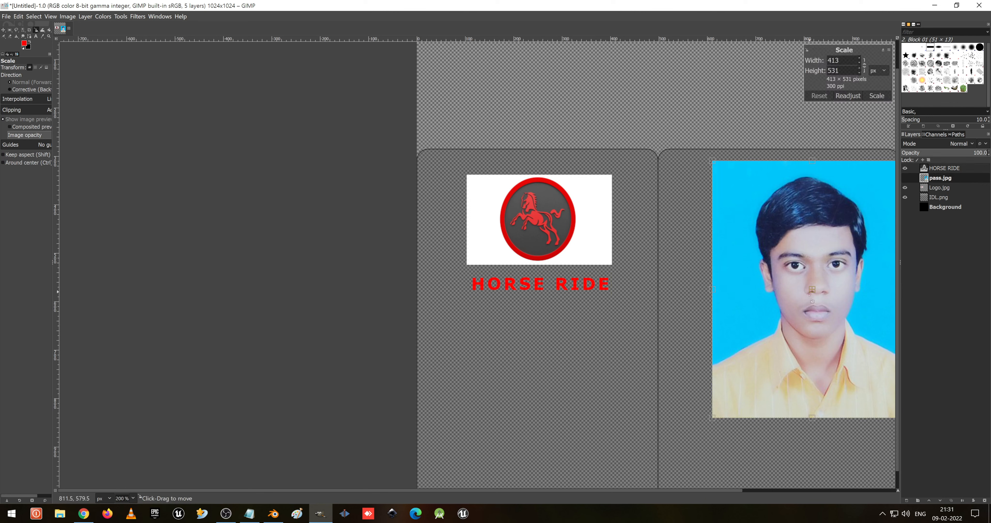
{"action": "left_click_drag", "start_coordinate": [723, 164], "coordinate": [839, 344]}
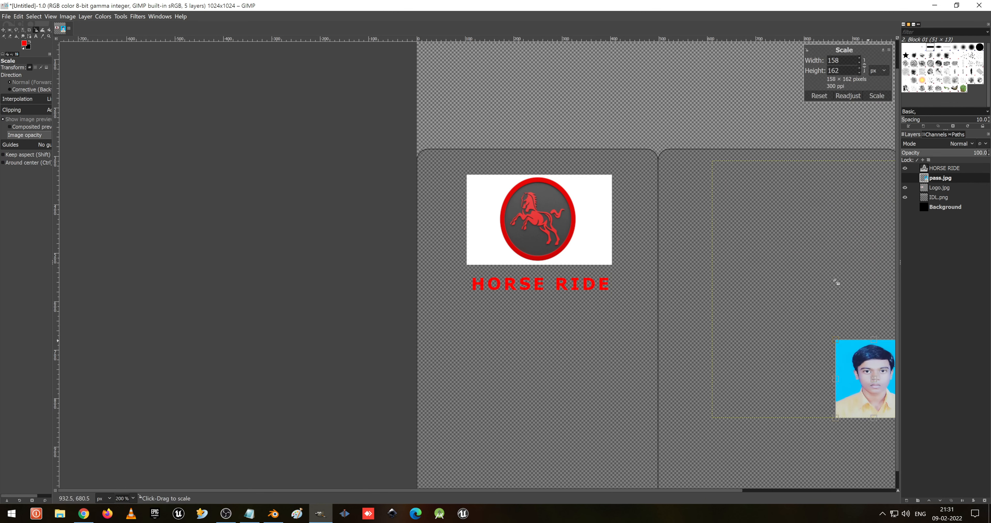
{"action": "left_click", "coordinate": [877, 96]}
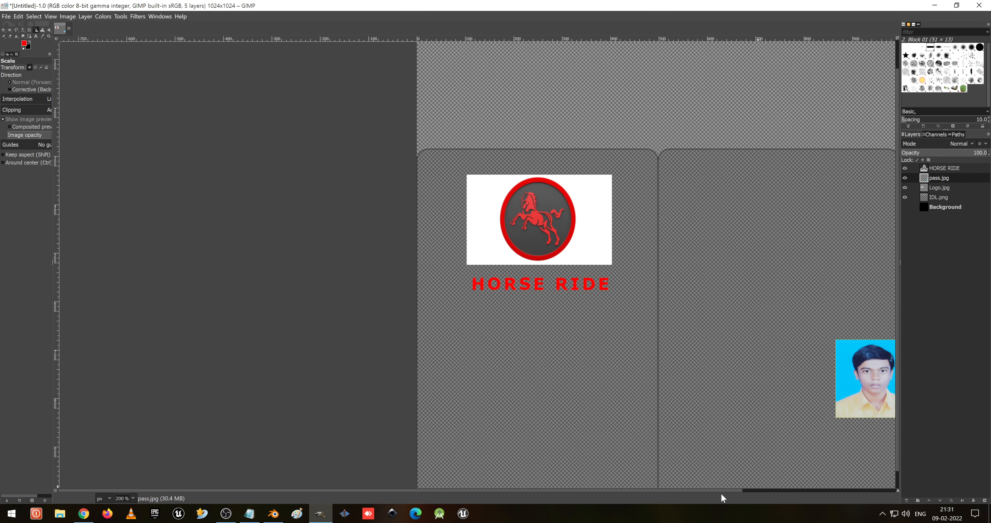
- Rescale the passport photo narrower, to about 136 × 162 px
{"action": "scroll", "coordinate": [744, 492], "scroll_direction": "right", "scroll_amount": 5}
{"action": "left_click", "coordinate": [687, 353]}
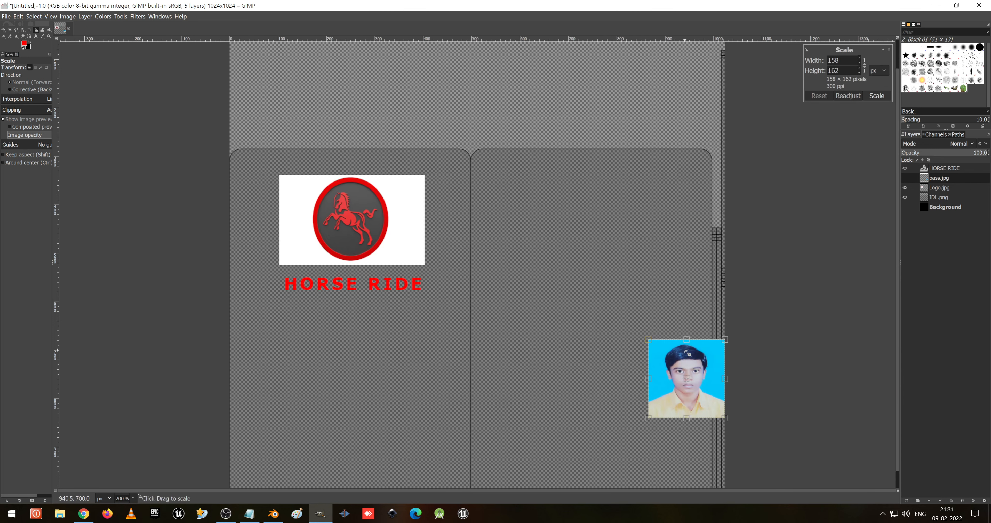
{"action": "left_click_drag", "start_coordinate": [727, 379], "coordinate": [716, 380]}
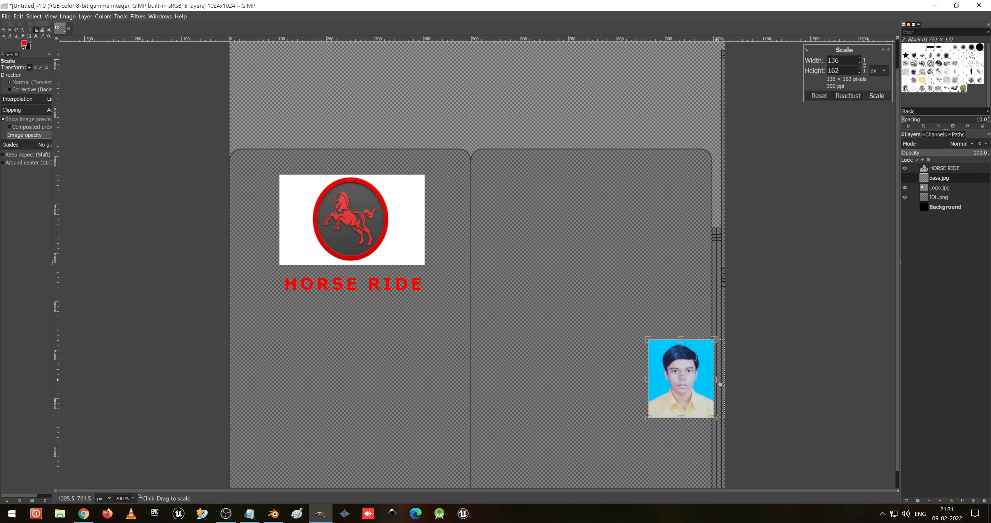
{"action": "left_click", "coordinate": [876, 96]}
- Move the passport photo onto the left face, below the HORSE RIDE text
{"action": "key", "text": "m"}
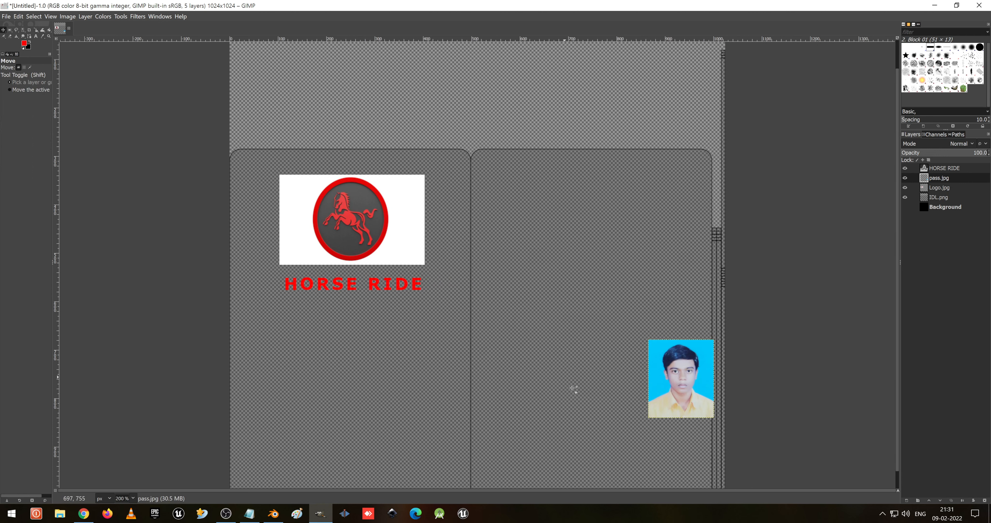
{"action": "left_click_drag", "start_coordinate": [682, 379], "coordinate": [352, 361]}
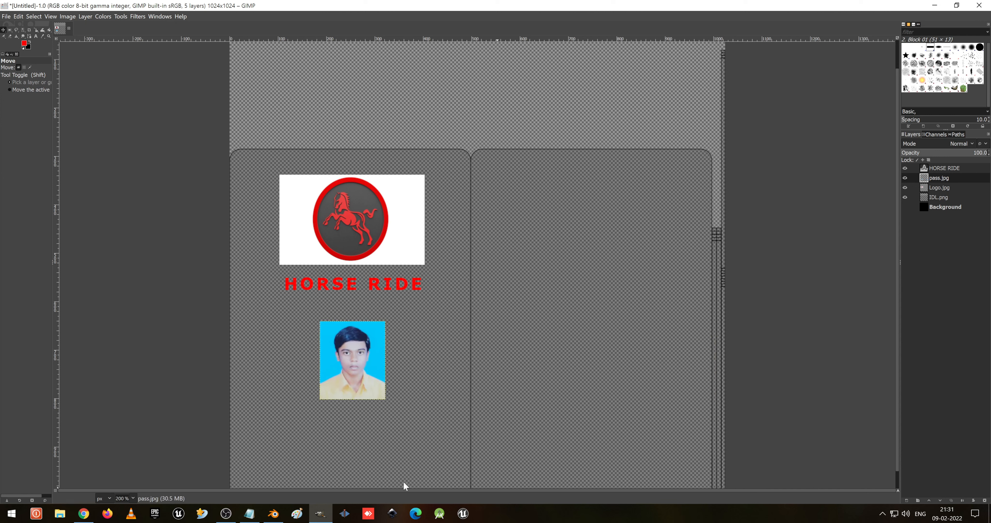
{"action": "left_click_drag", "start_coordinate": [391, 467], "coordinate": [364, 464]}
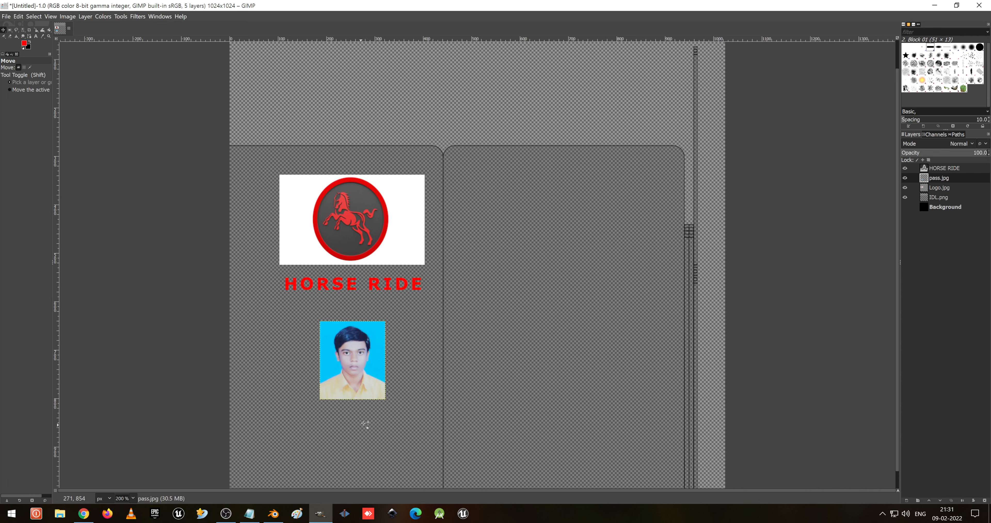
{"action": "key", "text": "ctrl+z"}
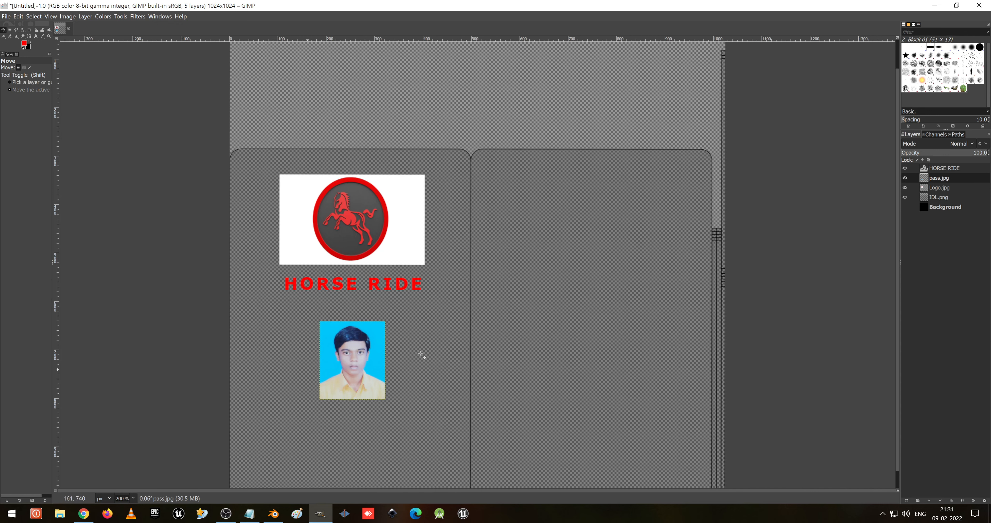
- Draw a text box below the photo, set the text size to 12 px, and type Name
{"action": "middle_click_drag", "start_coordinate": [420, 349], "coordinate": [244, 359], "text": "shift"}
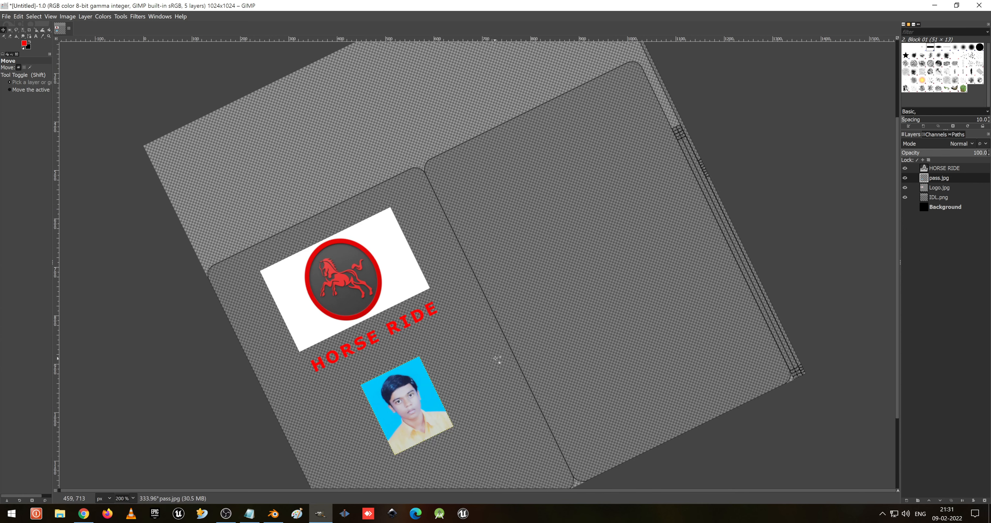
{"action": "middle_click_drag", "start_coordinate": [475, 353], "coordinate": [459, 344], "text": "shift"}
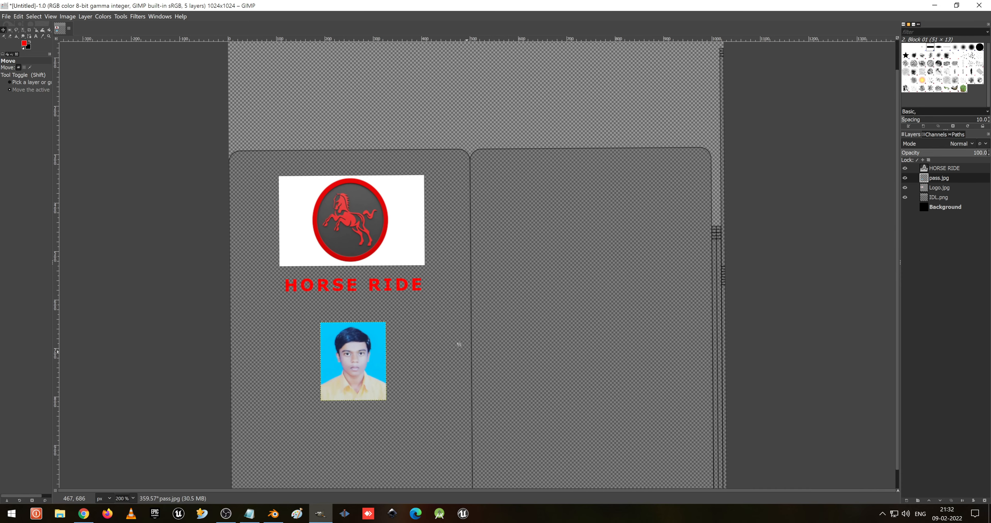
{"action": "scroll", "coordinate": [460, 344], "scroll_direction": "down", "scroll_amount": 1}
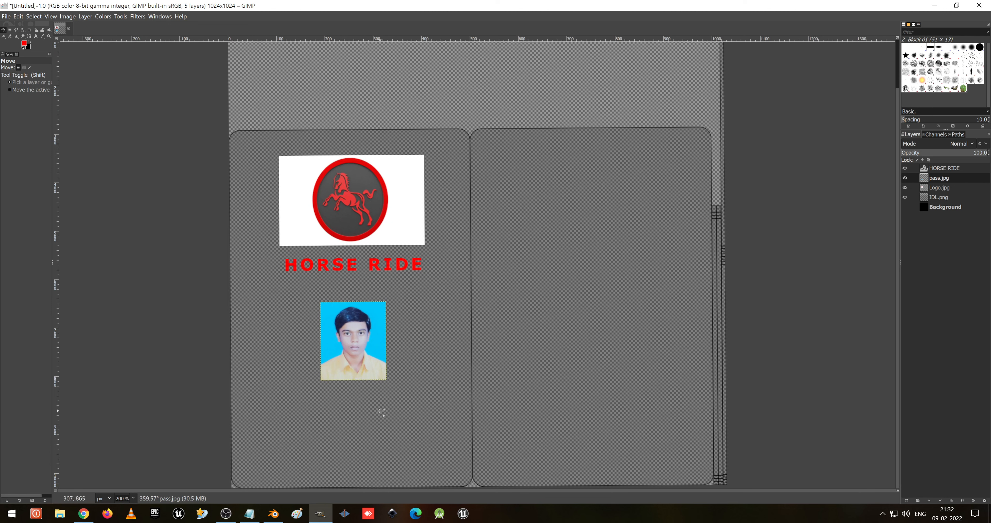
{"action": "left_click", "coordinate": [35, 36]}
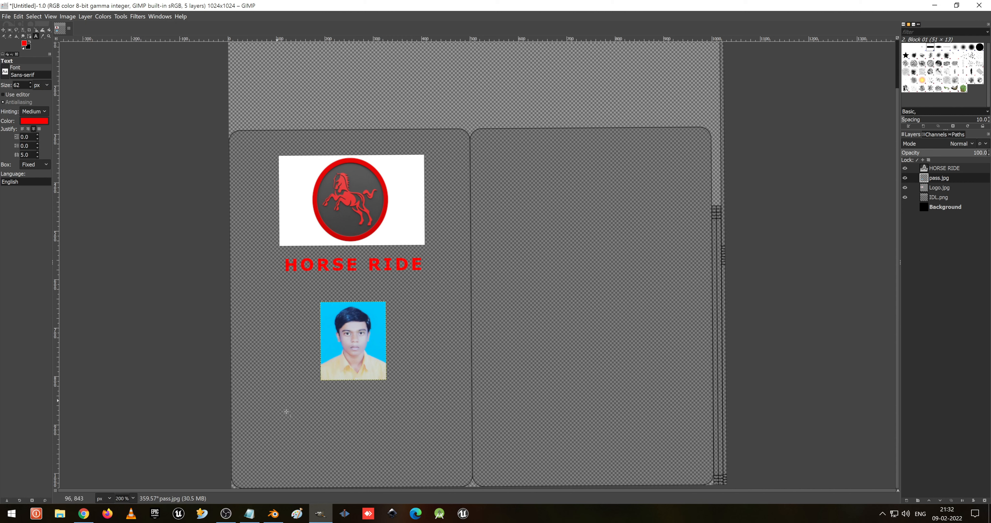
{"action": "left_click_drag", "start_coordinate": [292, 399], "coordinate": [381, 413]}
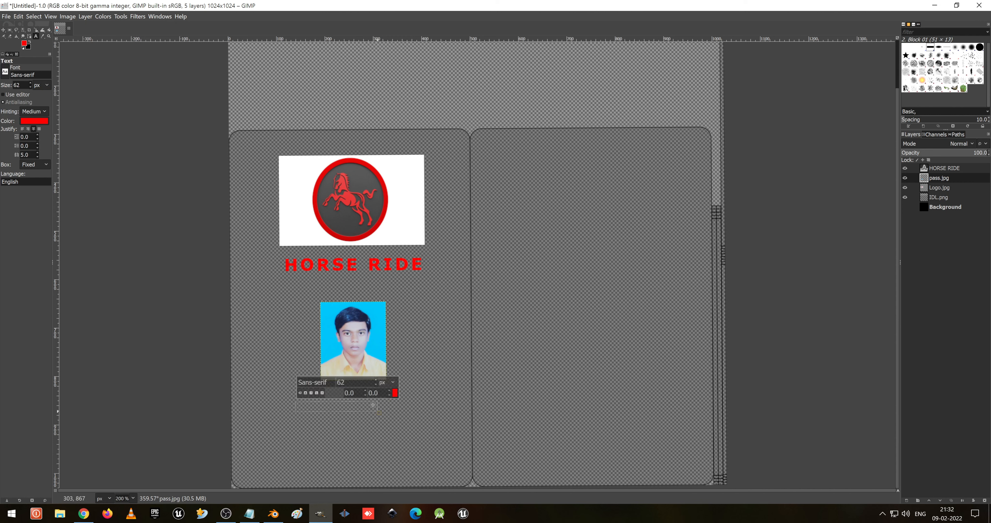
{"action": "double_click", "coordinate": [358, 385]}
{"action": "type", "text": "12"}
{"action": "type", "text": "Name"}
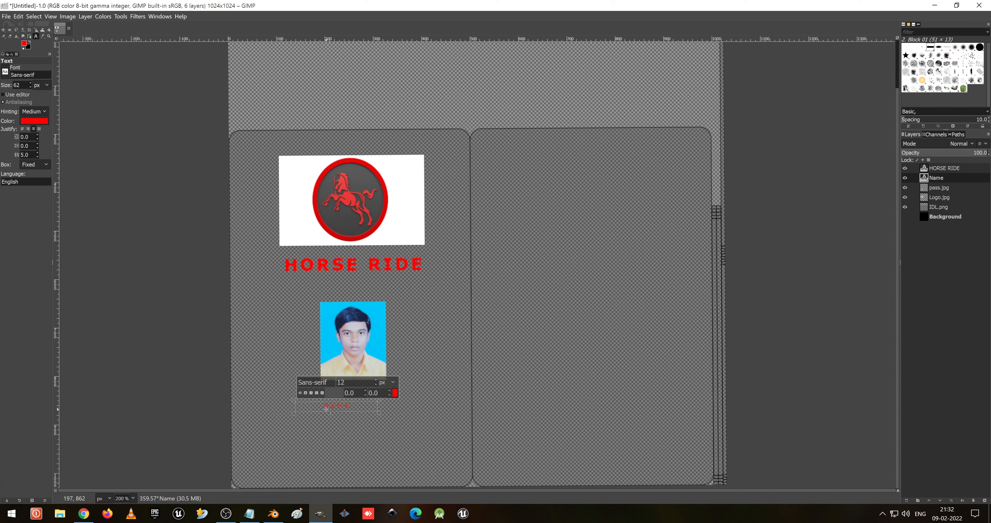
- Open Task Manager and end the unresponsive GIMP task
{"action": "scroll", "coordinate": [352, 405], "scroll_direction": "up", "scroll_amount": 1, "text": "ctrl"}
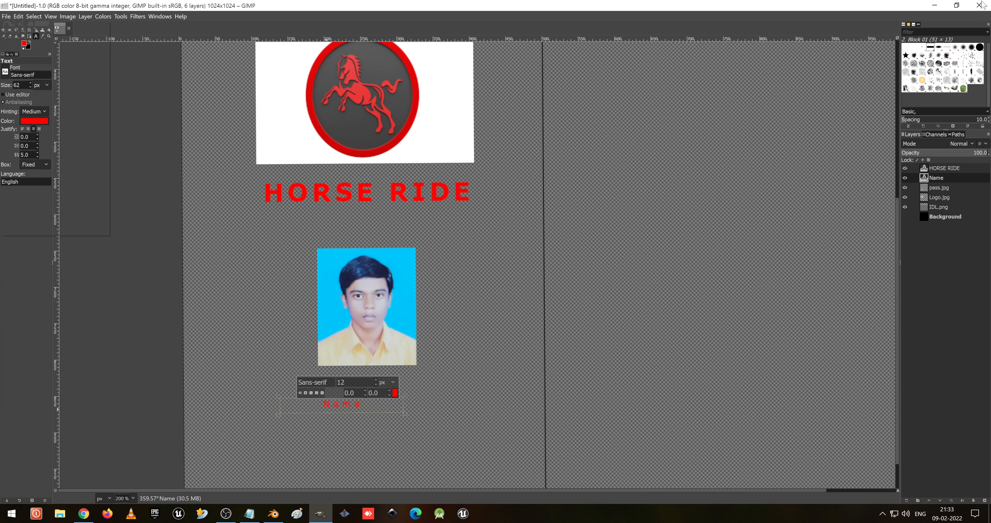
{"action": "right_click", "coordinate": [599, 514]}
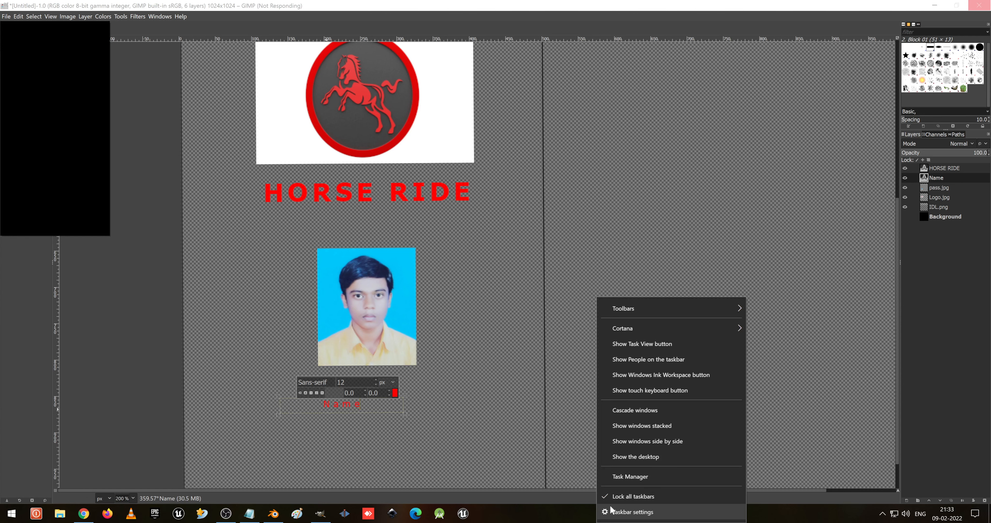
{"action": "left_click", "coordinate": [631, 477]}
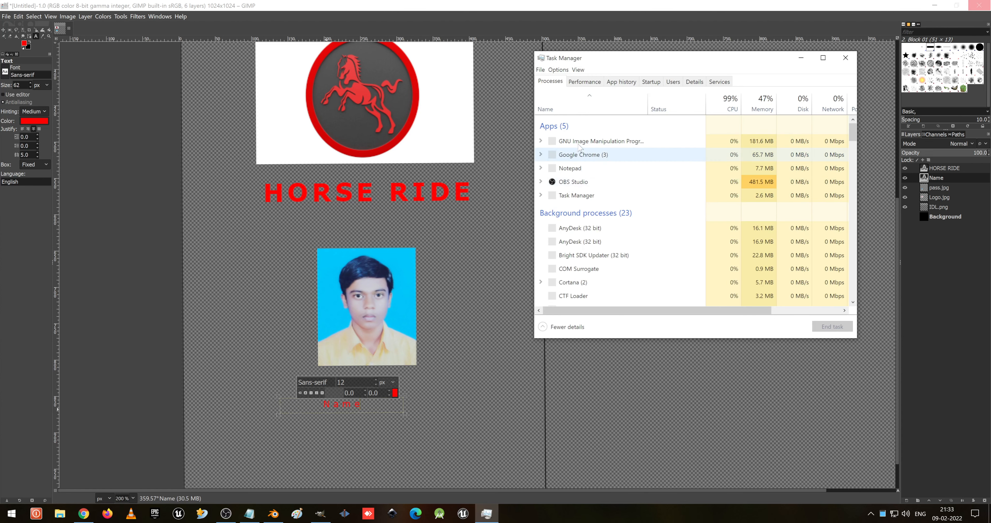
{"action": "left_click", "coordinate": [582, 142]}
{"action": "left_click", "coordinate": [615, 154]}
{"action": "left_click", "coordinate": [835, 327]}
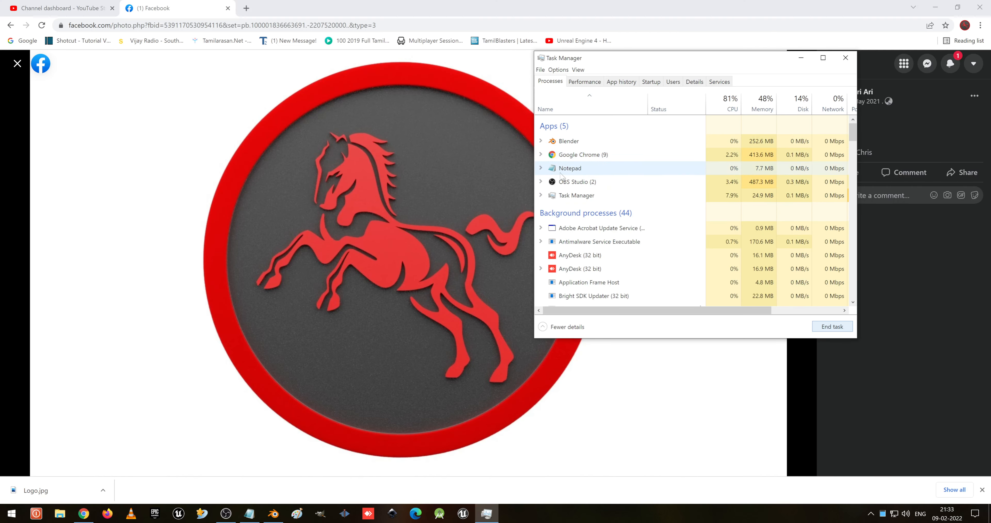
- Relaunch GIMP and try to reopen a recently used image file
{"action": "left_click", "coordinate": [322, 514]}
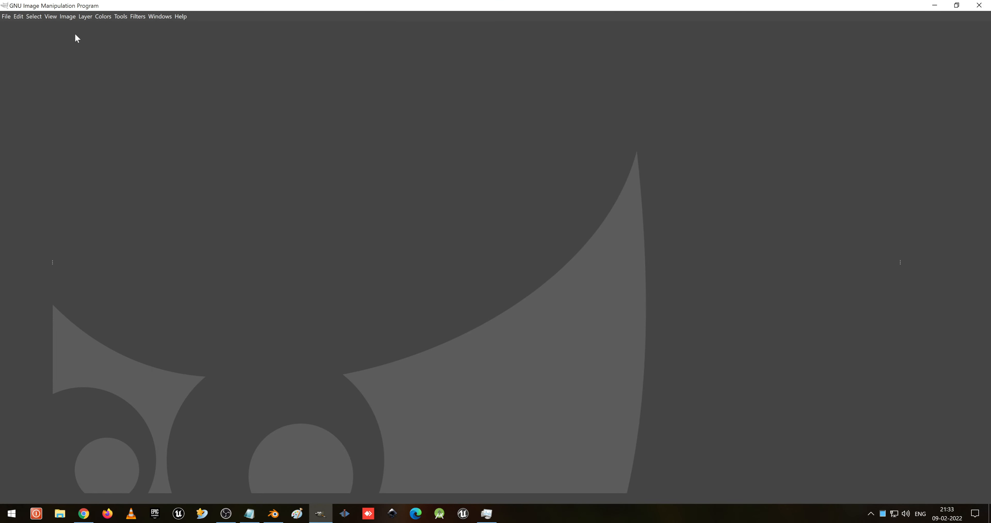
{"action": "left_click", "coordinate": [6, 17]}
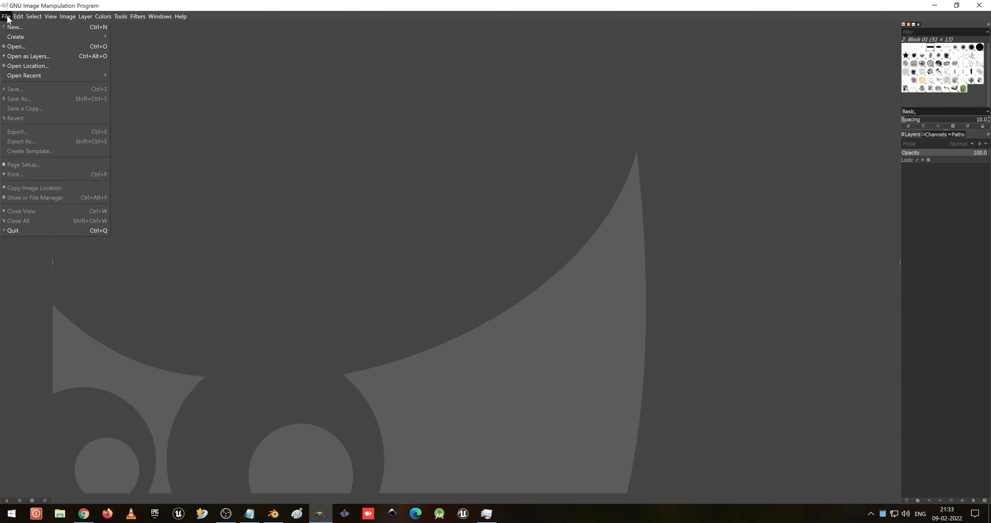
{"action": "left_click", "coordinate": [23, 46]}
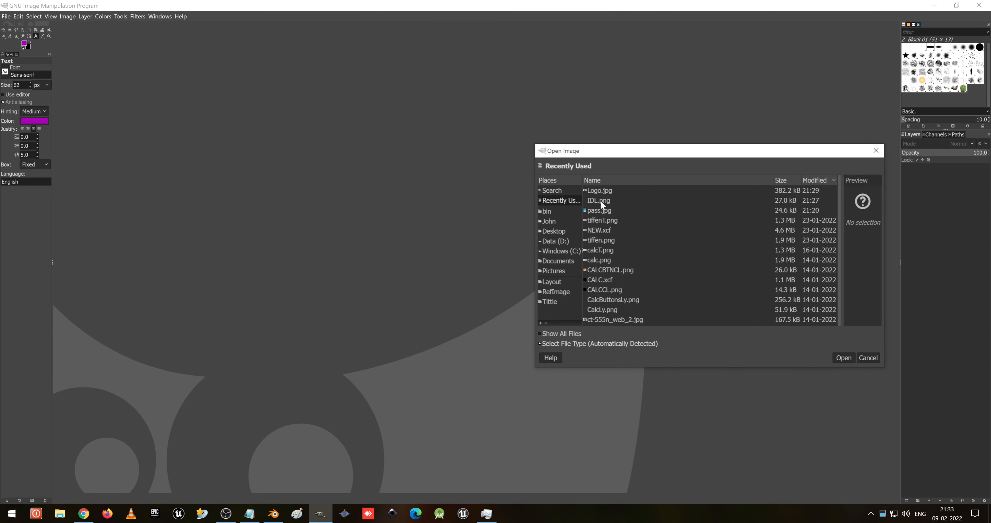
{"action": "double_click", "coordinate": [620, 258]}
{"action": "left_click", "coordinate": [6, 16]}
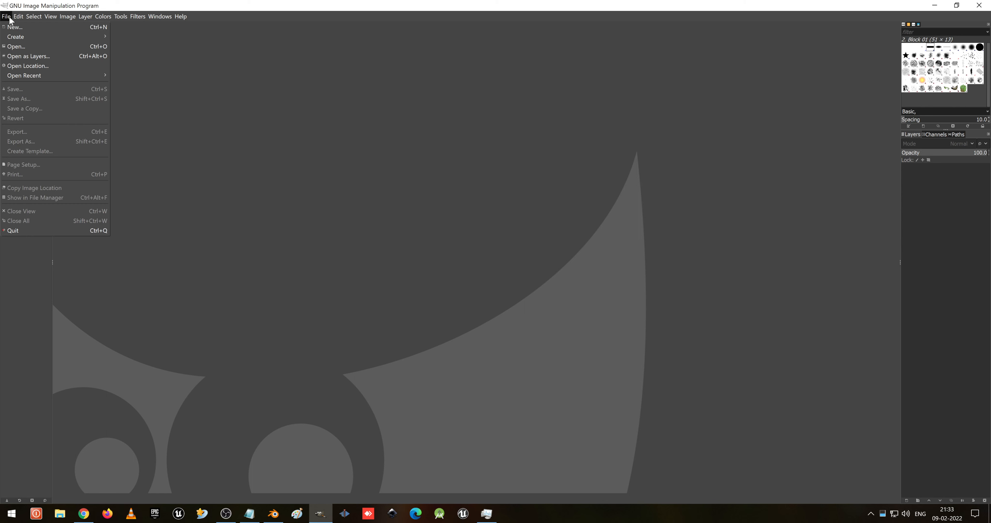
{"action": "mouse_move", "coordinate": [65, 76]}
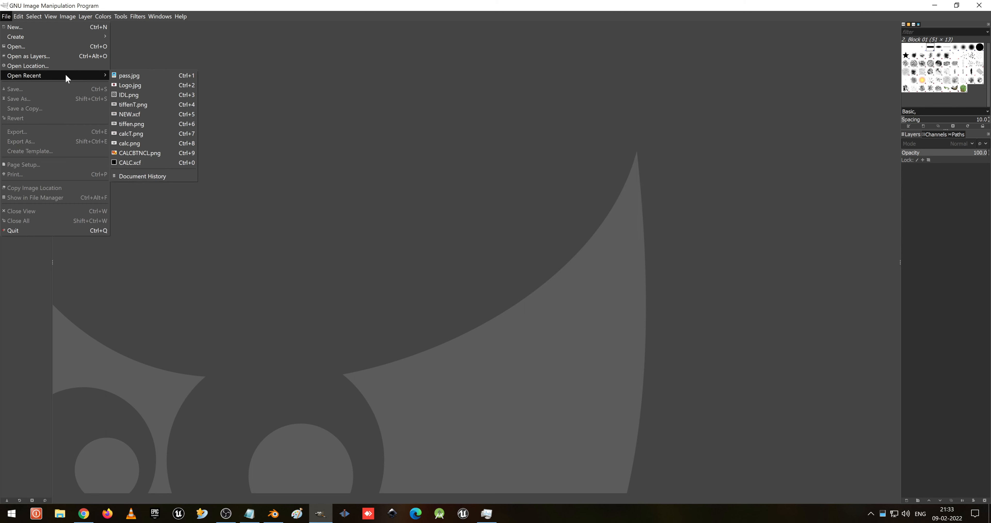
{"action": "left_click", "coordinate": [217, 153]}
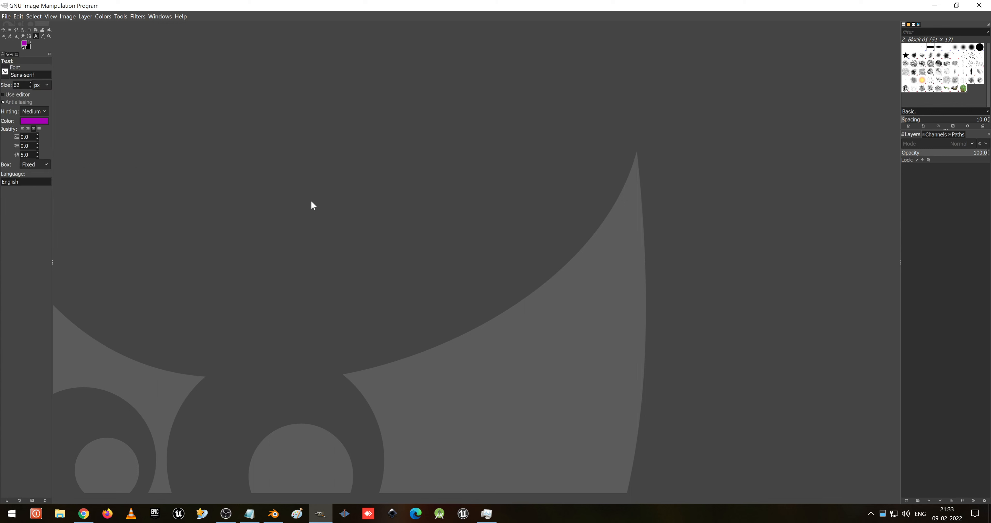
- Create a new 1024 × 1024 px image and save it as Untitled.xcf
{"action": "key", "text": "ctrl+n"}
{"action": "left_click_drag", "start_coordinate": [448, 276], "coordinate": [374, 278]}
{"action": "type", "text": "1024"}
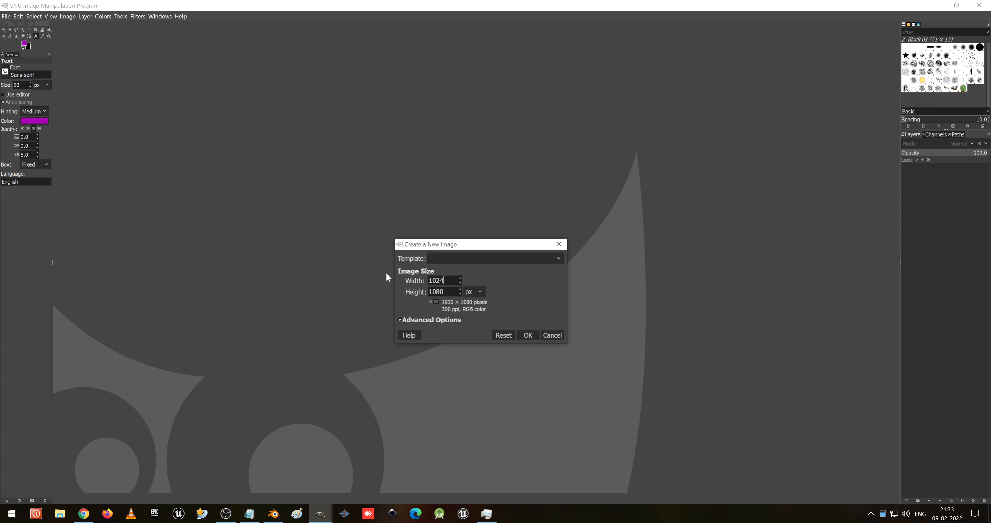
{"action": "key", "text": "Tab"}
{"action": "type", "text": "1024"}
{"action": "left_click", "coordinate": [527, 335]}
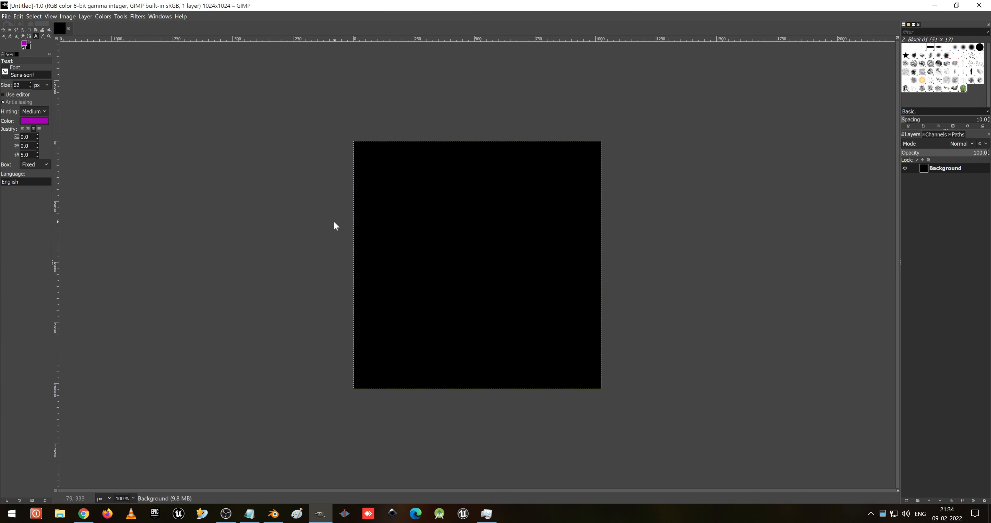
{"action": "key", "text": "ctrl+s"}
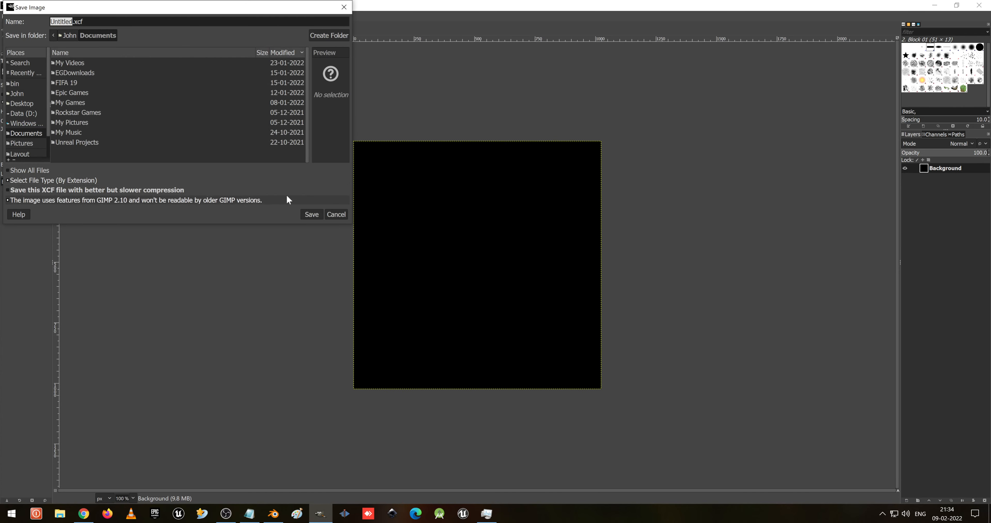
{"action": "left_click", "coordinate": [309, 216]}
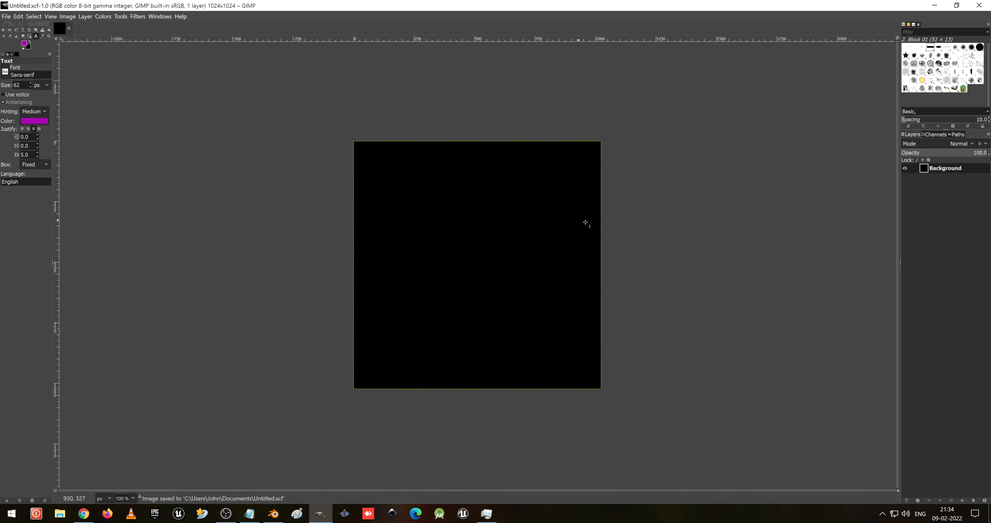
- Hide the background layer and open Logo.jpg and pass.jpg from Downloads as layers, keeping their colour profile
{"action": "left_click", "coordinate": [905, 169]}
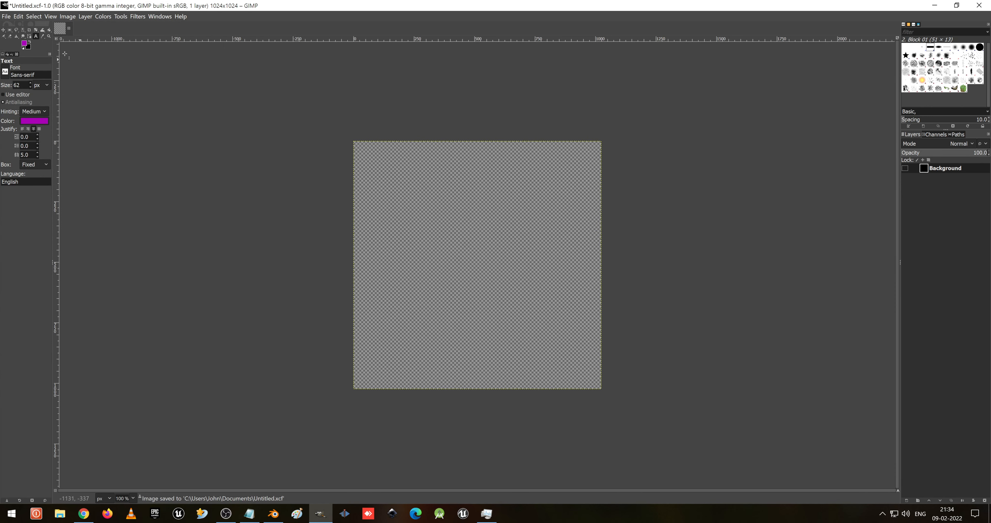
{"action": "left_click", "coordinate": [7, 17]}
{"action": "left_click", "coordinate": [30, 58]}
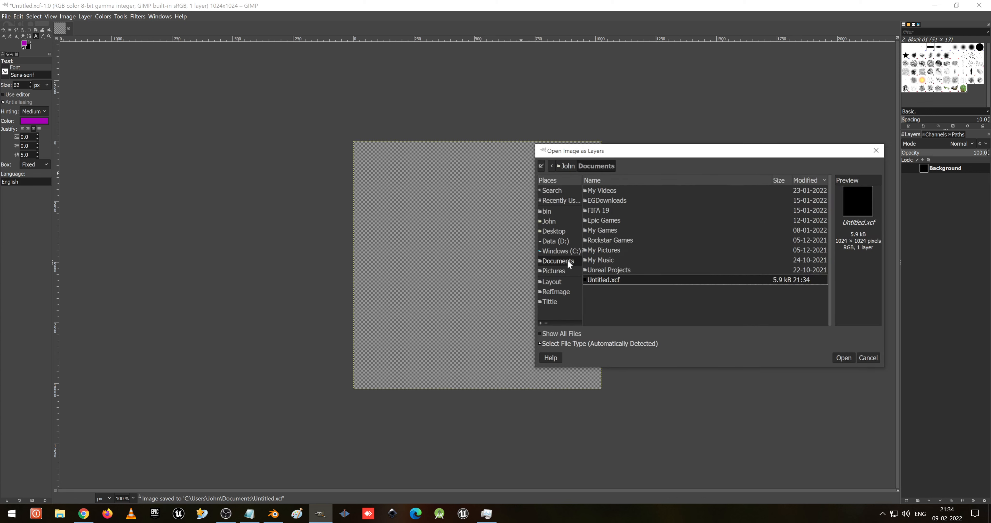
{"action": "left_click", "coordinate": [555, 220]}
{"action": "left_click", "coordinate": [623, 202]}
{"action": "left_click", "coordinate": [620, 212]}
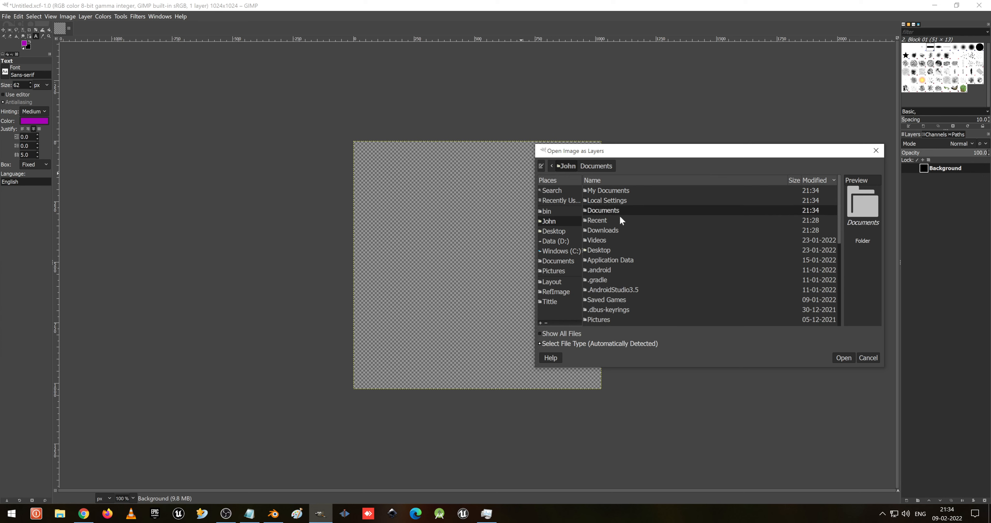
{"action": "left_click", "coordinate": [618, 222]}
{"action": "left_click", "coordinate": [619, 227]}
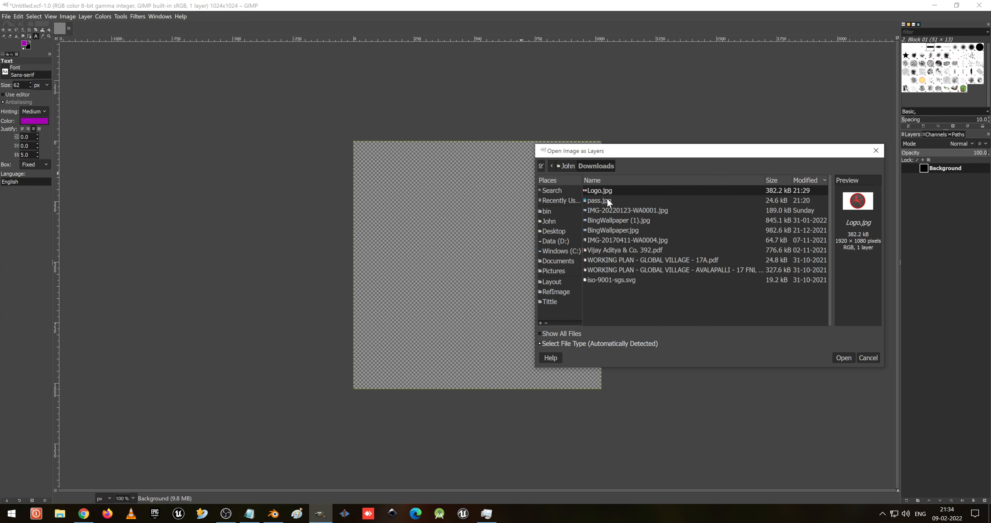
{"action": "left_click", "coordinate": [609, 202]}
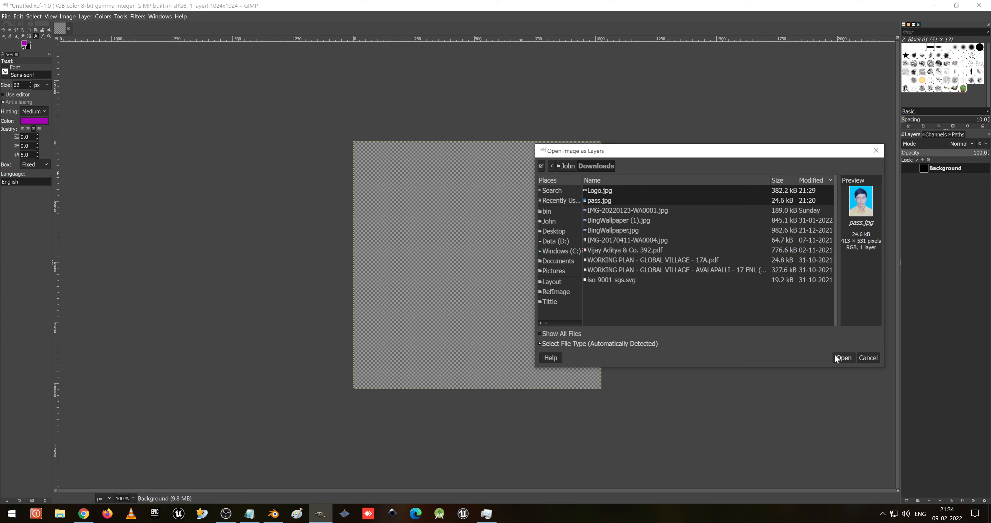
{"action": "left_click", "coordinate": [843, 357]}
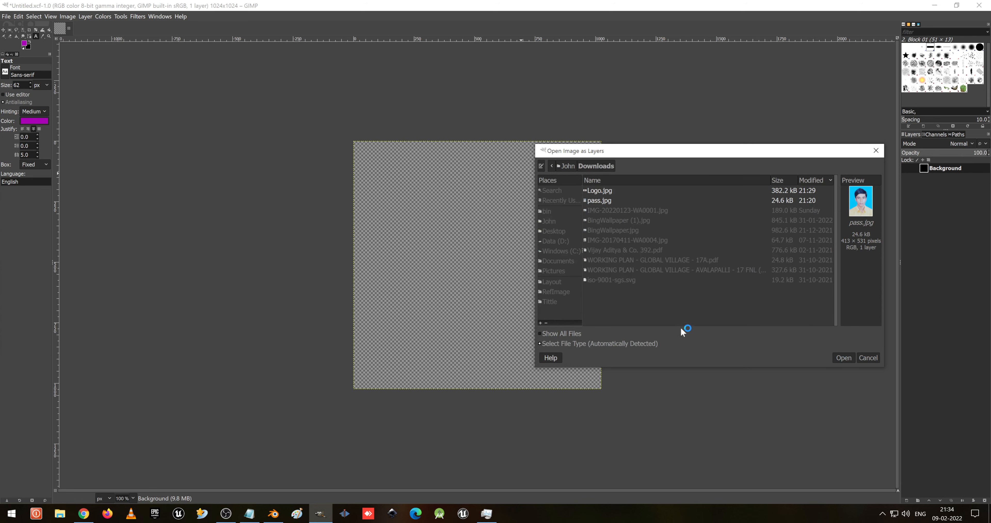
{"action": "left_click", "coordinate": [251, 213]}
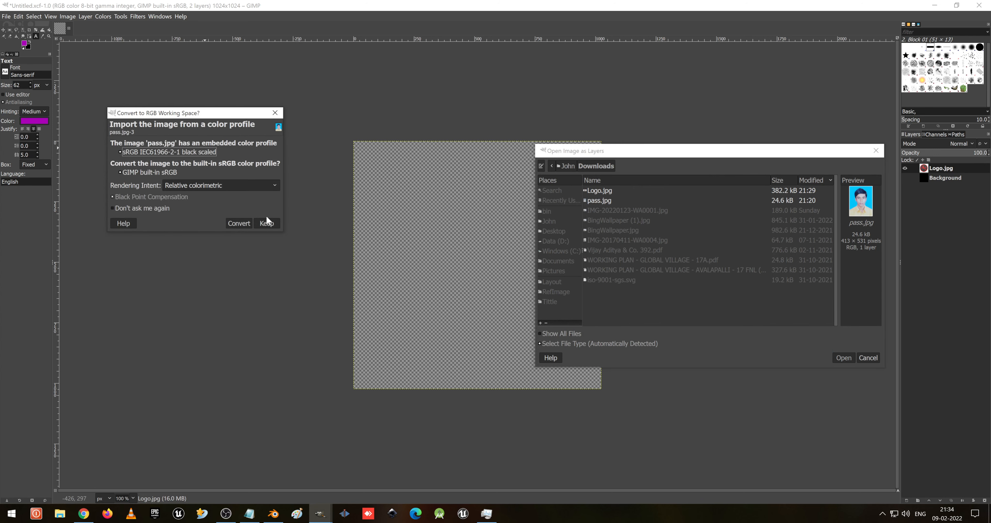
{"action": "left_click", "coordinate": [268, 221]}
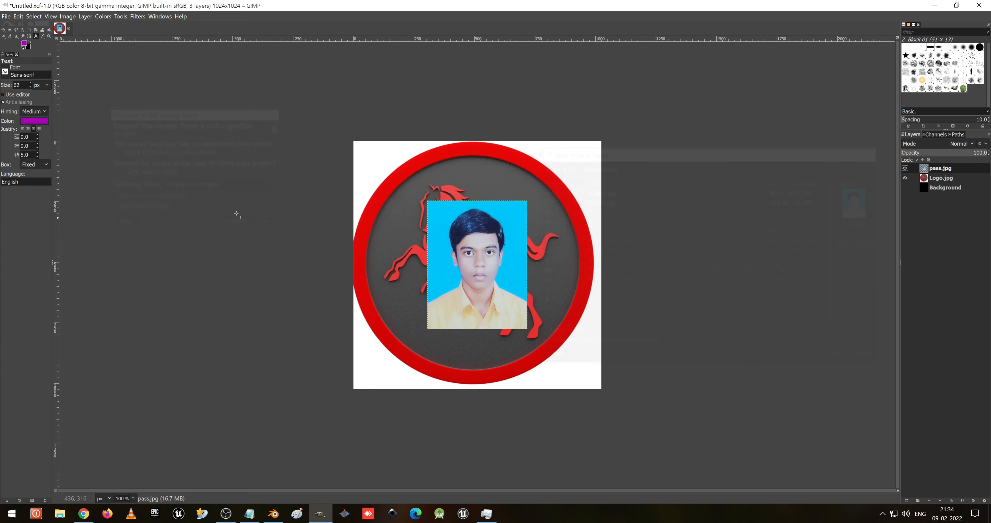
- Open IDL.png from the Layout folder as a new layer
{"action": "left_click", "coordinate": [5, 30]}
{"action": "left_click", "coordinate": [6, 17]}
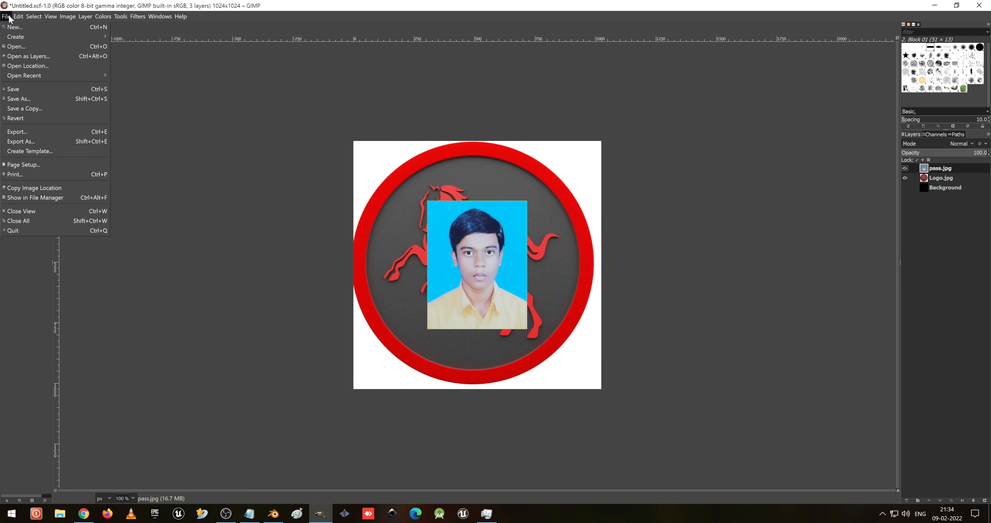
{"action": "left_click", "coordinate": [18, 56]}
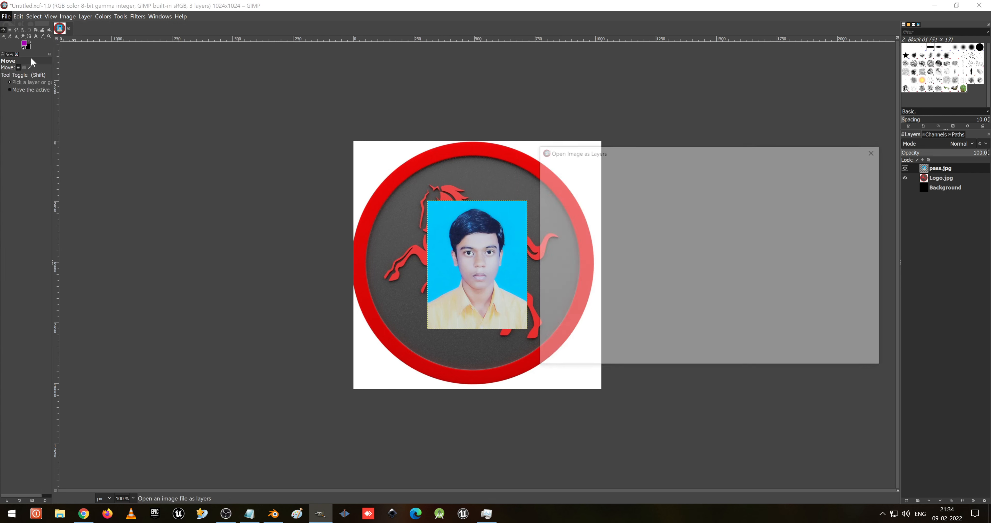
{"action": "left_click", "coordinate": [557, 281]}
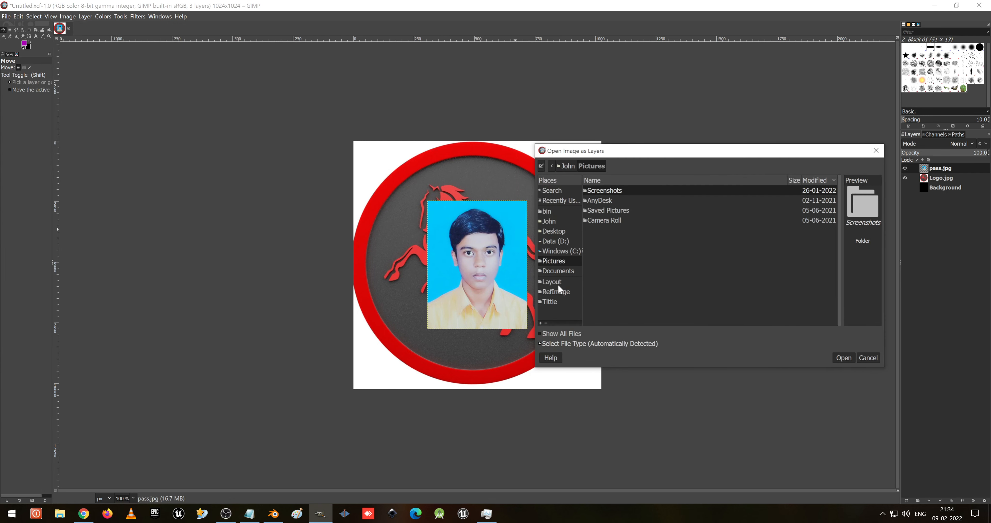
{"action": "double_click", "coordinate": [610, 193]}
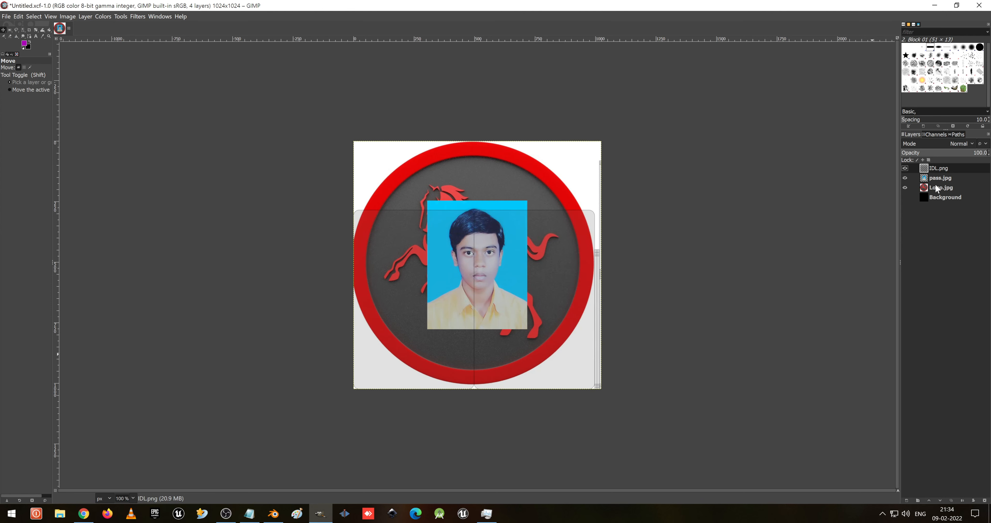
- Scale the logo layer to about 304 × 213 px and move it onto the card's left half
{"action": "left_click", "coordinate": [940, 179]}
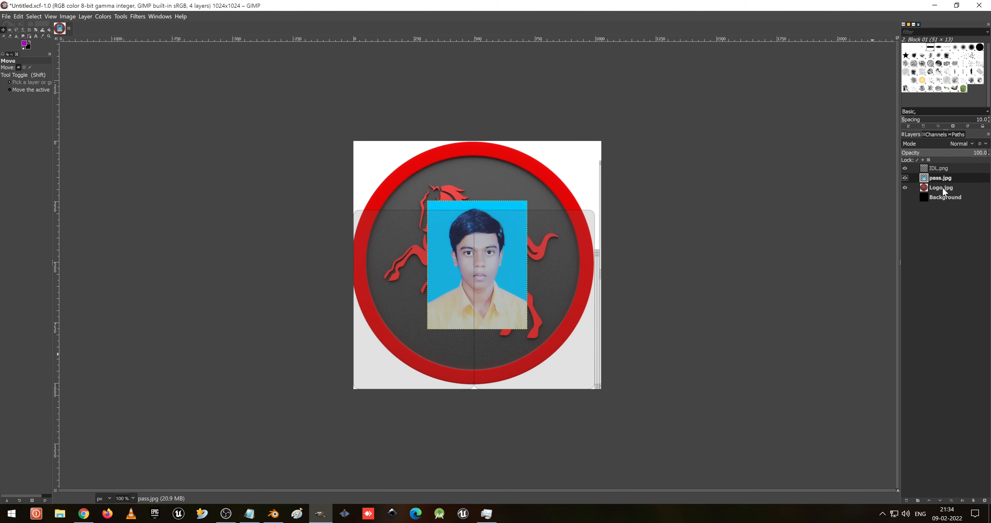
{"action": "left_click", "coordinate": [942, 187]}
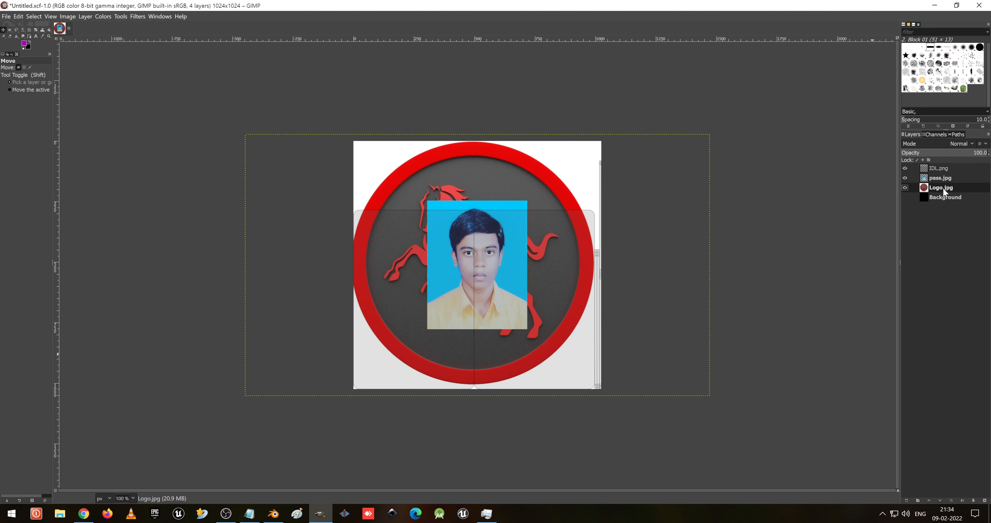
{"action": "key", "text": "shift+s"}
{"action": "left_click", "coordinate": [347, 248]}
{"action": "left_click_drag", "start_coordinate": [717, 402], "coordinate": [343, 201]}
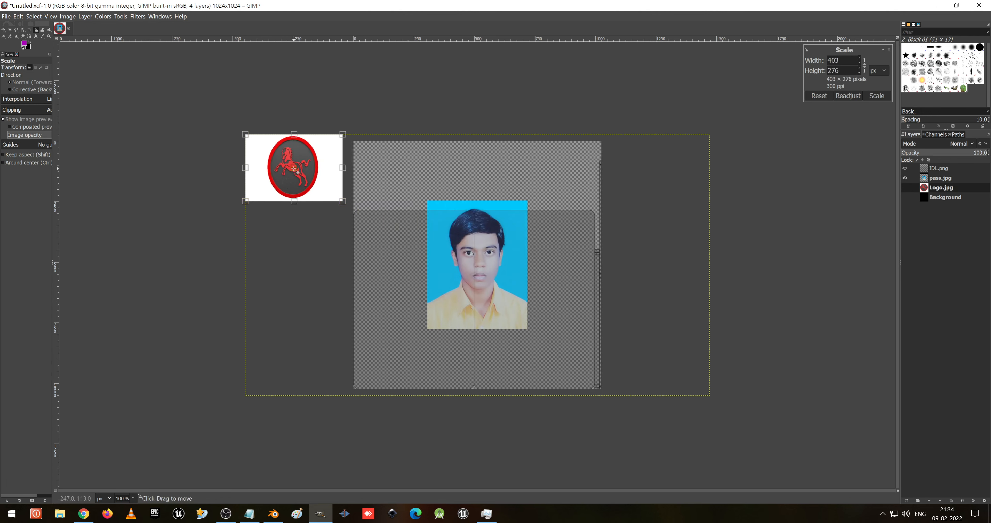
{"action": "left_click_drag", "start_coordinate": [290, 176], "coordinate": [419, 269]}
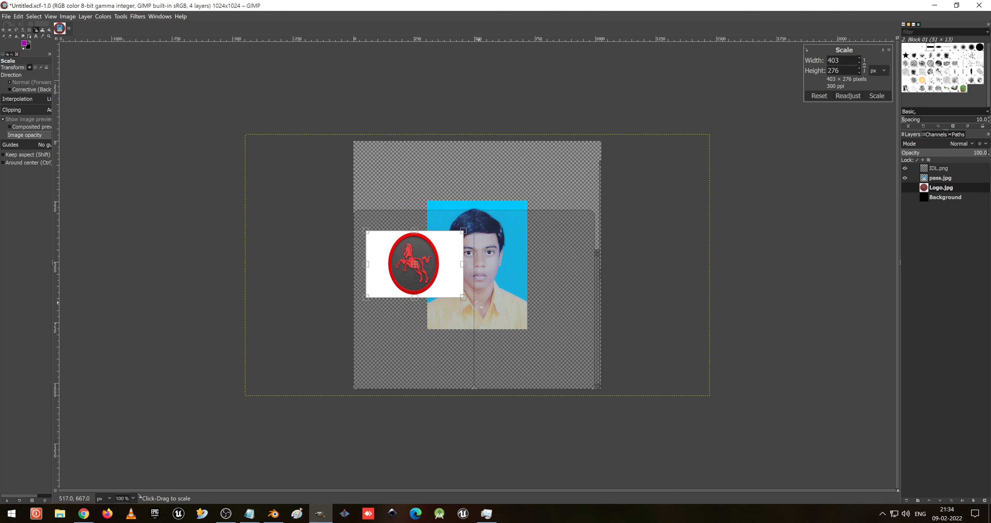
{"action": "left_click_drag", "start_coordinate": [468, 303], "coordinate": [440, 282]}
{"action": "left_click_drag", "start_coordinate": [402, 257], "coordinate": [416, 259]}
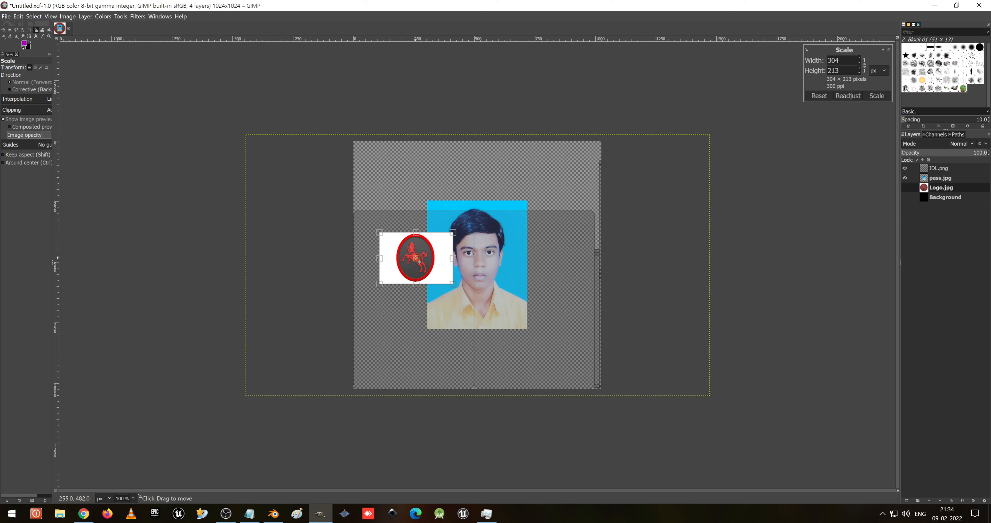
{"action": "left_click", "coordinate": [877, 95]}
- Scale the passport photo to about 210 × 253 px and place it below the logo
{"action": "left_click", "coordinate": [944, 178]}
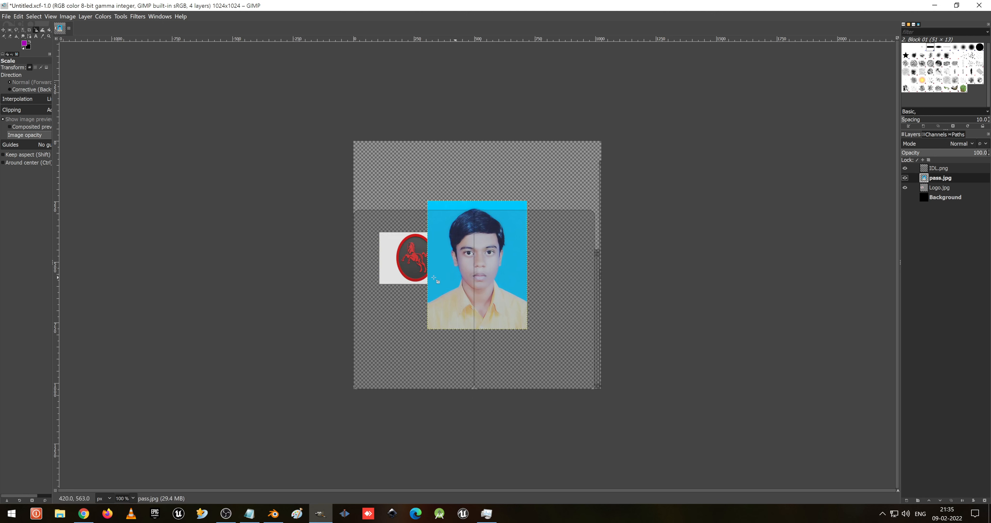
{"action": "left_click", "coordinate": [495, 310]}
{"action": "left_click_drag", "start_coordinate": [530, 333], "coordinate": [481, 266]}
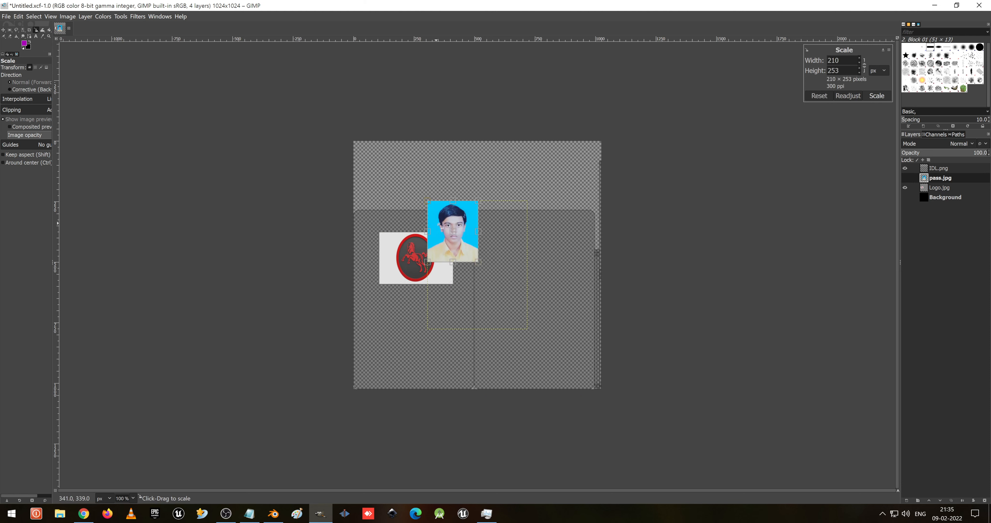
{"action": "left_click_drag", "start_coordinate": [456, 233], "coordinate": [419, 325]}
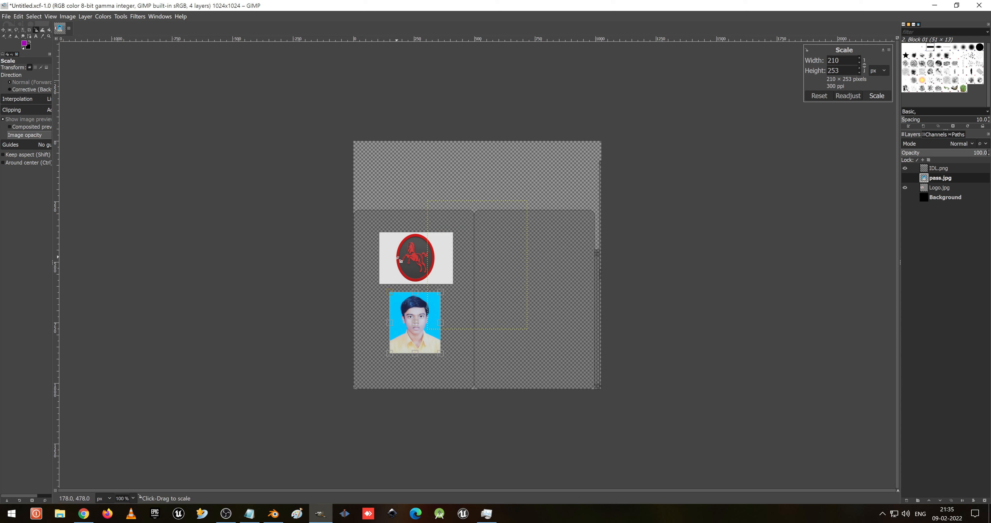
{"action": "left_click", "coordinate": [877, 95]}
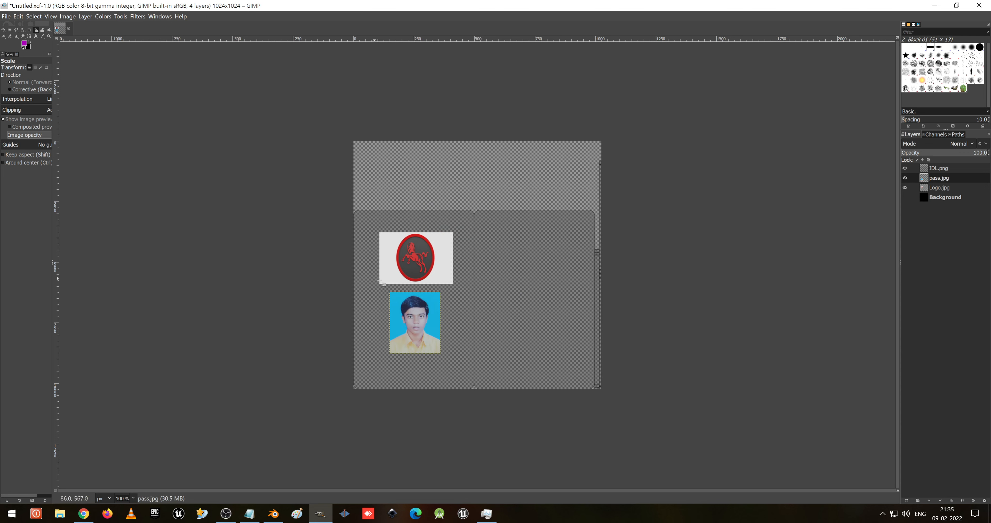
- Rescale the logo to about 199 × 129 px and move it near the top of the card
{"action": "left_click", "coordinate": [939, 188]}
{"action": "left_click", "coordinate": [431, 272]}
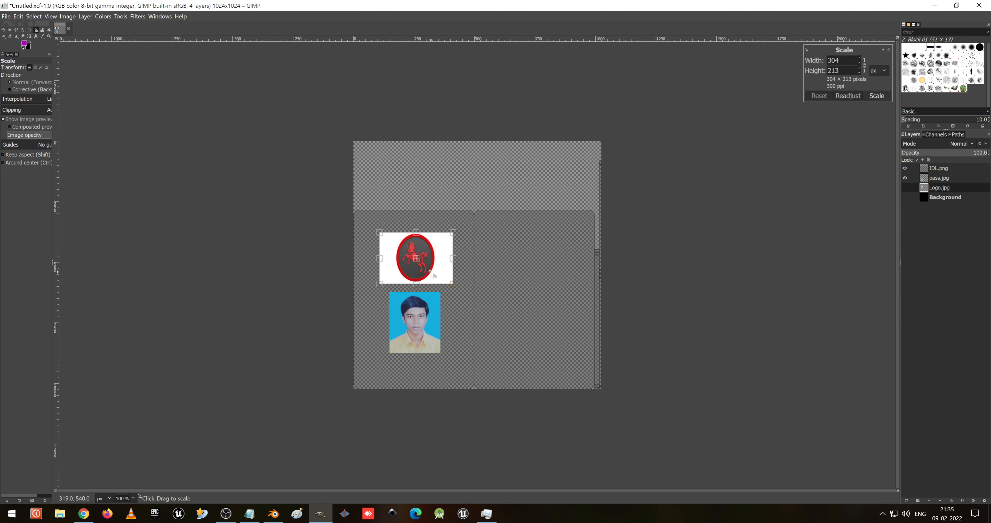
{"action": "scroll", "coordinate": [467, 292], "scroll_direction": "up", "scroll_amount": 3, "text": "ctrl"}
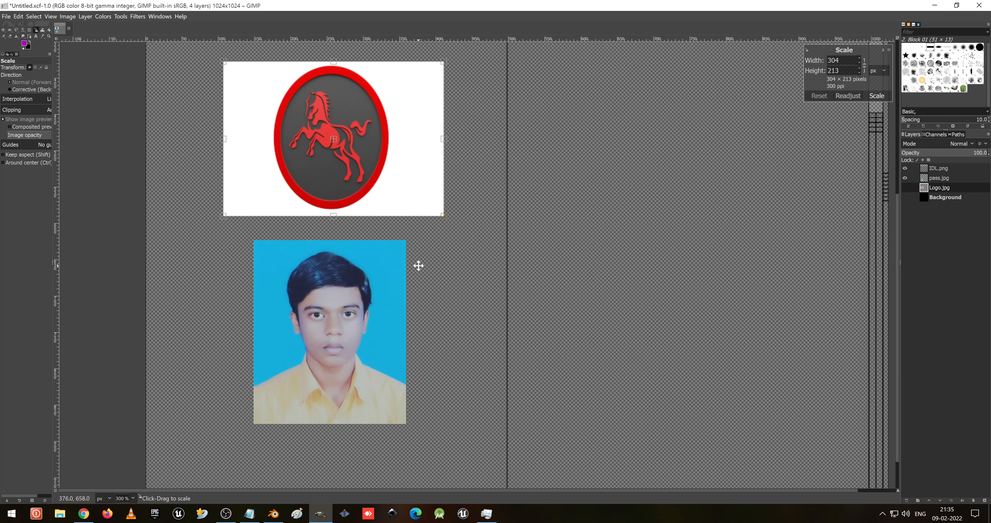
{"action": "middle_click_drag", "start_coordinate": [418, 266], "coordinate": [570, 355]}
{"action": "left_click_drag", "start_coordinate": [577, 295], "coordinate": [501, 233]}
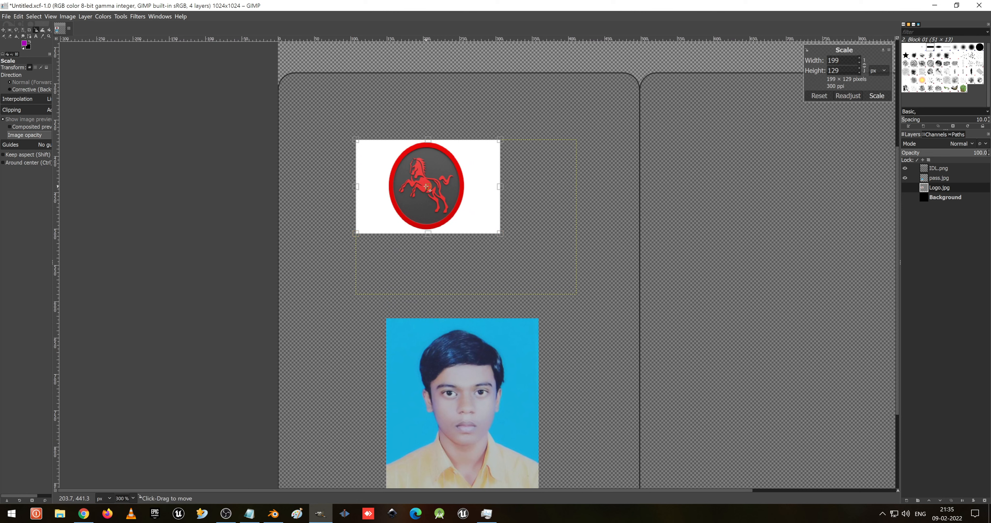
{"action": "left_click_drag", "start_coordinate": [428, 187], "coordinate": [460, 154]}
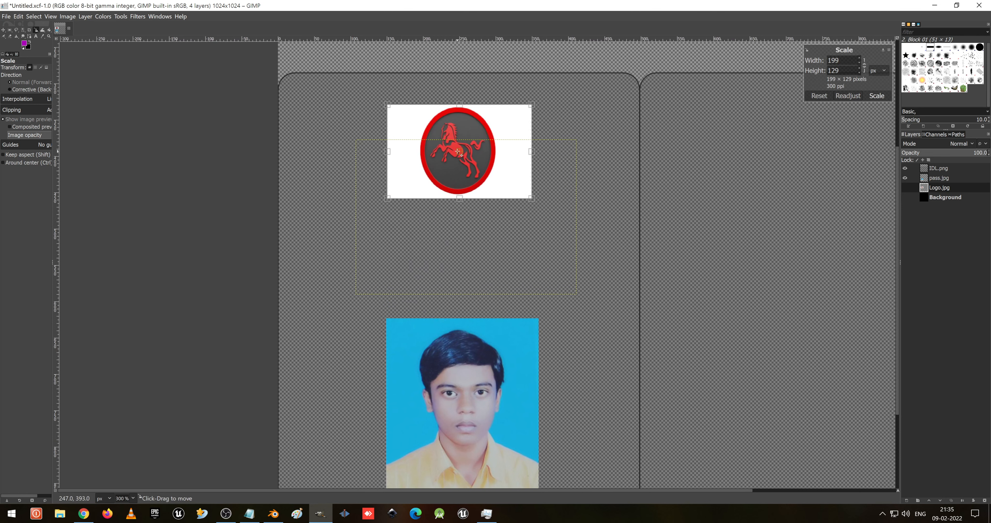
{"action": "left_click", "coordinate": [880, 97]}
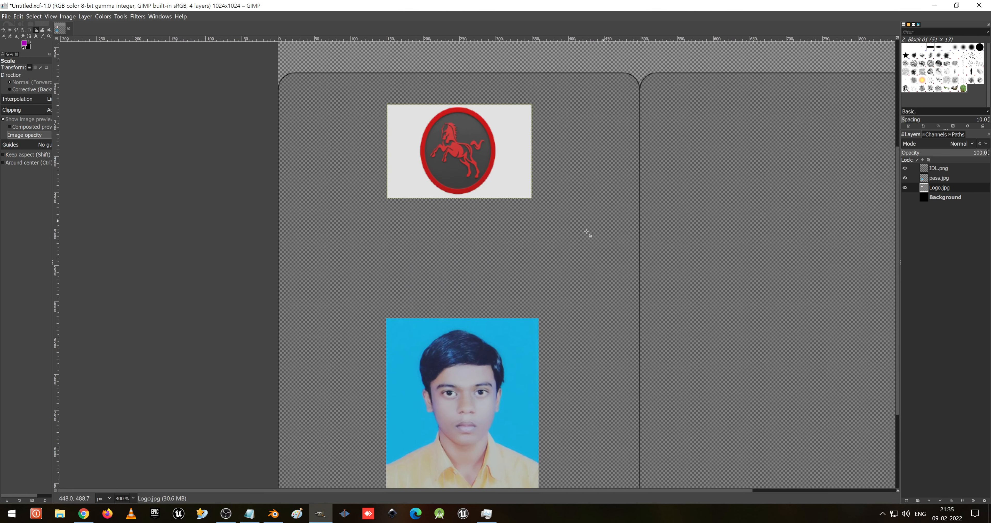
- Scale the passport photo to about 151 × 155 px and position it below the logo
{"action": "left_click", "coordinate": [437, 423]}
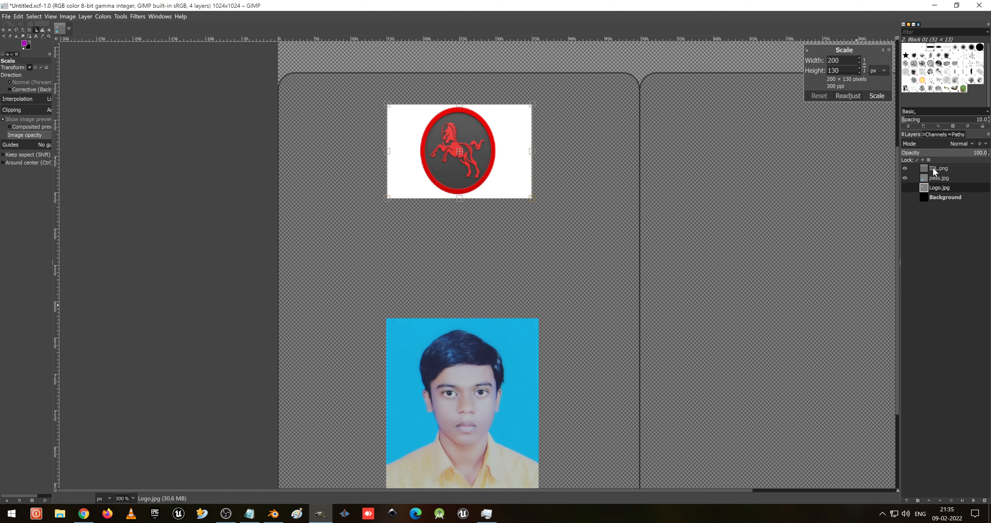
{"action": "left_click", "coordinate": [935, 177]}
{"action": "left_click", "coordinate": [417, 334]}
{"action": "left_click_drag", "start_coordinate": [389, 320], "coordinate": [431, 390]}
{"action": "left_click_drag", "start_coordinate": [490, 453], "coordinate": [469, 330]}
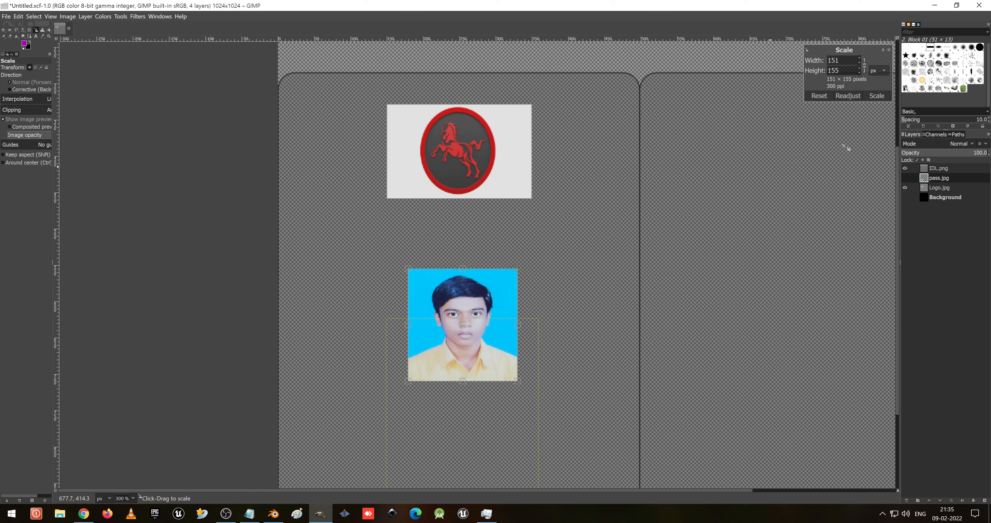
{"action": "left_click", "coordinate": [877, 95]}
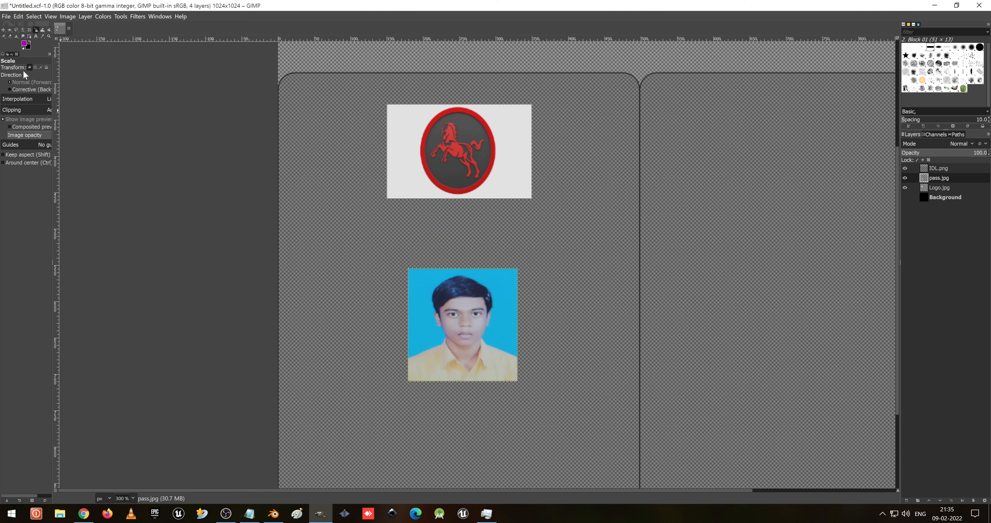
- Draw a text box between the logo and photo, setting the text size to 32 px and colour to red
{"action": "key", "text": "t"}
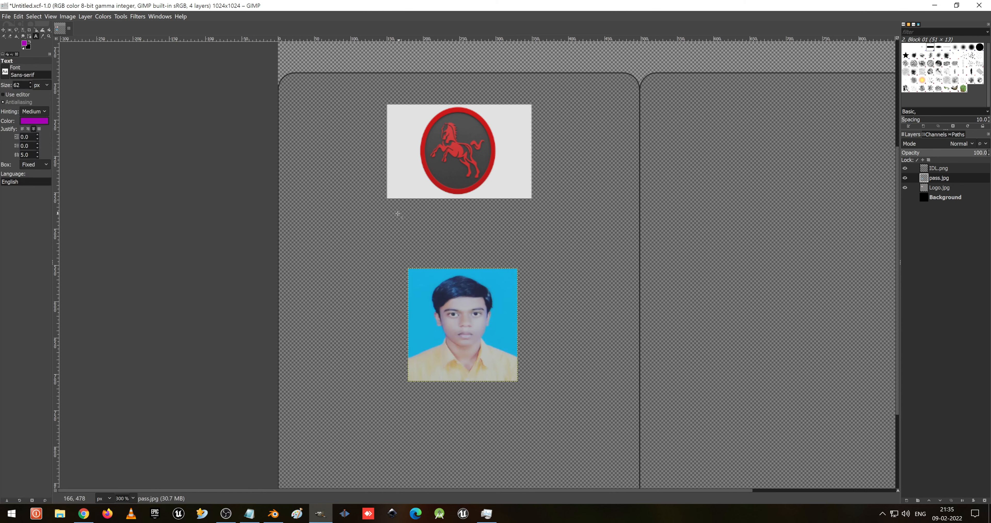
{"action": "left_click_drag", "start_coordinate": [376, 213], "coordinate": [551, 245]}
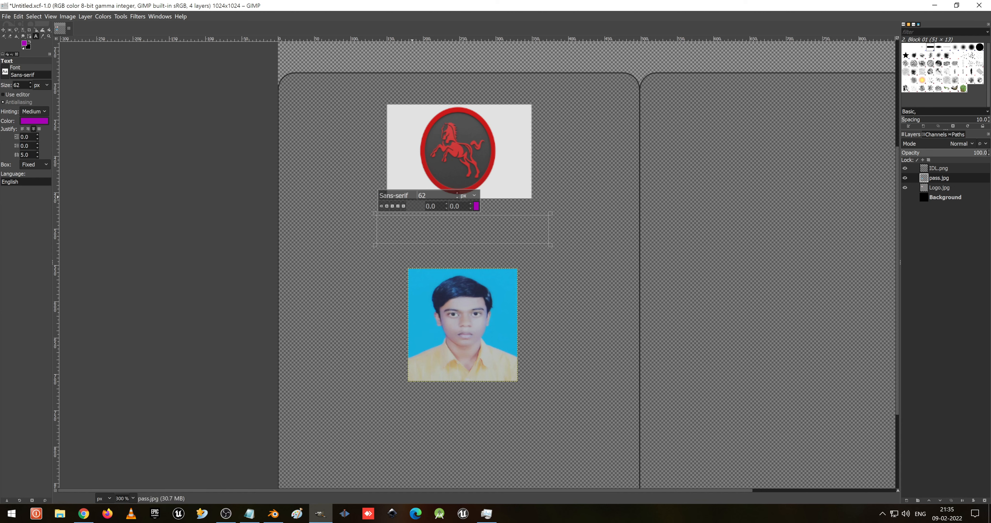
{"action": "double_click", "coordinate": [425, 195]}
{"action": "type", "text": "32"}
{"action": "left_click", "coordinate": [477, 206]}
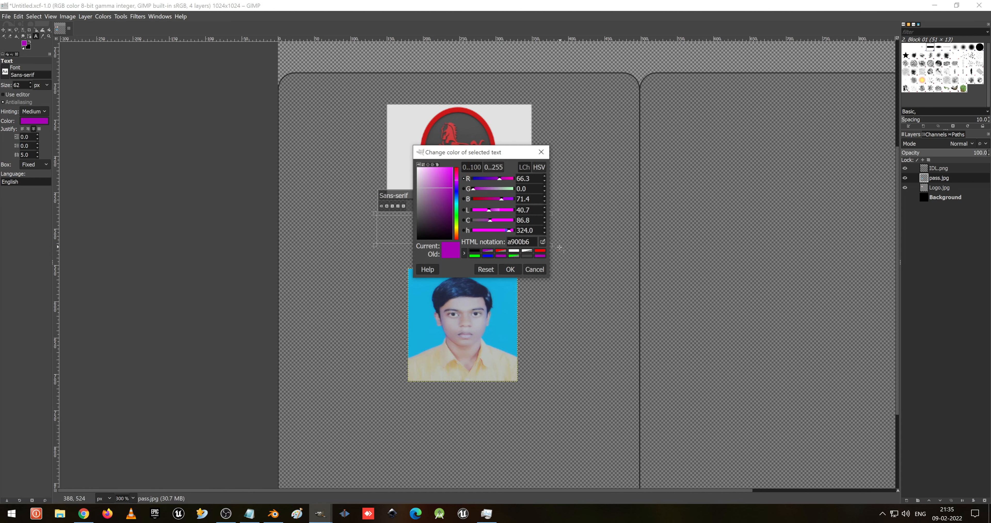
{"action": "left_click", "coordinate": [543, 242]}
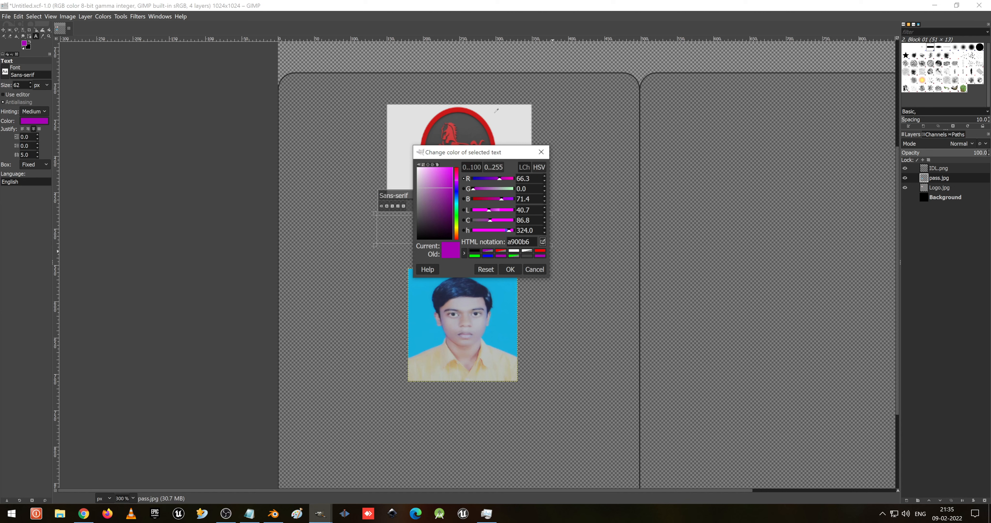
{"action": "left_click", "coordinate": [482, 118]}
{"action": "left_click_drag", "start_coordinate": [439, 209], "coordinate": [469, 165]}
{"action": "left_click", "coordinate": [510, 270]}
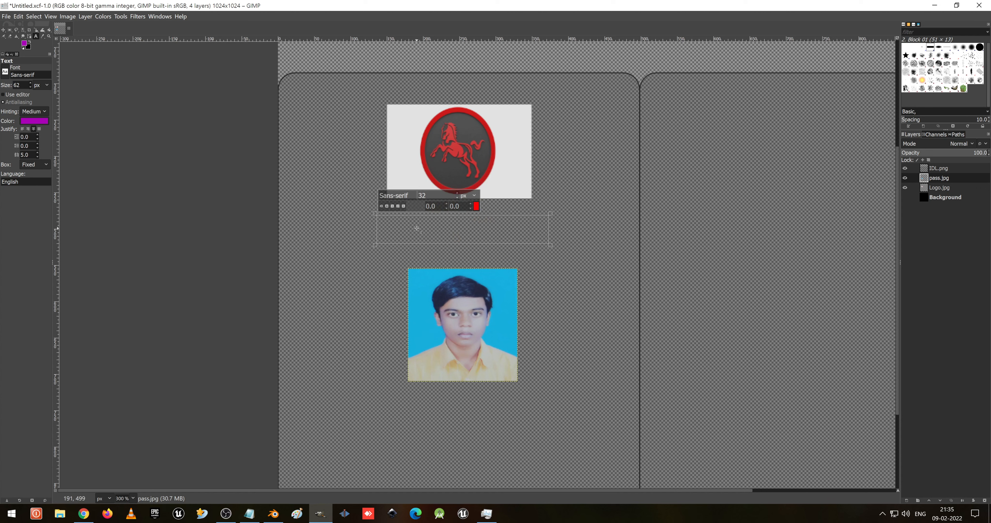
- Type HORSE RIDE in the text box and set the whole text to 22 px
{"action": "type", "text": "HORSE"}
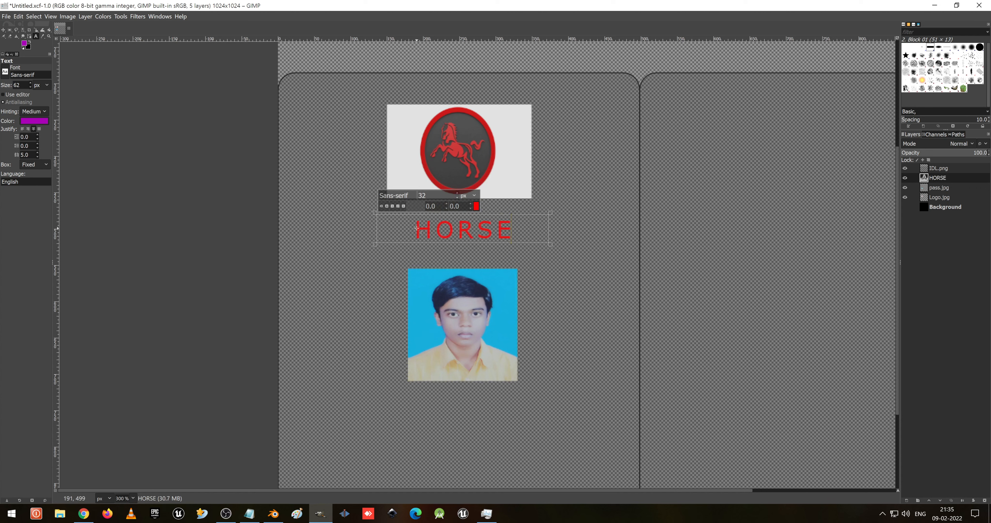
{"action": "type", "text": " RIDE"}
{"action": "key", "text": "ctrl+a"}
{"action": "double_click", "coordinate": [438, 196]}
{"action": "type", "text": "22"}
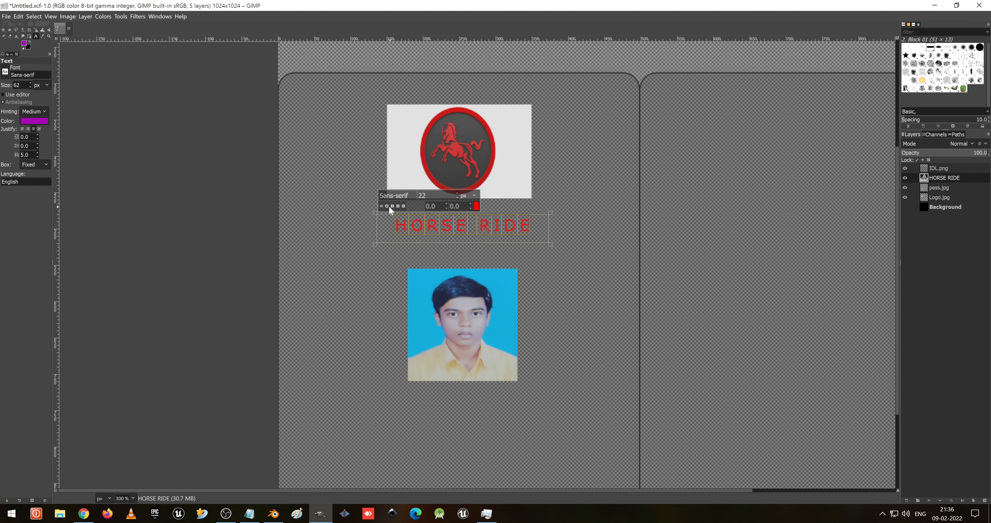
- Make the HORSE RIDE text bold and raise its size to 33 px
{"action": "left_click", "coordinate": [387, 206]}
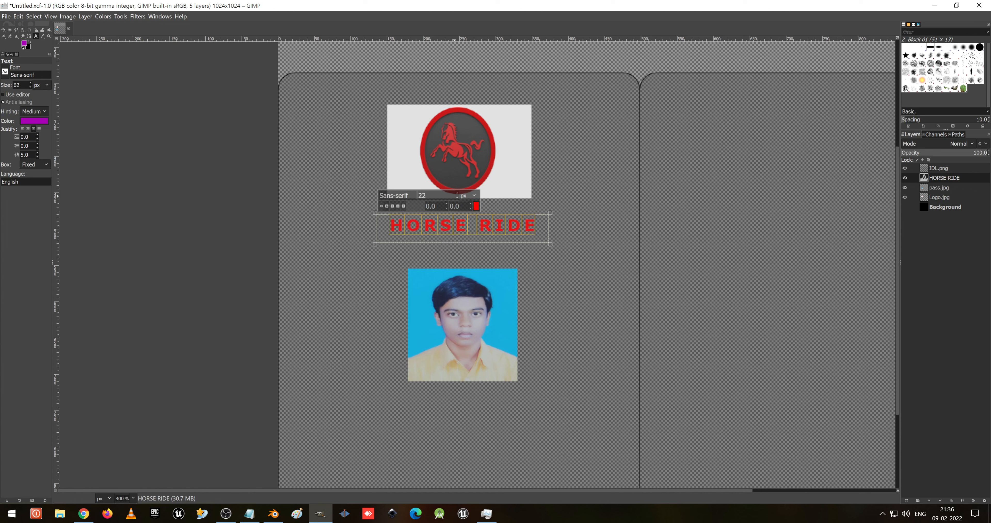
{"action": "left_click", "coordinate": [459, 193]}
{"action": "left_click", "coordinate": [458, 193]}
{"action": "left_click", "coordinate": [458, 194]}
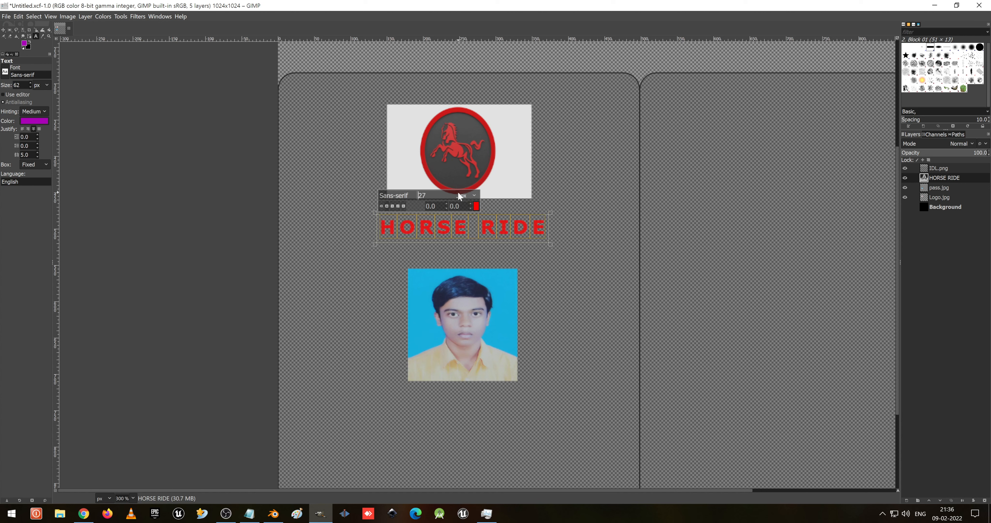
{"action": "left_click", "coordinate": [457, 194]}
{"action": "left_click", "coordinate": [457, 193]}
{"action": "left_click", "coordinate": [457, 194]}
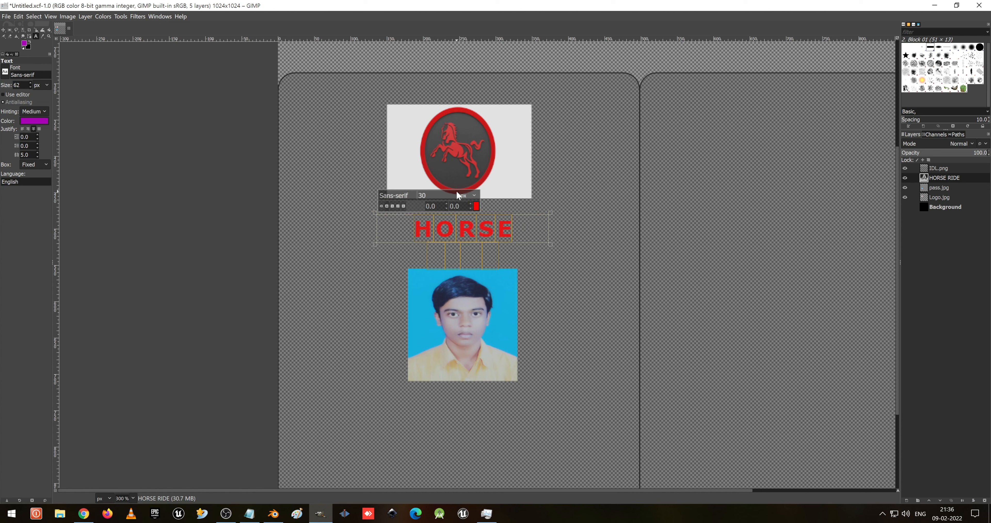
{"action": "left_click", "coordinate": [458, 194]}
{"action": "left_click", "coordinate": [457, 194]}
{"action": "left_click", "coordinate": [457, 193]}
{"action": "left_click", "coordinate": [458, 193]}
- Widen the HORSE RIDE text box across the card and save the image
{"action": "left_click_drag", "start_coordinate": [375, 231], "coordinate": [299, 231]}
{"action": "left_click_drag", "start_coordinate": [532, 223], "coordinate": [590, 224]}
{"action": "left_click_drag", "start_coordinate": [507, 231], "coordinate": [503, 250]}
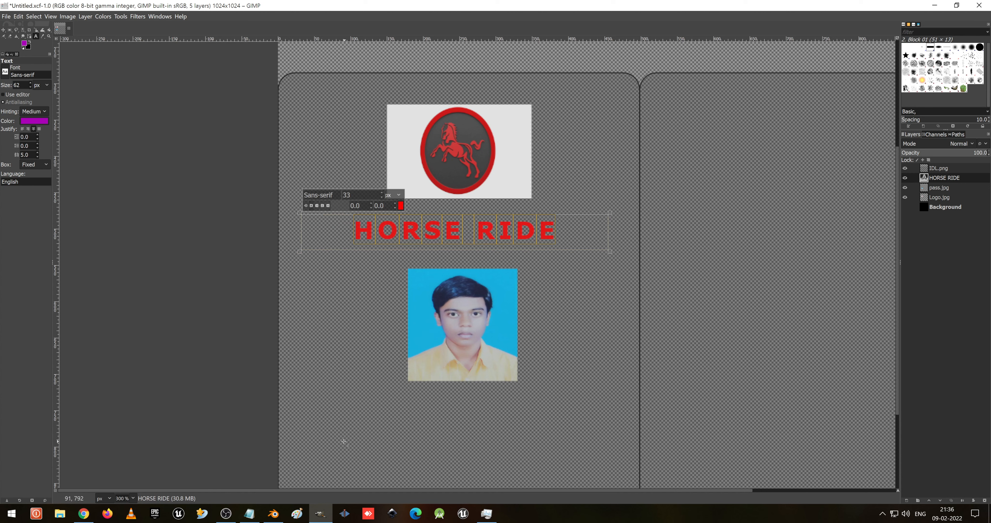
{"action": "left_click", "coordinate": [333, 411]}
{"action": "key", "text": "ctrl+s"}
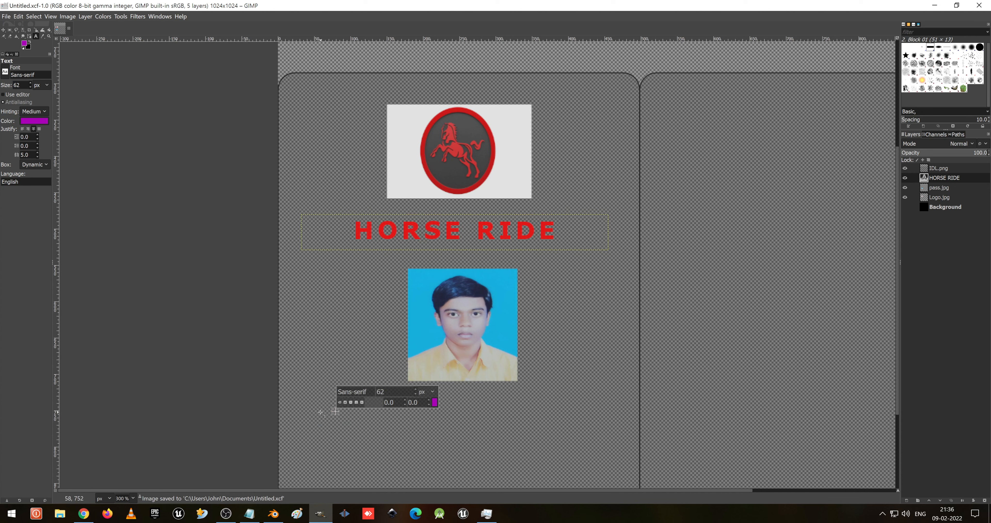
- Draw a new text box below the photo, setting the text size to 20 px and choosing a text colour
{"action": "left_click_drag", "start_coordinate": [322, 402], "coordinate": [599, 423]}
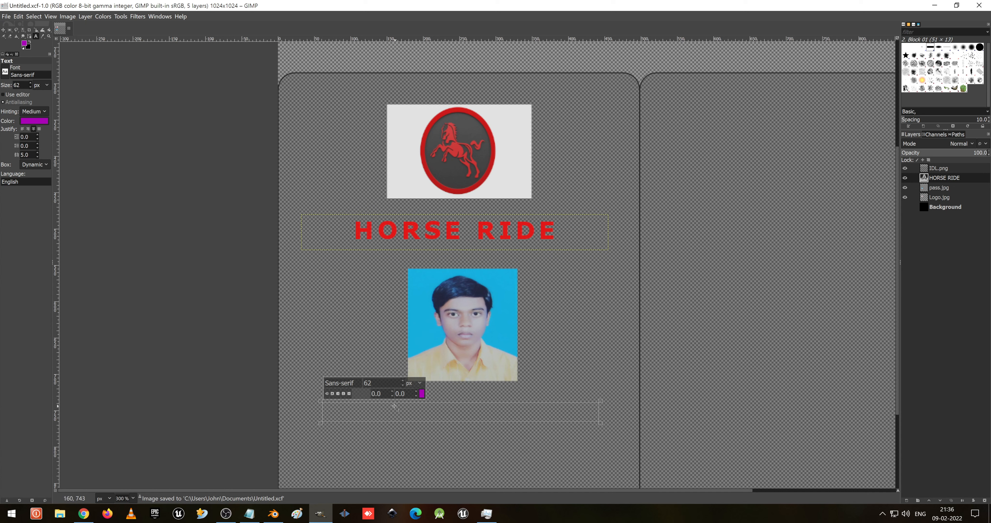
{"action": "key", "text": "ctrl+a"}
{"action": "type", "text": "20"}
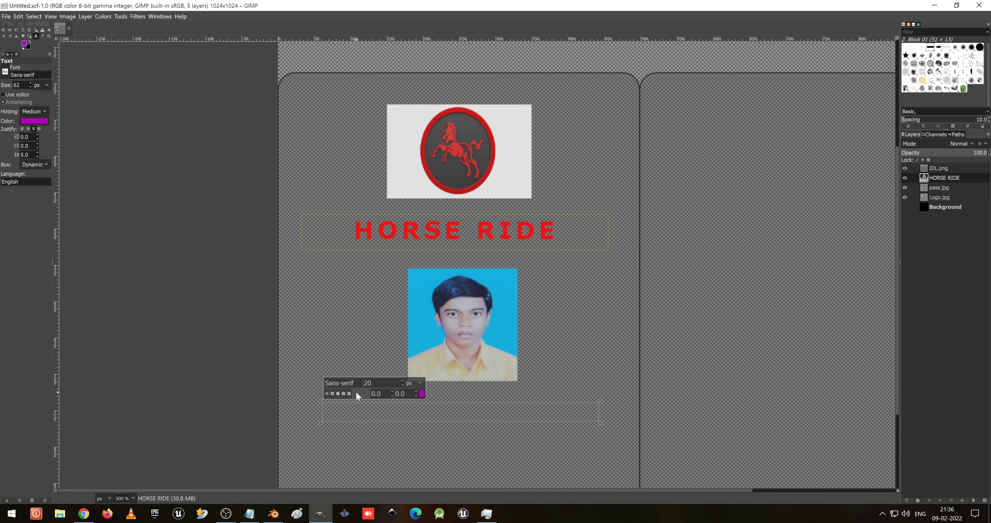
{"action": "left_click", "coordinate": [422, 394]}
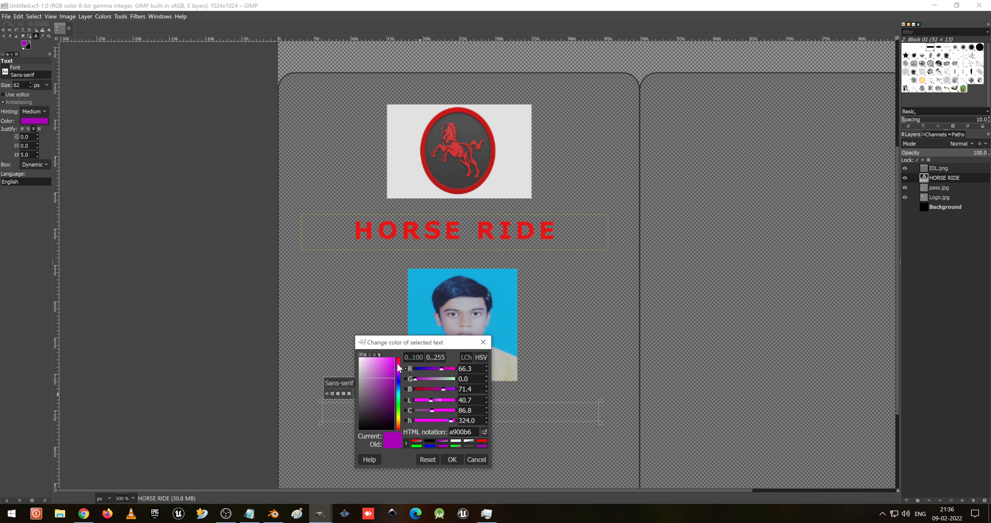
{"action": "left_click_drag", "start_coordinate": [387, 379], "coordinate": [346, 409]}
{"action": "left_click", "coordinate": [428, 460]}
{"action": "left_click_drag", "start_coordinate": [387, 383], "coordinate": [333, 414]}
{"action": "left_click", "coordinate": [452, 460]}
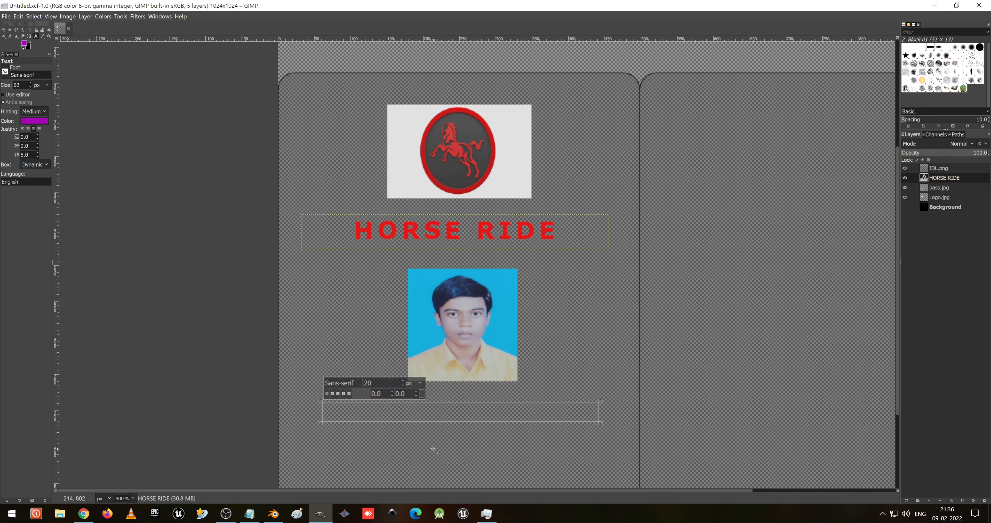
- Type Name in the new text box
{"action": "type", "text": "Bame"}
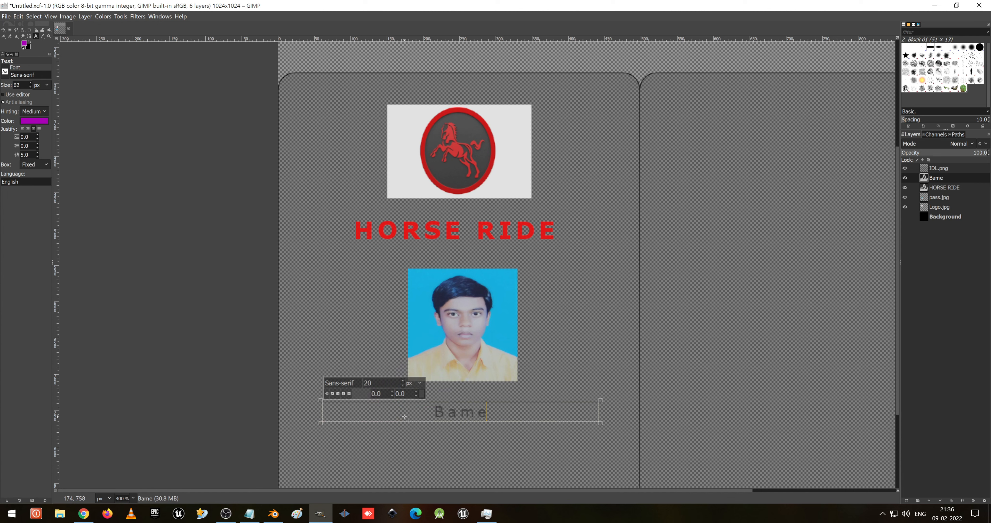
{"action": "key", "text": "Left"}
{"action": "key", "text": "Left"}
{"action": "key", "text": "Left"}
{"action": "key", "text": "BackSpace"}
{"action": "type", "text": "N"}
- Set the Name text to 15 px in the Serif Bold font
{"action": "key", "text": "ctrl+a"}
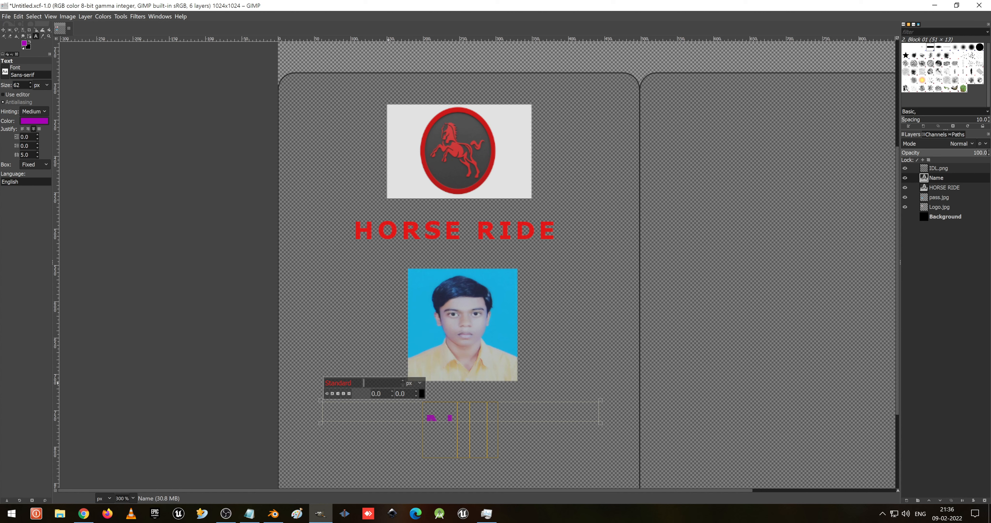
{"action": "left_click", "coordinate": [389, 383]}
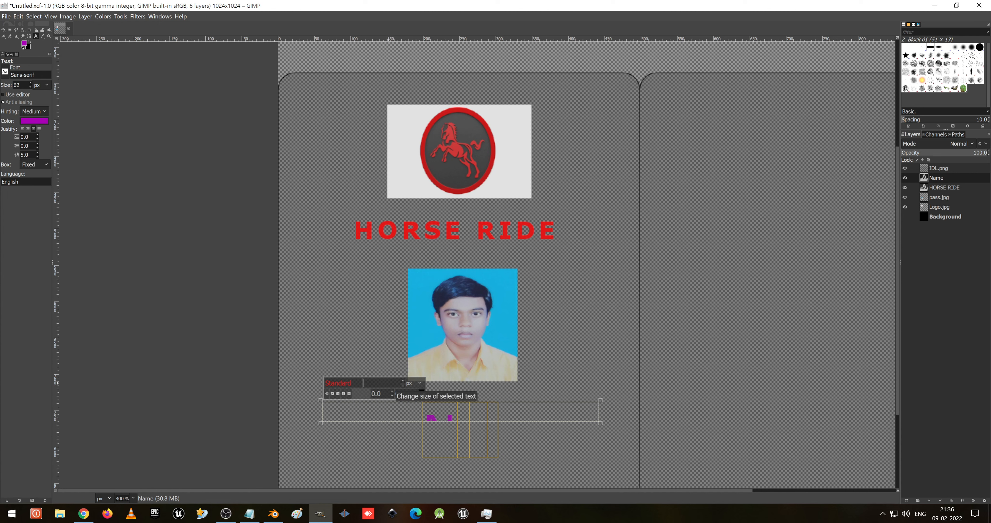
{"action": "type", "text": "15"}
{"action": "key", "text": "Return"}
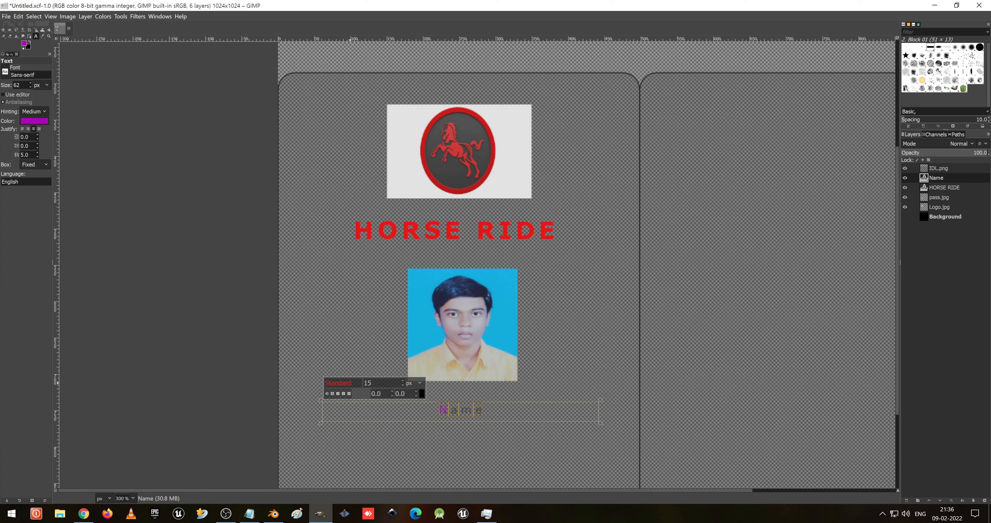
{"action": "double_click", "coordinate": [354, 383]}
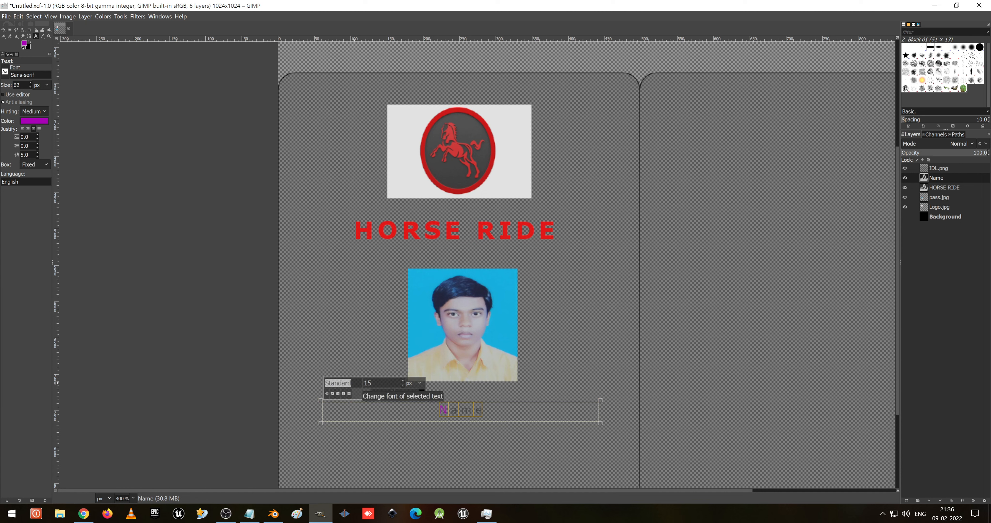
{"action": "type", "text": "ser"}
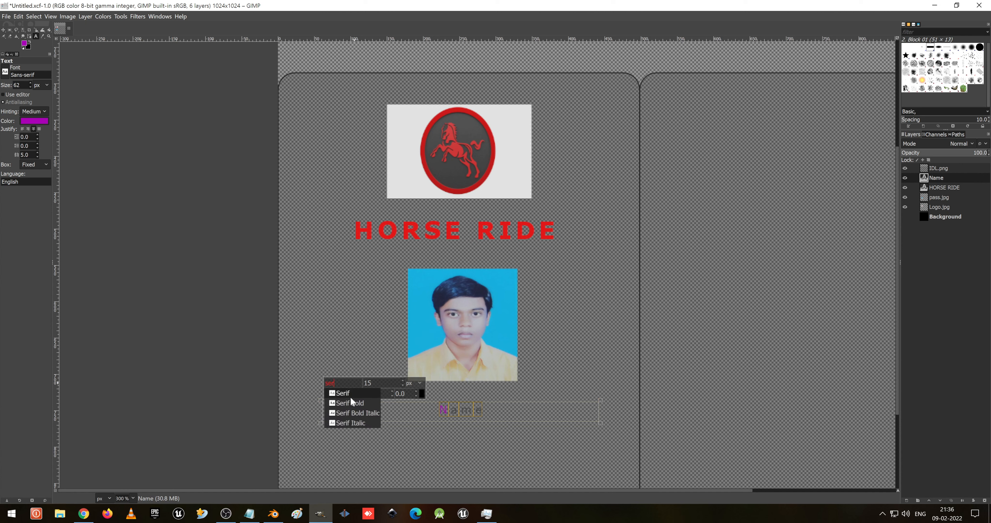
{"action": "left_click", "coordinate": [351, 403]}
- Retype Name in the text box and set it to 20 px Serif Bold
{"action": "key", "text": "ctrl+a"}
{"action": "type", "text": "B"}
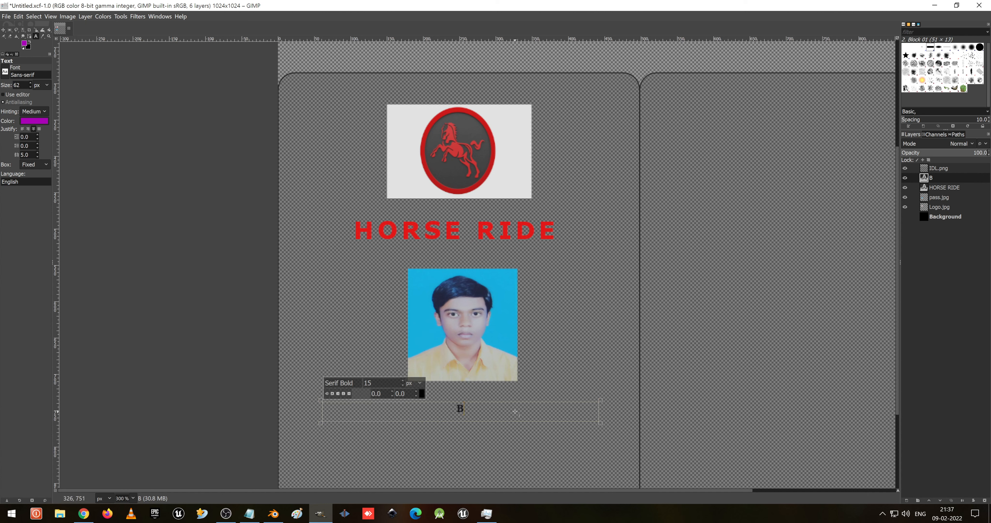
{"action": "key", "text": "BackSpace"}
{"action": "type", "text": "Name"}
{"action": "double_click", "coordinate": [378, 383]}
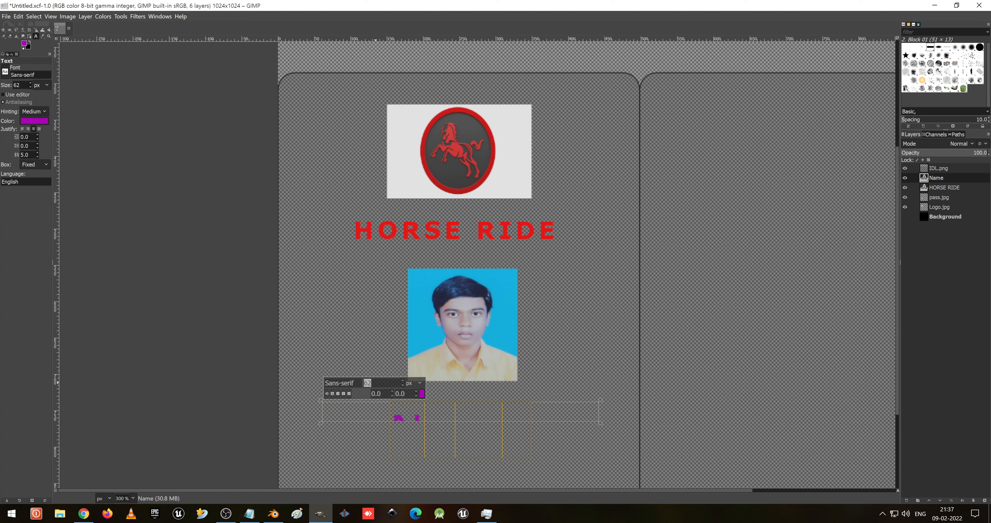
{"action": "type", "text": "20"}
{"action": "double_click", "coordinate": [354, 380]}
{"action": "type", "text": "se"}
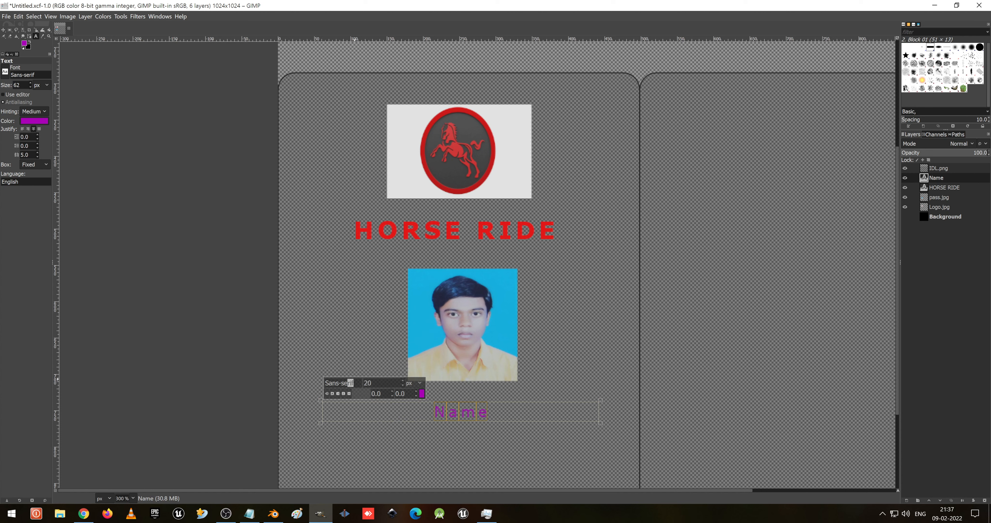
{"action": "key", "text": "BackSpace"}
{"action": "key", "text": "BackSpace"}
{"action": "key", "text": "BackSpace"}
{"action": "key", "text": "BackSpace"}
{"action": "key", "text": "BackSpace"}
{"action": "key", "text": "BackSpace"}
{"action": "key", "text": "BackSpace"}
{"action": "type", "text": "er"}
{"action": "left_click", "coordinate": [366, 407]}
- Change the colour of the Name text to dark grey 292929
{"action": "key", "text": "ctrl+a"}
{"action": "left_click", "coordinate": [422, 394]}
{"action": "left_click_drag", "start_coordinate": [376, 386], "coordinate": [338, 416]}
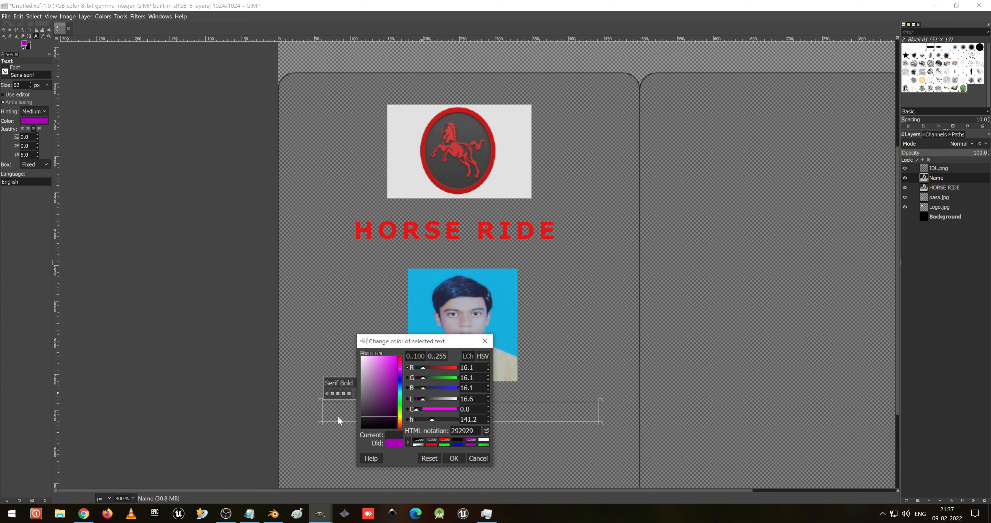
{"action": "left_click", "coordinate": [454, 458]}
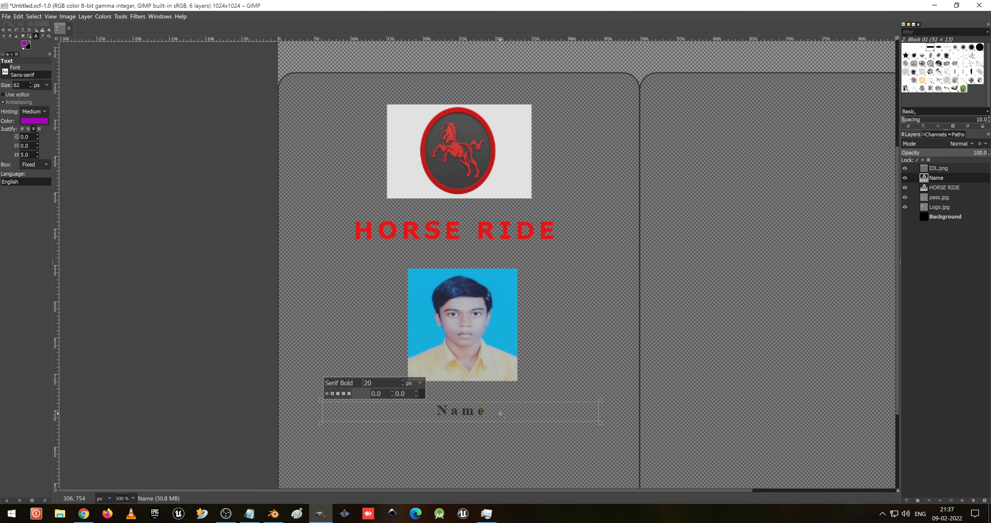
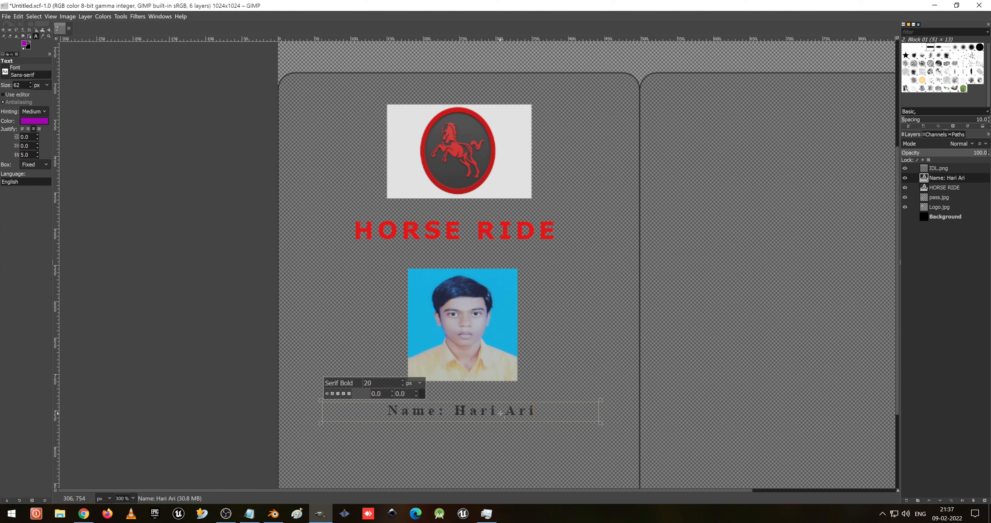
- Append a colon and the card holder's full name after Name, and left-justify the line
{"action": "left_click", "coordinate": [407, 418]}
{"action": "left_click", "coordinate": [22, 129]}
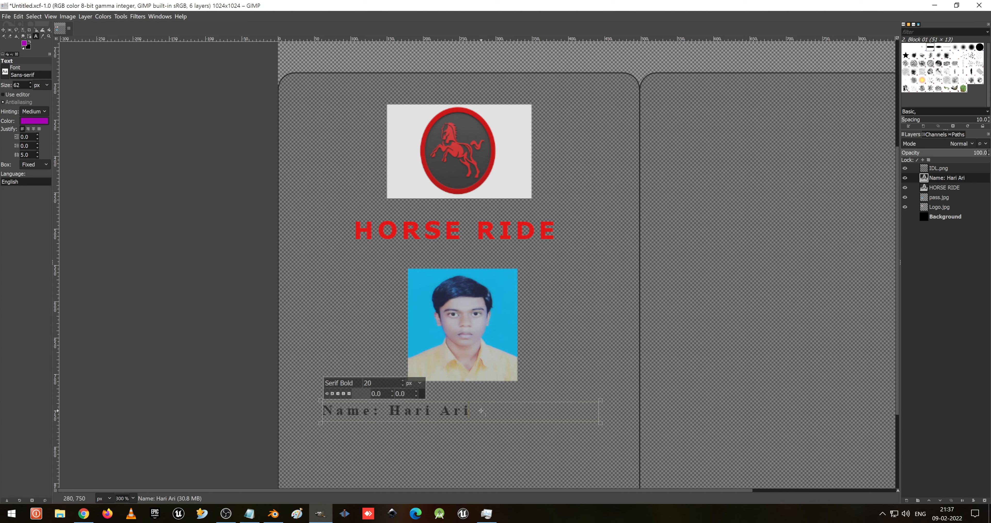
- Draw a second text box below the name line and paste the copied name line into it
{"action": "key", "text": "ctrl+a"}
{"action": "key", "text": "ctrl+c"}
{"action": "left_click", "coordinate": [379, 435]}
{"action": "left_click_drag", "start_coordinate": [323, 426], "coordinate": [603, 443]}
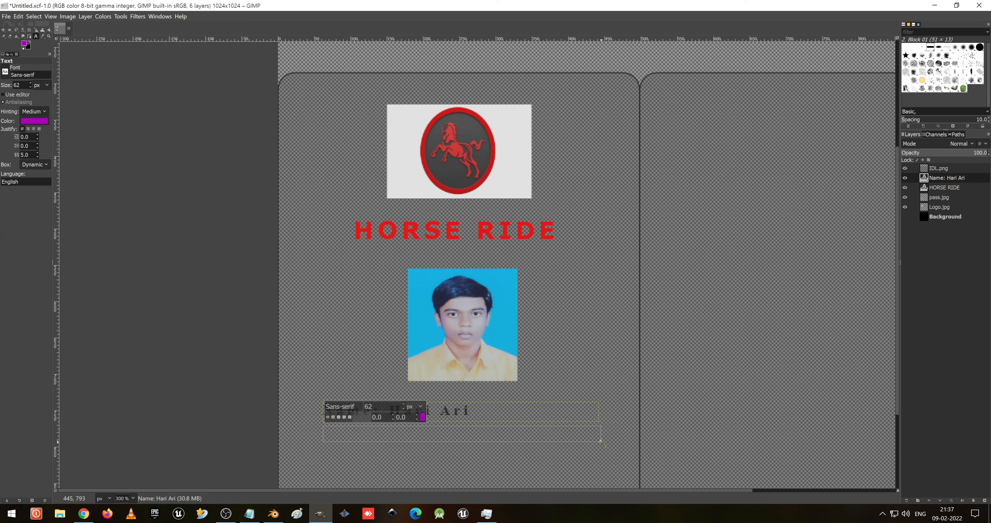
{"action": "key", "text": "ctrl+v"}
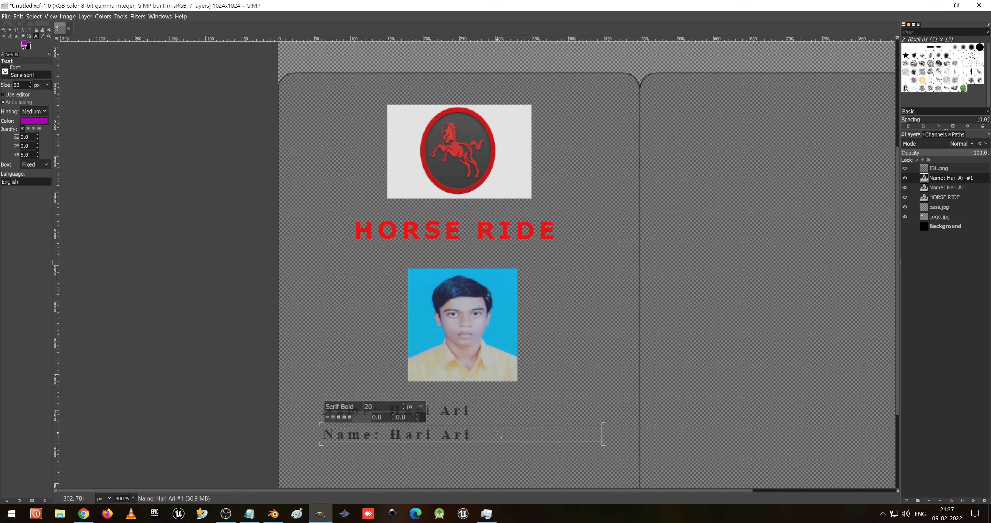
- Replace the pasted text with the label Designation: in the second text box
{"action": "key", "text": "BackSpace"}
{"action": "key", "text": "BackSpace"}
{"action": "key", "text": "BackSpace"}
{"action": "key", "text": "BackSpace"}
{"action": "key", "text": "BackSpace"}
{"action": "key", "text": "BackSpace"}
{"action": "key", "text": "BackSpace"}
{"action": "key", "text": "BackSpace"}
{"action": "key", "text": "BackSpace"}
{"action": "key", "text": "BackSpace"}
{"action": "key", "text": "BackSpace"}
{"action": "key", "text": "BackSpace"}
{"action": "key", "text": "BackSpace"}
{"action": "key", "text": "BackSpace"}
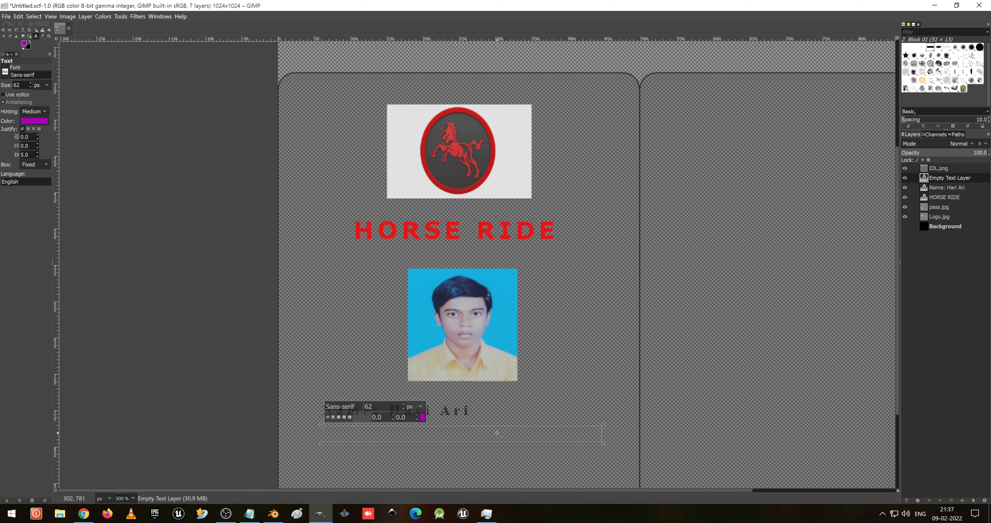
{"action": "type", "text": "De"}
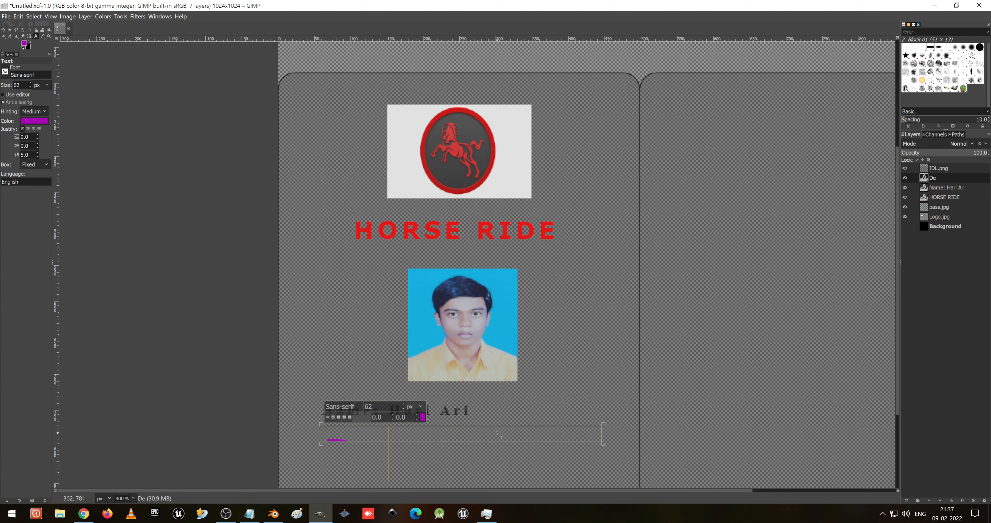
{"action": "key", "text": "ctrl+z"}
{"action": "key", "text": "ctrl+z"}
{"action": "type", "text": "D"}
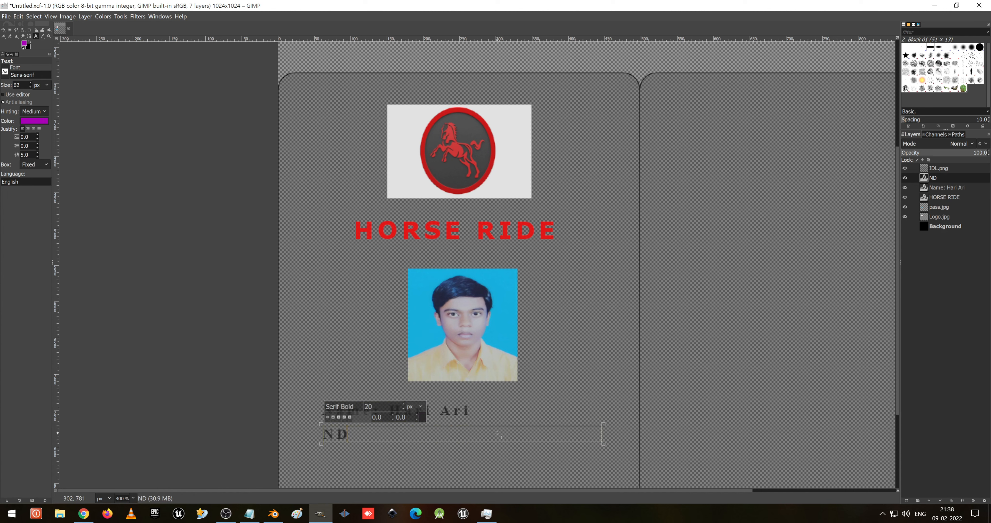
{"action": "type", "text": "esignation"}
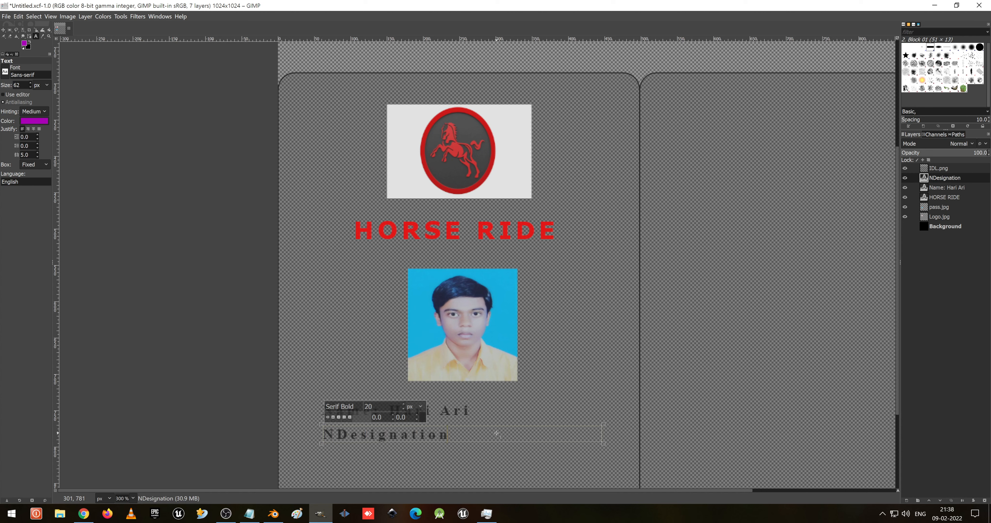
{"action": "type", "text": ":"}
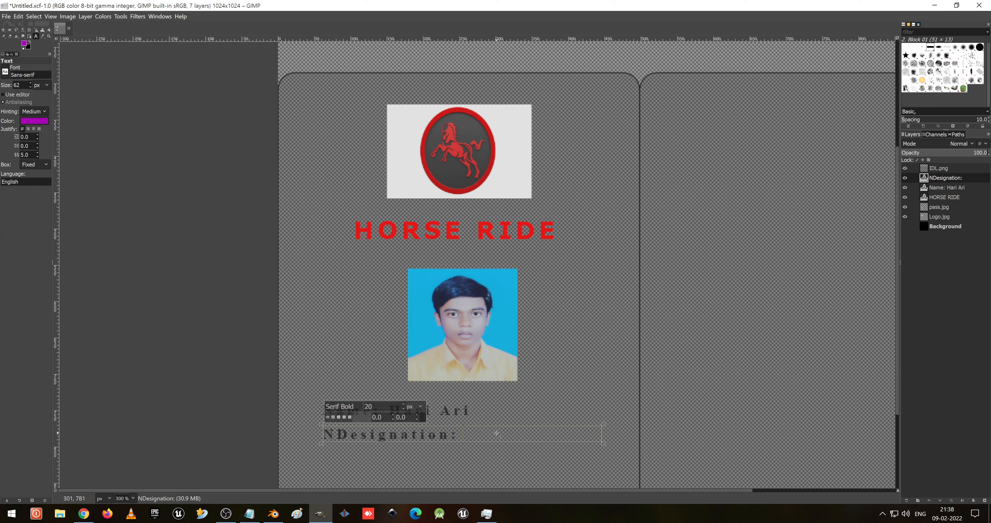
- Complete the designation line as Designation: Sr.IT Manager and delete the stray leading N
{"action": "type", "text": "System"}
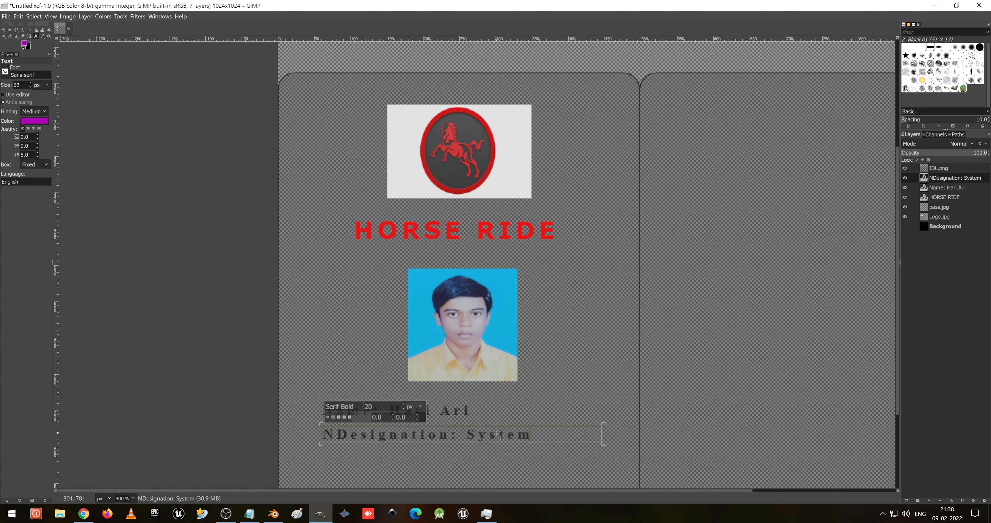
{"action": "key", "text": "BackSpace"}
{"action": "key", "text": "BackSpace"}
{"action": "key", "text": "BackSpace"}
{"action": "key", "text": "BackSpace"}
{"action": "key", "text": "BackSpace"}
{"action": "type", "text": "r"}
{"action": "type", "text": ".S"}
{"action": "key", "text": "BackSpace"}
{"action": "type", "text": "IT"}
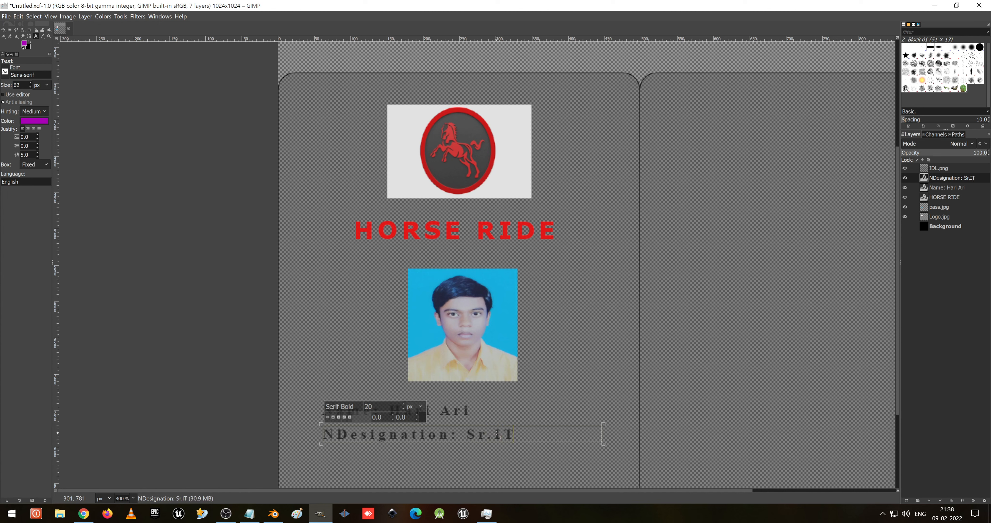
{"action": "type", "text": " Manager"}
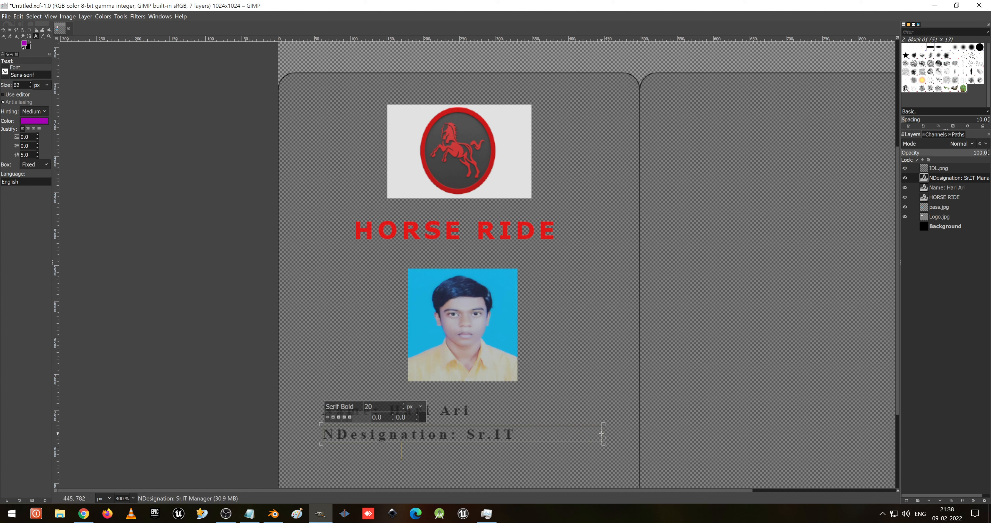
{"action": "left_click_drag", "start_coordinate": [601, 434], "coordinate": [631, 434]}
{"action": "key", "text": "Home"}
{"action": "key", "text": "Delete"}
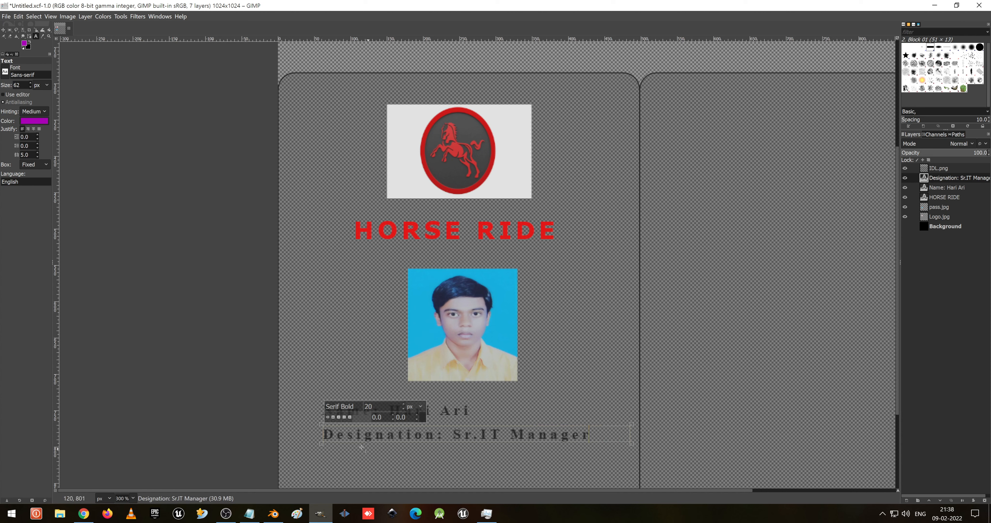
- Add a third text line below reading Contact: followed by the holder's phone number, masking its middle digits with XXXXX
{"action": "left_click_drag", "start_coordinate": [323, 452], "coordinate": [631, 472]}
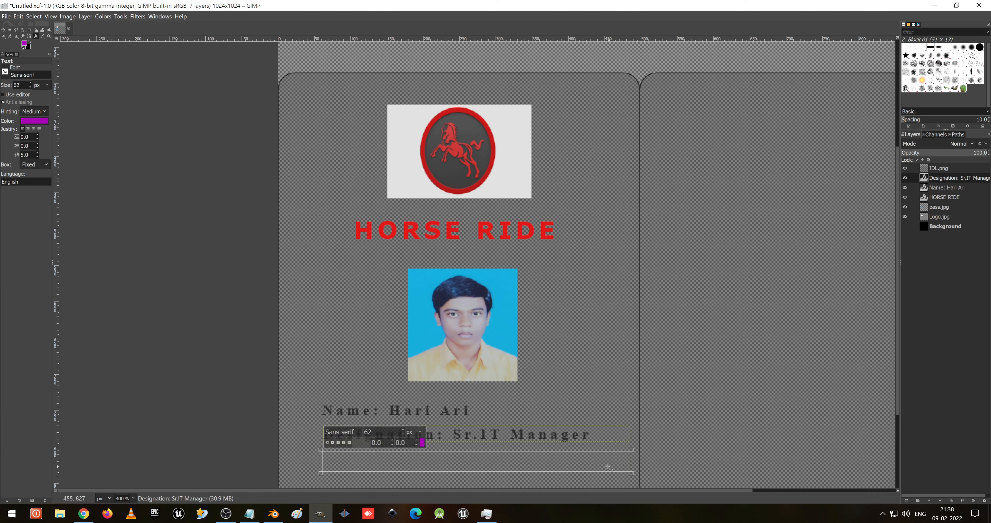
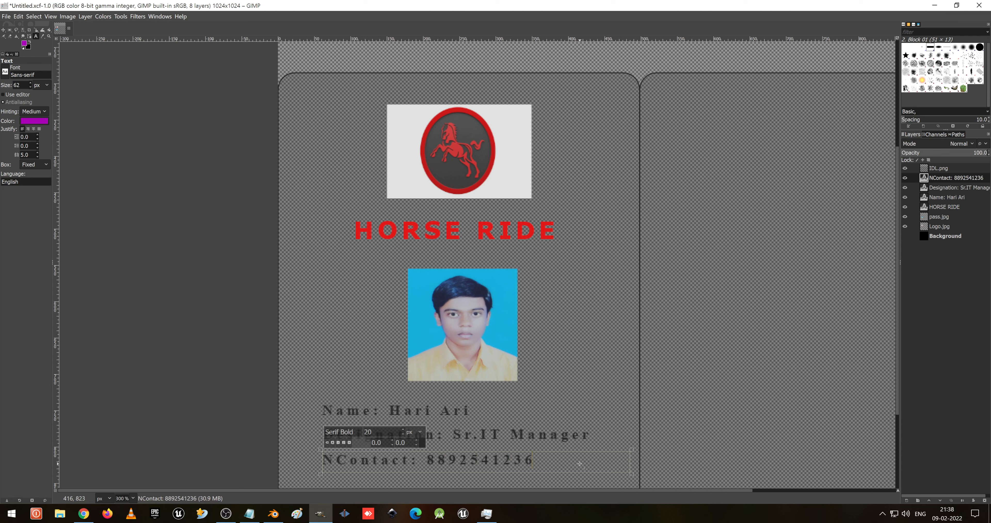
{"action": "key", "text": "Home"}
{"action": "key", "text": "Delete"}
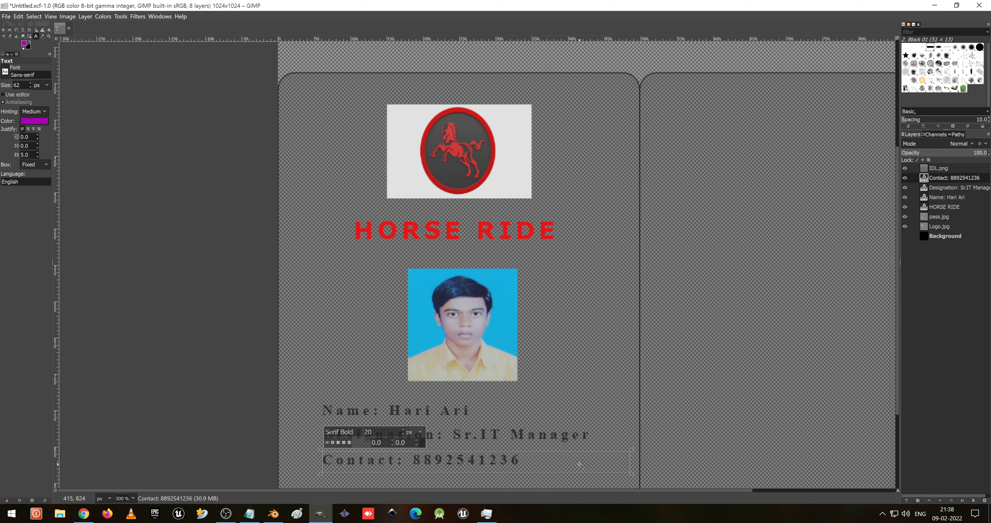
{"action": "left_click_drag", "start_coordinate": [434, 460], "coordinate": [489, 461]}
{"action": "type", "text": "XXXXX"}
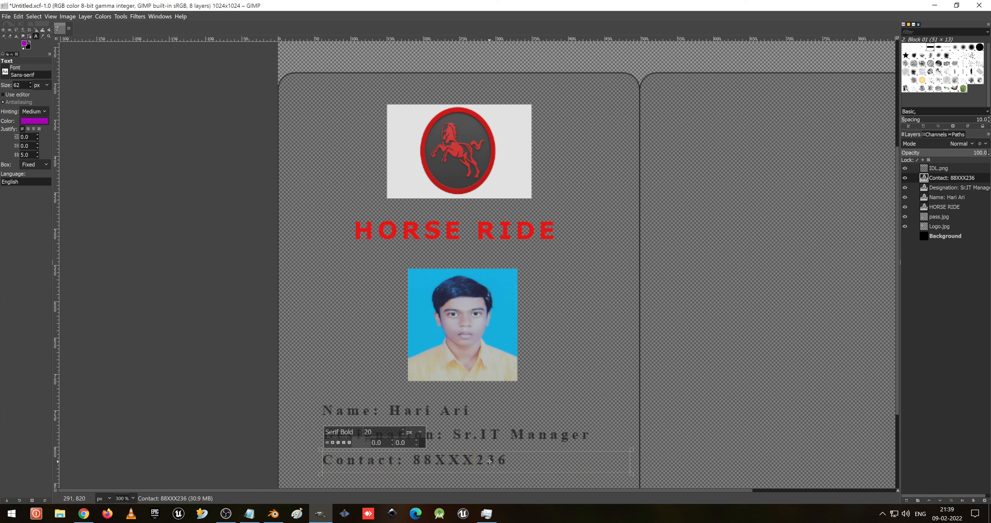
- Raise the Contact, Designation and Name text layers to the top of the layer stack
{"action": "scroll", "coordinate": [510, 411], "scroll_direction": "down", "scroll_amount": 5}
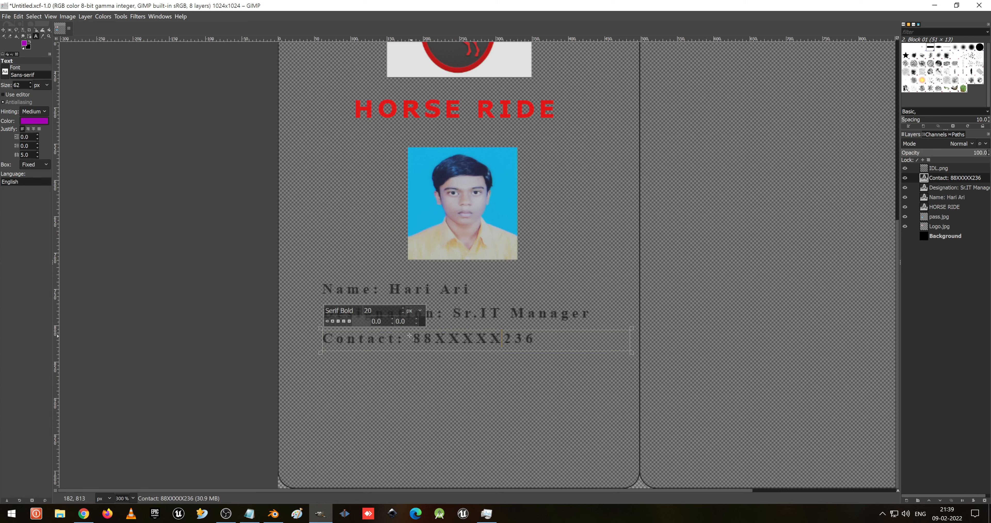
{"action": "scroll", "coordinate": [443, 369], "scroll_direction": "up", "scroll_amount": 5}
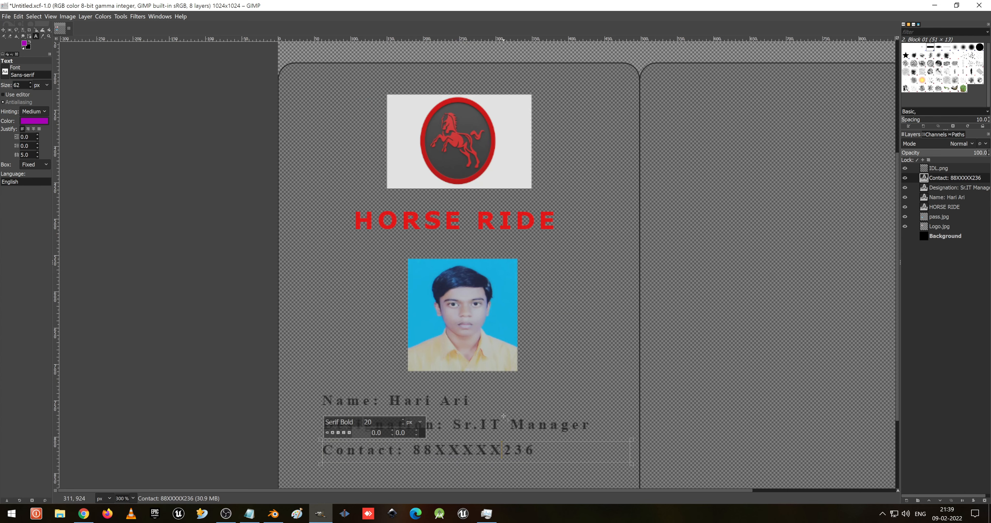
{"action": "scroll", "coordinate": [468, 387], "scroll_direction": "down", "scroll_amount": 5}
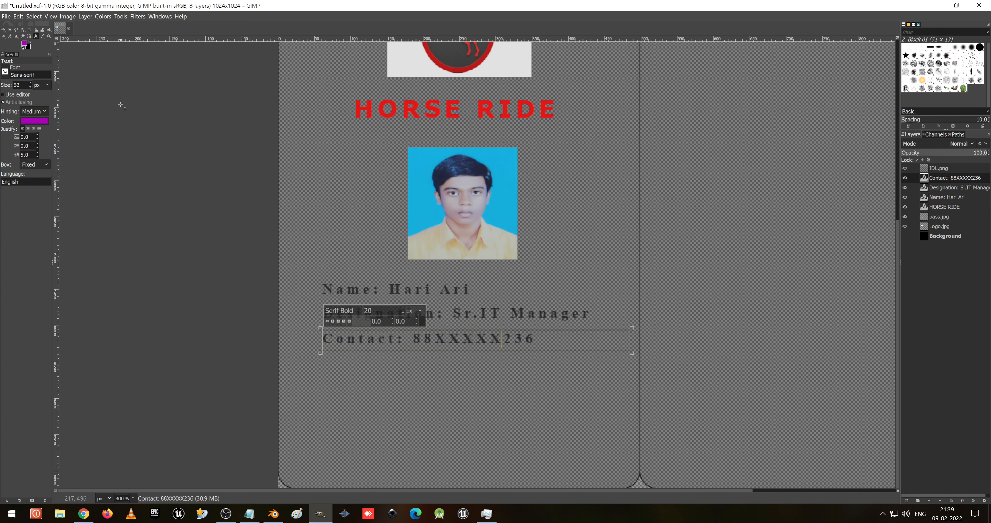
{"action": "left_click", "coordinate": [3, 30]}
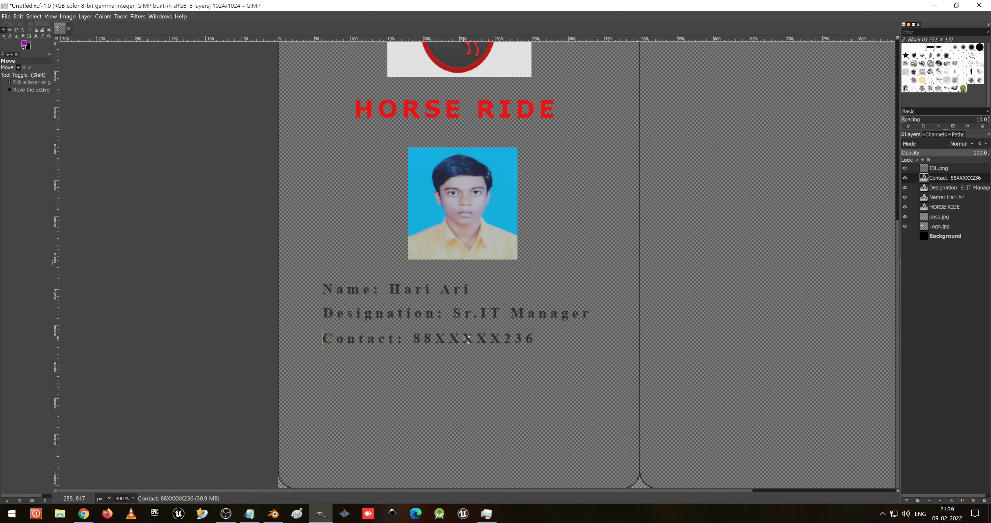
{"action": "left_click_drag", "start_coordinate": [468, 336], "coordinate": [467, 348]}
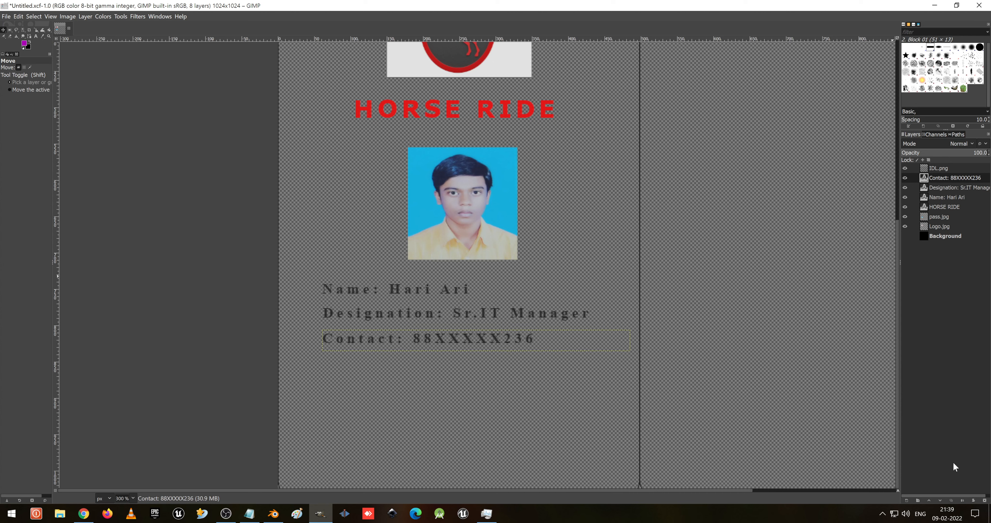
{"action": "left_click", "coordinate": [929, 500]}
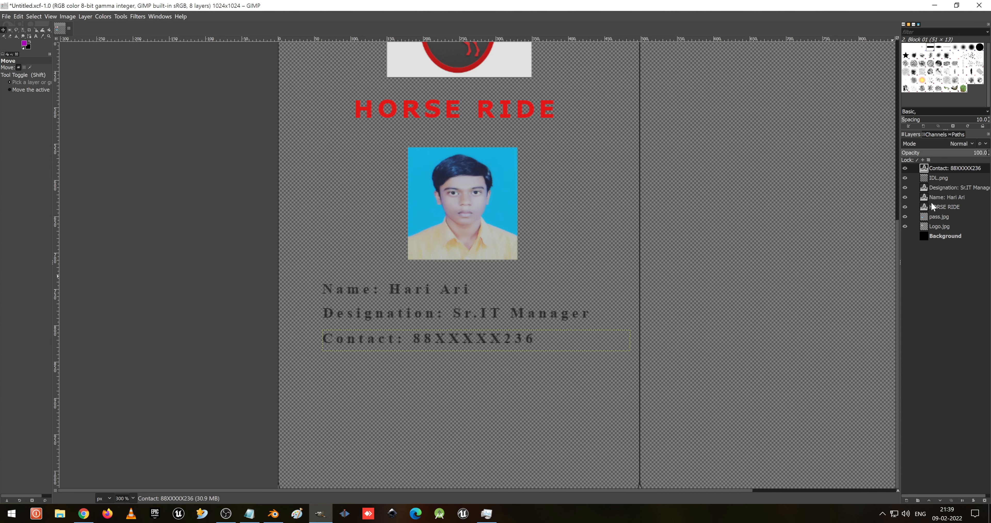
{"action": "left_click", "coordinate": [941, 188]}
{"action": "left_click", "coordinate": [943, 206]}
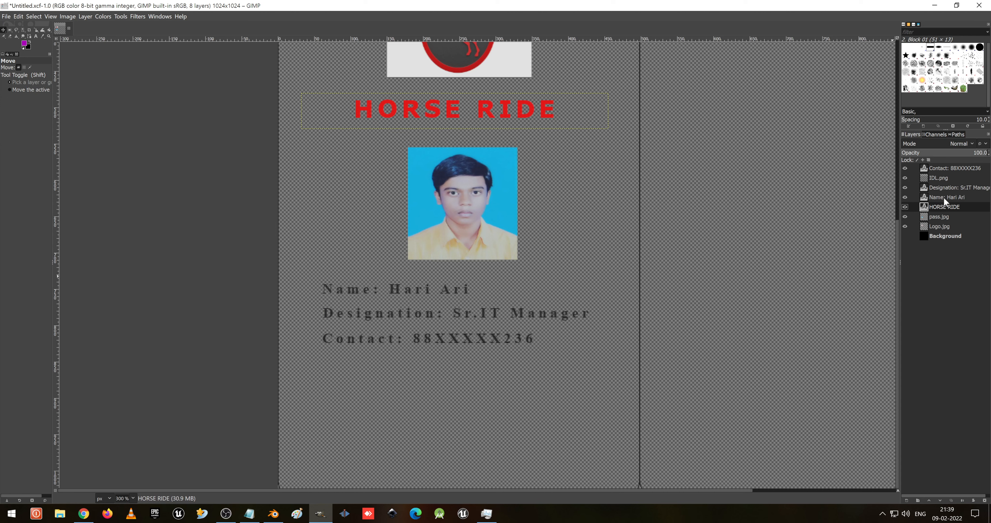
{"action": "left_click", "coordinate": [945, 189]}
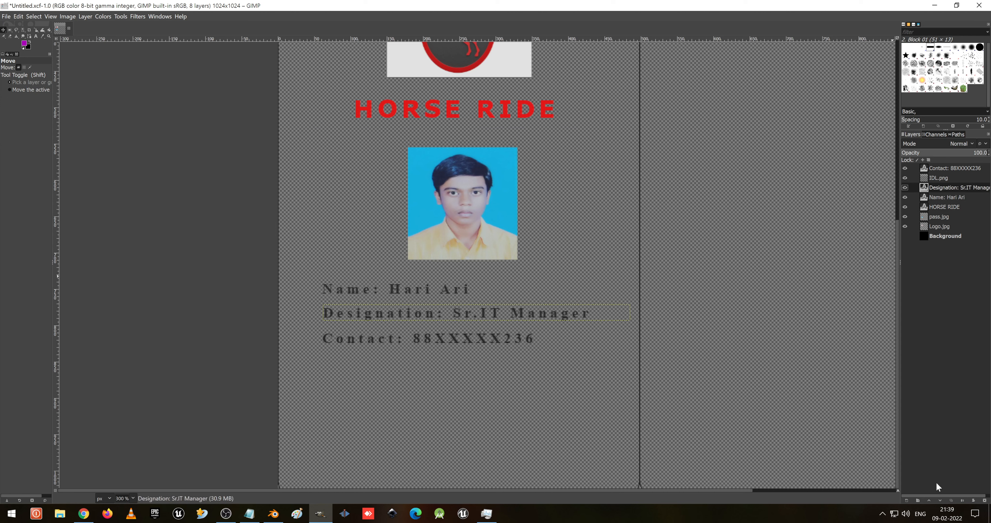
{"action": "left_click", "coordinate": [930, 500]}
{"action": "left_click", "coordinate": [930, 500]}
{"action": "left_click", "coordinate": [943, 197]}
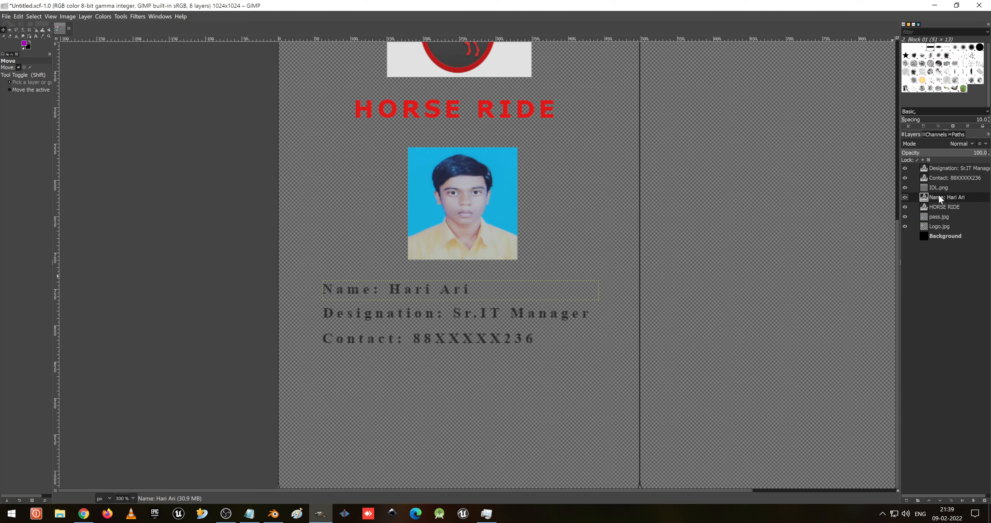
{"action": "left_click", "coordinate": [929, 500]}
{"action": "left_click", "coordinate": [929, 500]}
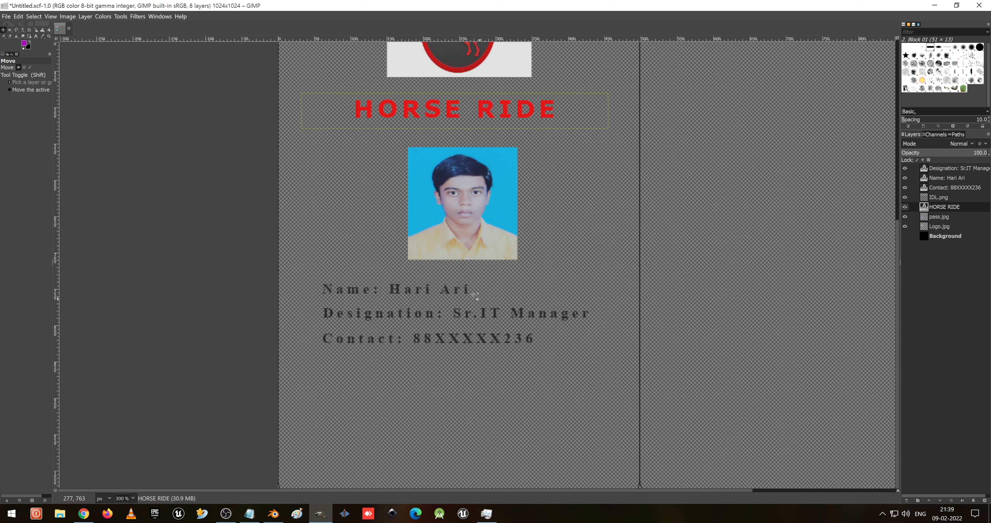
- Move the Name, Designation and Contact lines lower on the card, spreading them further apart
{"action": "left_click_drag", "start_coordinate": [448, 289], "coordinate": [445, 296]}
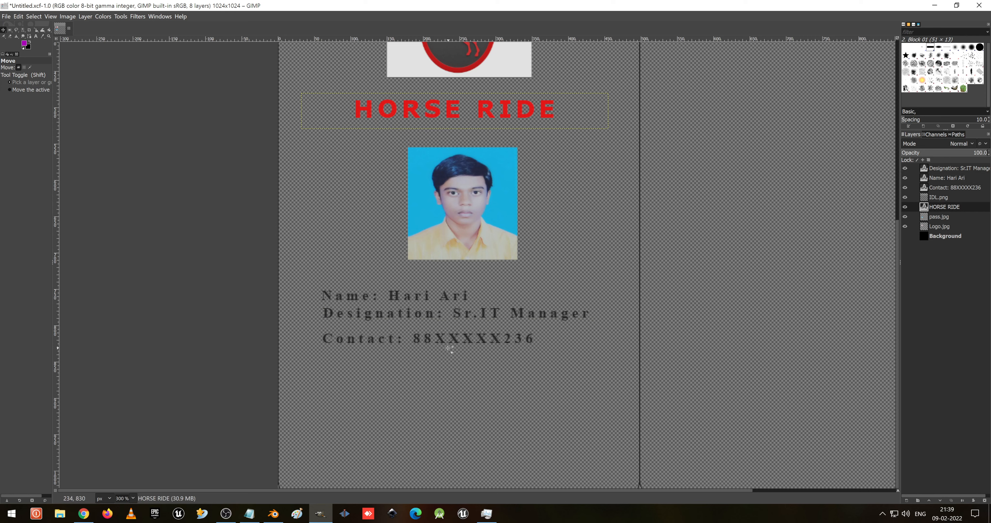
{"action": "left_click_drag", "start_coordinate": [441, 339], "coordinate": [441, 408]}
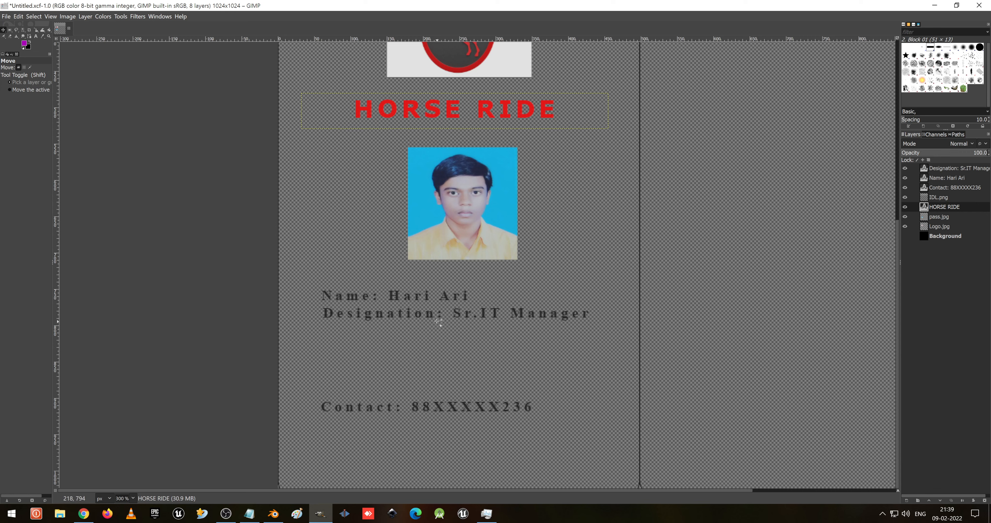
{"action": "left_click_drag", "start_coordinate": [433, 317], "coordinate": [430, 379]}
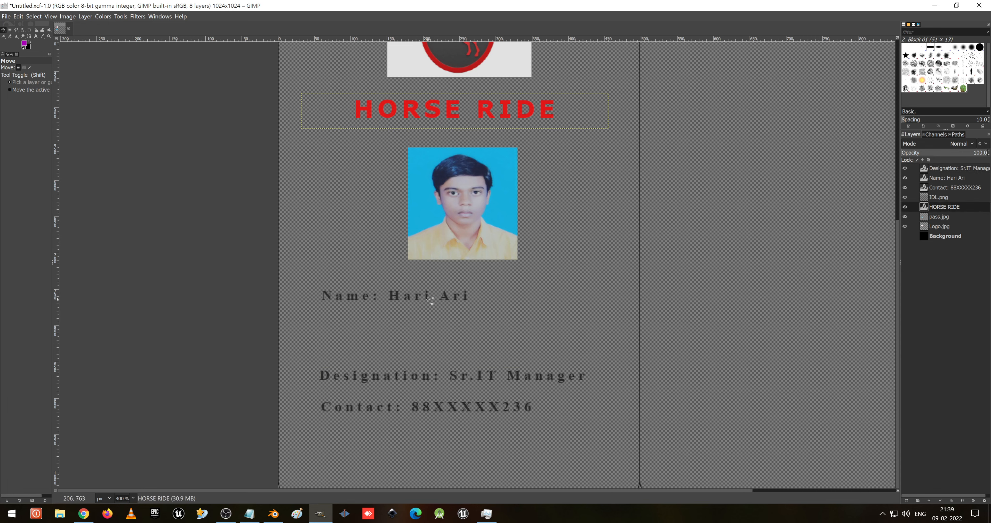
{"action": "left_click_drag", "start_coordinate": [429, 297], "coordinate": [425, 340]}
- Try to nudge the passport photo lower, then undo the move
{"action": "scroll", "coordinate": [535, 351], "scroll_direction": "up", "scroll_amount": 6}
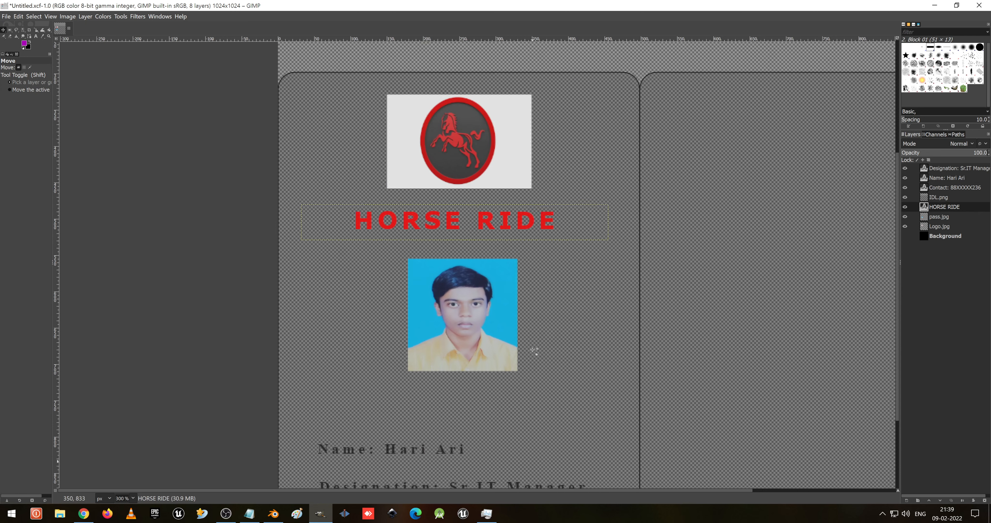
{"action": "scroll", "coordinate": [535, 351], "scroll_direction": "down", "scroll_amount": 3, "text": "ctrl"}
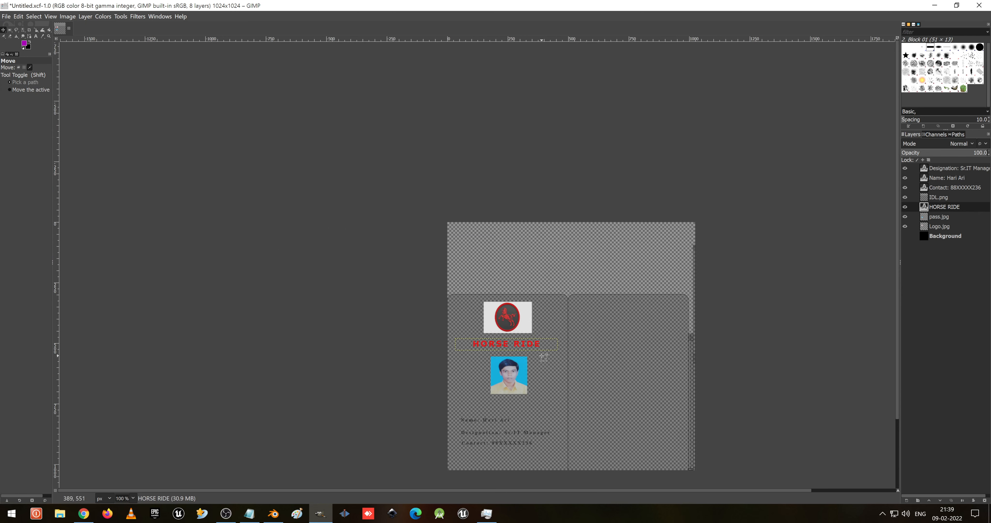
{"action": "scroll", "coordinate": [535, 376], "scroll_direction": "up", "scroll_amount": 1, "text": "ctrl"}
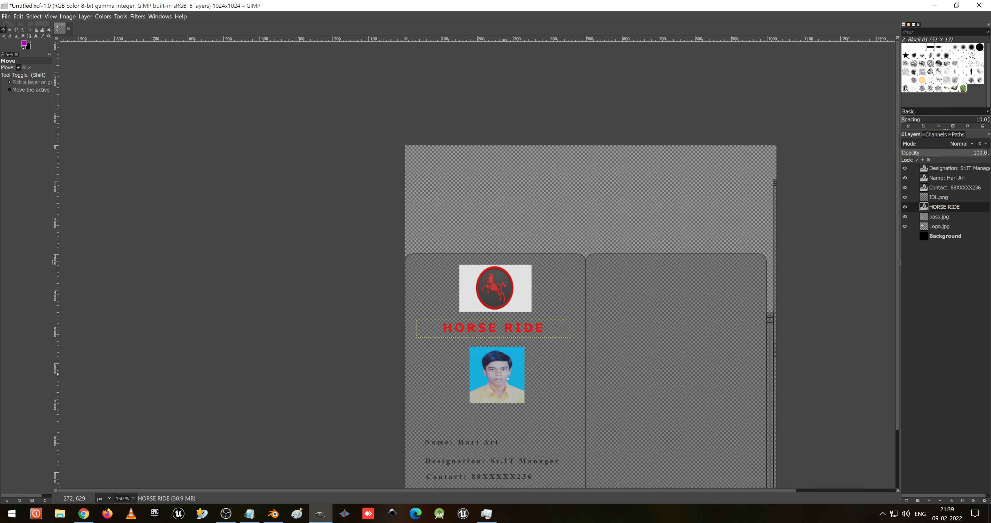
{"action": "left_click", "coordinate": [939, 197]}
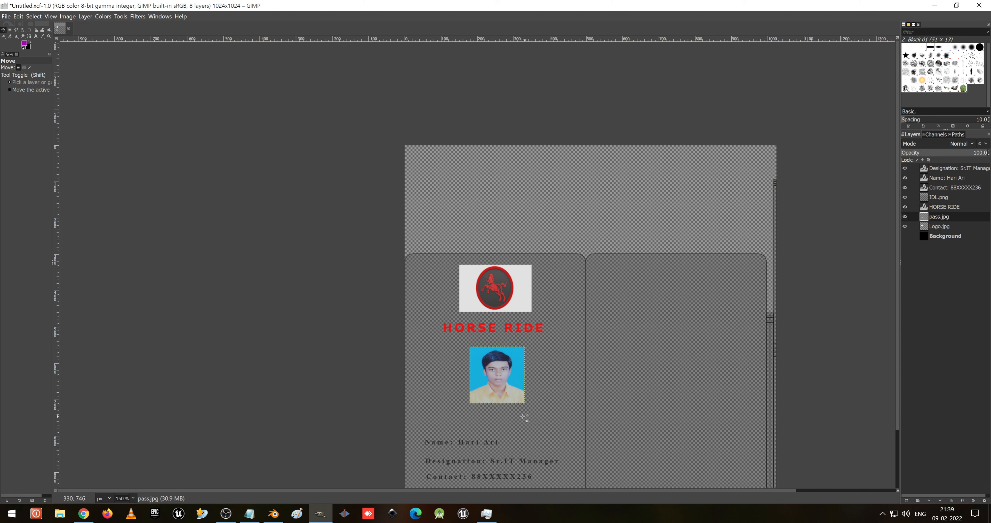
{"action": "left_click_drag", "start_coordinate": [509, 361], "coordinate": [506, 371]}
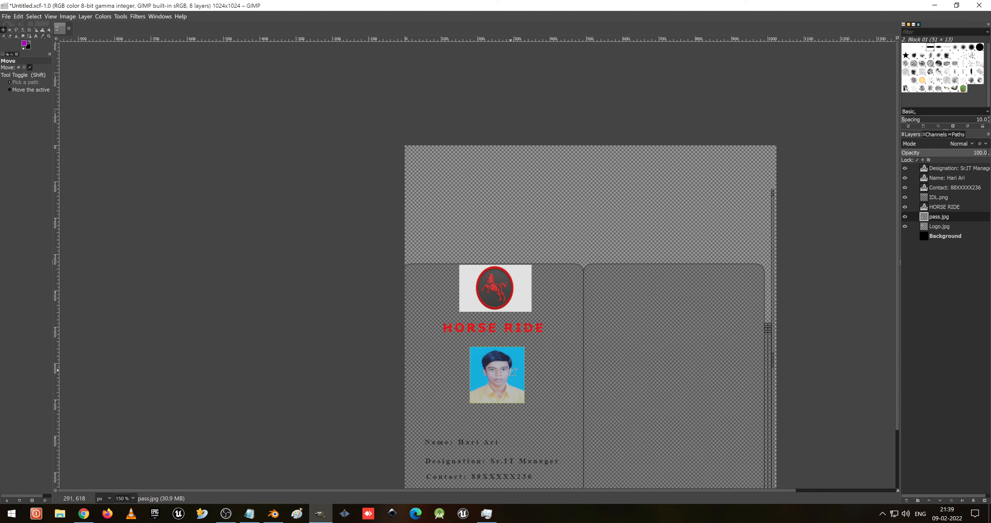
{"action": "key", "text": "ctrl+z"}
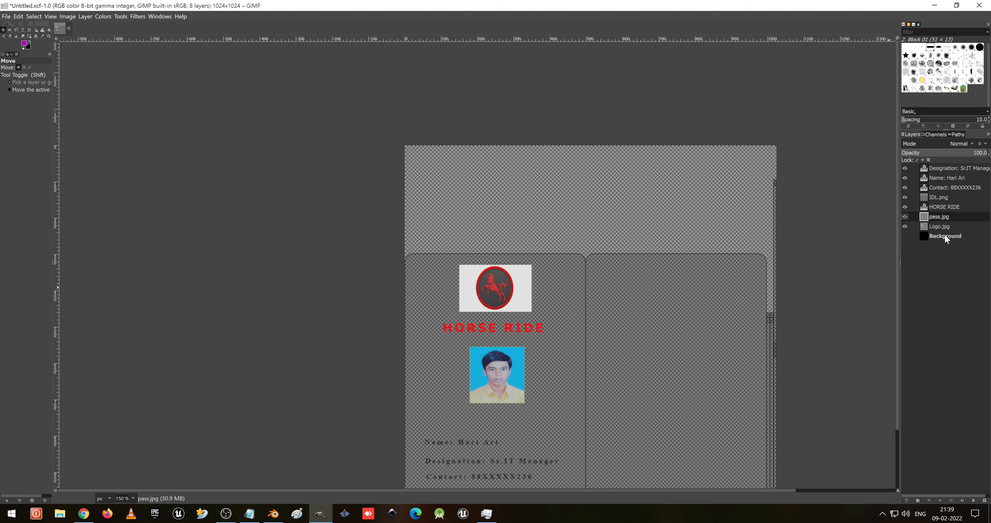
- Raise the passport photo layer, shift the photo slightly and scale it to 192 × 213 px
{"action": "left_click", "coordinate": [929, 500]}
{"action": "left_click", "coordinate": [930, 500]}
{"action": "mouse_move", "coordinate": [501, 378]}
{"action": "left_mouse_down"}
{"action": "mouse_move", "coordinate": [502, 390]}
{"action": "mouse_move", "coordinate": [493, 370]}
{"action": "left_mouse_up"}
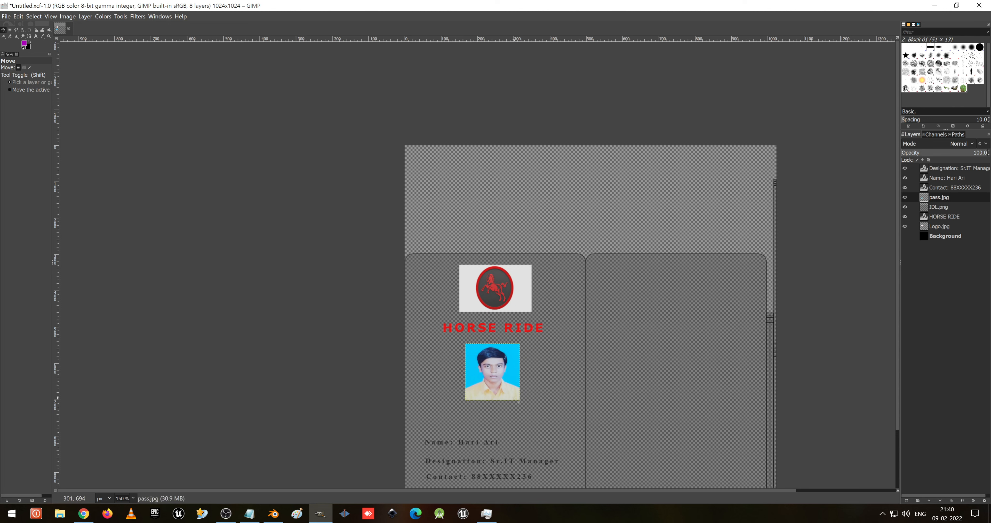
{"action": "key", "text": "shift+s"}
{"action": "left_click", "coordinate": [519, 402]}
{"action": "left_click_drag", "start_coordinate": [520, 403], "coordinate": [537, 425]}
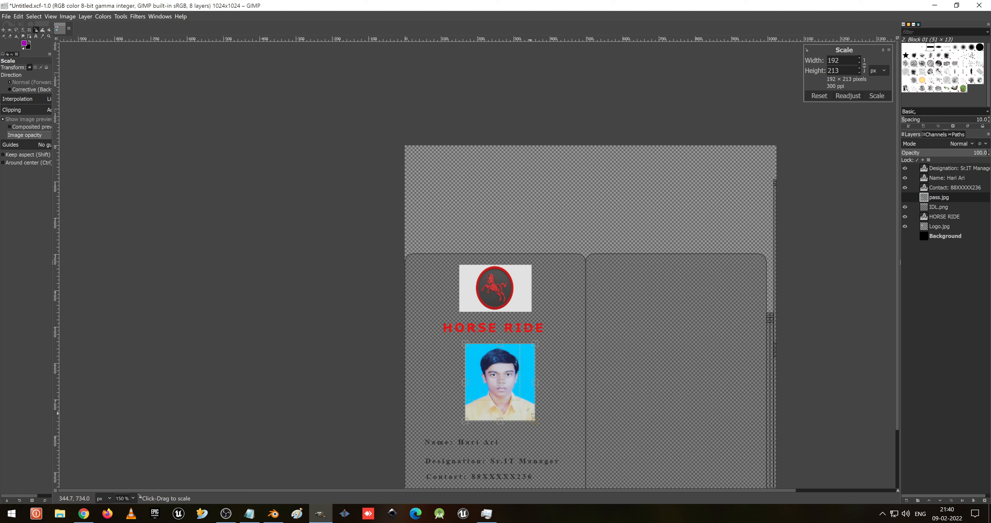
{"action": "left_click", "coordinate": [879, 97]}
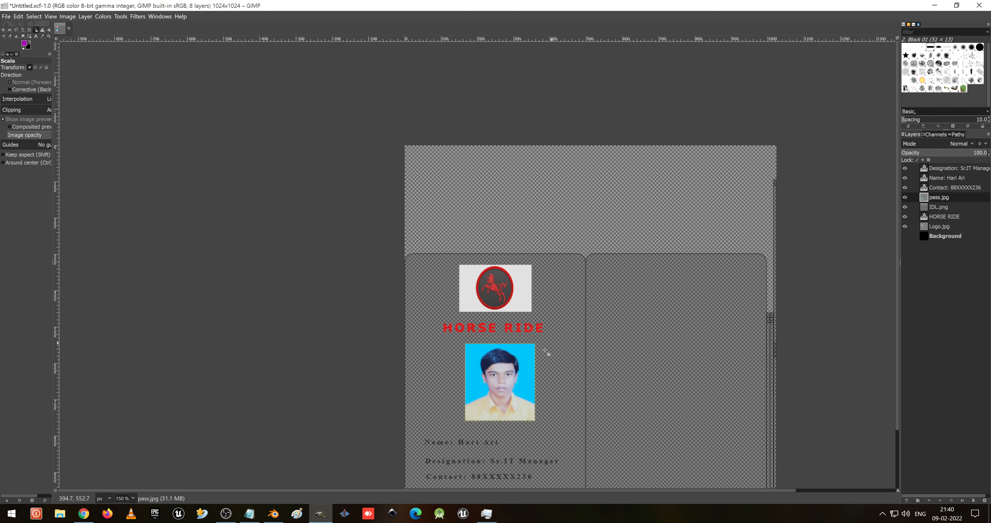
- Raise the Logo.jpg layer above the passport photo and scale the logo to 233 × 157 px
{"action": "left_click", "coordinate": [513, 278]}
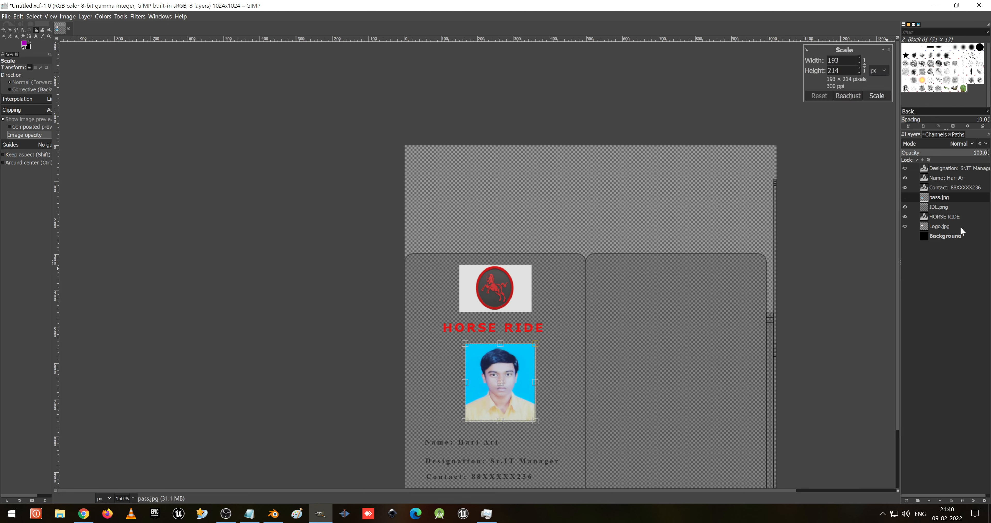
{"action": "left_click", "coordinate": [954, 207]}
{"action": "left_click", "coordinate": [948, 228]}
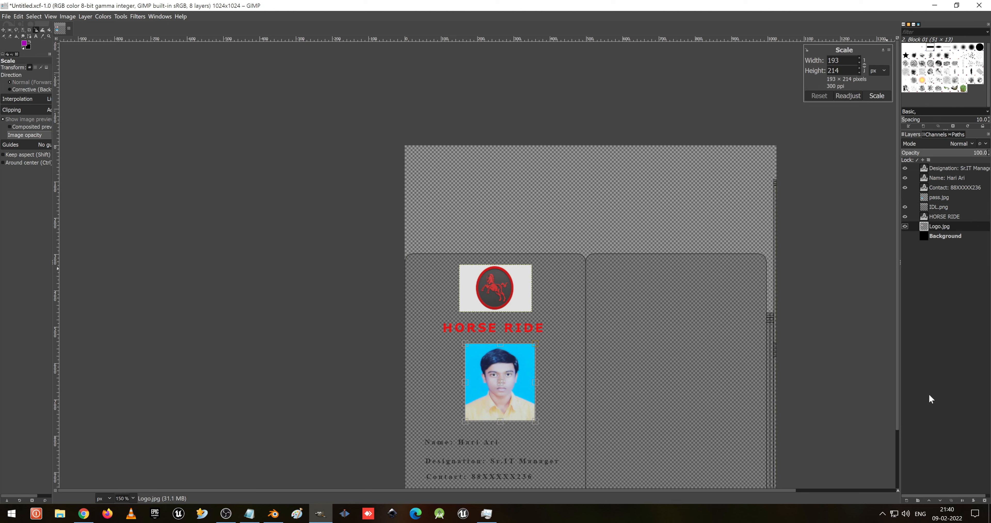
{"action": "left_click", "coordinate": [928, 500]}
{"action": "left_click", "coordinate": [928, 500]}
{"action": "left_click", "coordinate": [929, 500]}
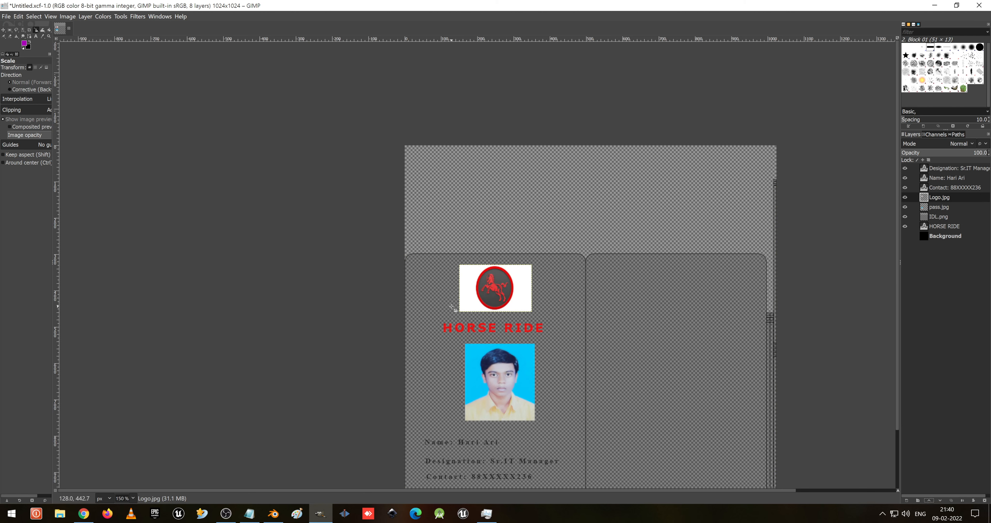
{"action": "left_click", "coordinate": [495, 290]}
{"action": "mouse_move", "coordinate": [533, 317]}
{"action": "left_mouse_down"}
{"action": "mouse_move", "coordinate": [551, 327]}
{"action": "mouse_move", "coordinate": [544, 320]}
{"action": "left_mouse_up"}
{"action": "left_click_drag", "start_coordinate": [503, 297], "coordinate": [499, 294]}
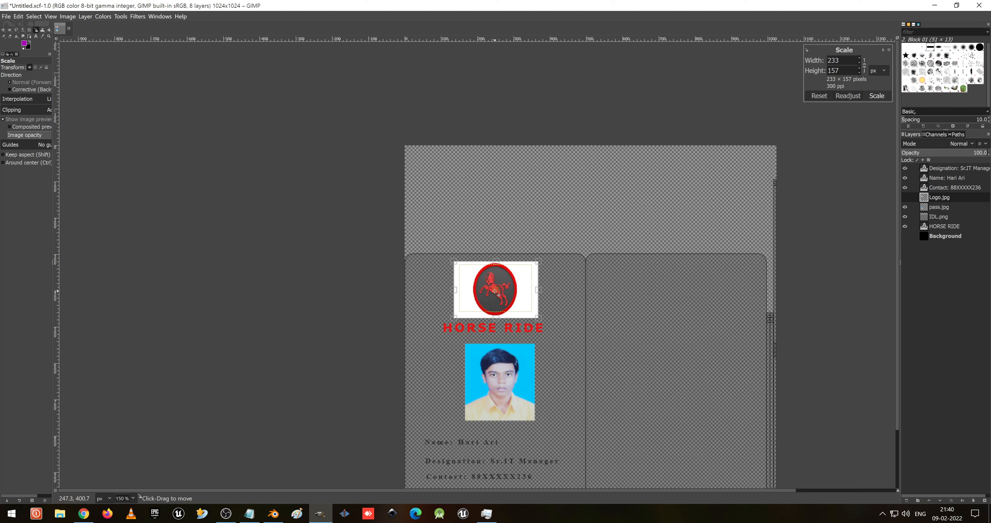
{"action": "left_click", "coordinate": [871, 98]}
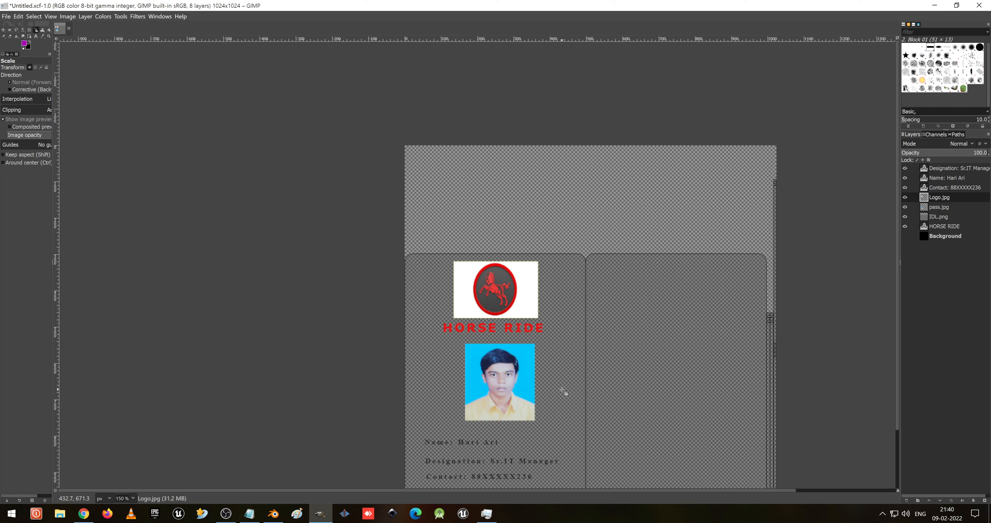
- Nudge the passport photo slightly left with the Move tool
{"action": "key", "text": "m"}
{"action": "left_click", "coordinate": [937, 217]}
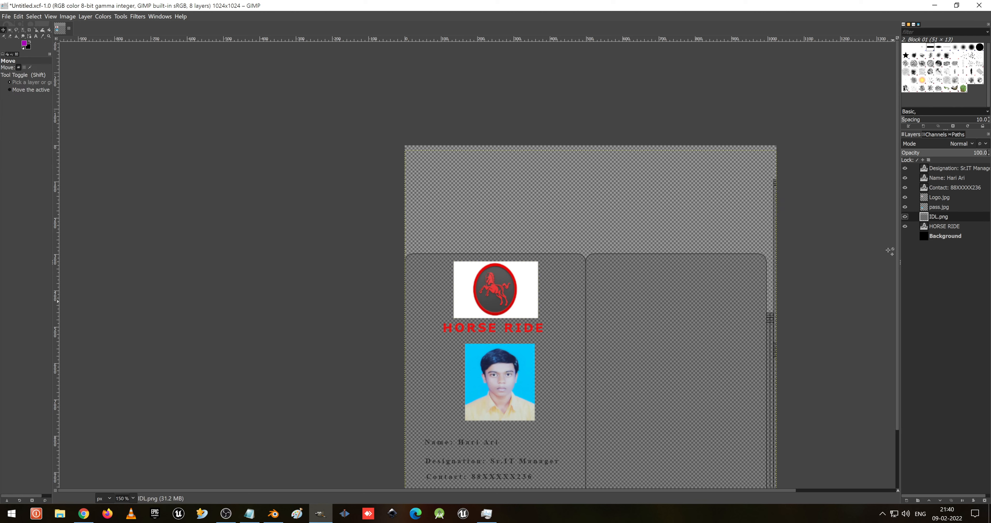
{"action": "left_click", "coordinate": [977, 209]}
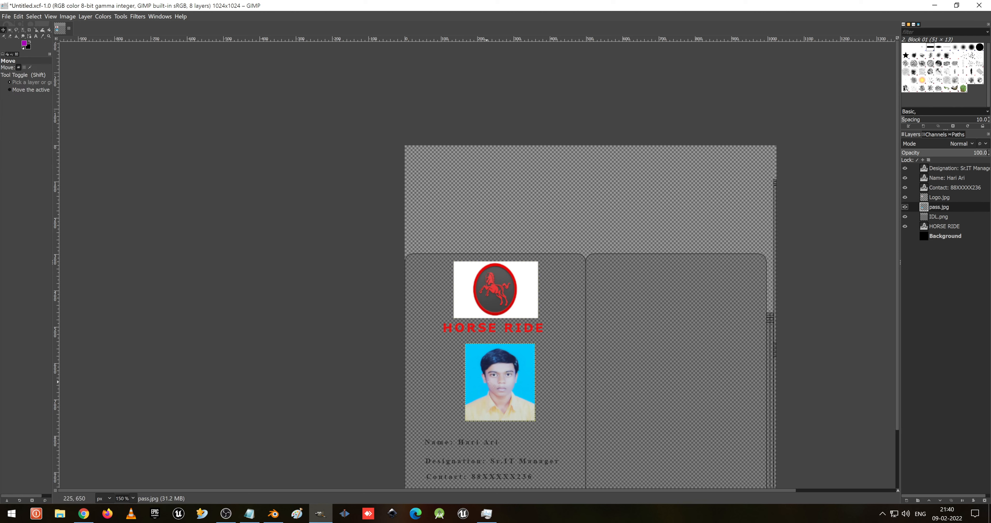
{"action": "left_click_drag", "start_coordinate": [506, 385], "coordinate": [504, 386]}
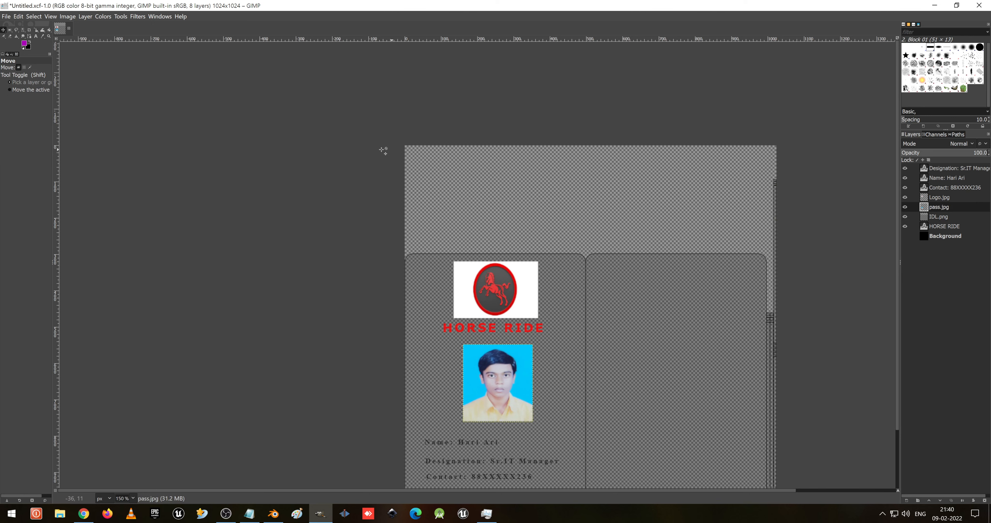
- Save the image and make the Background layer visible
{"action": "key", "text": "ctrl"}
{"action": "key", "text": "ctrl+s"}
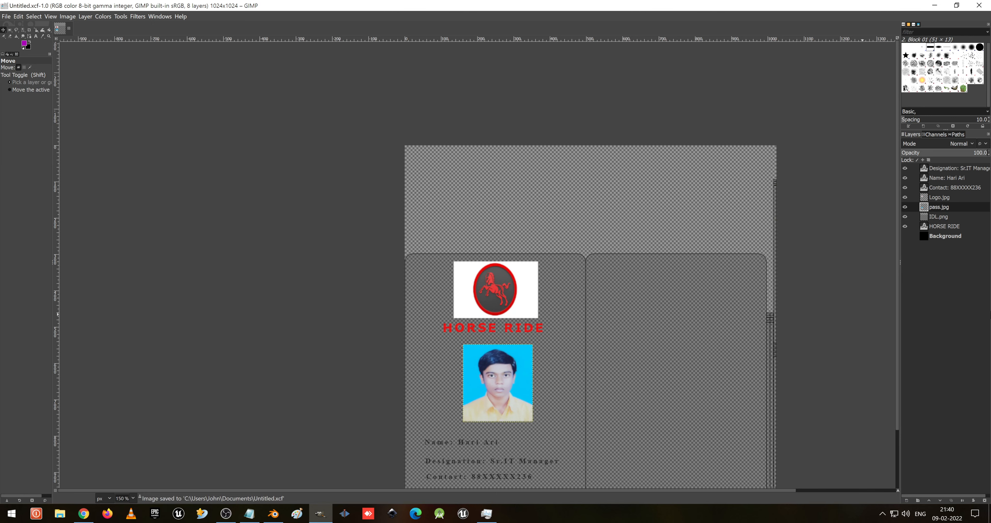
{"action": "left_click", "coordinate": [924, 237]}
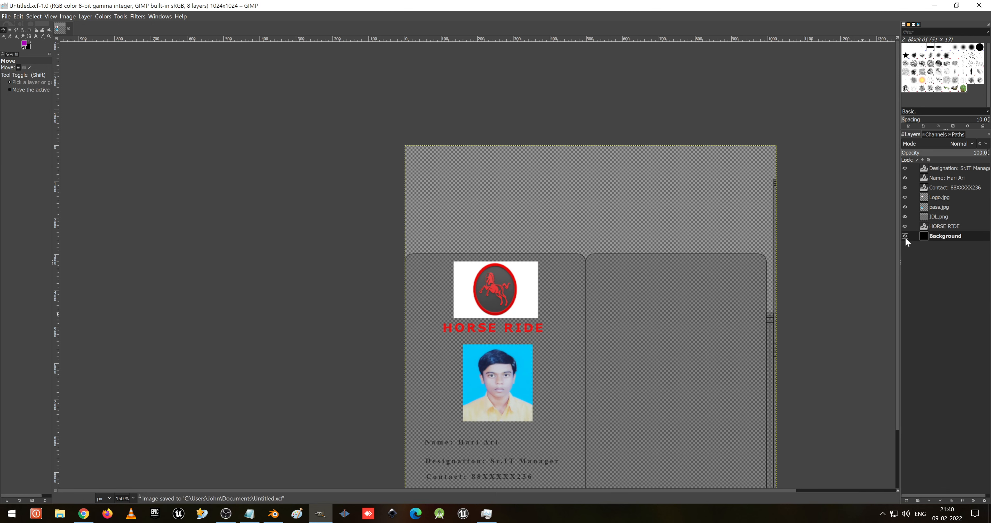
{"action": "left_click", "coordinate": [905, 236]}
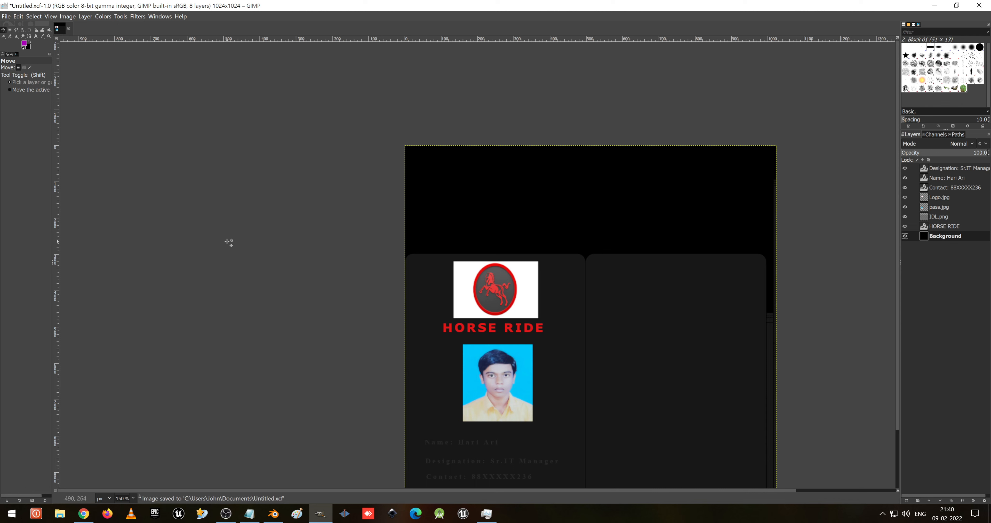
- Fill the Background layer with white using Bucket Fill
{"action": "left_click", "coordinate": [29, 42]}
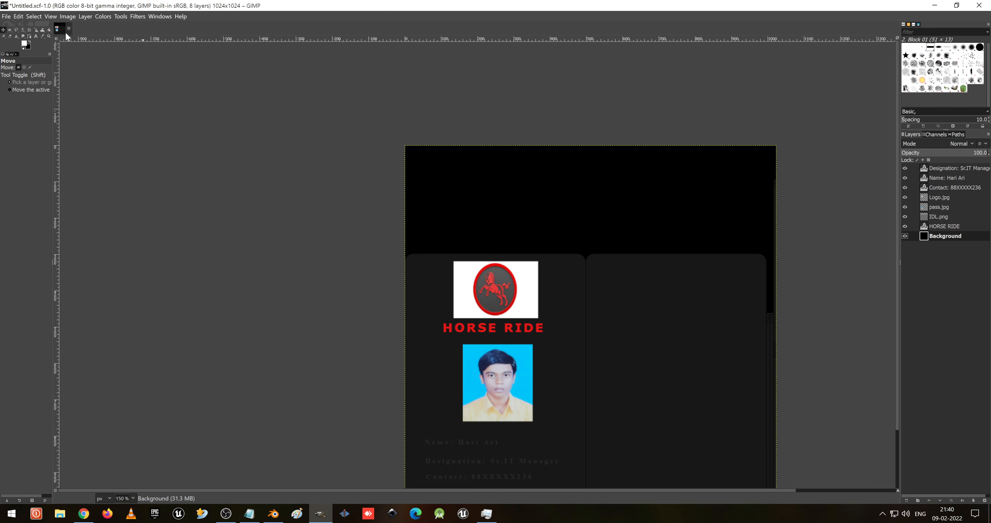
{"action": "left_click", "coordinate": [49, 30]}
{"action": "left_click", "coordinate": [599, 213]}
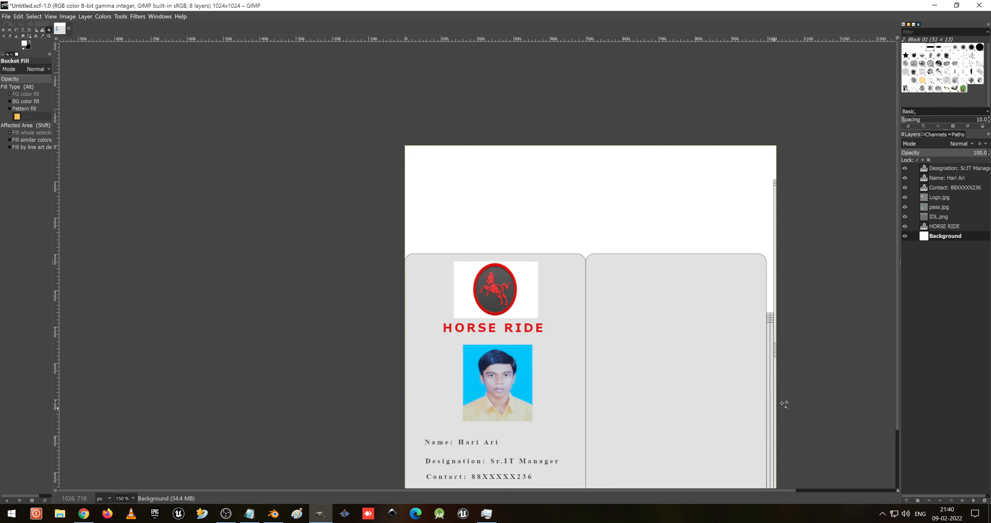
- Hide the IDL.png UV layout layer and save the image
{"action": "left_click", "coordinate": [906, 215]}
{"action": "scroll", "coordinate": [545, 330], "scroll_direction": "down", "scroll_amount": 2}
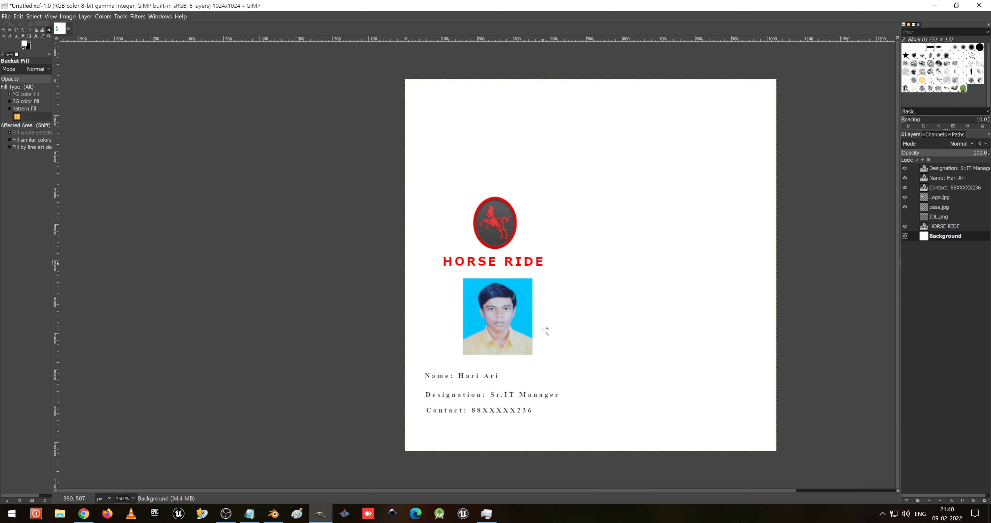
{"action": "key", "text": "ctrl+s"}
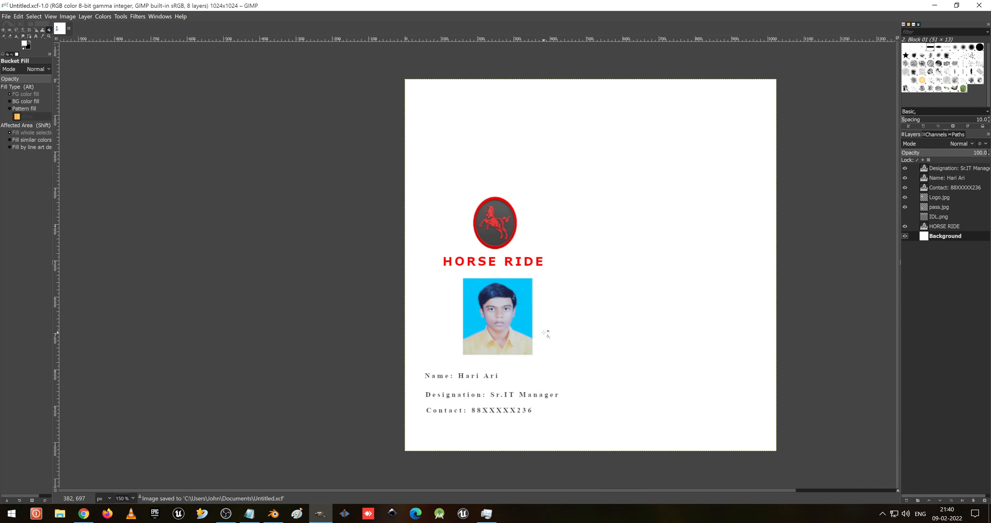
- Export the design as IDLC.png into the Layout folder
{"action": "left_click", "coordinate": [7, 16]}
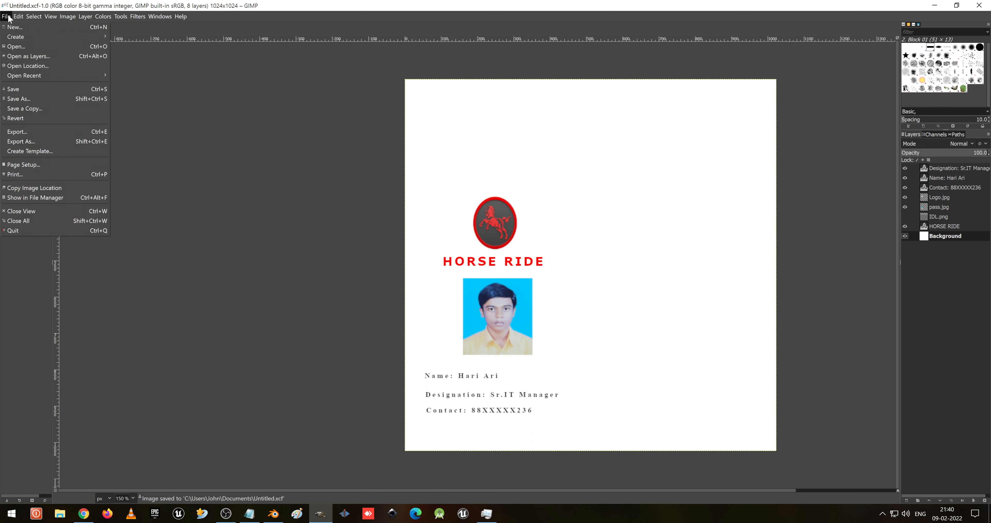
{"action": "left_click", "coordinate": [32, 137]}
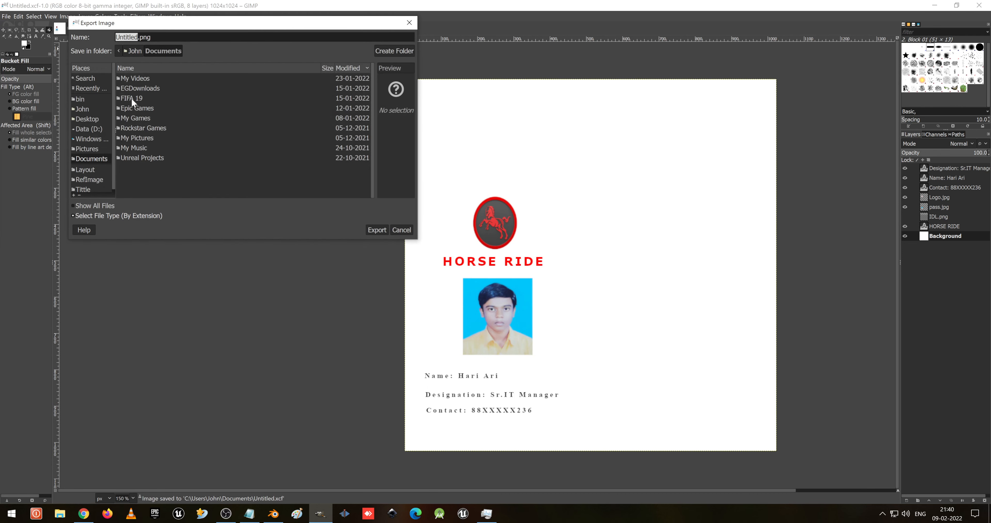
{"action": "left_click", "coordinate": [96, 167]}
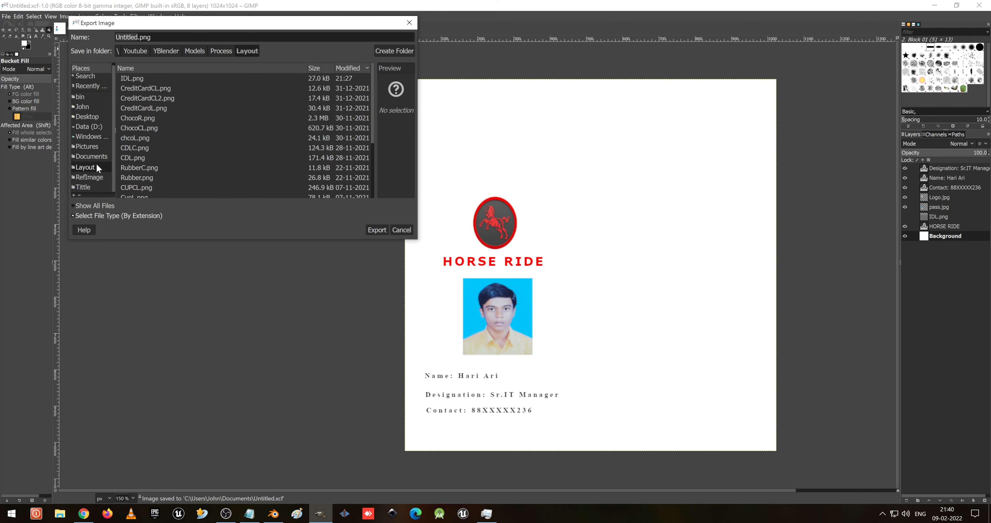
{"action": "double_click", "coordinate": [128, 38]}
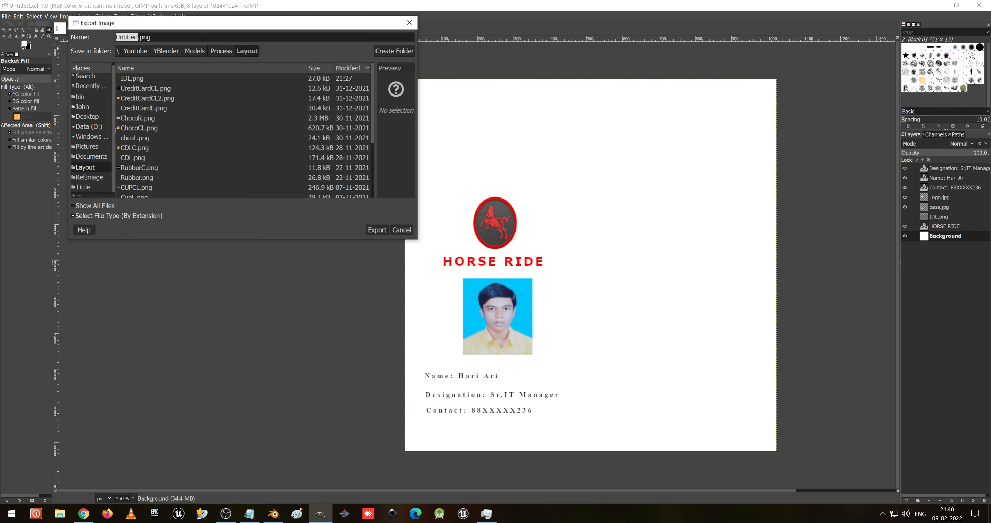
{"action": "type", "text": "IDLC"}
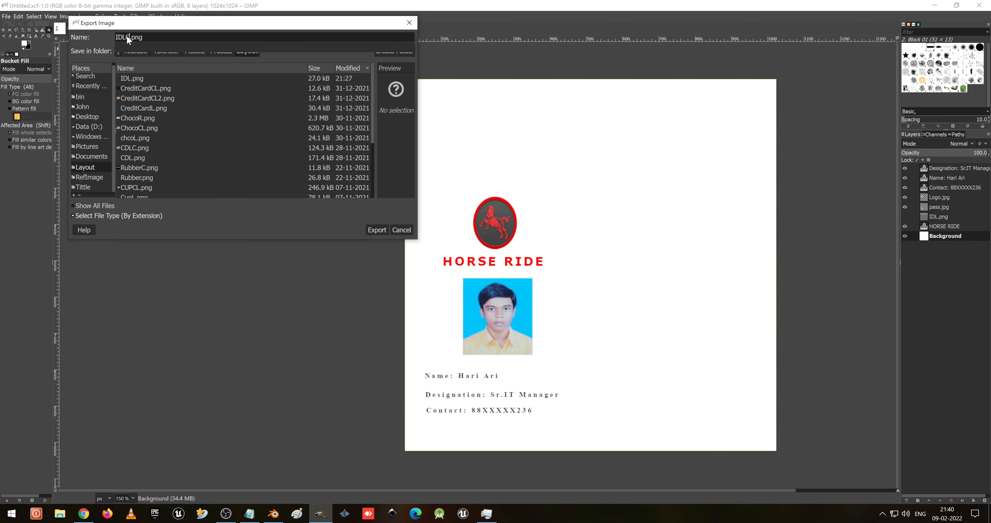
{"action": "left_click", "coordinate": [377, 229]}
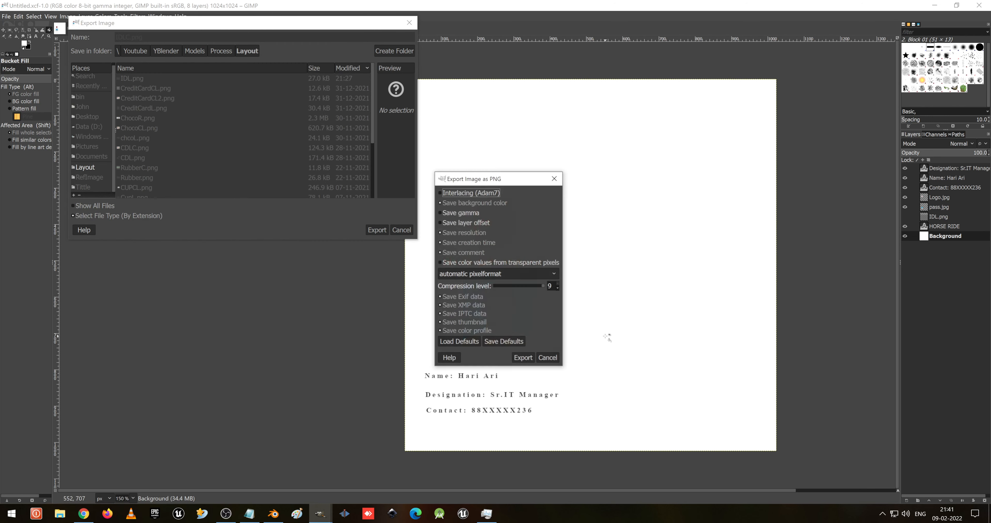
{"action": "left_click", "coordinate": [524, 358]}
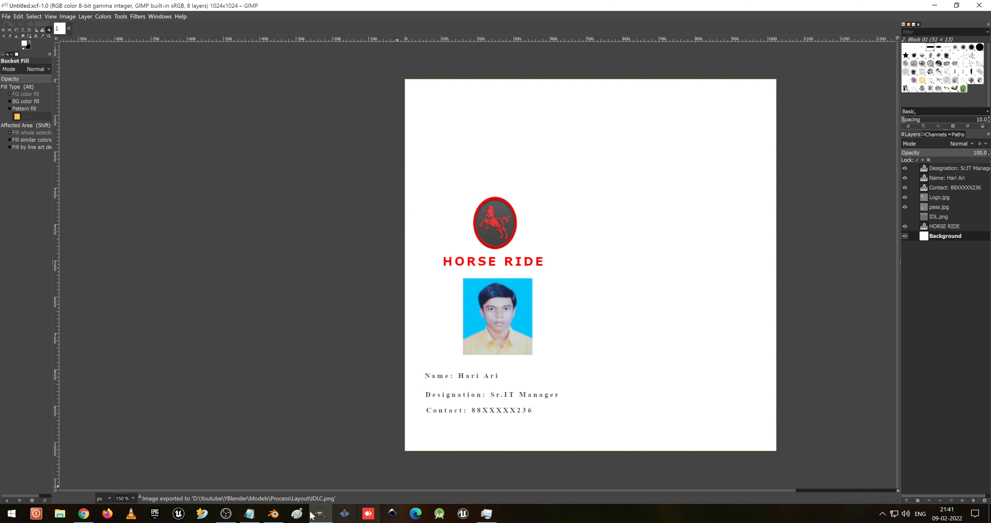
- Switch to Blender's Shading workspace and add a new material to the card
{"action": "left_click", "coordinate": [273, 513]}
{"action": "scroll", "coordinate": [377, 161], "scroll_direction": "down", "scroll_amount": 2}
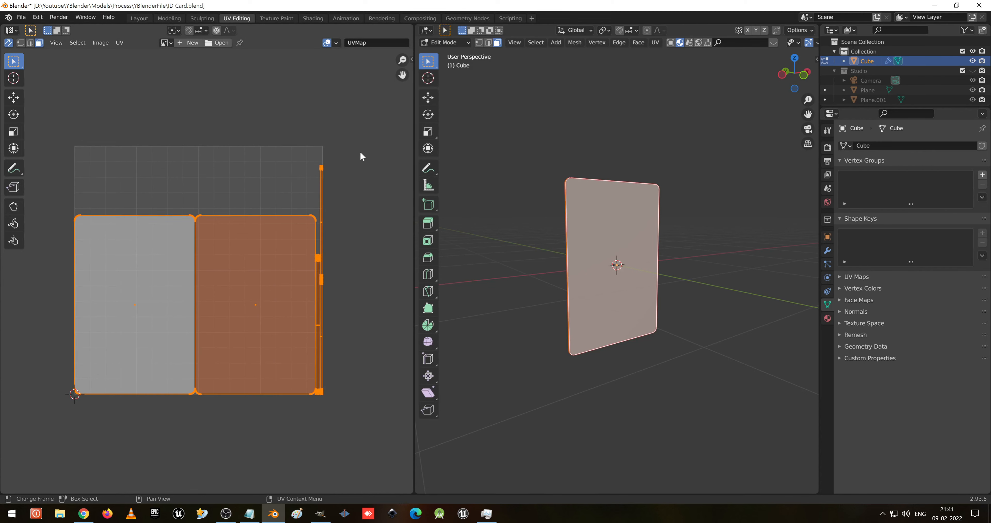
{"action": "left_click", "coordinate": [316, 19]}
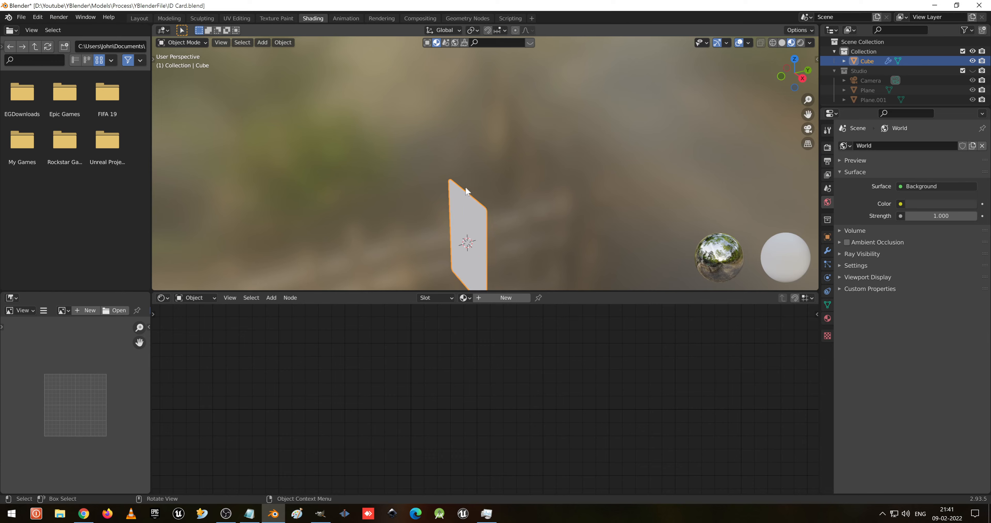
{"action": "middle_click_drag", "start_coordinate": [465, 187], "coordinate": [534, 135]}
{"action": "left_click", "coordinate": [493, 297]}
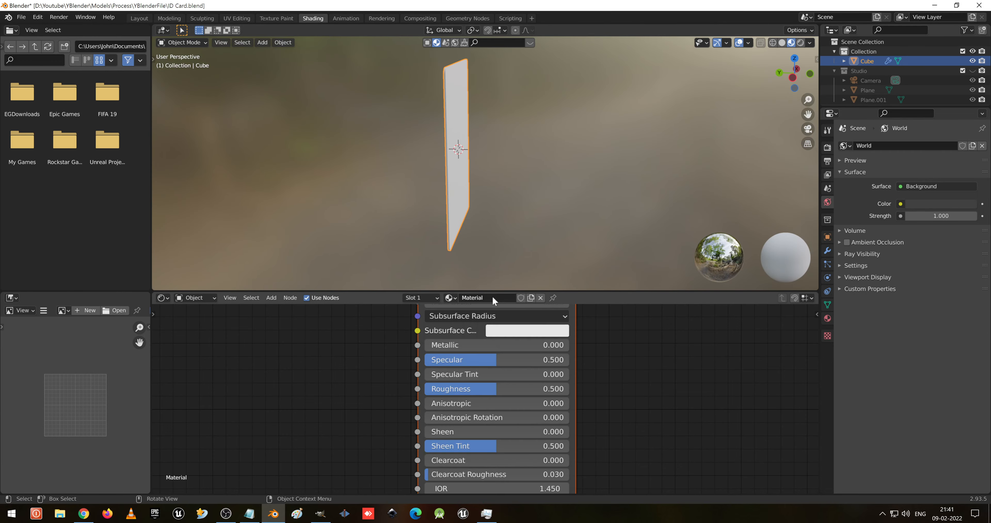
- Add an Image Texture node to the card's material in the shader editor
{"action": "key", "text": "Home"}
{"action": "scroll", "coordinate": [343, 343], "scroll_direction": "down", "scroll_amount": 5}
{"action": "middle_click_drag", "start_coordinate": [360, 343], "coordinate": [490, 333]}
{"action": "scroll", "coordinate": [439, 353], "scroll_direction": "up", "scroll_amount": 4}
{"action": "key", "text": "shift+a"}
{"action": "left_click", "coordinate": [396, 350]}
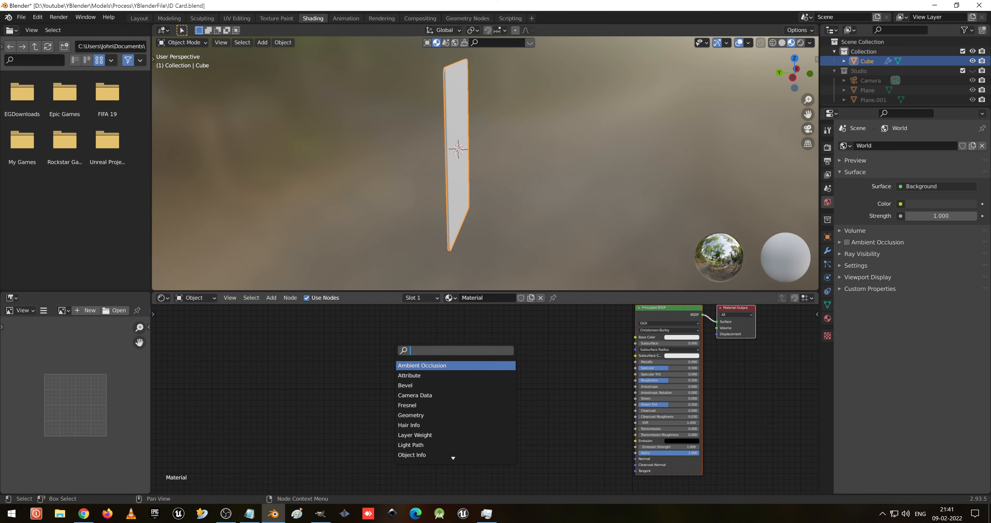
{"action": "type", "text": "um"}
{"action": "key", "text": "BackSpace"}
{"action": "key", "text": "BackSpace"}
{"action": "type", "text": "image"}
{"action": "key", "text": "Return"}
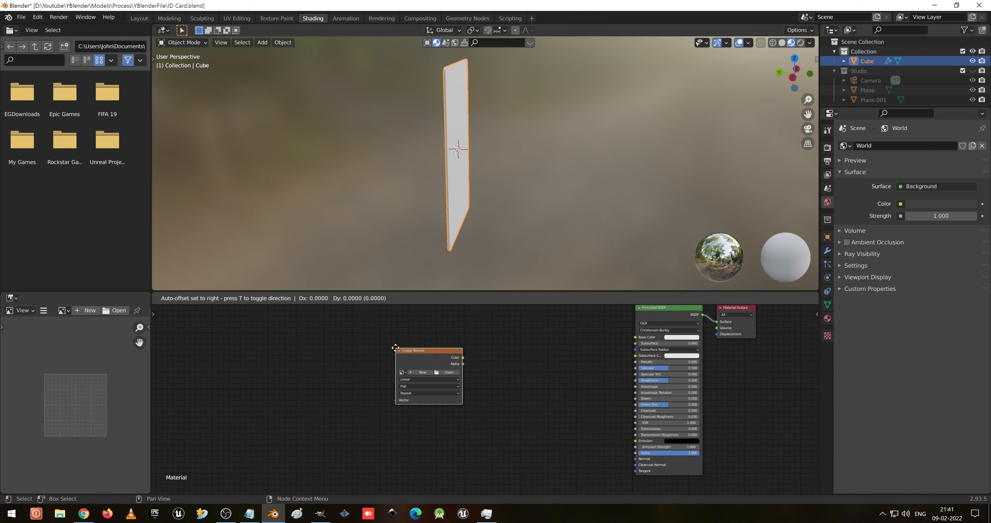
{"action": "left_click", "coordinate": [396, 348]}
- Load IDLC.png from the Layout folder into the Image Texture node
{"action": "left_click", "coordinate": [447, 372]}
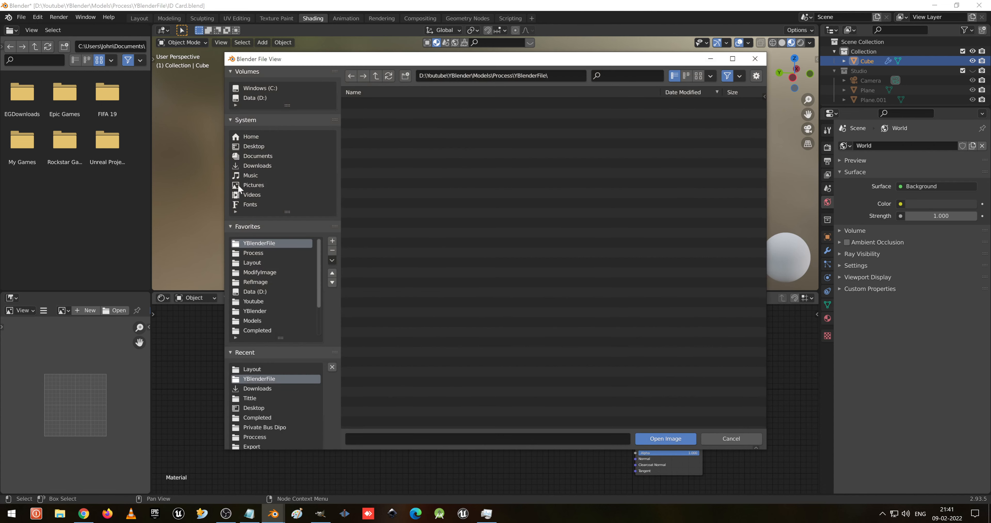
{"action": "left_click", "coordinate": [268, 262]}
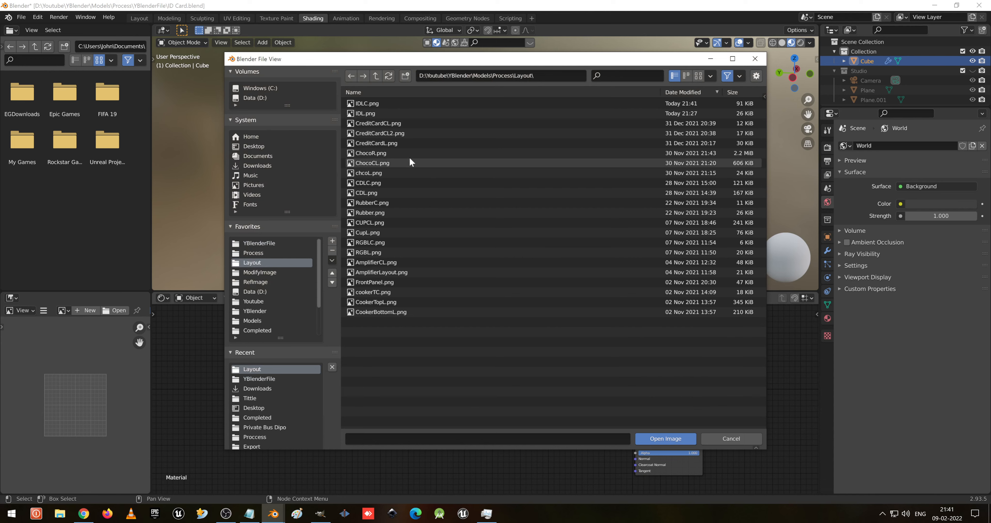
{"action": "double_click", "coordinate": [365, 102]}
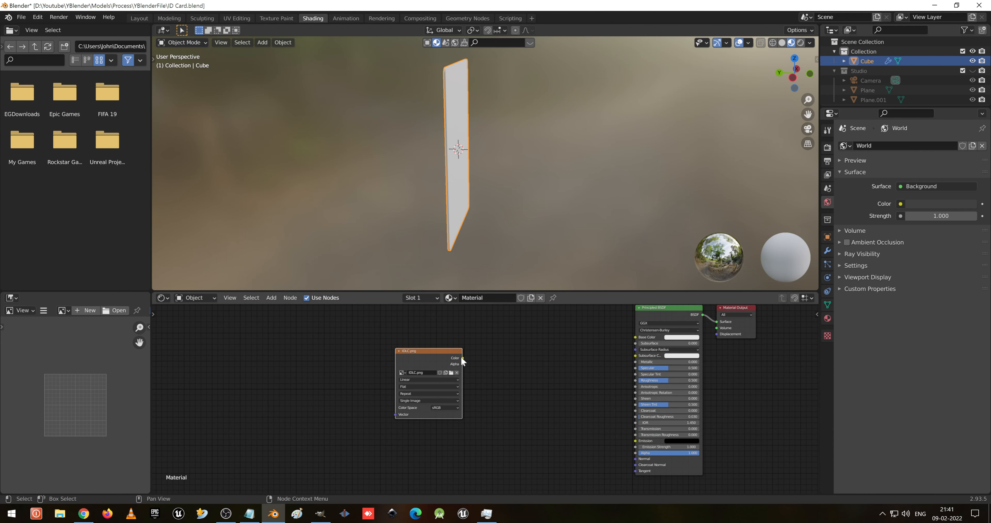
- Connect the image texture's Color output to the Principled BSDF Base Color input
{"action": "left_click_drag", "start_coordinate": [473, 356], "coordinate": [636, 337]}
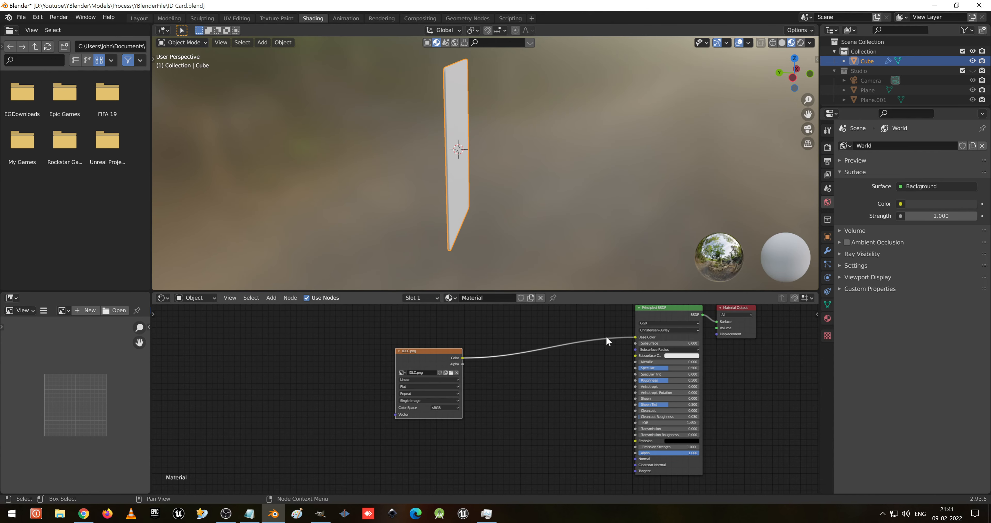
{"action": "middle_click_drag", "start_coordinate": [488, 147], "coordinate": [499, 184]}
{"action": "scroll", "coordinate": [485, 162], "scroll_direction": "up", "scroll_amount": 5}
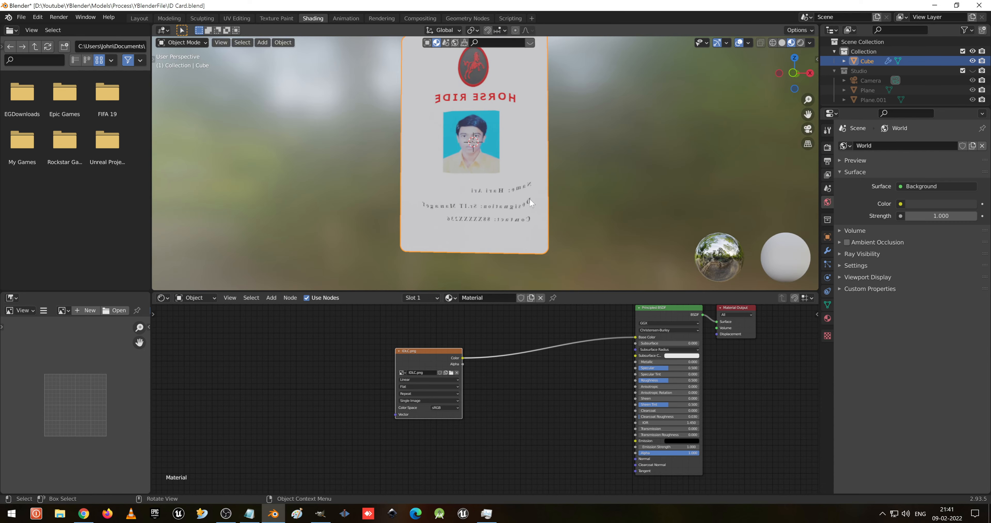
{"action": "scroll", "coordinate": [535, 205], "scroll_direction": "up", "scroll_amount": 2}
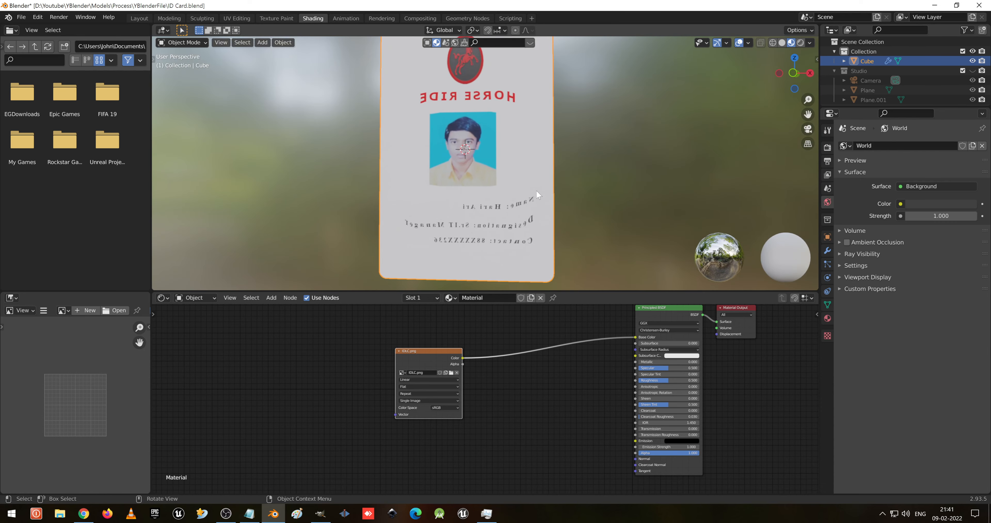
- Add Texture Coordinate and Mapping nodes to the image texture with Node Wrangler
{"action": "scroll", "coordinate": [536, 189], "scroll_direction": "down", "scroll_amount": 2}
{"action": "mouse_move", "coordinate": [507, 148]}
{"action": "middle_mouse_down"}
{"action": "mouse_move", "coordinate": [484, 154]}
{"action": "mouse_move", "coordinate": [508, 158]}
{"action": "middle_mouse_up"}
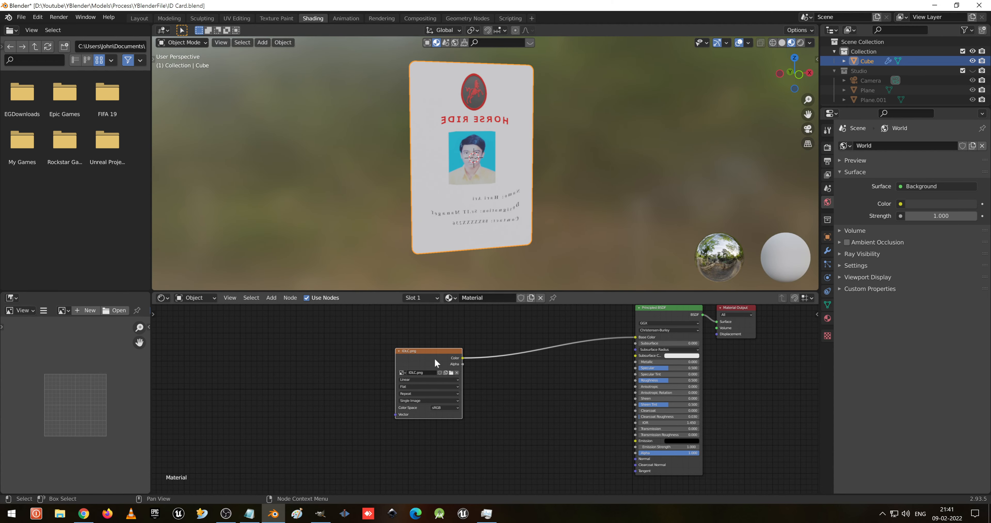
{"action": "key", "text": "ctrl"}
{"action": "key", "text": "ctrl+t"}
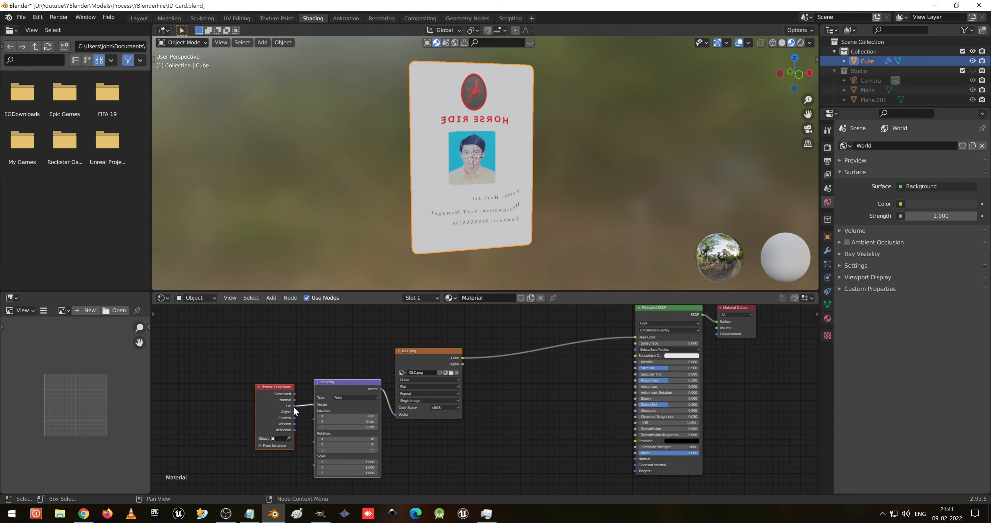
- Connect the Texture Coordinate node's UV output to the Mapping node's Vector input
{"action": "scroll", "coordinate": [293, 410], "scroll_direction": "up", "scroll_amount": 1}
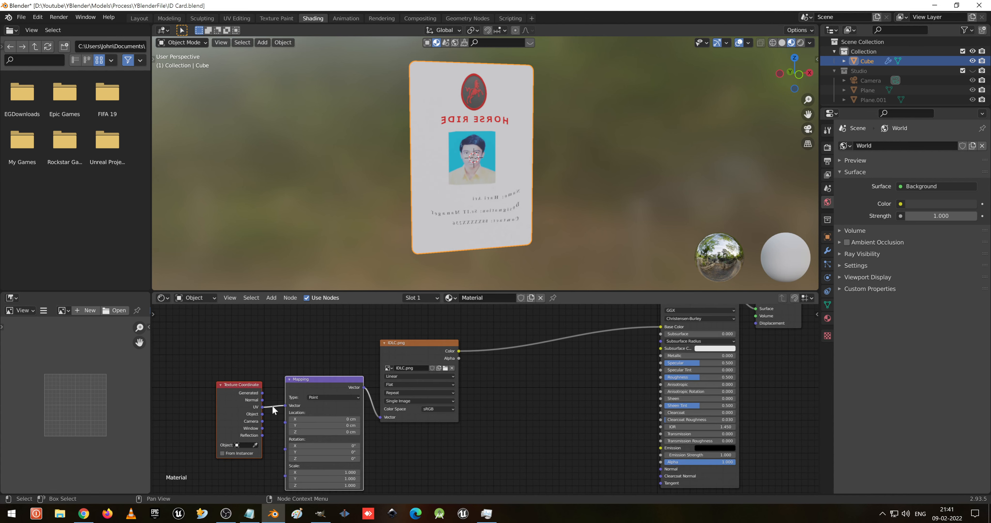
{"action": "left_click_drag", "start_coordinate": [262, 414], "coordinate": [291, 408]}
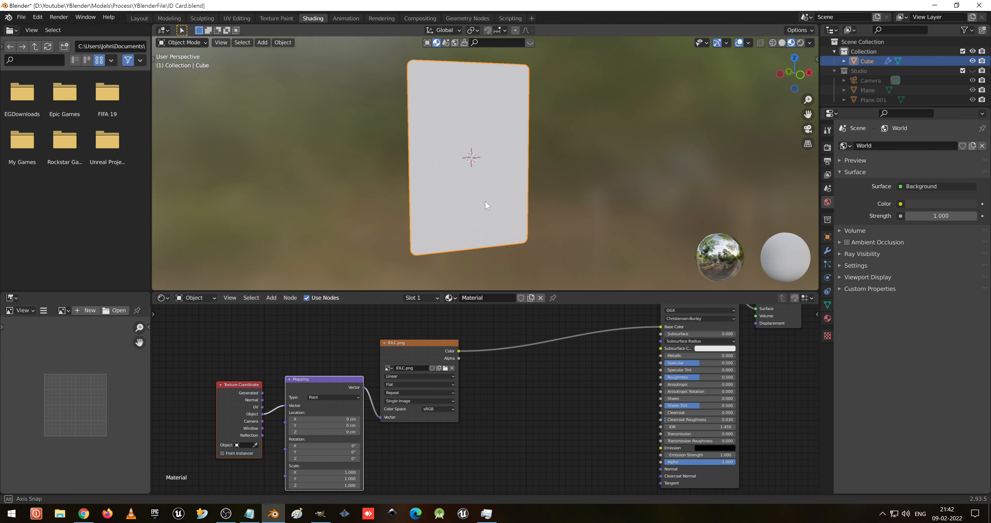
{"action": "mouse_move", "coordinate": [485, 200]}
{"action": "middle_mouse_down"}
{"action": "mouse_move", "coordinate": [640, 200]}
{"action": "mouse_move", "coordinate": [481, 196]}
{"action": "mouse_move", "coordinate": [492, 152]}
{"action": "mouse_move", "coordinate": [497, 207]}
{"action": "middle_mouse_up"}
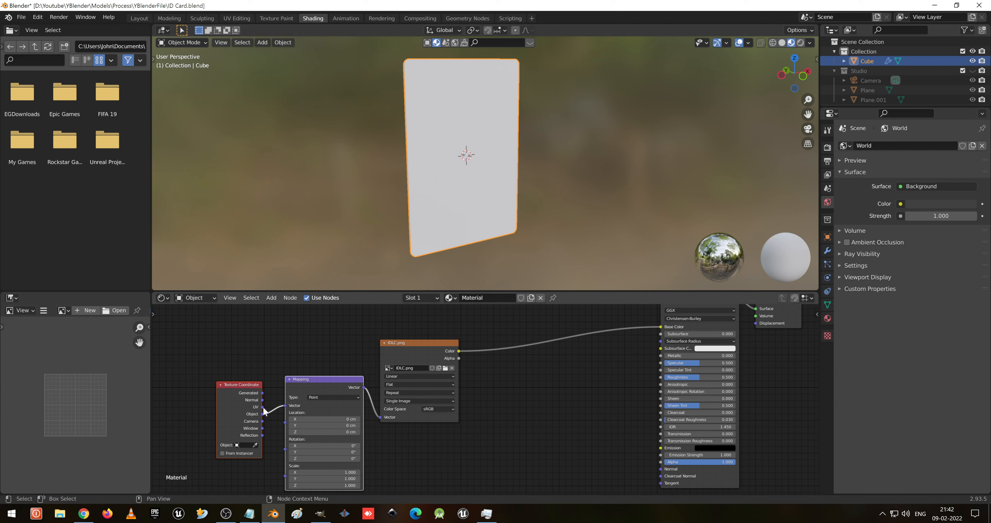
{"action": "left_click_drag", "start_coordinate": [293, 401], "coordinate": [279, 412]}
{"action": "left_click", "coordinate": [325, 405]}
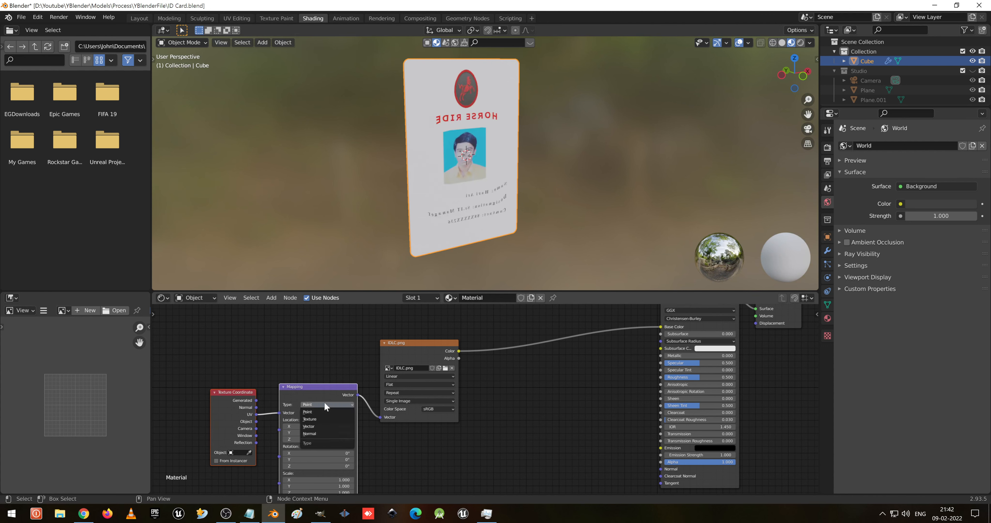
{"action": "left_click", "coordinate": [324, 418]}
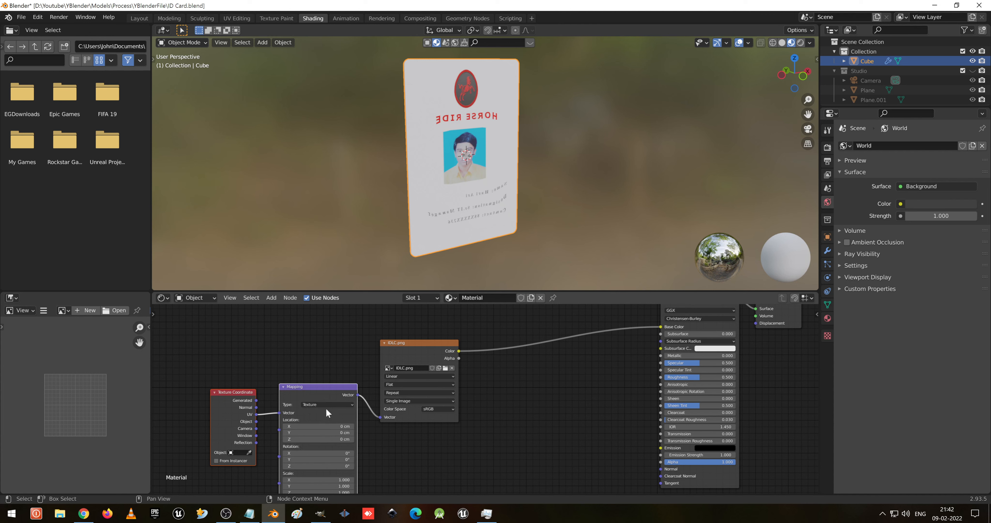
{"action": "left_click", "coordinate": [323, 404]}
{"action": "left_click", "coordinate": [322, 413]}
- Set the image texture's extension mode to Extend
{"action": "left_click", "coordinate": [404, 392]}
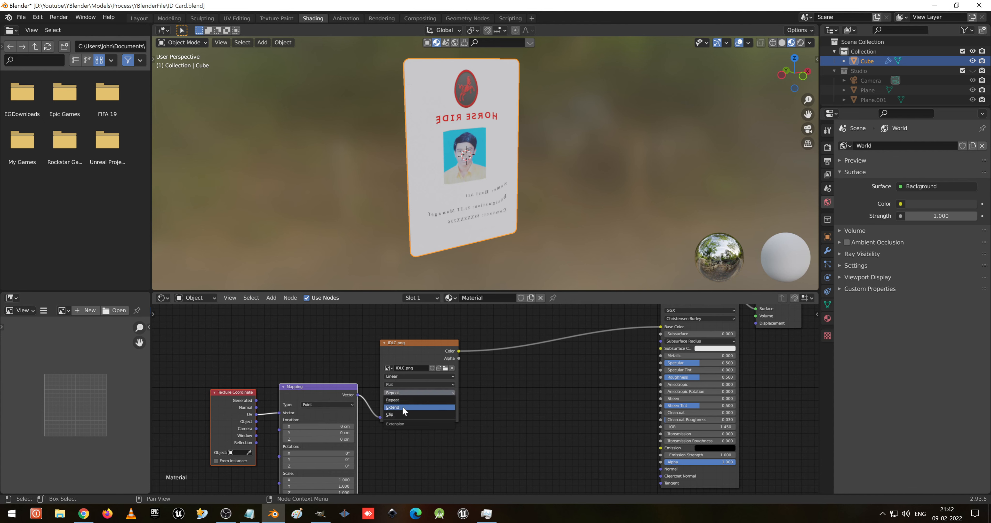
{"action": "left_click", "coordinate": [403, 407]}
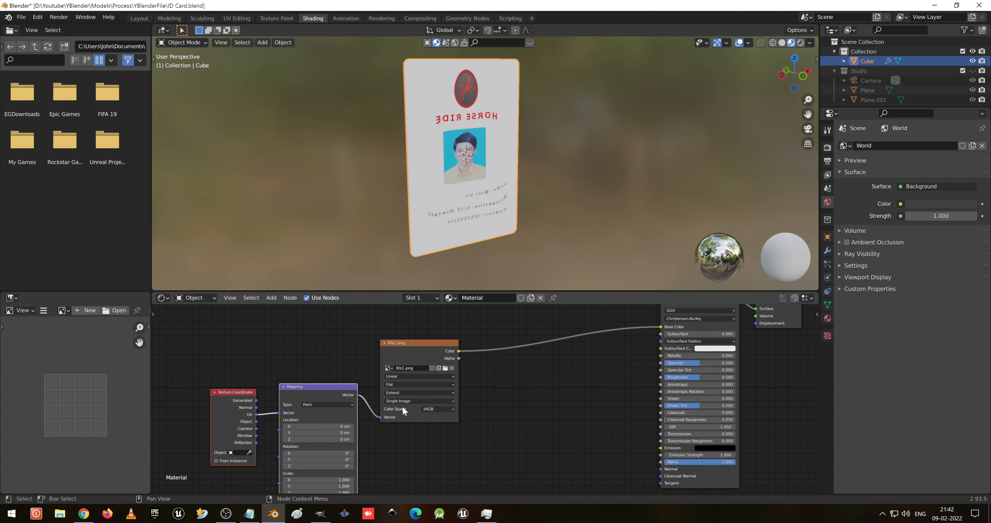
{"action": "left_click", "coordinate": [415, 402]}
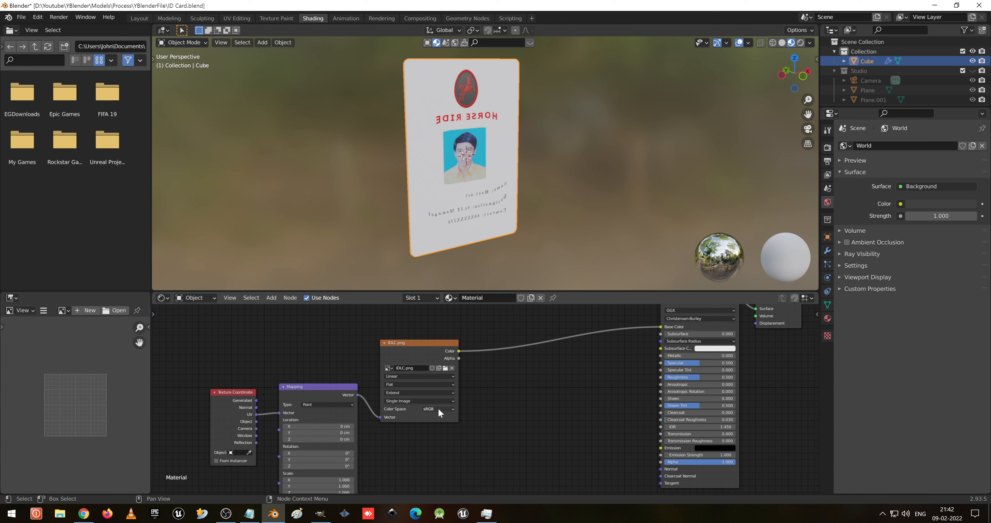
- Examine the textured card up close in the viewport
{"action": "left_click", "coordinate": [416, 376]}
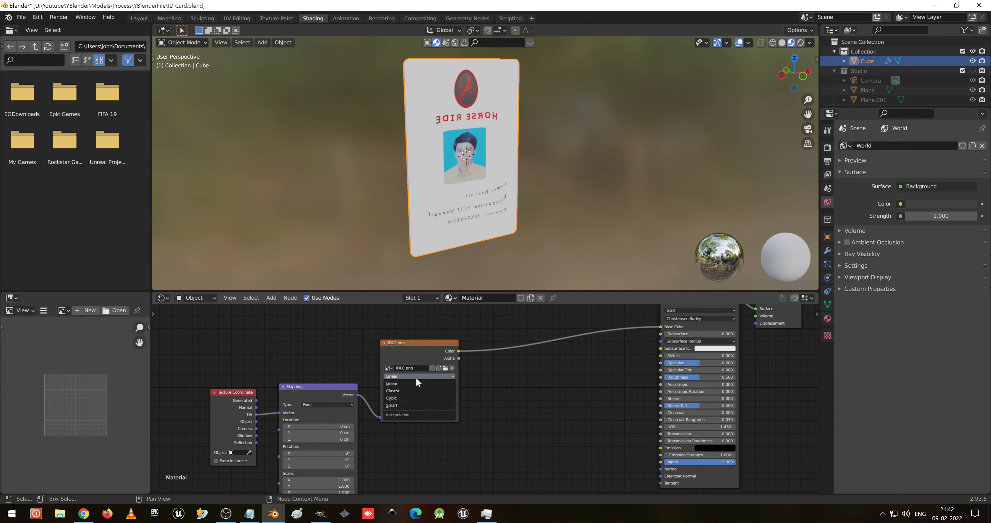
{"action": "scroll", "coordinate": [567, 394], "scroll_direction": "down", "scroll_amount": 1}
{"action": "middle_click_drag", "start_coordinate": [559, 396], "coordinate": [497, 425]}
{"action": "scroll", "coordinate": [487, 195], "scroll_direction": "down", "scroll_amount": 1}
{"action": "mouse_move", "coordinate": [487, 195]}
{"action": "middle_mouse_down"}
{"action": "mouse_move", "coordinate": [478, 170]}
{"action": "mouse_move", "coordinate": [466, 205]}
{"action": "mouse_move", "coordinate": [488, 207]}
{"action": "mouse_move", "coordinate": [479, 188]}
{"action": "middle_mouse_up"}
{"action": "scroll", "coordinate": [500, 142], "scroll_direction": "up", "scroll_amount": 3}
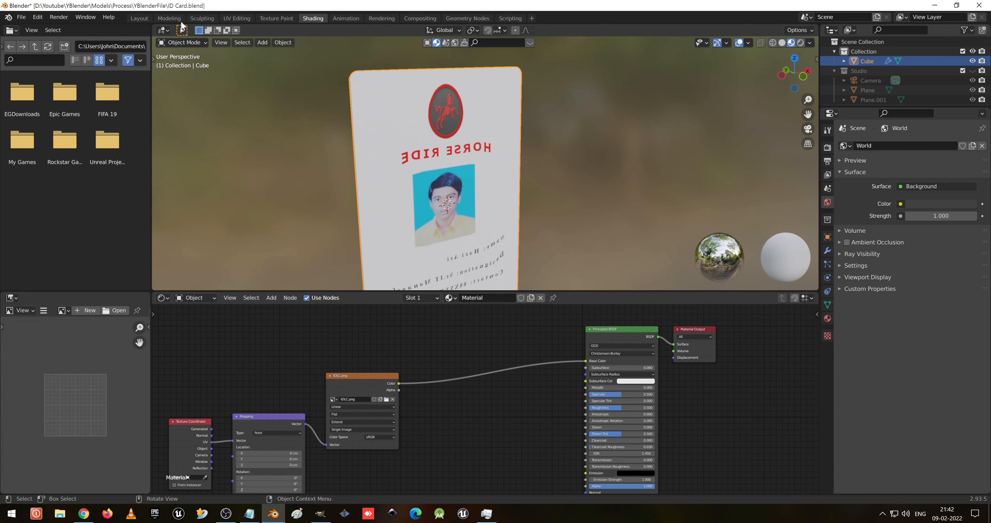
- Open the UV Editing workspace and select all of the card's UVs
{"action": "left_click", "coordinate": [239, 19]}
{"action": "scroll", "coordinate": [449, 250], "scroll_direction": "down", "scroll_amount": 4}
{"action": "scroll", "coordinate": [223, 287], "scroll_direction": "down", "scroll_amount": 3}
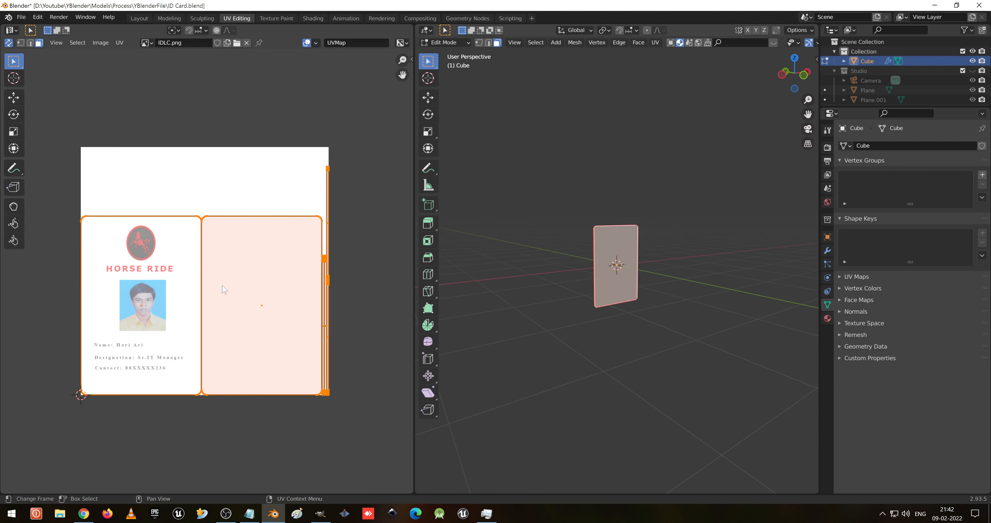
{"action": "left_click", "coordinate": [573, 294]}
{"action": "key", "text": "a"}
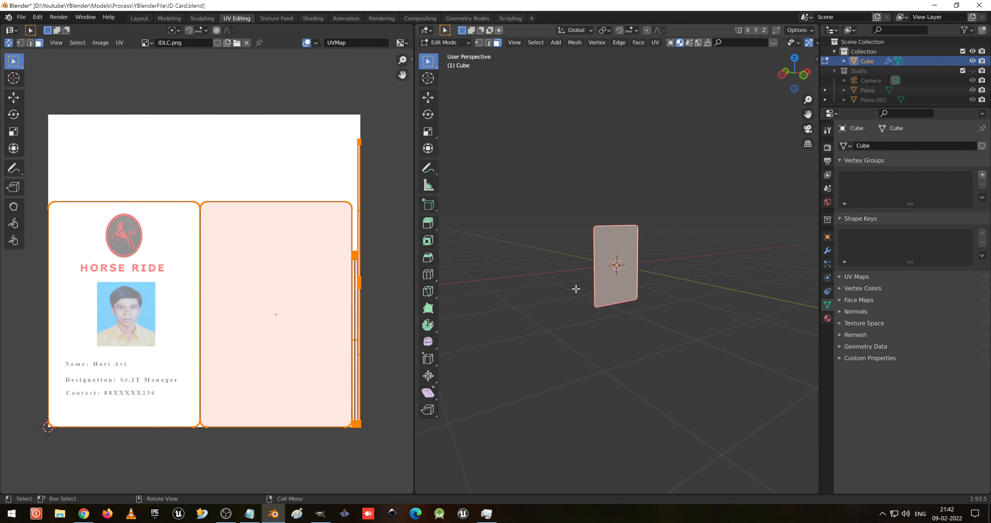
- Switch the viewport to material preview and mirror the selected UVs along X
{"action": "right_click", "coordinate": [171, 292]}
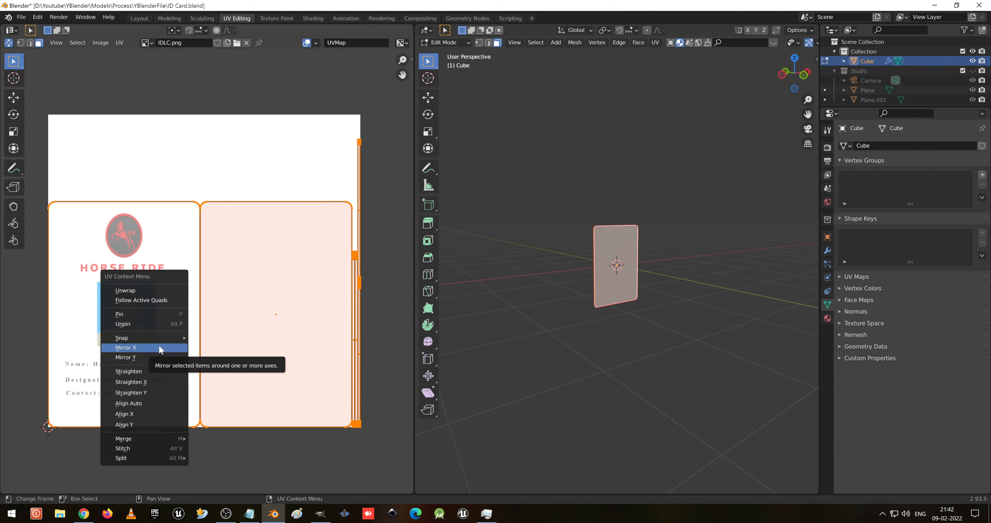
{"action": "key", "text": "z"}
{"action": "scroll", "coordinate": [606, 319], "scroll_direction": "up", "scroll_amount": 3}
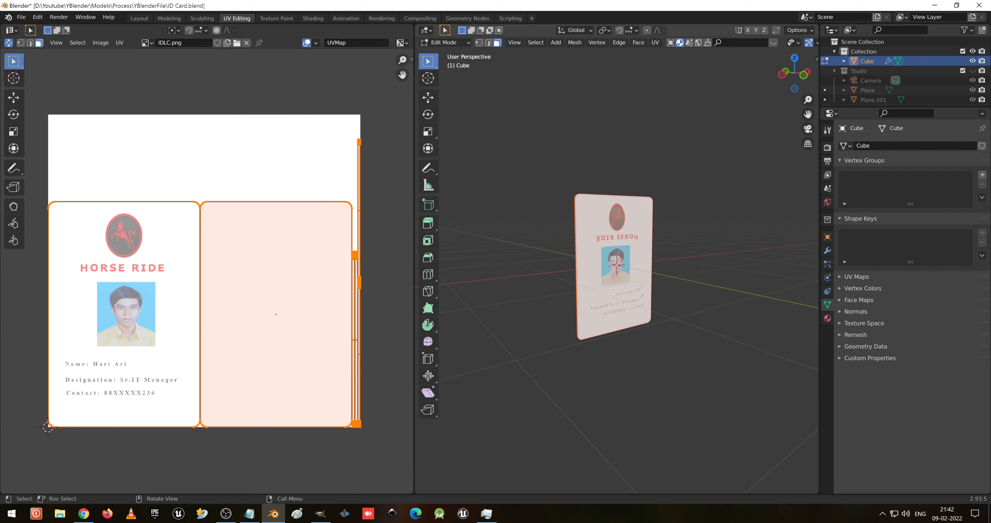
{"action": "right_click", "coordinate": [165, 290]}
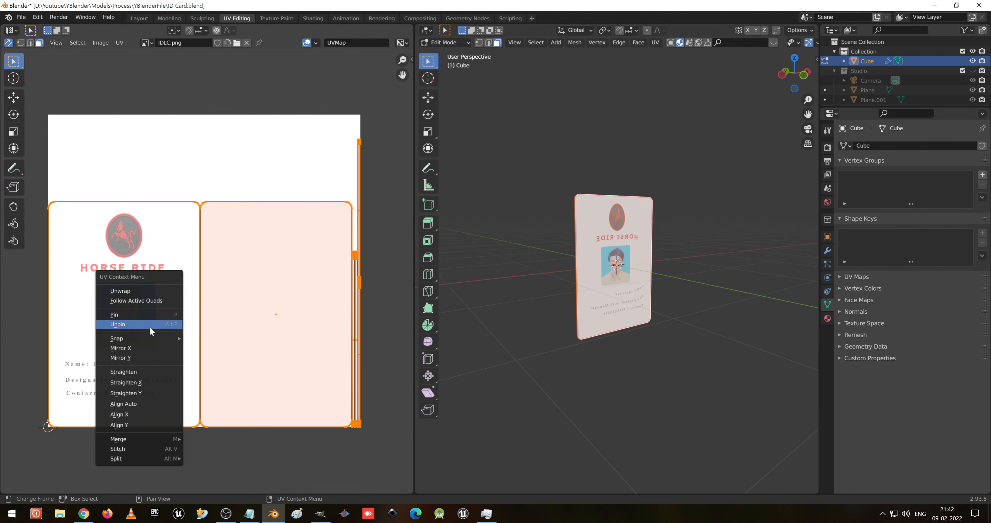
{"action": "left_click", "coordinate": [150, 348]}
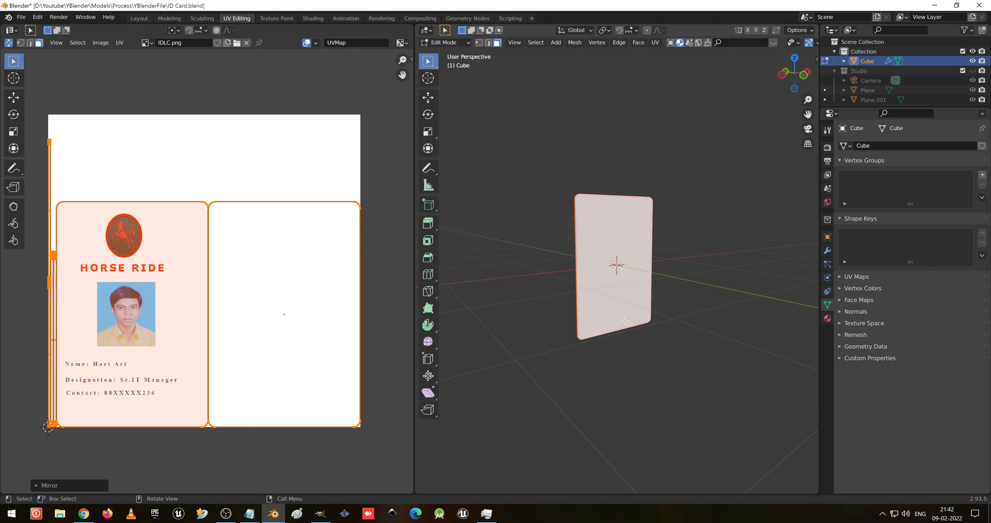
- Select the card's front face and try moving its UV island, cancelling the move
{"action": "middle_click_drag", "start_coordinate": [662, 284], "coordinate": [729, 285]}
{"action": "middle_click_drag", "start_coordinate": [637, 285], "coordinate": [675, 289]}
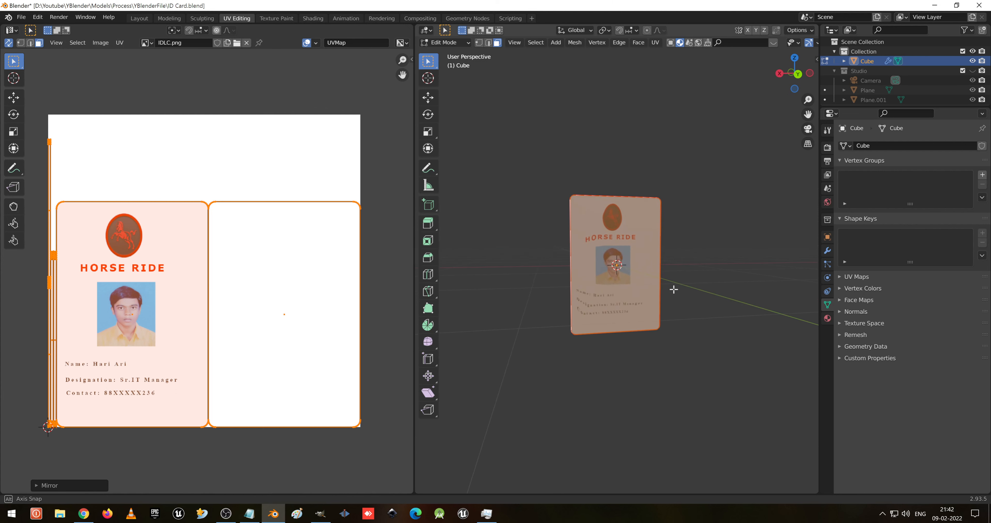
{"action": "scroll", "coordinate": [624, 301], "scroll_direction": "up", "scroll_amount": 4}
{"action": "middle_click_drag", "start_coordinate": [619, 323], "coordinate": [611, 302], "text": "shift"}
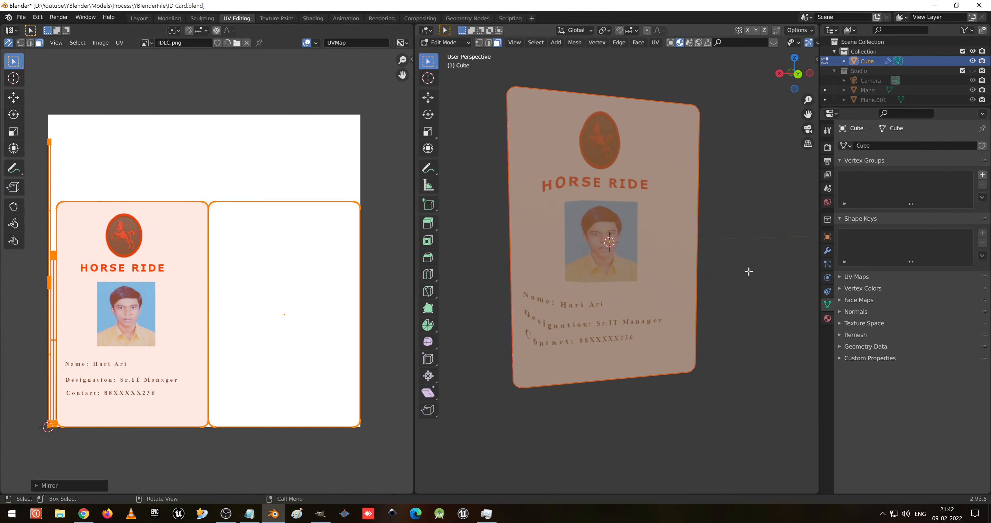
{"action": "key", "text": "alt+a"}
{"action": "left_click", "coordinate": [662, 278]}
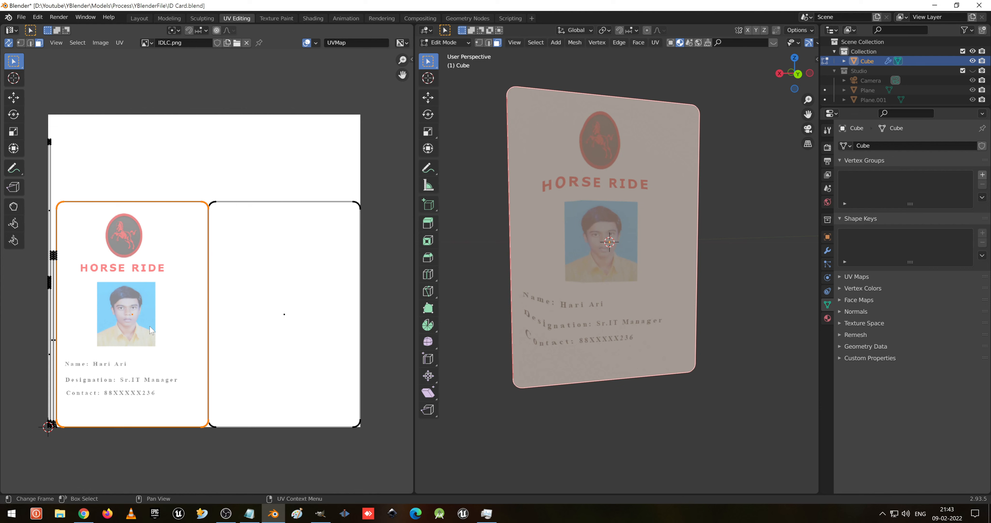
{"action": "key", "text": "g"}
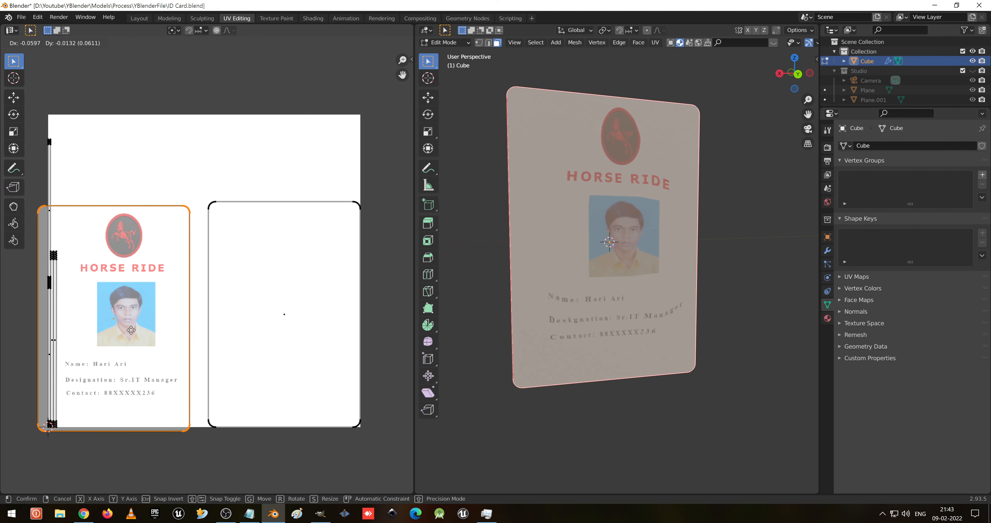
{"action": "right_click", "coordinate": [132, 330]}
- Check the card's transform in the Object Mode sidebar, then return to Edit Mode
{"action": "scroll", "coordinate": [616, 273], "scroll_direction": "down", "scroll_amount": 2}
{"action": "key", "text": "Tab"}
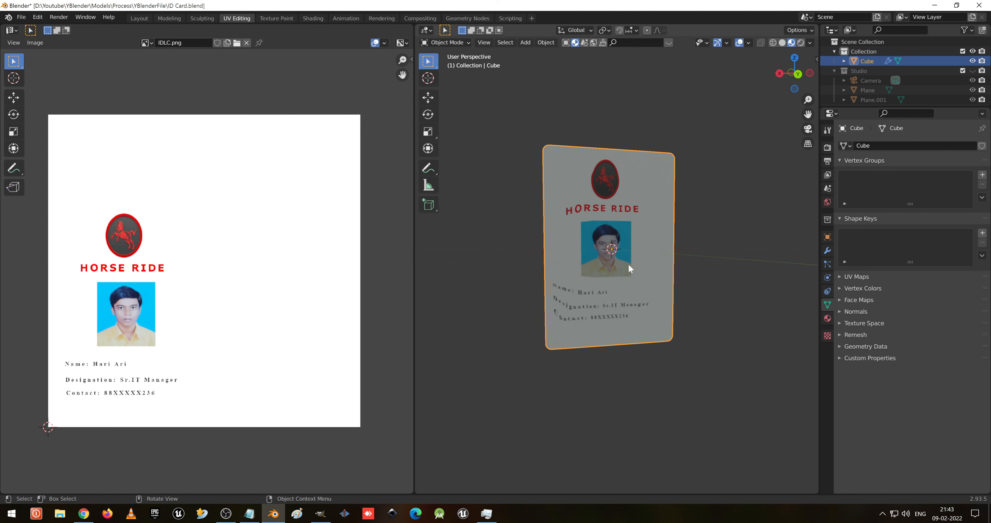
{"action": "key", "text": "n"}
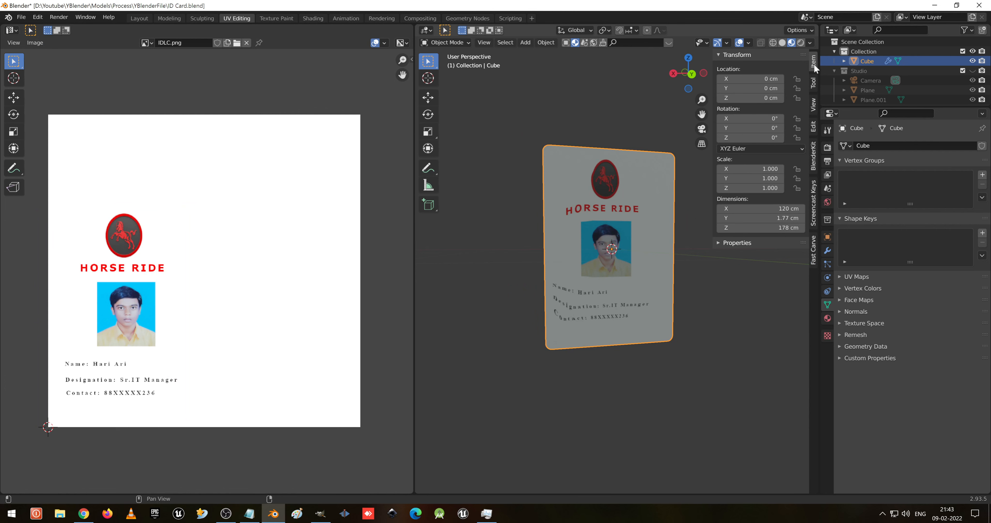
{"action": "scroll", "coordinate": [586, 295], "scroll_direction": "up", "scroll_amount": 1}
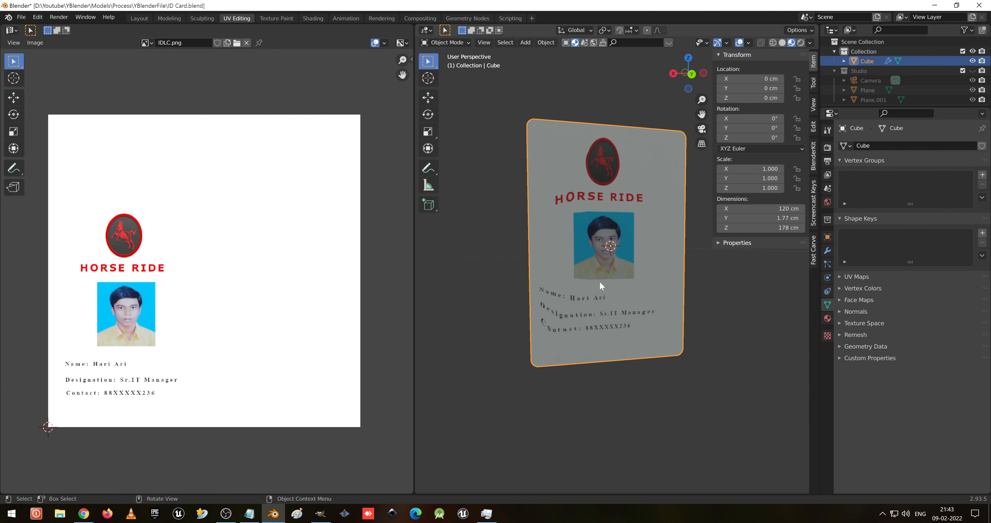
{"action": "key", "text": "Tab"}
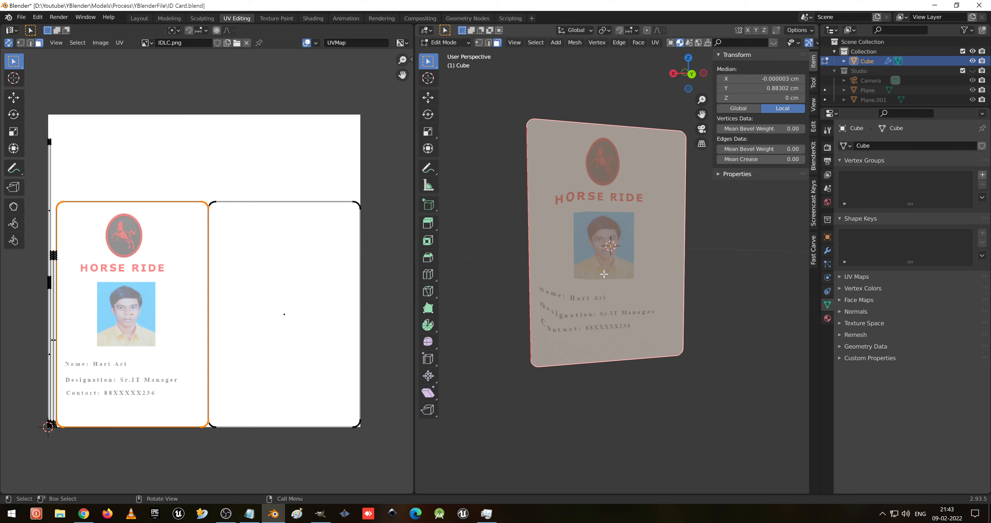
{"action": "key", "text": "u"}
{"action": "left_click", "coordinate": [606, 278]}
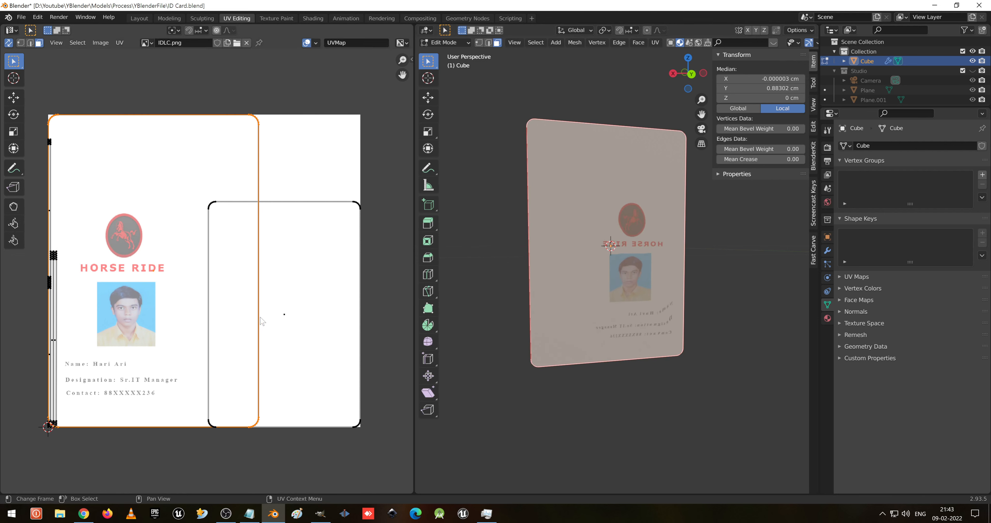
{"action": "left_click_drag", "start_coordinate": [262, 320], "coordinate": [229, 344]}
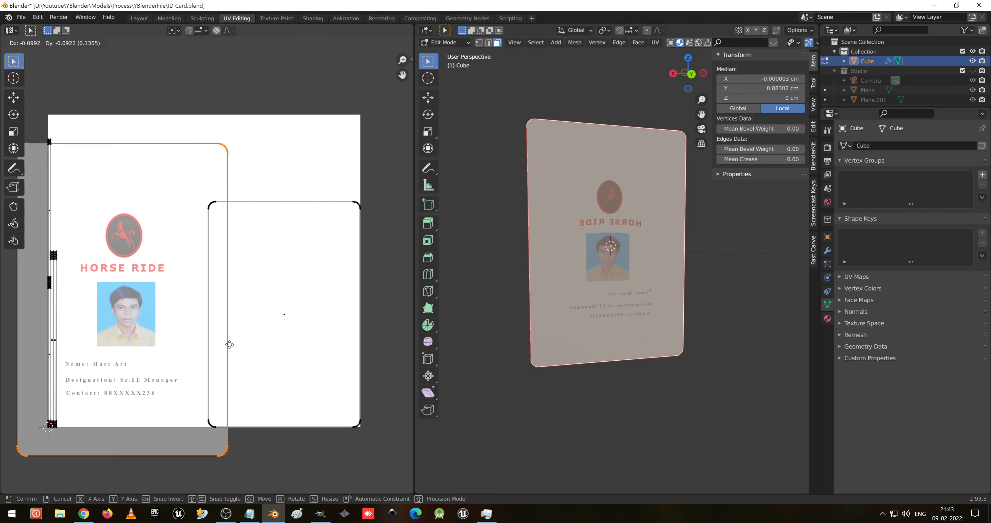
{"action": "right_click", "coordinate": [230, 346]}
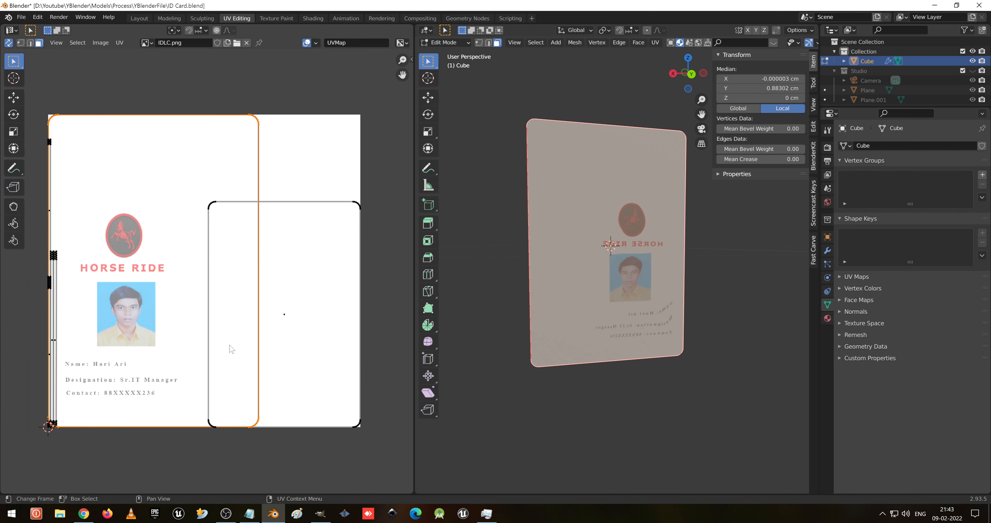
{"action": "key", "text": "ctrl+z"}
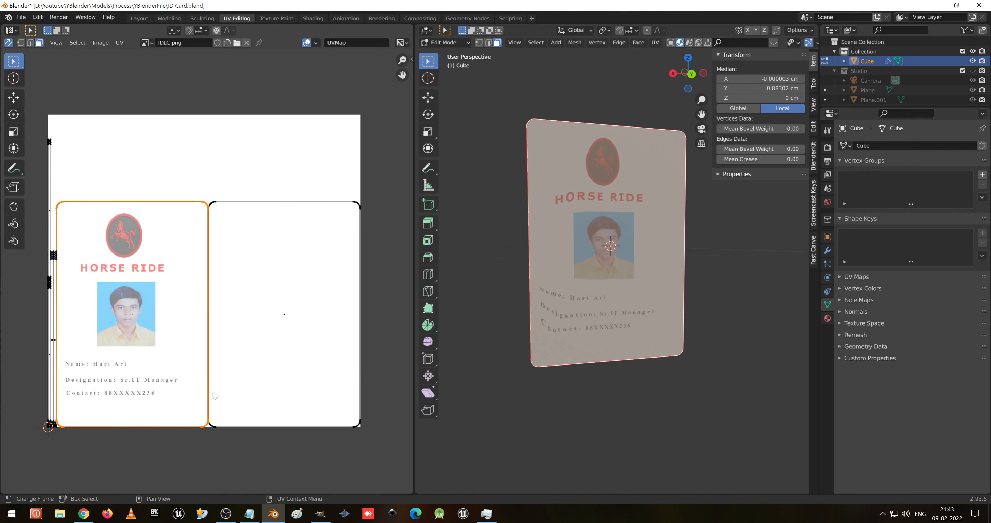
{"action": "key", "text": "s"}
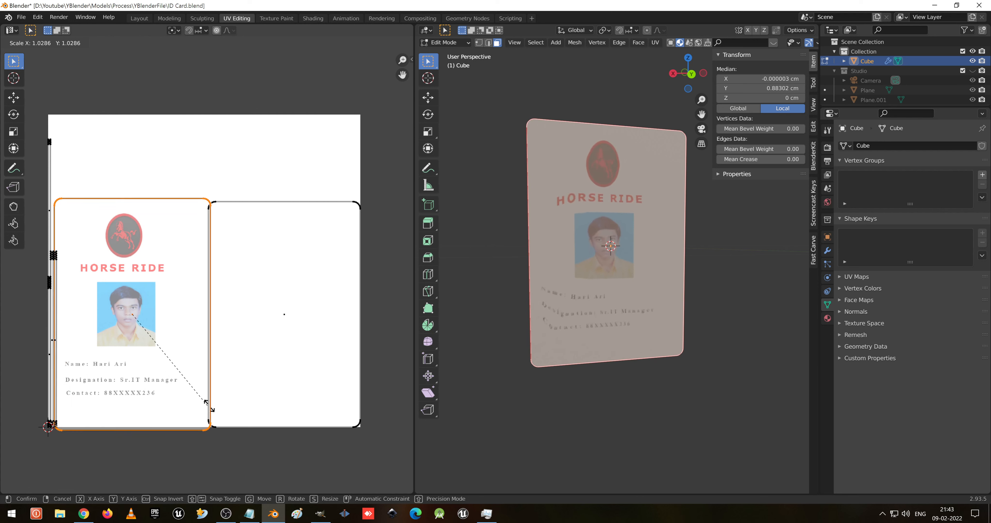
{"action": "left_click", "coordinate": [287, 413]}
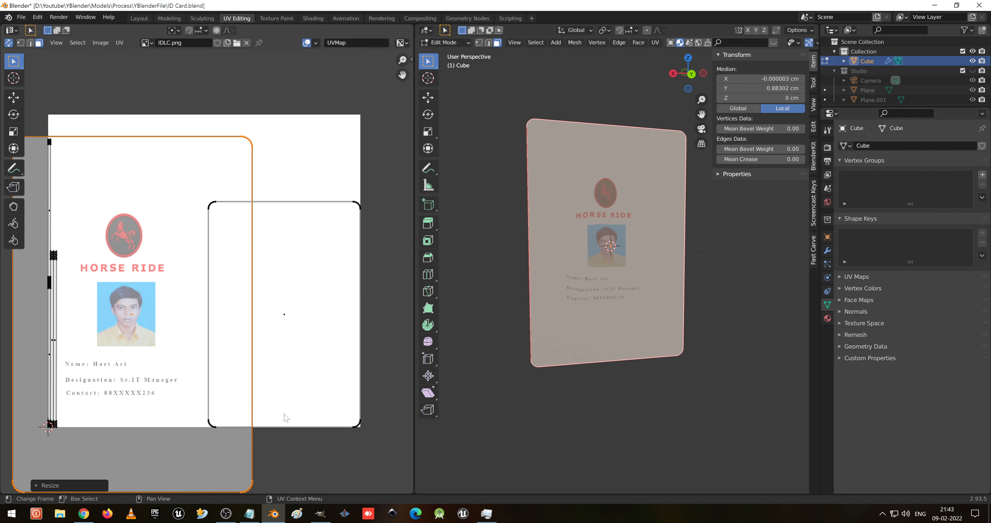
{"action": "key", "text": "ctrl+z"}
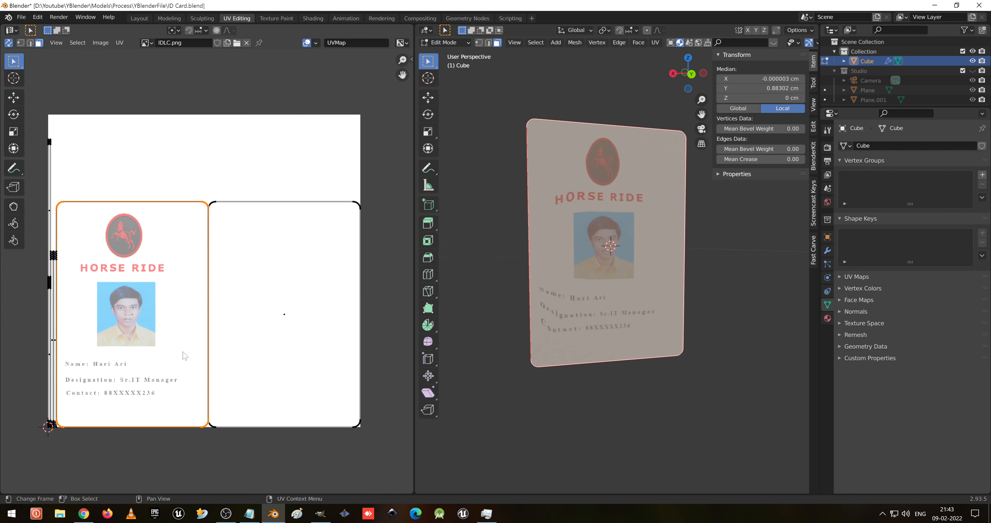
- Select all faces and apply Smart UV Project to the card with default settings
{"action": "key", "text": "a"}
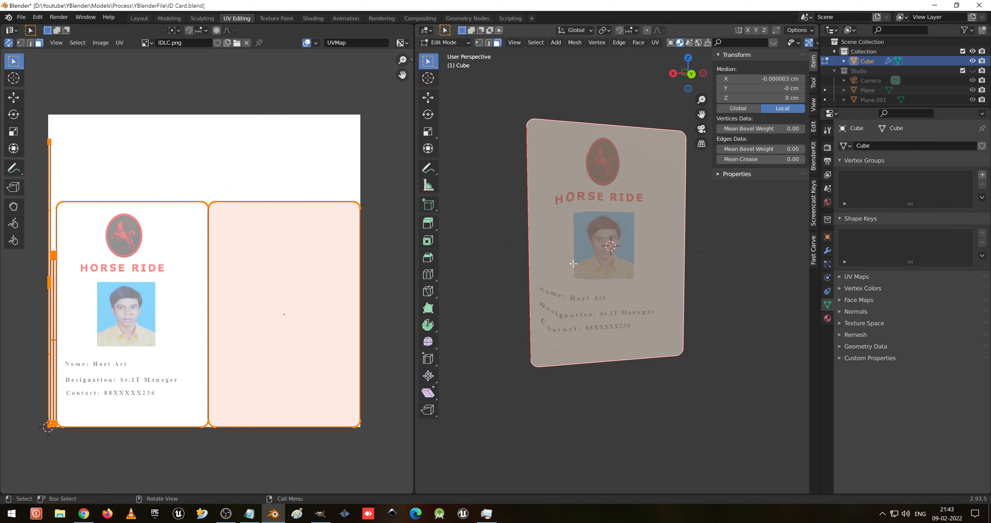
{"action": "key", "text": "u"}
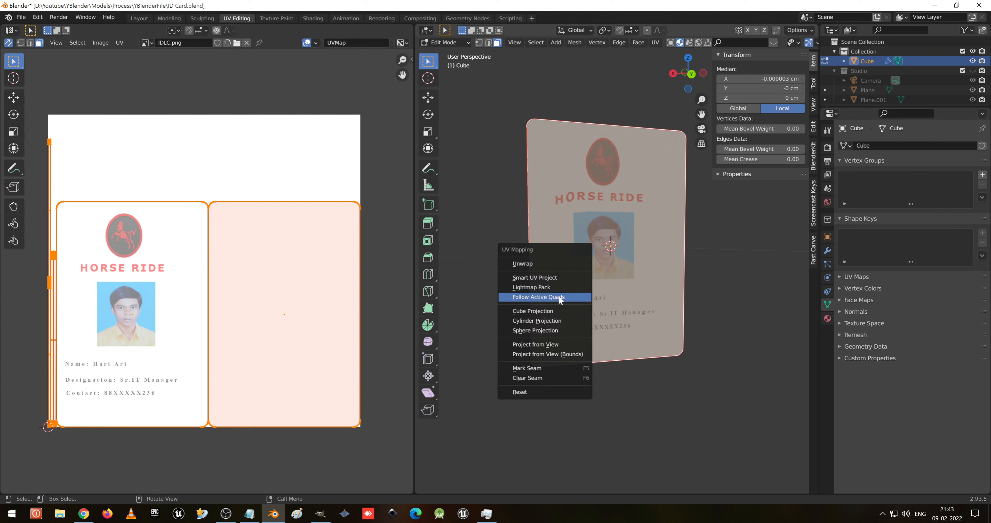
{"action": "left_click", "coordinate": [558, 278]}
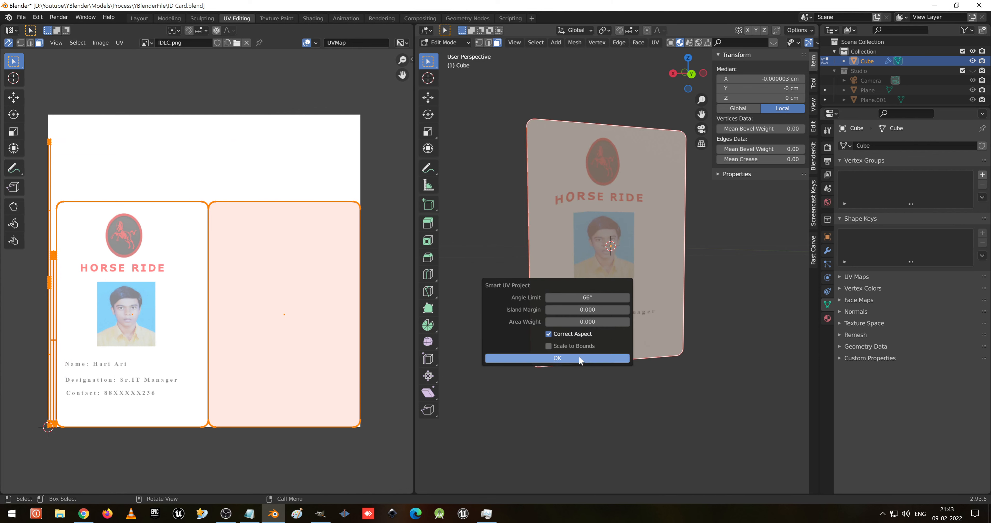
{"action": "left_click", "coordinate": [579, 356]}
{"action": "middle_click_drag", "start_coordinate": [547, 292], "coordinate": [700, 269]}
- Mirror the selected UVs along Y
{"action": "right_click", "coordinate": [92, 289]}
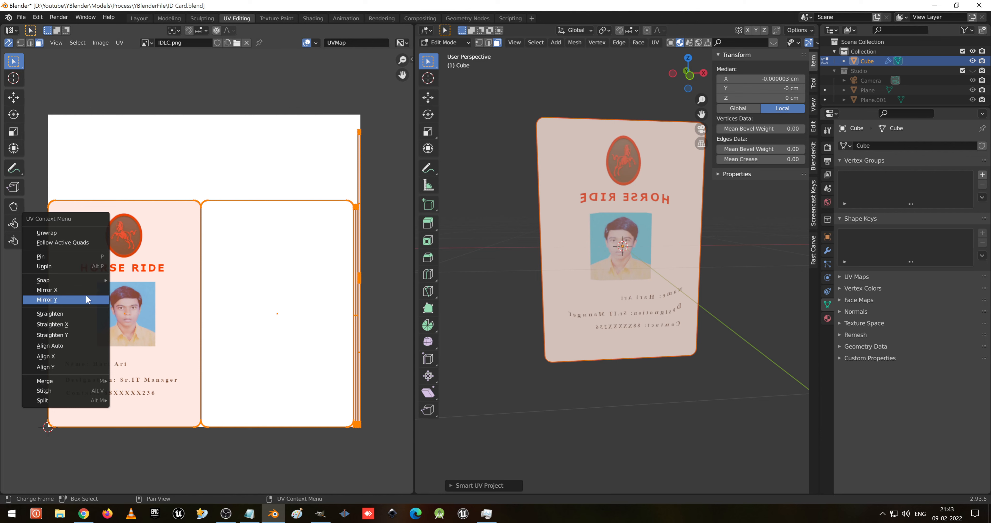
{"action": "left_click", "coordinate": [87, 295]}
- Switch the 3D viewport to solid shading
{"action": "mouse_move", "coordinate": [468, 303]}
{"action": "middle_mouse_down"}
{"action": "mouse_move", "coordinate": [454, 306]}
{"action": "mouse_move", "coordinate": [588, 337]}
{"action": "mouse_move", "coordinate": [570, 309]}
{"action": "mouse_move", "coordinate": [596, 309]}
{"action": "middle_mouse_up"}
{"action": "key", "text": "z"}
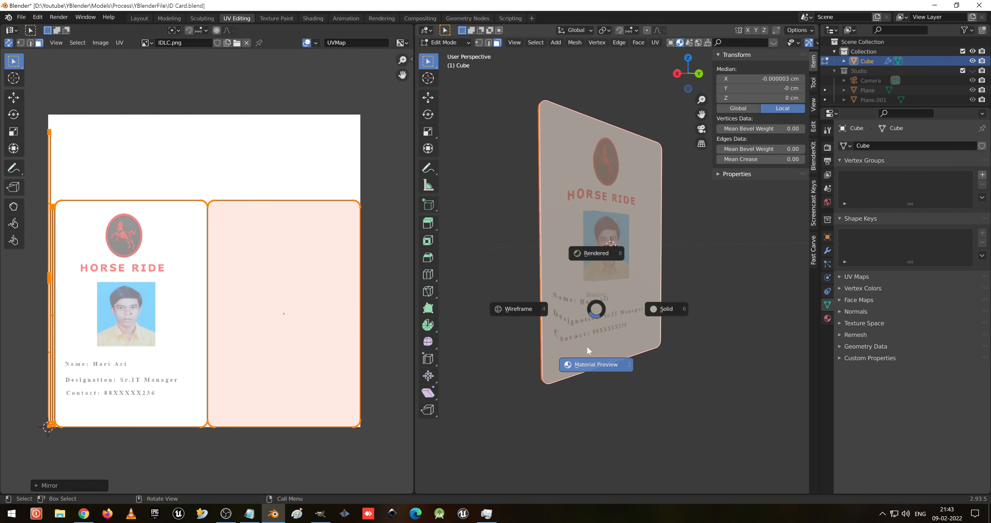
{"action": "left_click", "coordinate": [672, 333]}
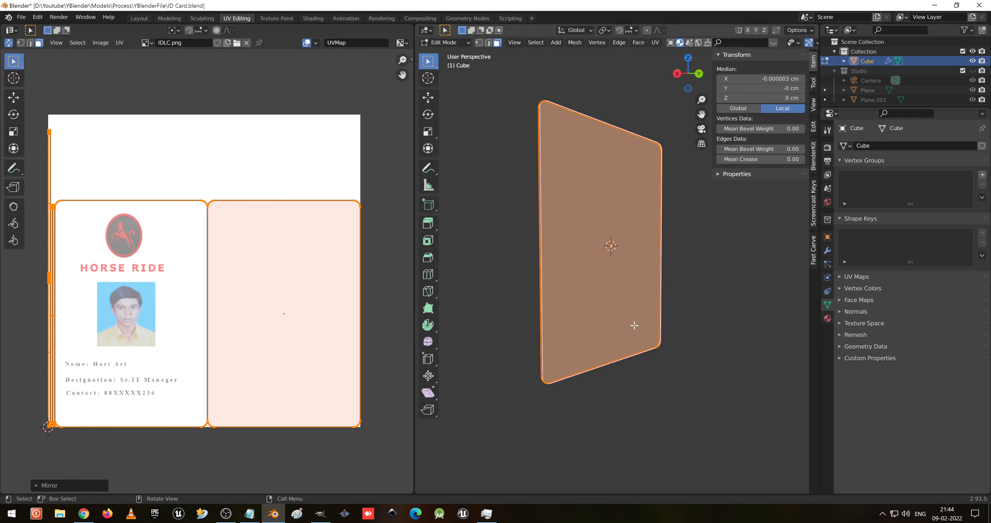
- Deselect everything, select the card's front face and inset it
{"action": "middle_click_drag", "start_coordinate": [637, 327], "coordinate": [599, 331]}
{"action": "key", "text": "alt+a"}
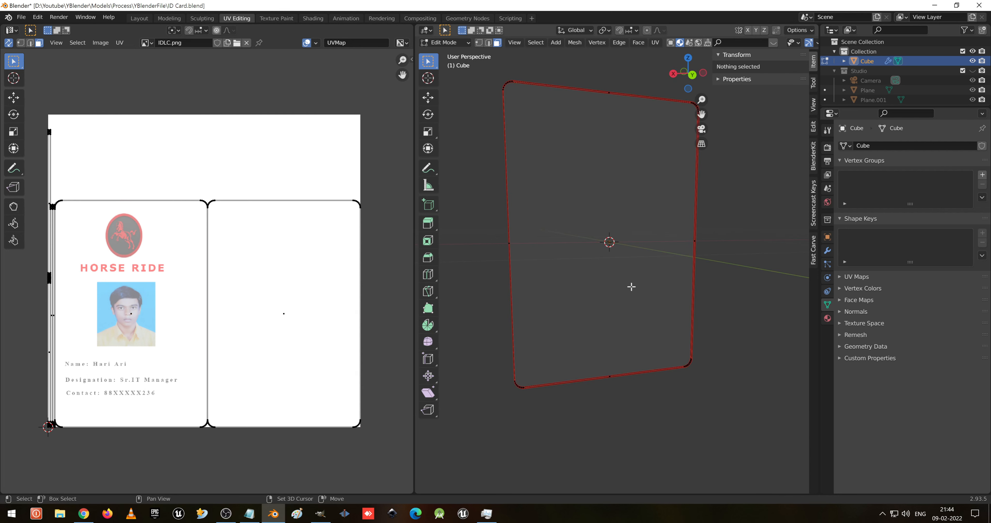
{"action": "middle_click_drag", "start_coordinate": [667, 291], "coordinate": [608, 318], "text": "shift"}
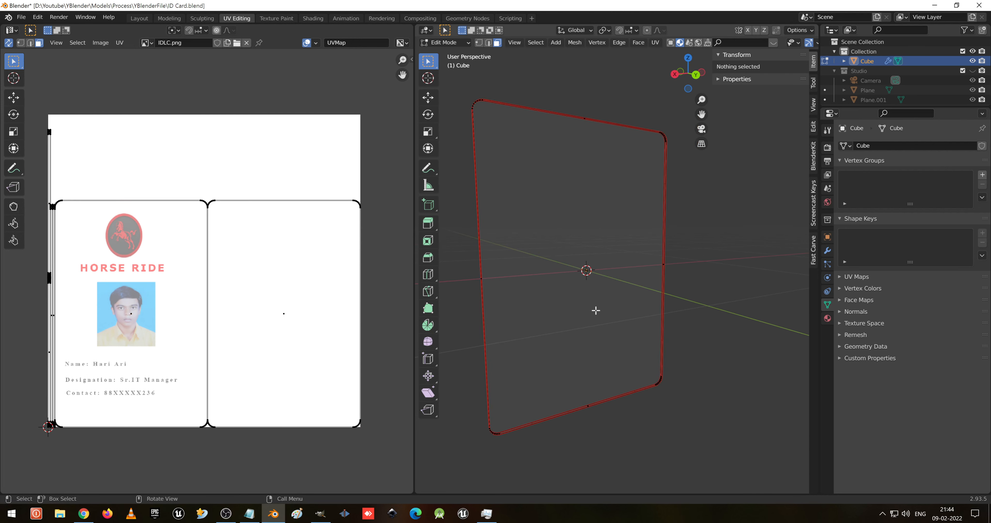
{"action": "left_click", "coordinate": [592, 296]}
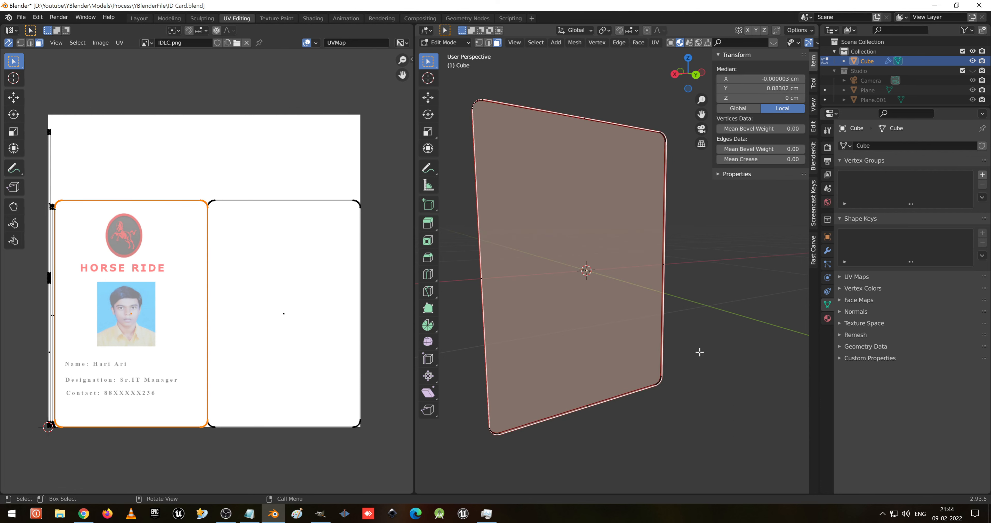
{"action": "key", "text": "i"}
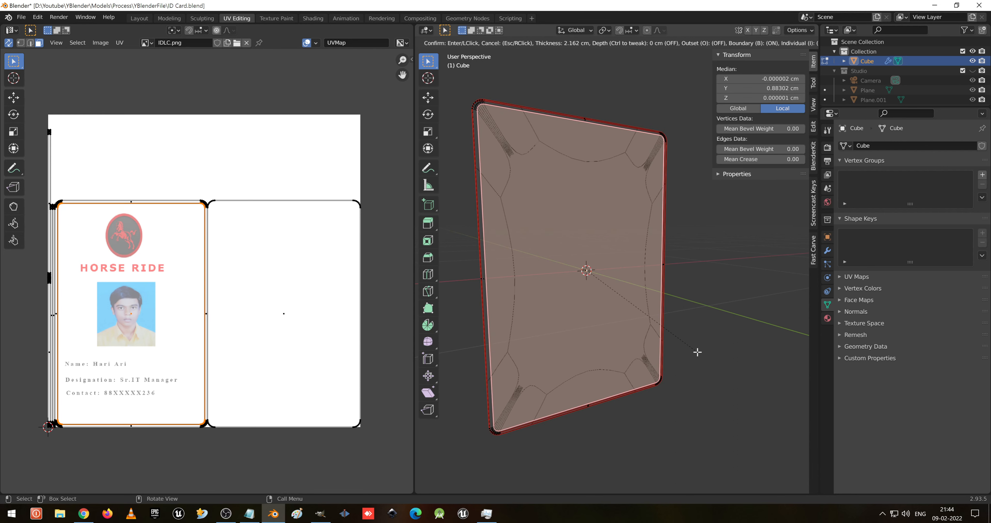
{"action": "left_click", "coordinate": [697, 352]}
- Return to Object Mode and switch the viewport to material preview to view the textured card
{"action": "key", "text": "Tab"}
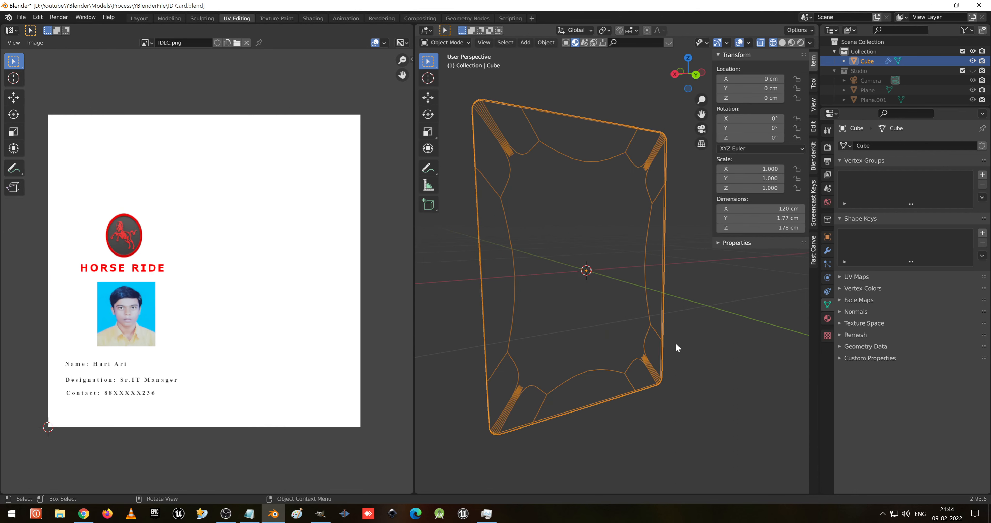
{"action": "key", "text": "shift+z"}
{"action": "key", "text": "z"}
{"action": "left_click", "coordinate": [609, 369]}
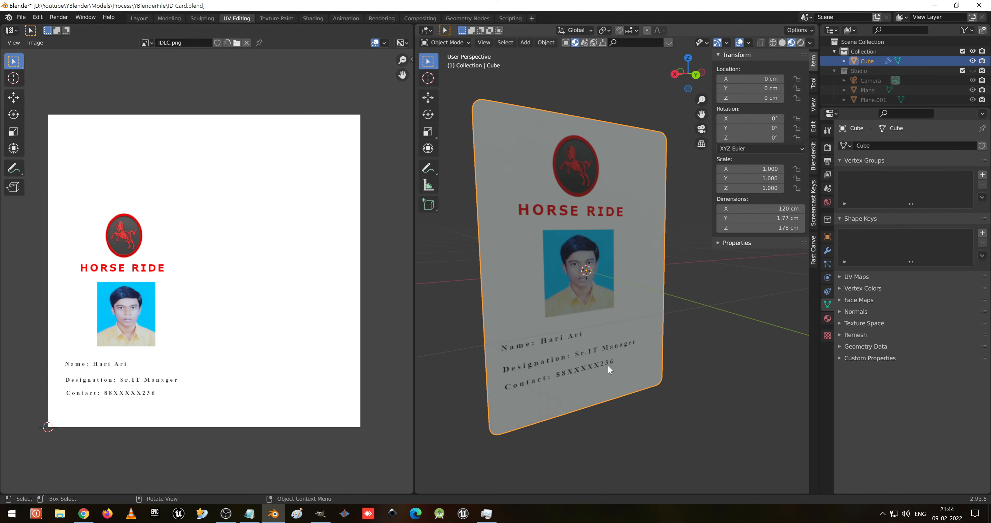
{"action": "middle_click_drag", "start_coordinate": [610, 369], "coordinate": [565, 340]}
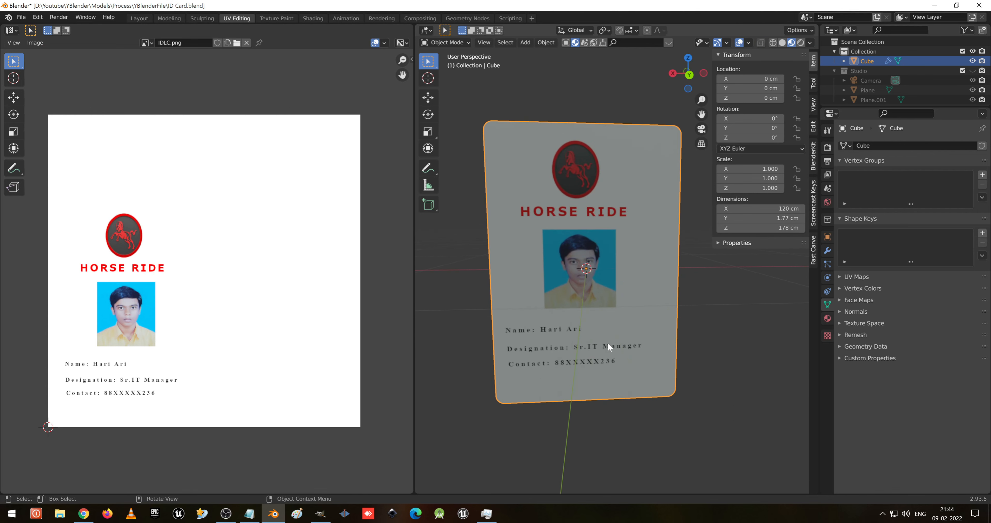
{"action": "mouse_move", "coordinate": [625, 260]}
{"action": "middle_mouse_down"}
{"action": "mouse_move", "coordinate": [581, 256]}
{"action": "mouse_move", "coordinate": [611, 249]}
{"action": "middle_mouse_up"}
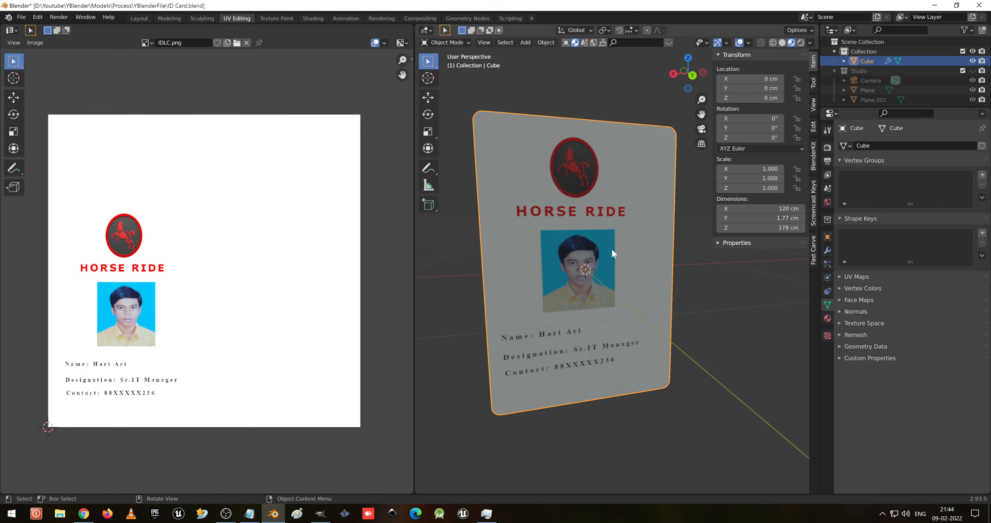
- Enter Edit Mode and browse the sidebar's Tool, View and Item tabs
{"action": "key", "text": "Tab"}
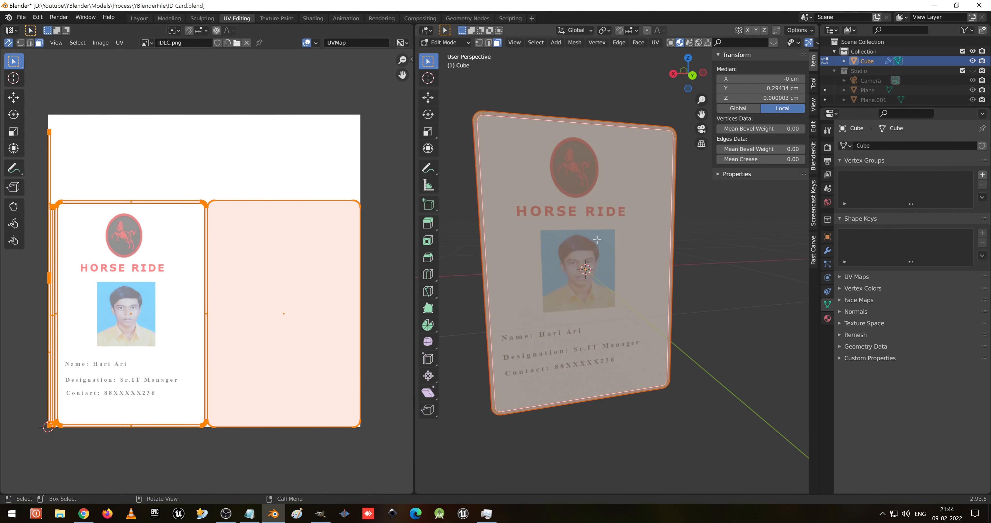
{"action": "key", "text": "u"}
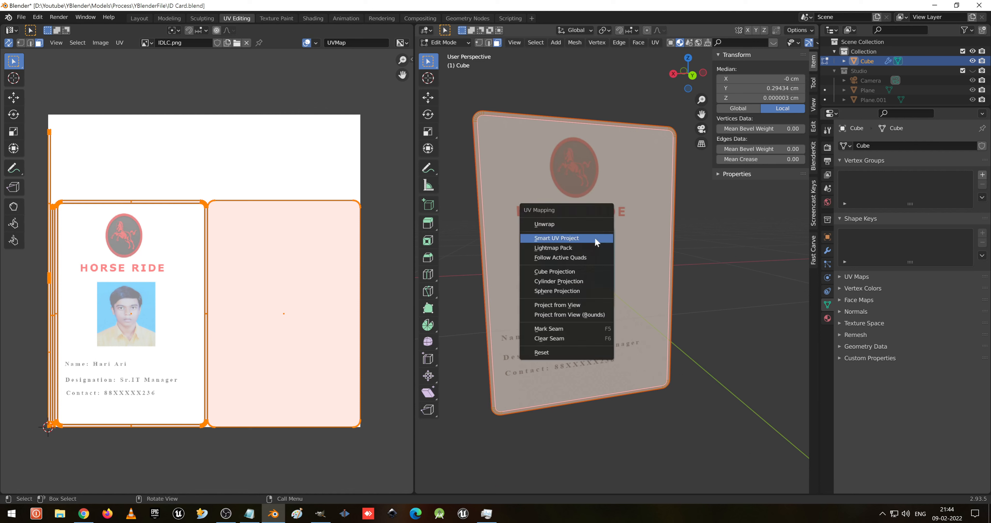
{"action": "left_click", "coordinate": [814, 81]}
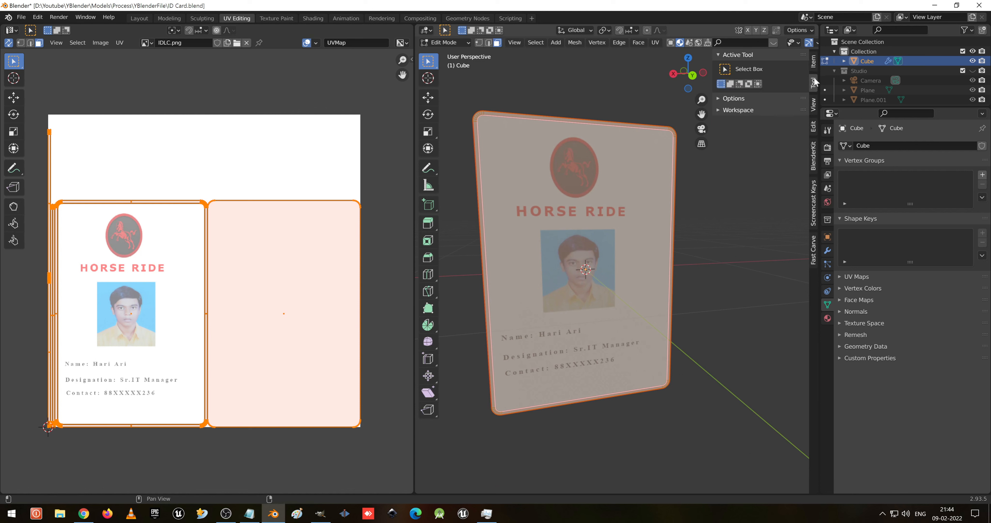
{"action": "left_click", "coordinate": [816, 105]}
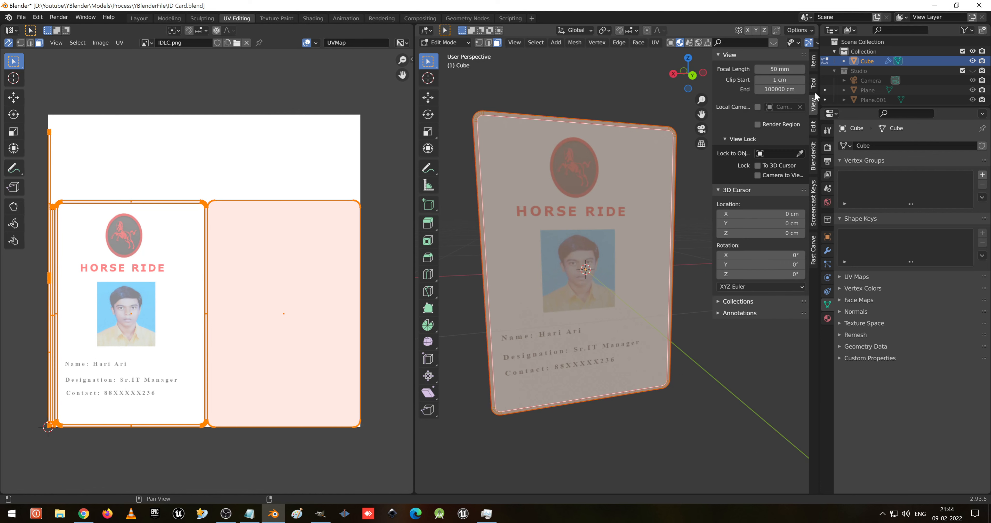
{"action": "left_click", "coordinate": [815, 71]}
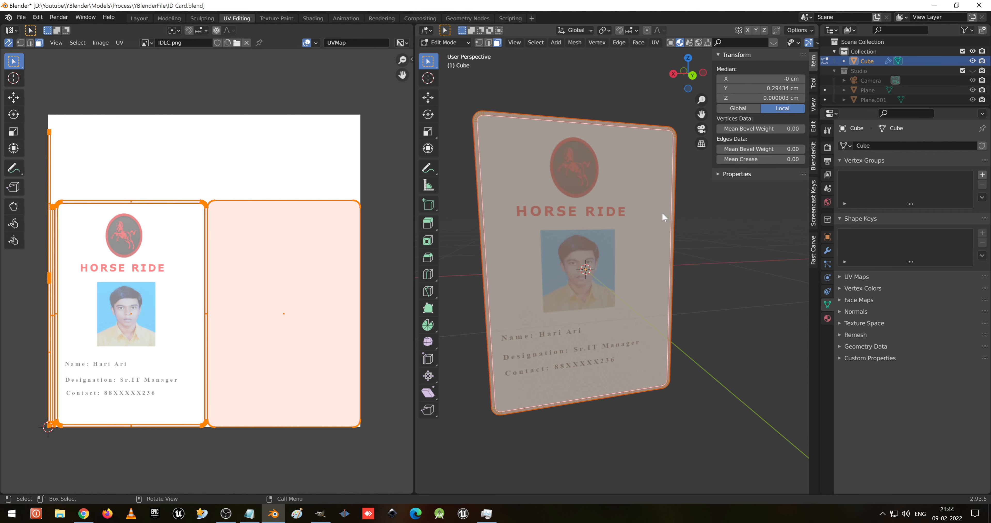
- Inspect the card's rounded corner edges closely from different angles
{"action": "key", "text": "Tab"}
{"action": "key", "text": "Tab"}
{"action": "scroll", "coordinate": [546, 242], "scroll_direction": "up", "scroll_amount": 8}
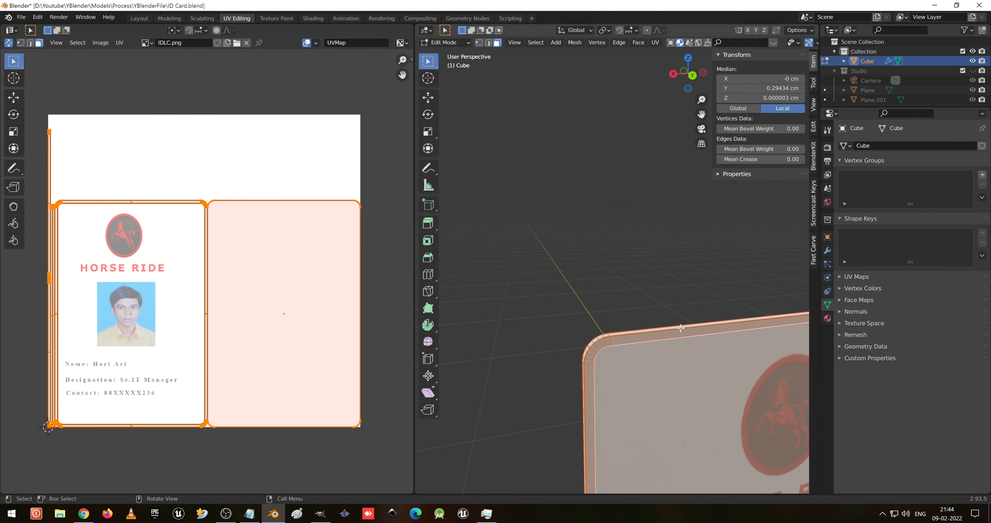
{"action": "scroll", "coordinate": [586, 325], "scroll_direction": "down", "scroll_amount": 2}
{"action": "scroll", "coordinate": [587, 324], "scroll_direction": "up", "scroll_amount": 3}
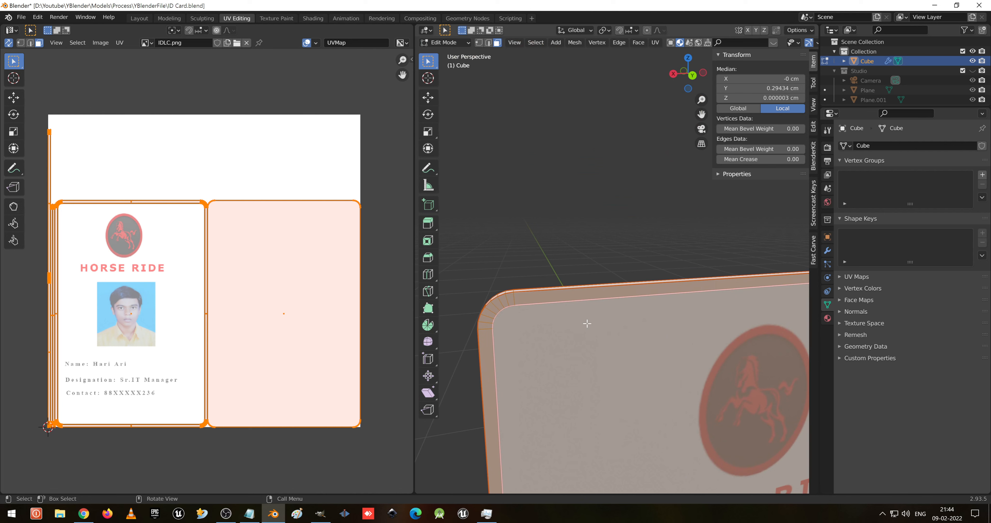
{"action": "scroll", "coordinate": [599, 354], "scroll_direction": "down", "scroll_amount": 6}
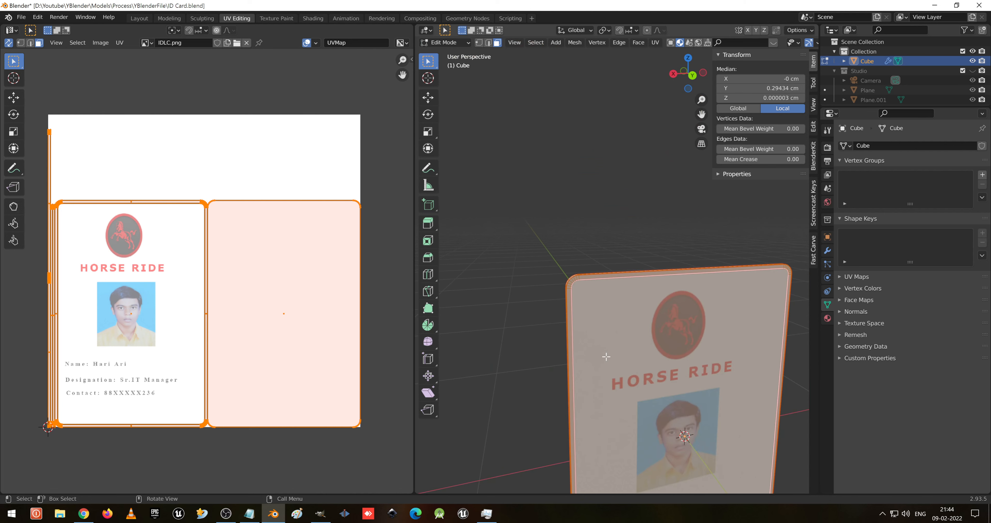
{"action": "middle_click_drag", "start_coordinate": [659, 396], "coordinate": [623, 310], "text": "shift"}
{"action": "scroll", "coordinate": [624, 335], "scroll_direction": "up", "scroll_amount": 2}
{"action": "scroll", "coordinate": [624, 345], "scroll_direction": "up", "scroll_amount": 2}
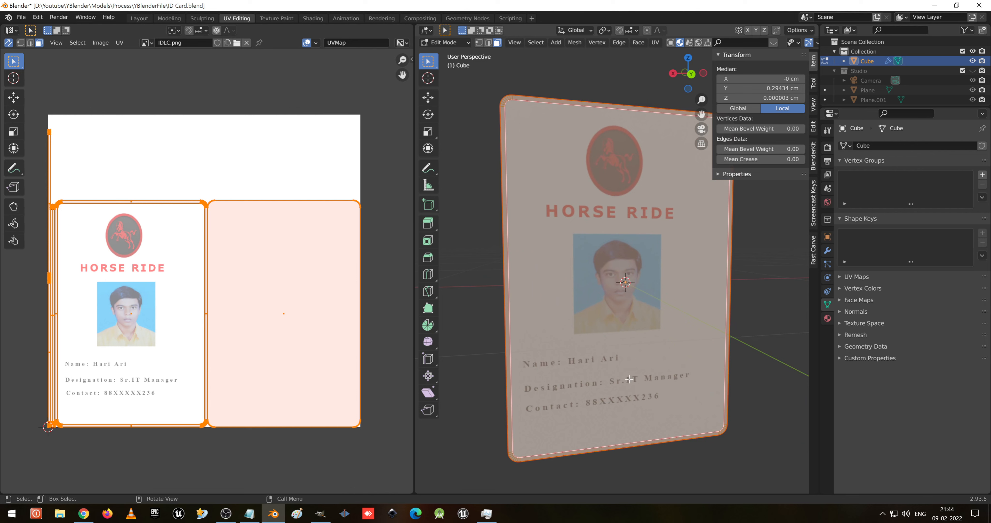
- Unwrap the card's UVs, then undo the unwrap
{"action": "key", "text": "u"}
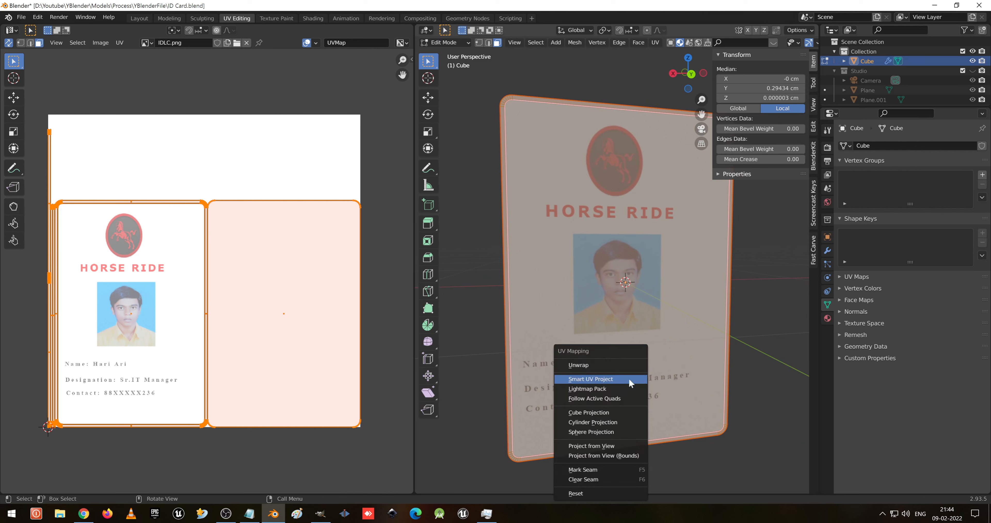
{"action": "left_click", "coordinate": [622, 366]}
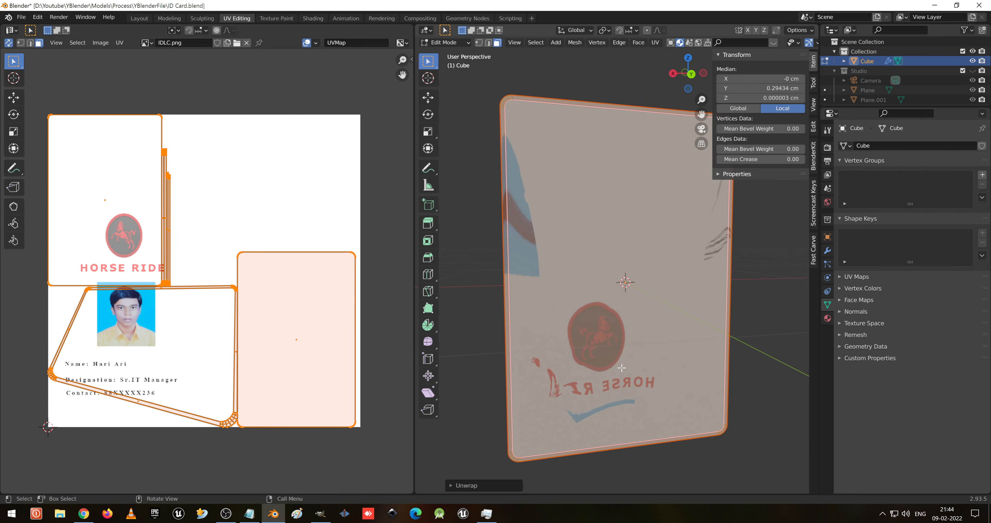
{"action": "key", "text": "ctrl"}
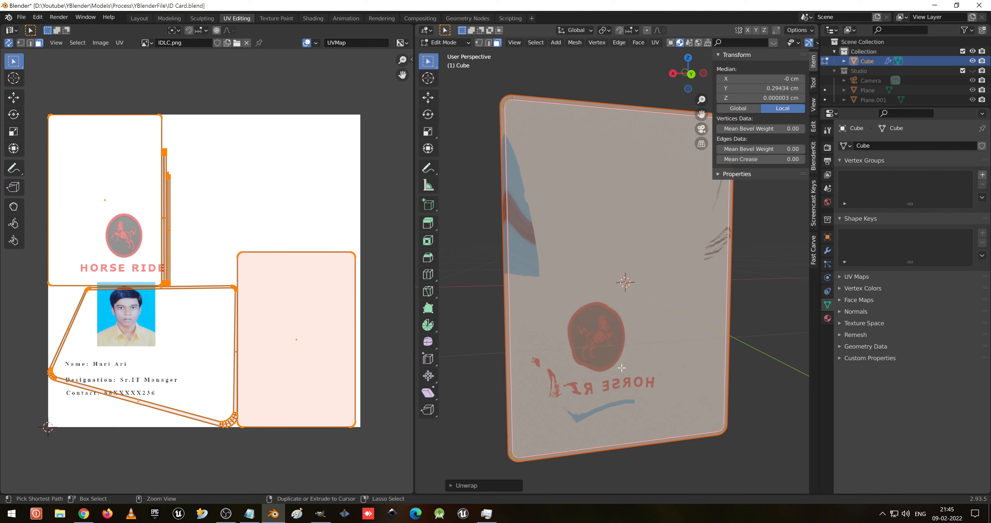
{"action": "key", "text": "ctrl+z"}
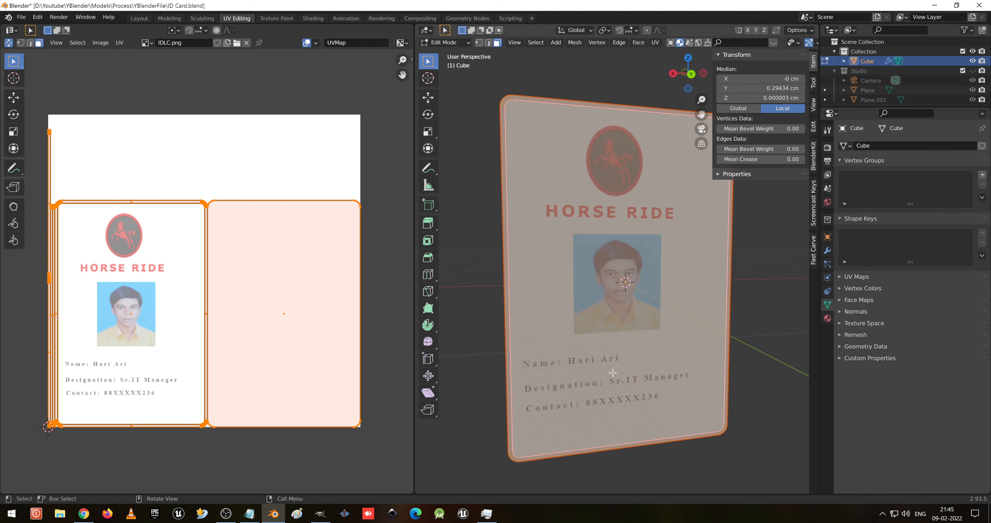
- Select the back UV island, scale it to about 0.75 and move it away from the front island
{"action": "middle_click_drag", "start_coordinate": [169, 284], "coordinate": [247, 268]}
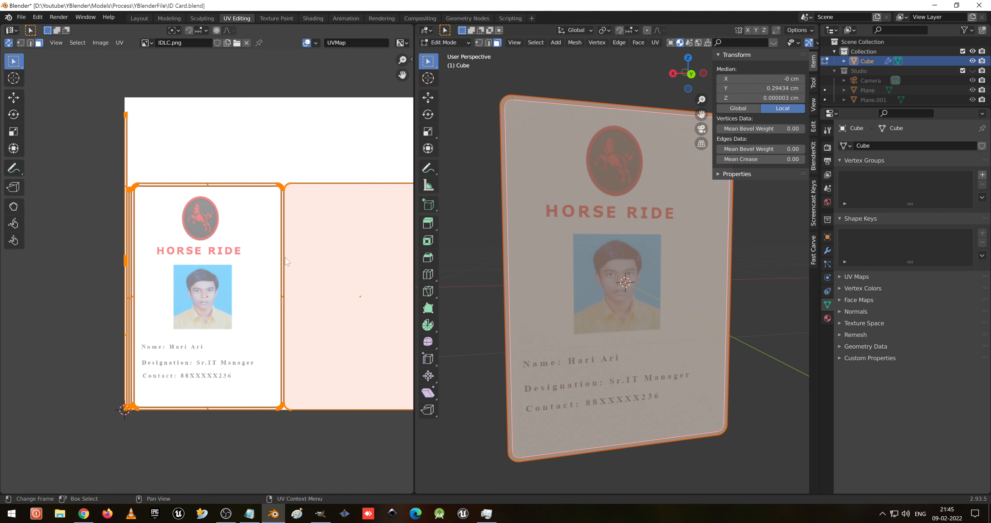
{"action": "left_click", "coordinate": [340, 247]}
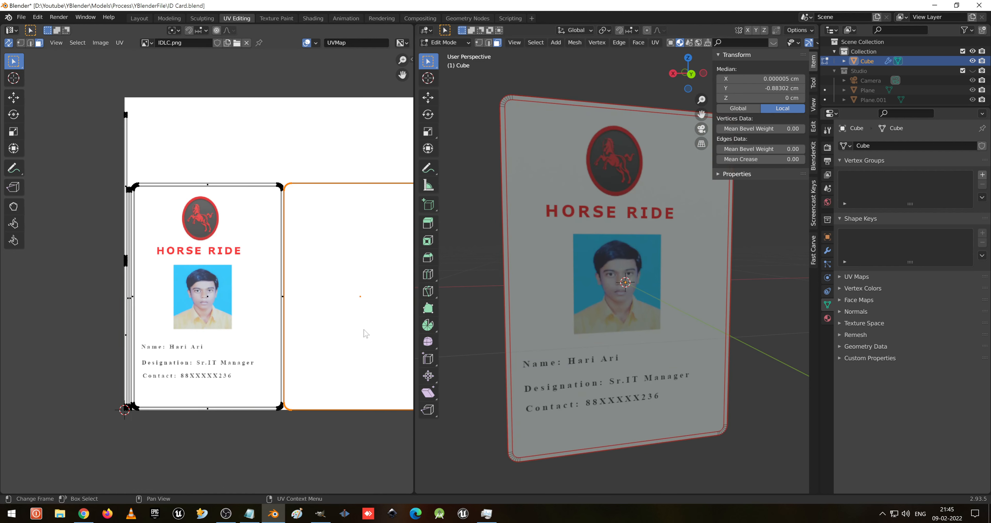
{"action": "left_click", "coordinate": [253, 300]}
{"action": "scroll", "coordinate": [231, 234], "scroll_direction": "up", "scroll_amount": 2}
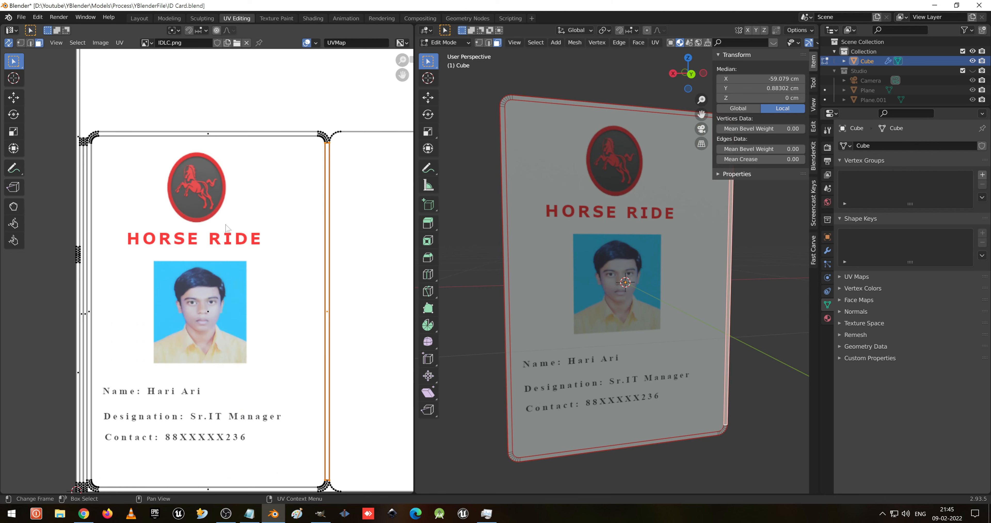
{"action": "left_click", "coordinate": [254, 134], "text": "shift"}
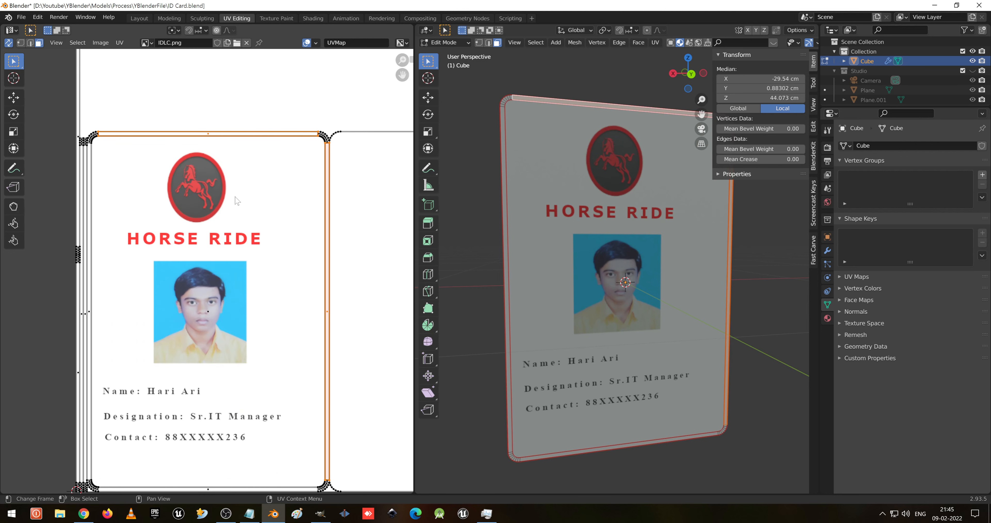
{"action": "key", "text": "ctrl+l"}
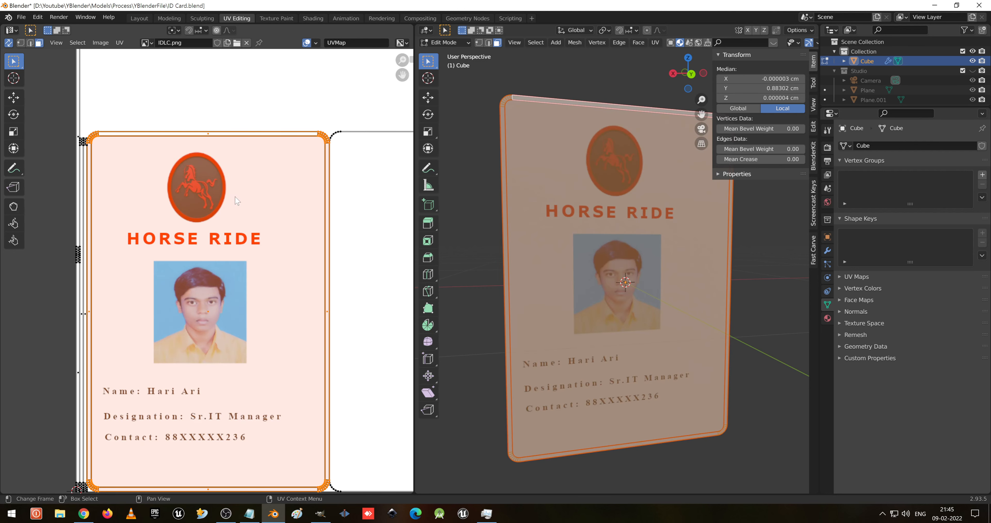
{"action": "scroll", "coordinate": [237, 201], "scroll_direction": "down", "scroll_amount": 4}
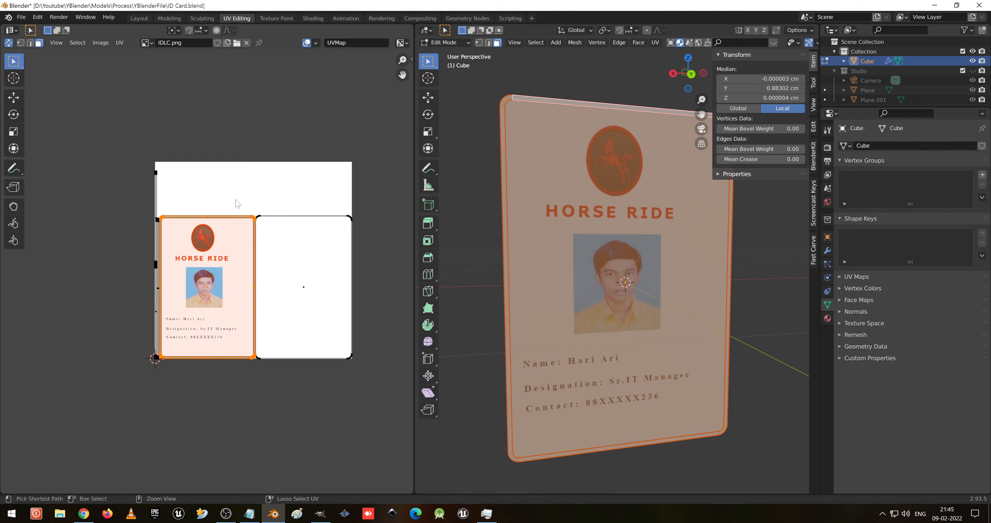
{"action": "key", "text": "ctrl+i"}
{"action": "key", "text": "s"}
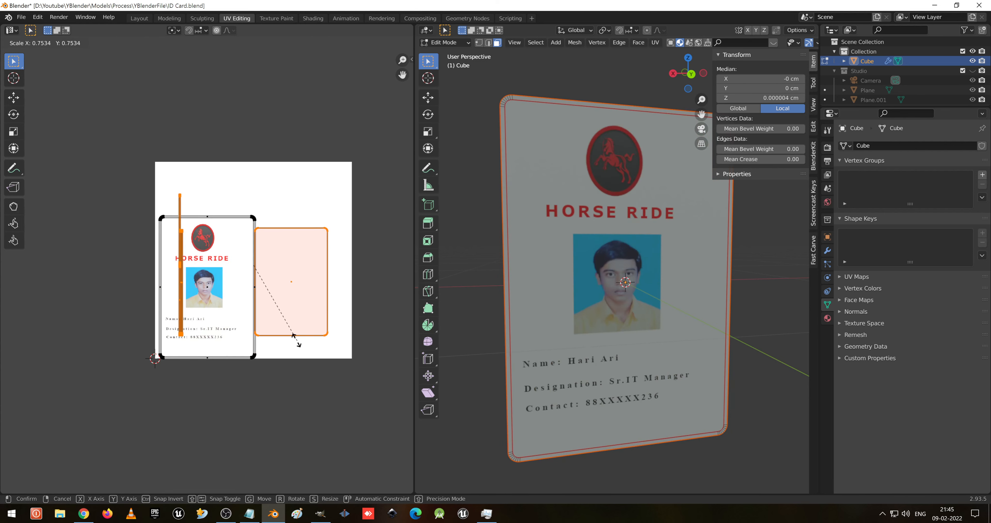
{"action": "left_click", "coordinate": [262, 287]}
{"action": "key", "text": "g"}
{"action": "left_click", "coordinate": [310, 217]}
- Select the front UV island and shift it slightly along X to fit the card design
{"action": "scroll", "coordinate": [207, 271], "scroll_direction": "up", "scroll_amount": 4}
{"action": "middle_click_drag", "start_coordinate": [229, 238], "coordinate": [250, 230]}
{"action": "left_click", "coordinate": [240, 239]}
{"action": "key", "text": "l"}
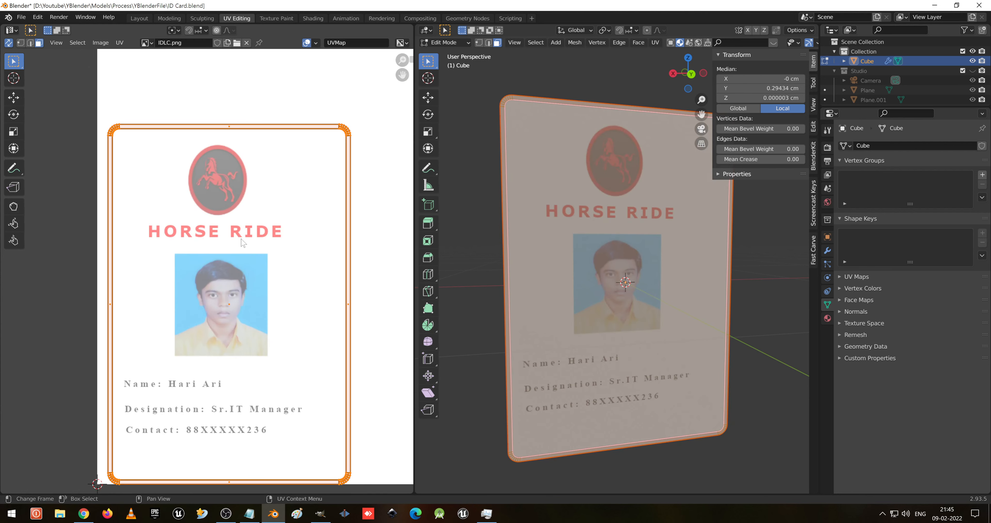
{"action": "key", "text": "g"}
{"action": "key", "text": "x"}
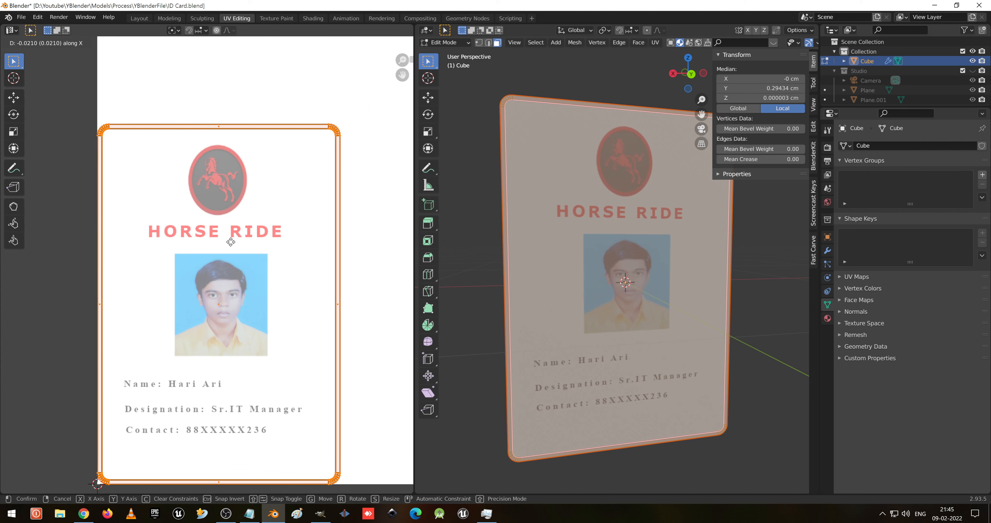
{"action": "left_click", "coordinate": [234, 243]}
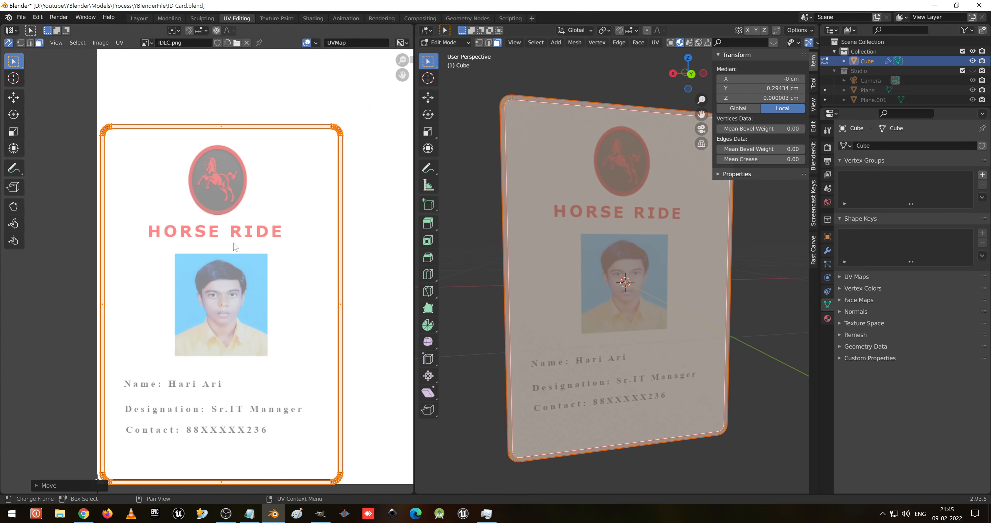
- Switch to the Layout workspace in material preview and inspect the textured card from several angles
{"action": "left_click", "coordinate": [138, 18]}
{"action": "scroll", "coordinate": [564, 319], "scroll_direction": "down", "scroll_amount": 2}
{"action": "key", "text": "z"}
{"action": "left_click", "coordinate": [492, 404]}
{"action": "middle_click_drag", "start_coordinate": [503, 390], "coordinate": [481, 301], "text": "shift"}
{"action": "middle_click_drag", "start_coordinate": [481, 302], "coordinate": [476, 291]}
{"action": "scroll", "coordinate": [480, 304], "scroll_direction": "up", "scroll_amount": 2}
{"action": "middle_click_drag", "start_coordinate": [492, 336], "coordinate": [479, 312], "text": "shift"}
{"action": "middle_click_drag", "start_coordinate": [479, 312], "coordinate": [454, 273]}
{"action": "scroll", "coordinate": [480, 313], "scroll_direction": "down", "scroll_amount": 2}
{"action": "mouse_move", "coordinate": [483, 339]}
{"action": "middle_mouse_down", "text": "shift"}
{"action": "mouse_move", "coordinate": [463, 325]}
{"action": "mouse_move", "coordinate": [485, 330]}
{"action": "middle_mouse_up", "text": "shift"}
{"action": "scroll", "coordinate": [471, 325], "scroll_direction": "up", "scroll_amount": 1}
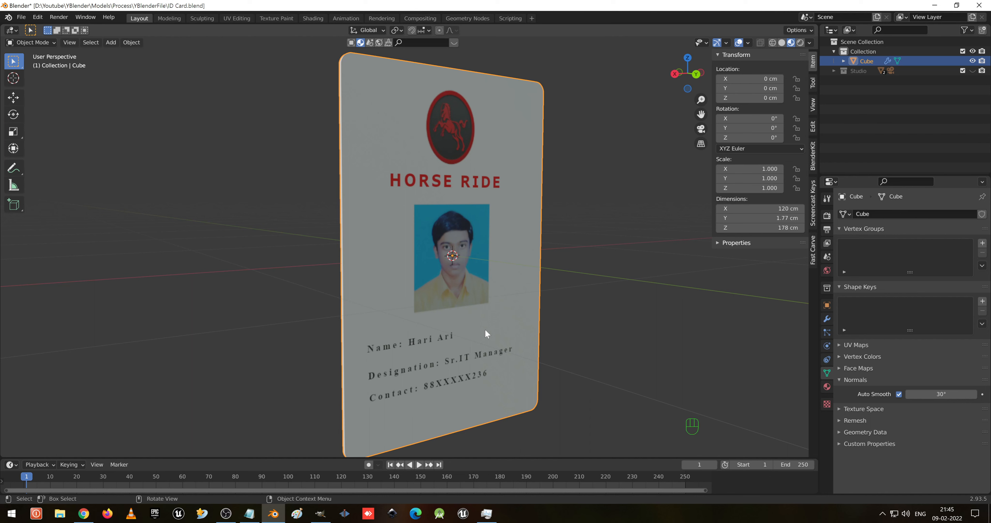
- Move the card up along Z to about 88 cm
{"action": "key", "text": "g"}
{"action": "key", "text": "z"}
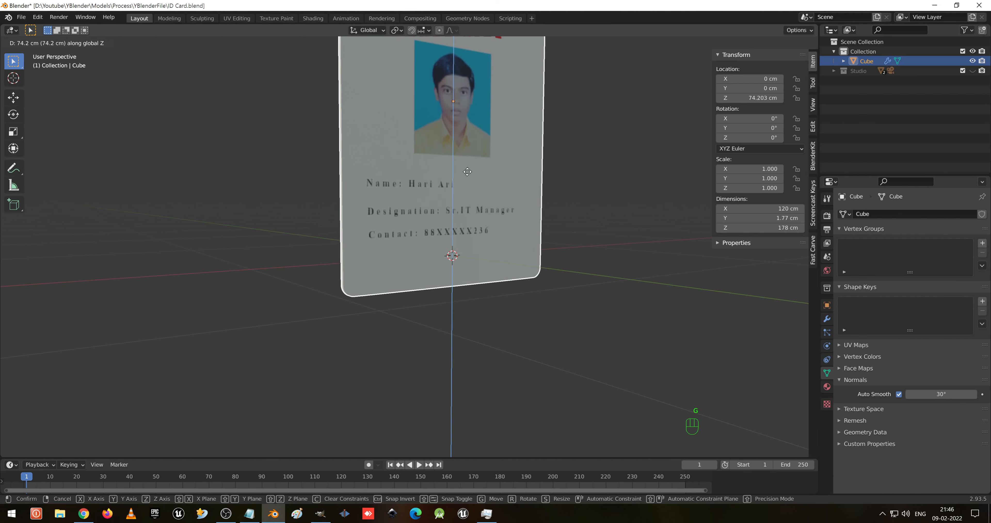
{"action": "left_click", "coordinate": [469, 151]}
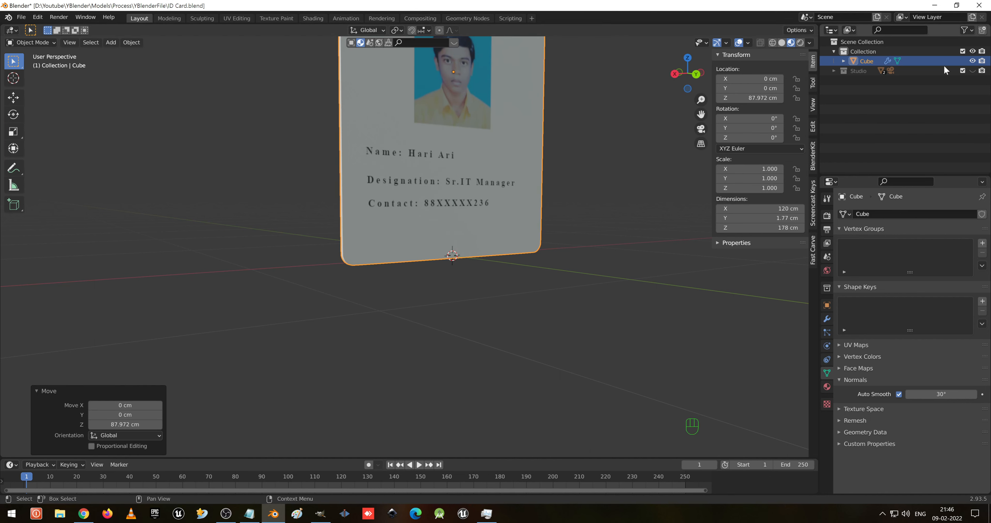
- Make the Studio collection visible in the viewport
{"action": "left_click", "coordinate": [973, 71]}
{"action": "middle_click_drag", "start_coordinate": [485, 154], "coordinate": [412, 337], "text": "shift"}
{"action": "mouse_move", "coordinate": [488, 362]}
{"action": "middle_mouse_down"}
{"action": "mouse_move", "coordinate": [463, 354]}
{"action": "mouse_move", "coordinate": [478, 357]}
{"action": "middle_mouse_up"}
- Rotate the card about Z to about -158°
{"action": "key", "text": "r"}
{"action": "key", "text": "z"}
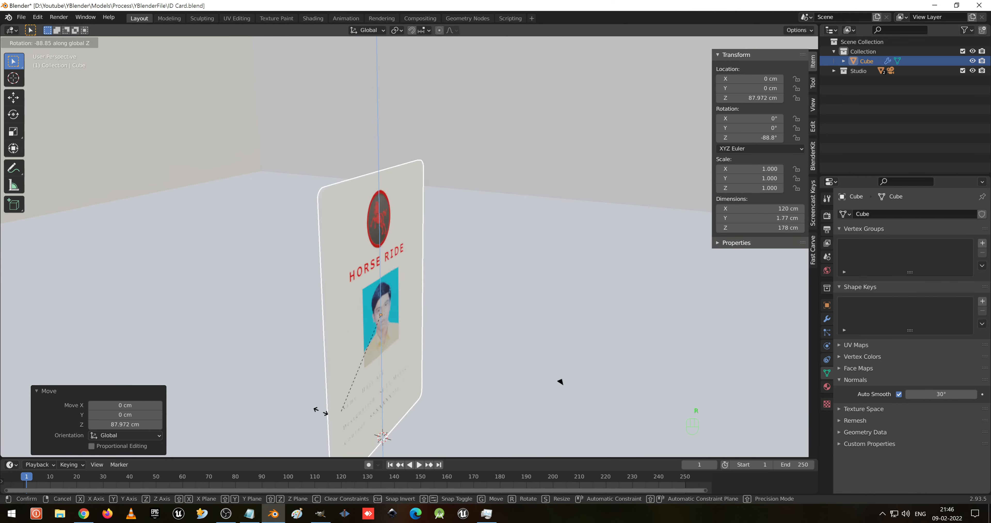
{"action": "left_click", "coordinate": [213, 310]}
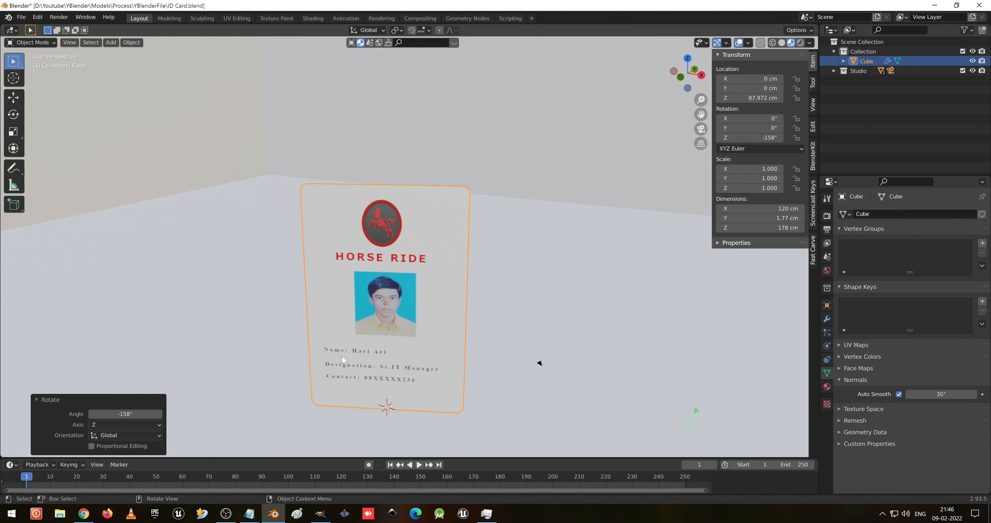
- Rotate the card slightly further about Z, to about -161°
{"action": "middle_click_drag", "start_coordinate": [342, 356], "coordinate": [436, 352]}
{"action": "key", "text": "r"}
{"action": "key", "text": "z"}
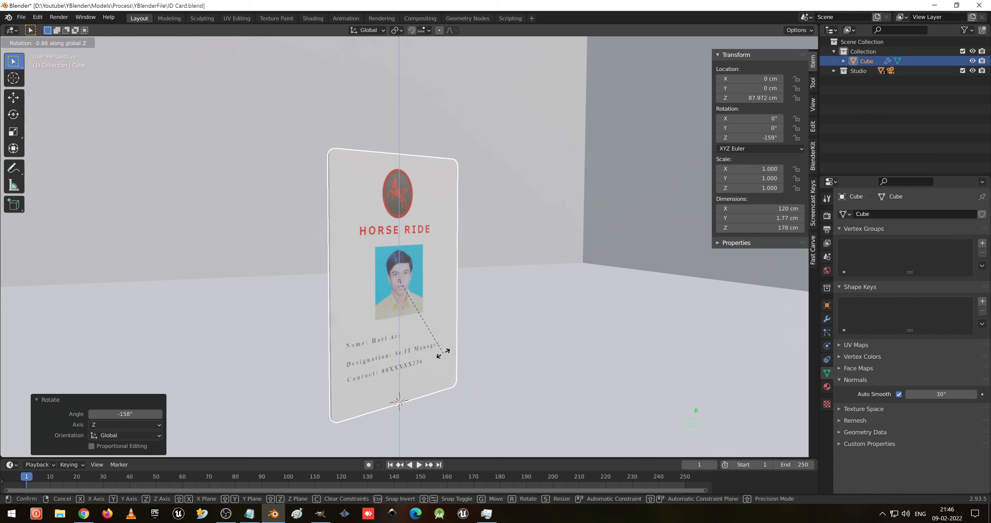
{"action": "left_click", "coordinate": [440, 354]}
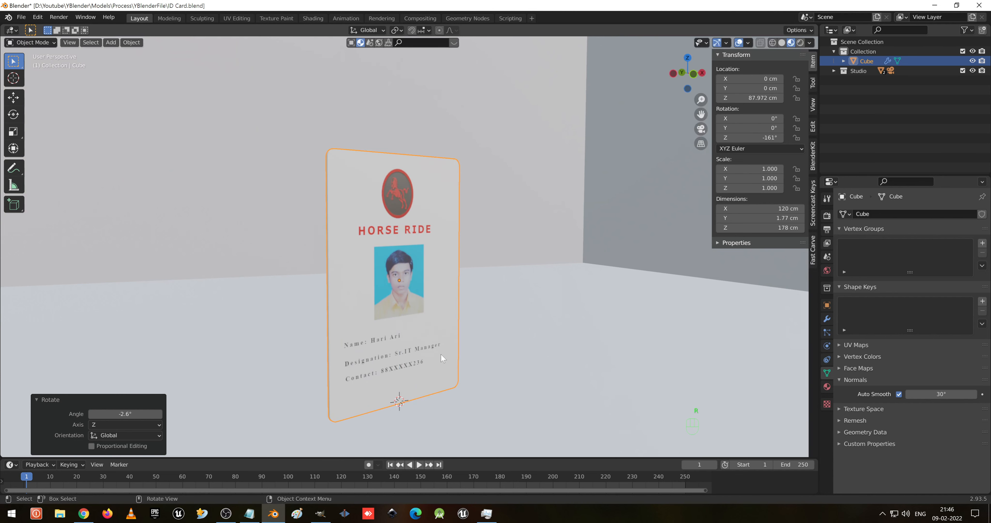
- Select the studio floor plane and set its base color to black
{"action": "middle_click_drag", "start_coordinate": [441, 357], "coordinate": [477, 358]}
{"action": "left_click", "coordinate": [594, 383]}
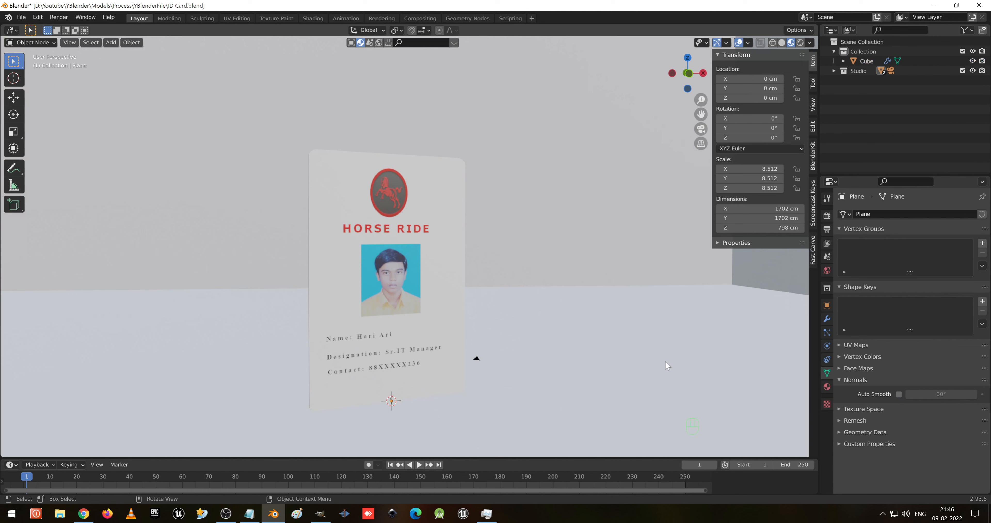
{"action": "left_click", "coordinate": [827, 388]}
{"action": "left_click", "coordinate": [924, 358]}
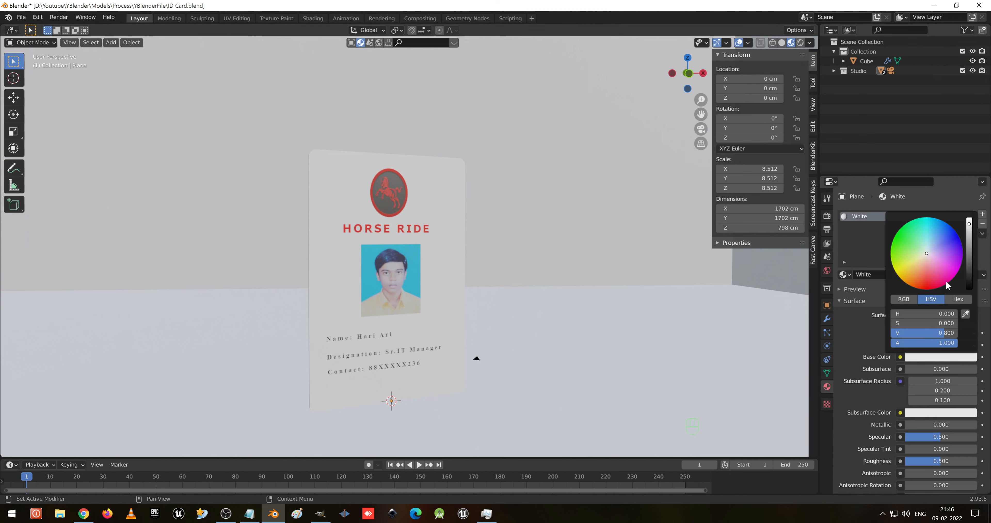
{"action": "left_click_drag", "start_coordinate": [970, 223], "coordinate": [969, 283]}
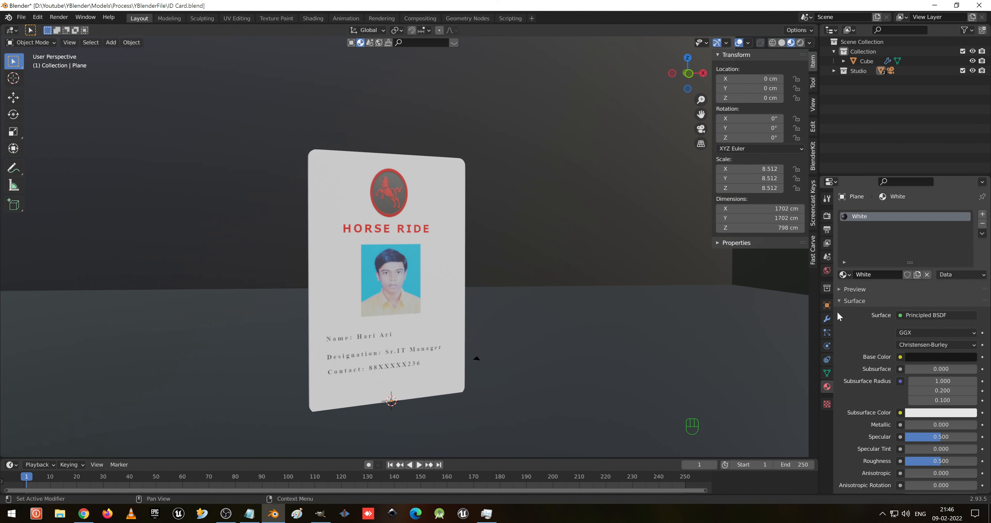
- Select the card and lower its material roughness to about 0.145
{"action": "left_click", "coordinate": [827, 318]}
{"action": "left_click", "coordinate": [396, 271]}
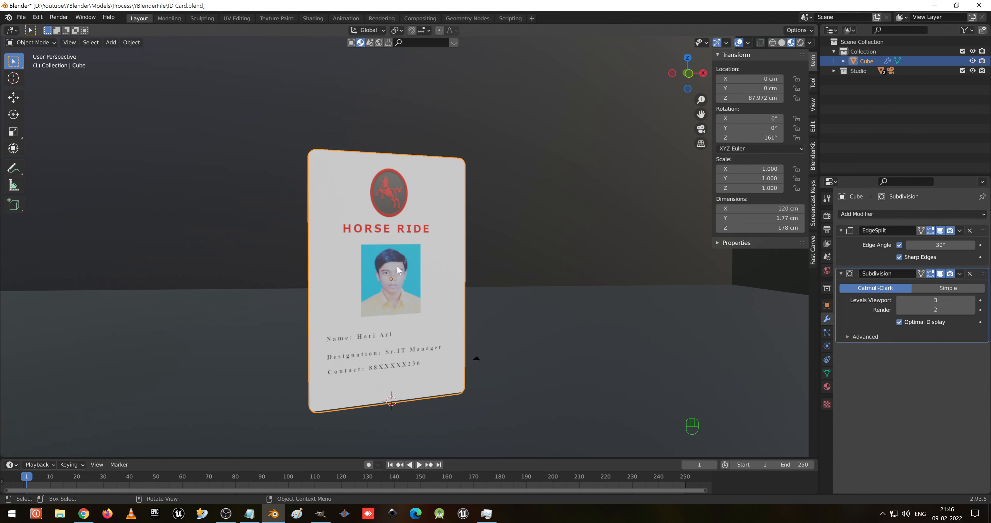
{"action": "left_click", "coordinate": [827, 386]}
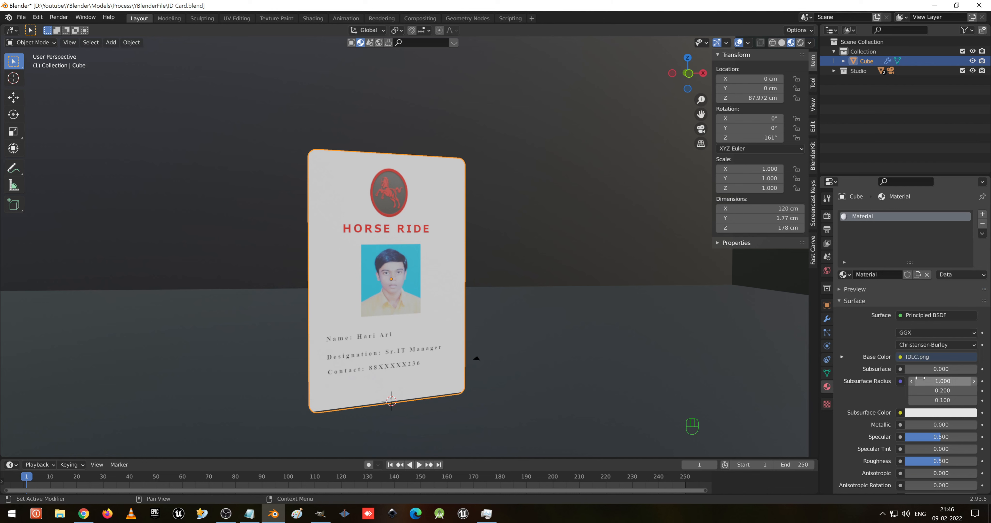
{"action": "scroll", "coordinate": [935, 372], "scroll_direction": "down", "scroll_amount": 5}
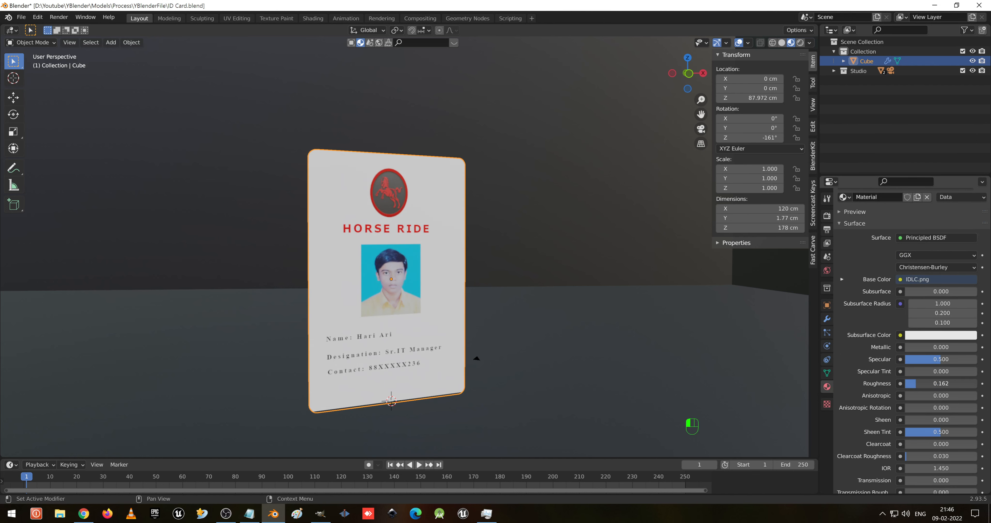
{"action": "left_click_drag", "start_coordinate": [917, 384], "coordinate": [916, 384]}
{"action": "middle_click_drag", "start_coordinate": [513, 297], "coordinate": [537, 305]}
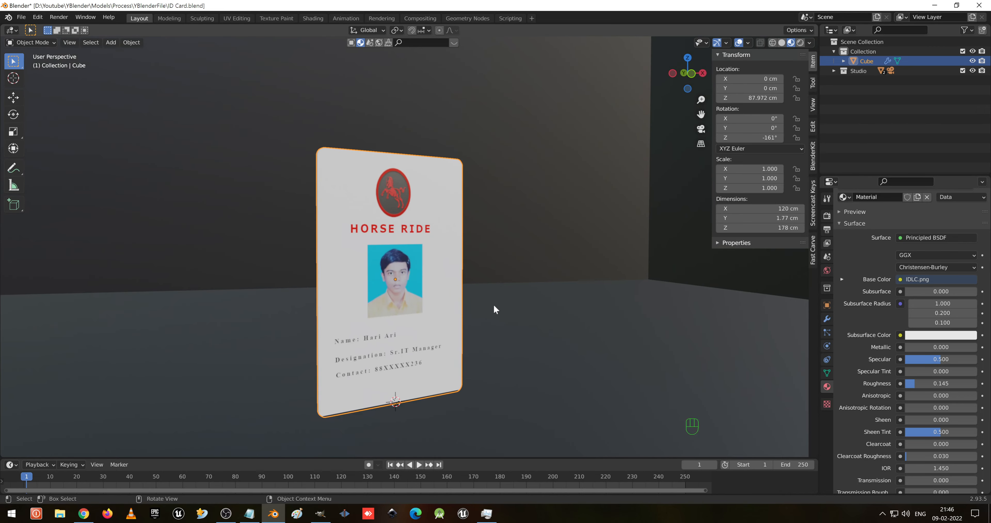
- Raise the card along Z to about 103.5 cm
{"action": "key", "text": "g"}
{"action": "key", "text": "z"}
{"action": "left_click", "coordinate": [493, 283]}
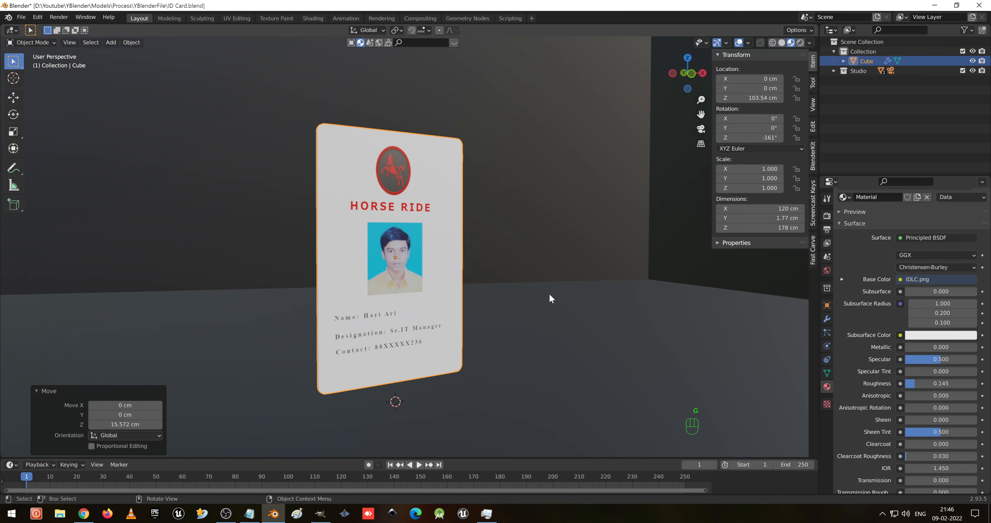
- Rotate the card about Z to about -197°
{"action": "key", "text": "r"}
{"action": "key", "text": "z"}
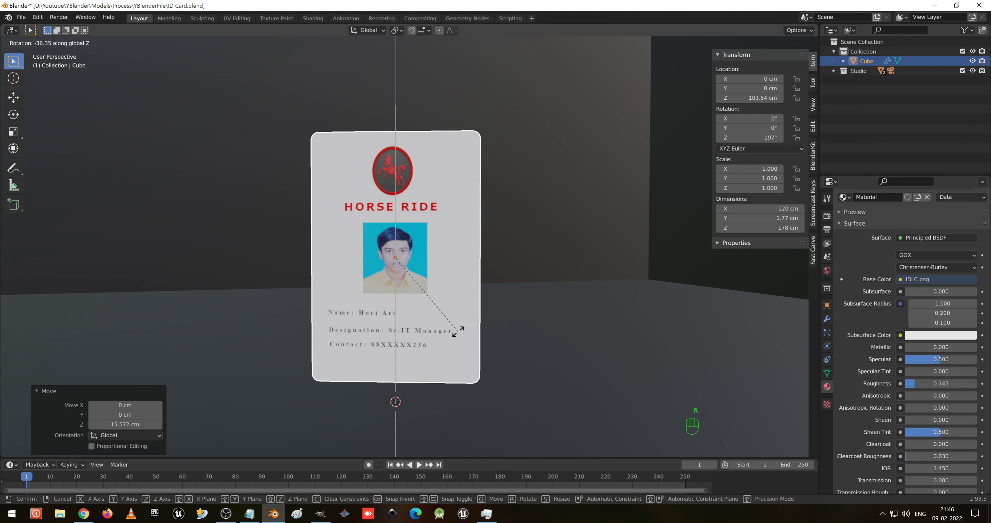
{"action": "left_click", "coordinate": [458, 331]}
{"action": "middle_click_drag", "start_coordinate": [460, 296], "coordinate": [471, 312]}
- Select the studio floor plane and lighten its base color to grey
{"action": "left_click", "coordinate": [513, 335]}
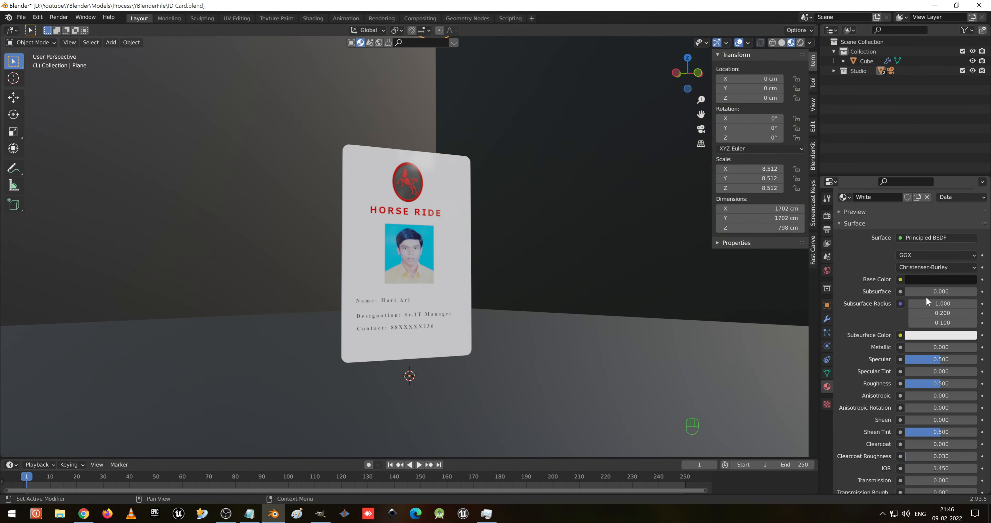
{"action": "left_click", "coordinate": [927, 279]}
{"action": "left_click_drag", "start_coordinate": [970, 205], "coordinate": [970, 180]}
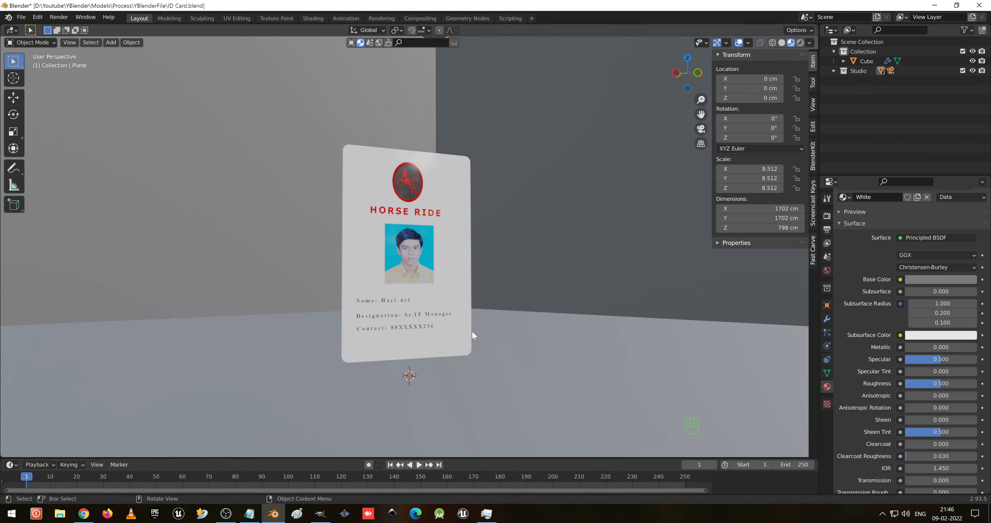
- Select the card and rotate it about Z by about 26.5°, to about -171°
{"action": "scroll", "coordinate": [472, 330], "scroll_direction": "down", "scroll_amount": 2}
{"action": "scroll", "coordinate": [473, 329], "scroll_direction": "up", "scroll_amount": 5}
{"action": "middle_click_drag", "start_coordinate": [474, 323], "coordinate": [462, 285], "text": "shift"}
{"action": "left_click", "coordinate": [419, 270]}
{"action": "scroll", "coordinate": [437, 282], "scroll_direction": "down", "scroll_amount": 4}
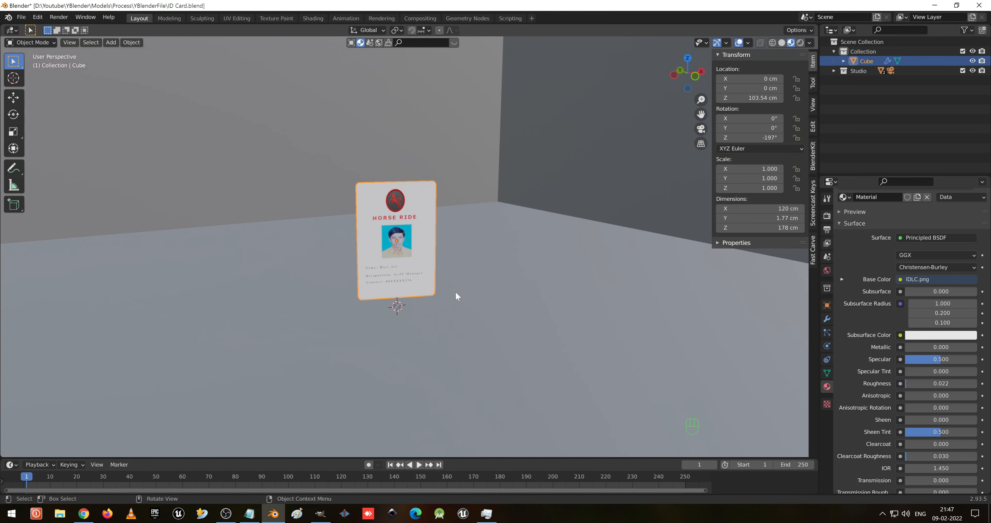
{"action": "key", "text": "r"}
{"action": "key", "text": "z"}
{"action": "left_click", "coordinate": [469, 260]}
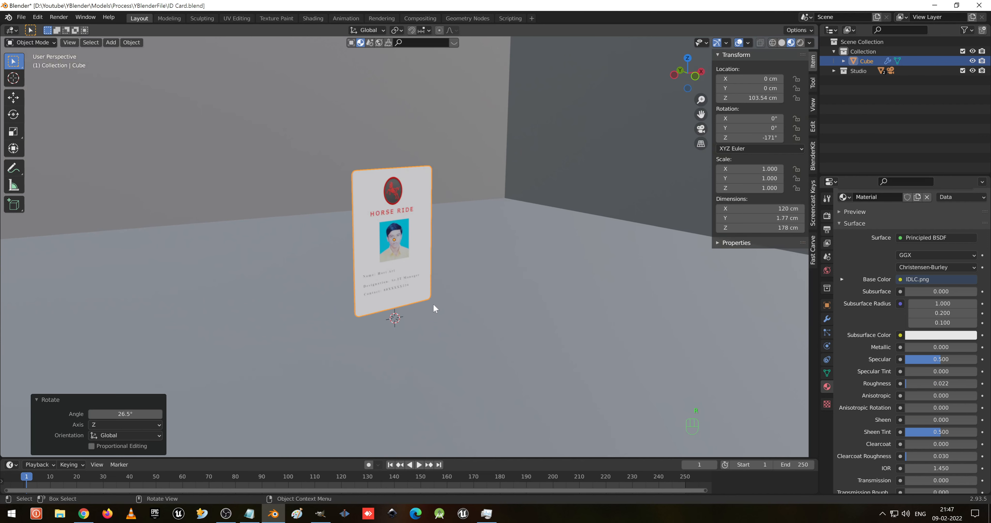
{"action": "scroll", "coordinate": [433, 304], "scroll_direction": "up", "scroll_amount": 3}
{"action": "scroll", "coordinate": [433, 303], "scroll_direction": "down", "scroll_amount": 2}
{"action": "key", "text": "r"}
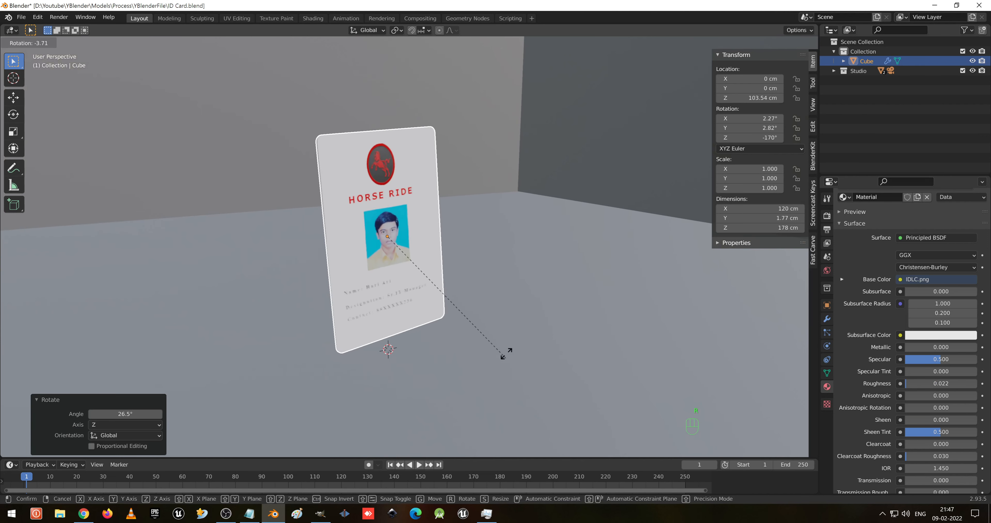
{"action": "right_click", "coordinate": [523, 304]}
{"action": "middle_click_drag", "start_coordinate": [522, 305], "coordinate": [493, 308]}
{"action": "left_click", "coordinate": [494, 310]}
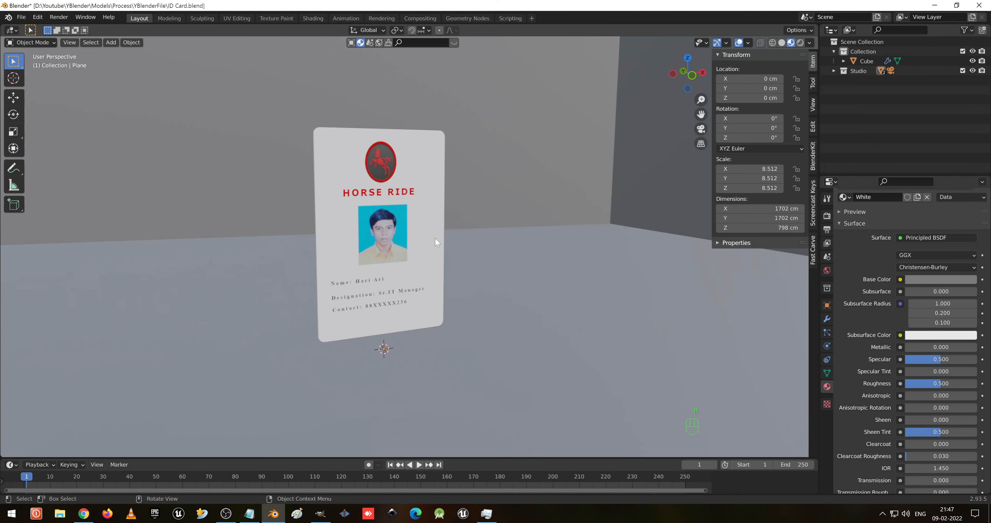
- Align the active camera to the current view
{"action": "scroll", "coordinate": [436, 238], "scroll_direction": "up", "scroll_amount": 5}
{"action": "scroll", "coordinate": [479, 299], "scroll_direction": "down", "scroll_amount": 3}
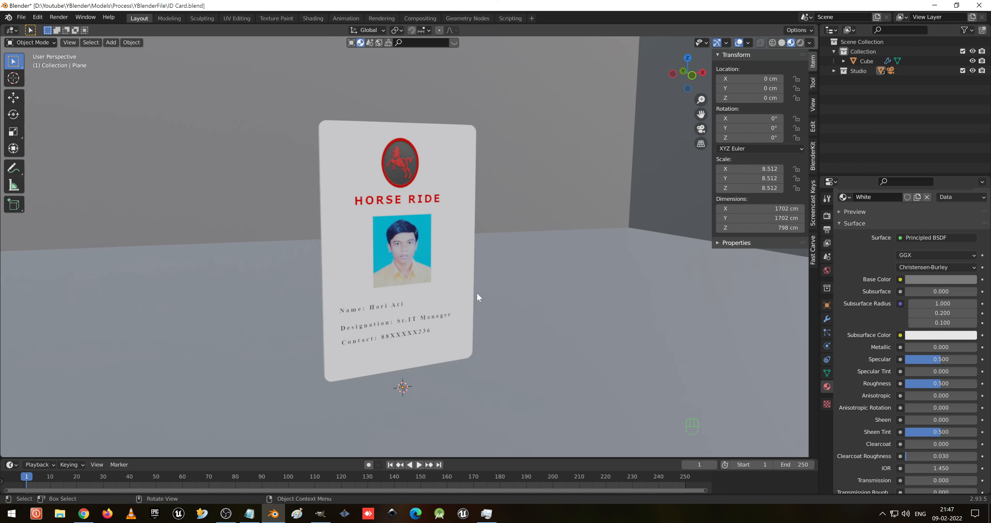
{"action": "middle_click_drag", "start_coordinate": [476, 292], "coordinate": [491, 278]}
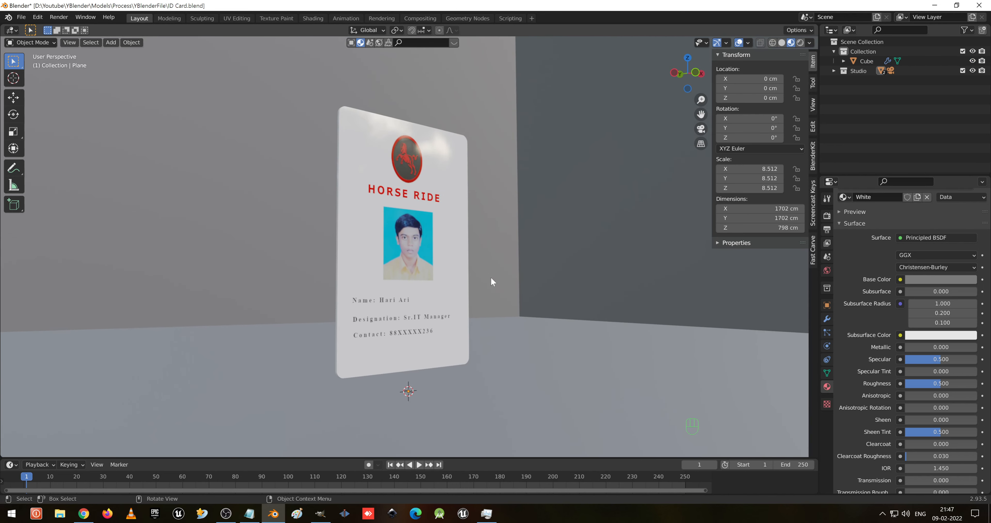
{"action": "key", "text": "ctrl+alt+KP_0"}
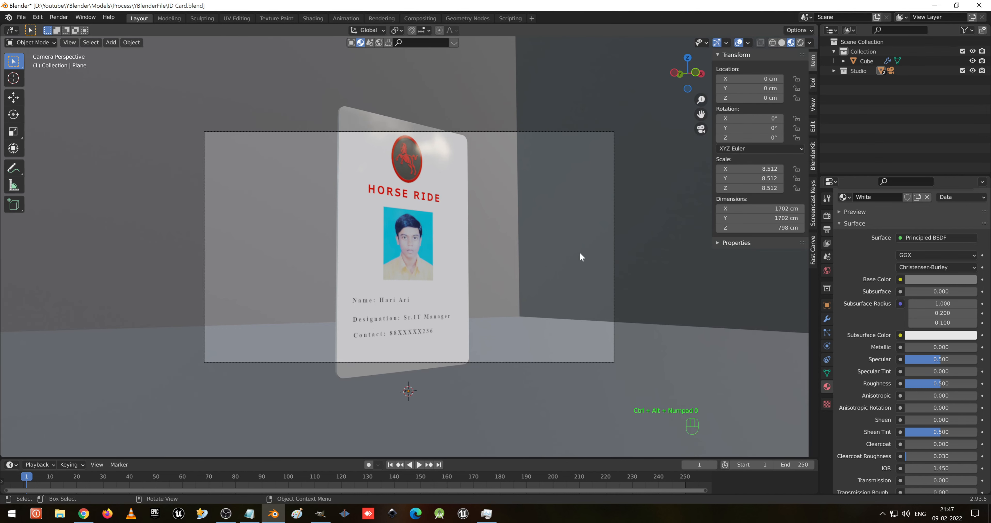
- Lock the camera to the view, adjust the camera framing on the card, then release the lock
{"action": "left_click", "coordinate": [814, 104]}
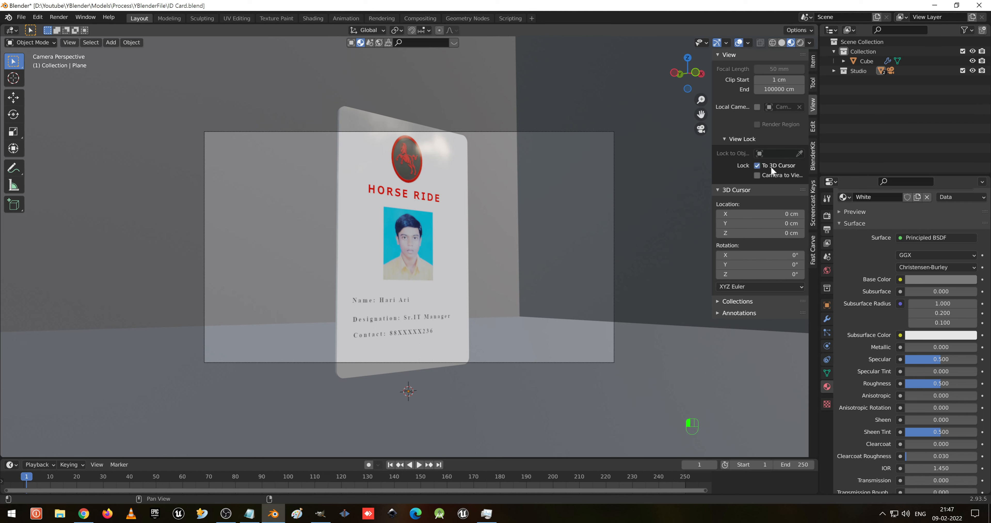
{"action": "scroll", "coordinate": [458, 261], "scroll_direction": "down", "scroll_amount": 2}
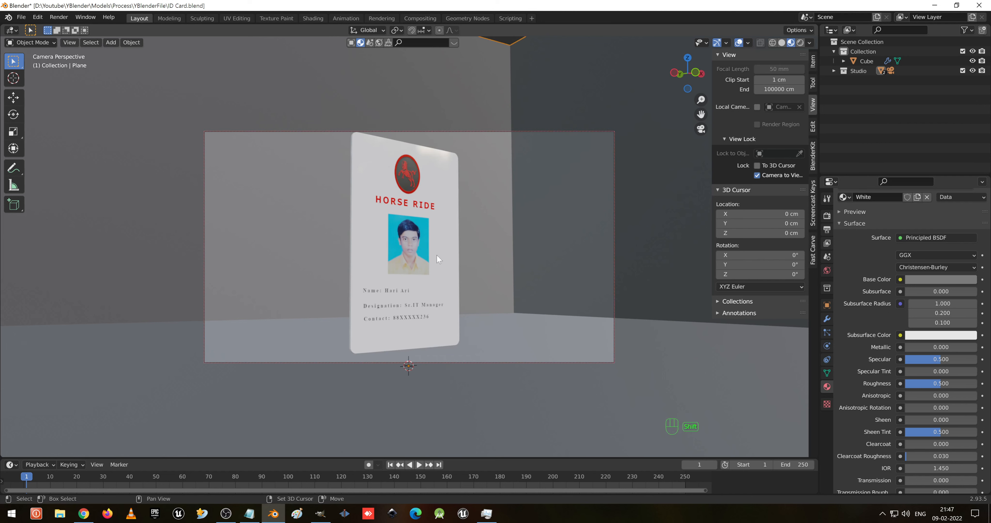
{"action": "middle_click_drag", "start_coordinate": [436, 257], "coordinate": [437, 265], "text": "shift"}
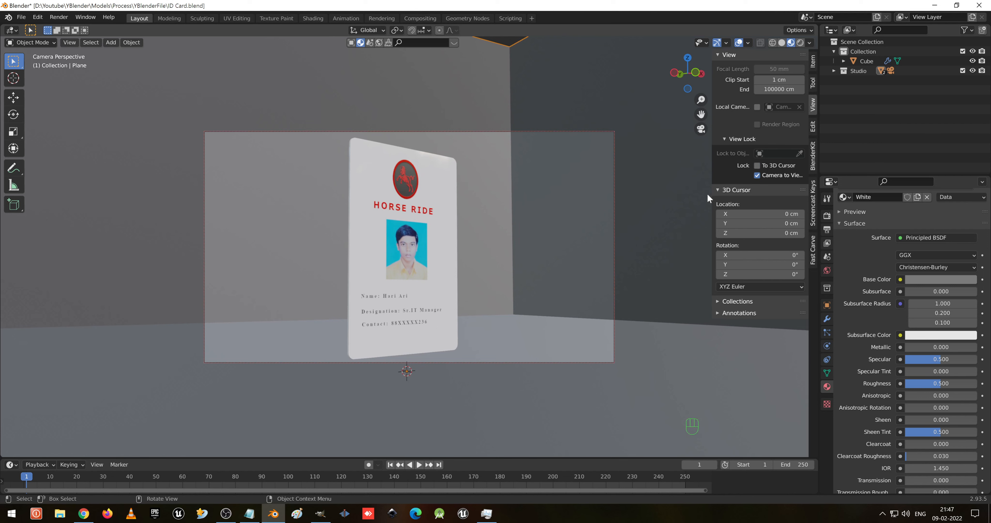
{"action": "left_click", "coordinate": [763, 177]}
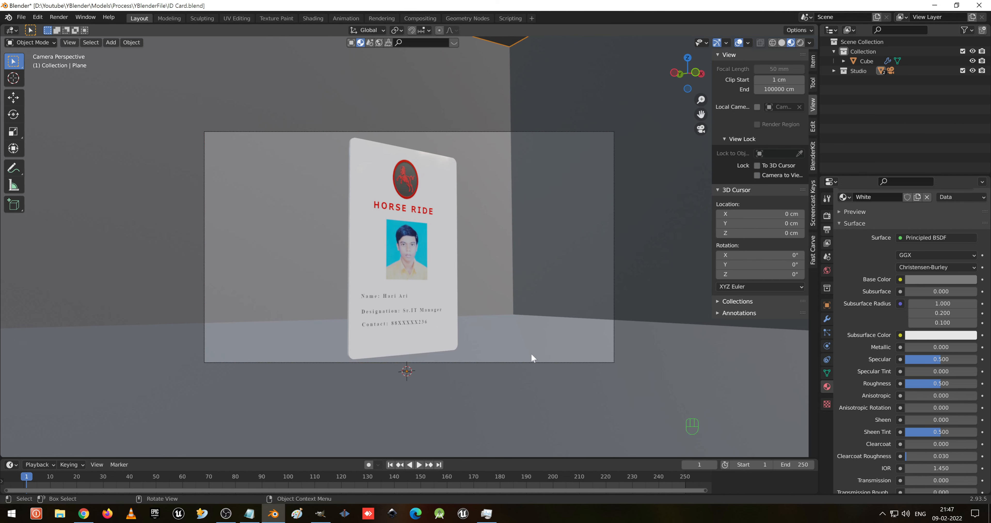
- Switch the viewport to rendered shading and expand the Studio collection
{"action": "key", "text": "z"}
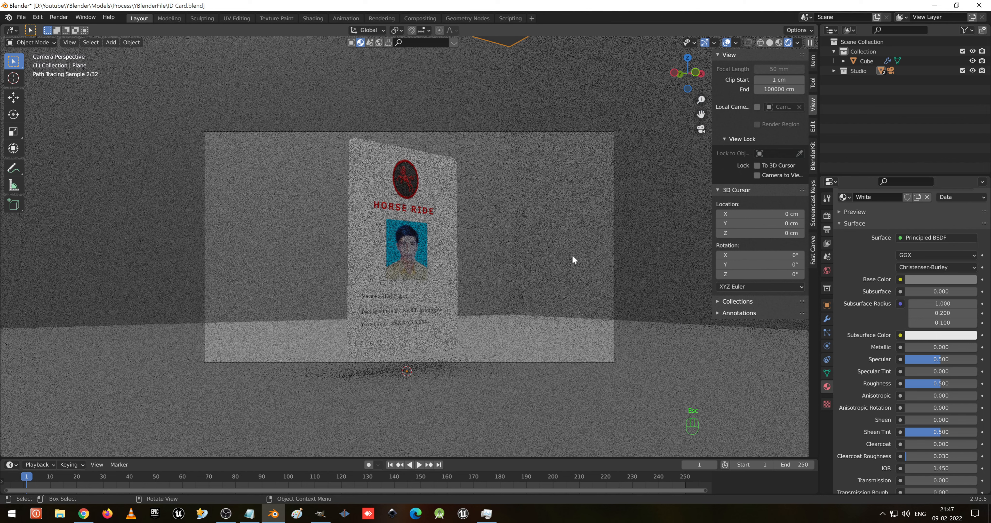
{"action": "left_click", "coordinate": [858, 71]}
{"action": "left_click", "coordinate": [835, 70]}
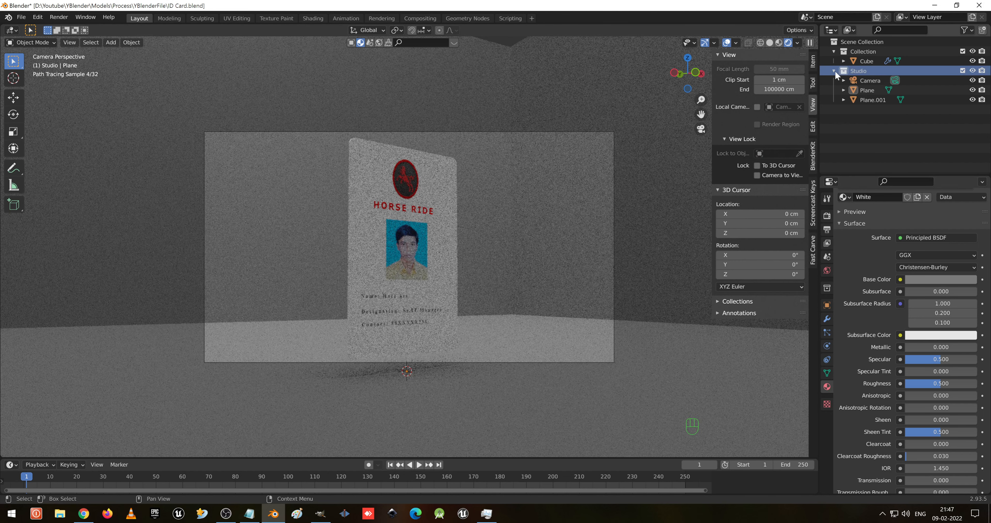
- Select the Plane.001 light panel and set its emission strength to 20
{"action": "left_click", "coordinate": [873, 100]}
{"action": "left_click", "coordinate": [858, 91]}
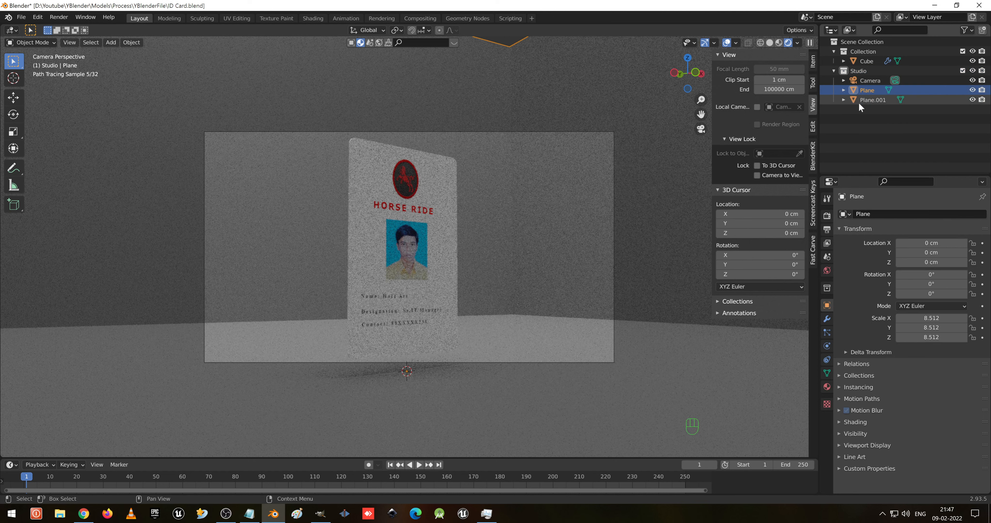
{"action": "left_click", "coordinate": [859, 101]}
{"action": "left_click", "coordinate": [830, 388]}
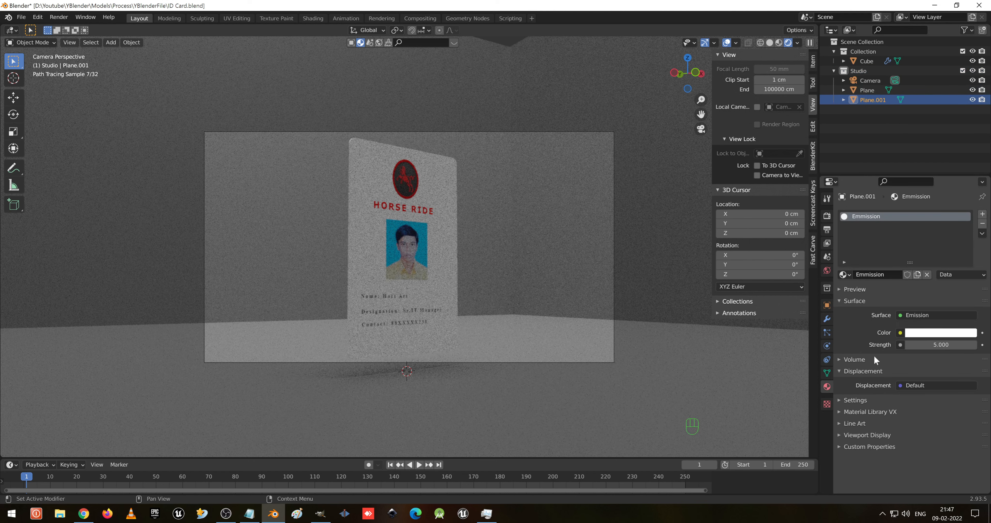
{"action": "left_click", "coordinate": [939, 344]}
{"action": "key", "text": "Return"}
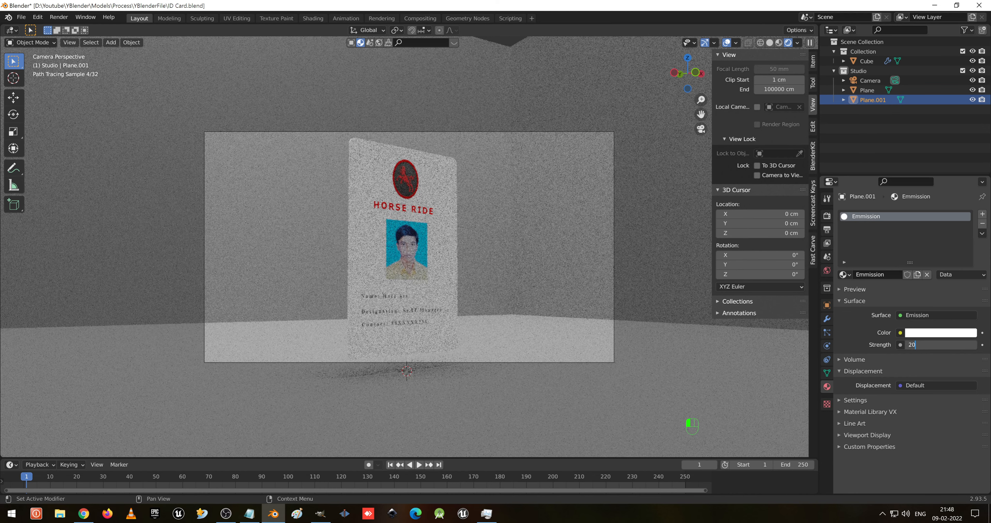
{"action": "key", "text": "Return"}
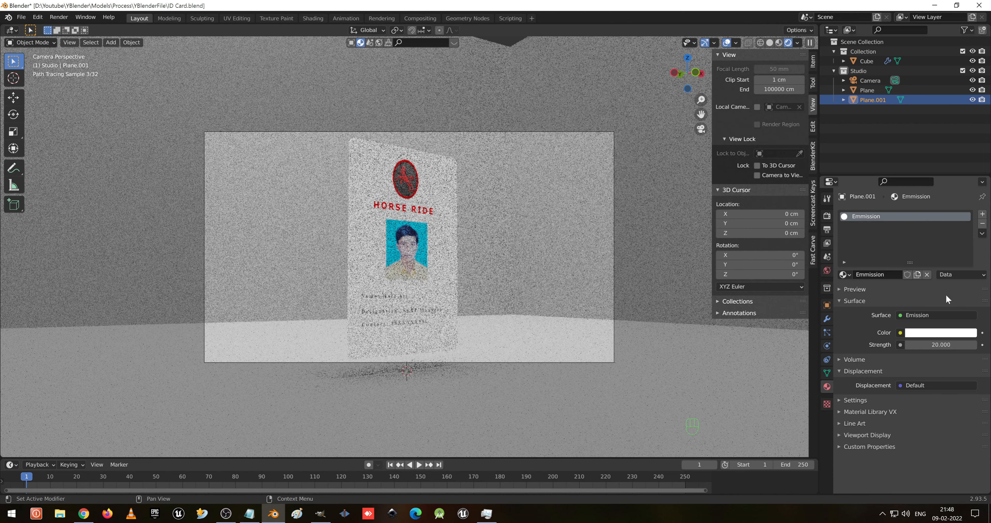
- Select the Plane backdrop and darken its base color by lowering the value slider
{"action": "left_click", "coordinate": [868, 90]}
{"action": "left_click", "coordinate": [942, 356]}
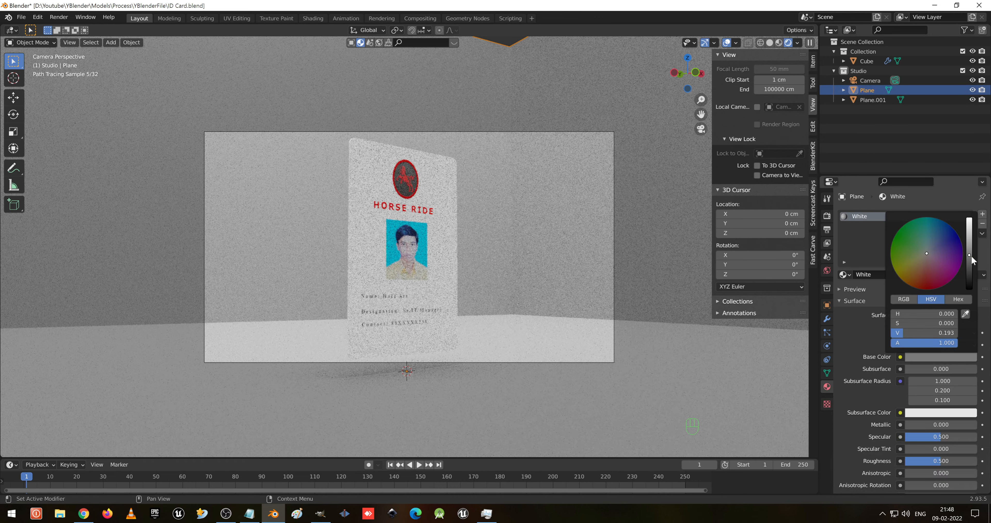
{"action": "left_click_drag", "start_coordinate": [970, 257], "coordinate": [973, 279]}
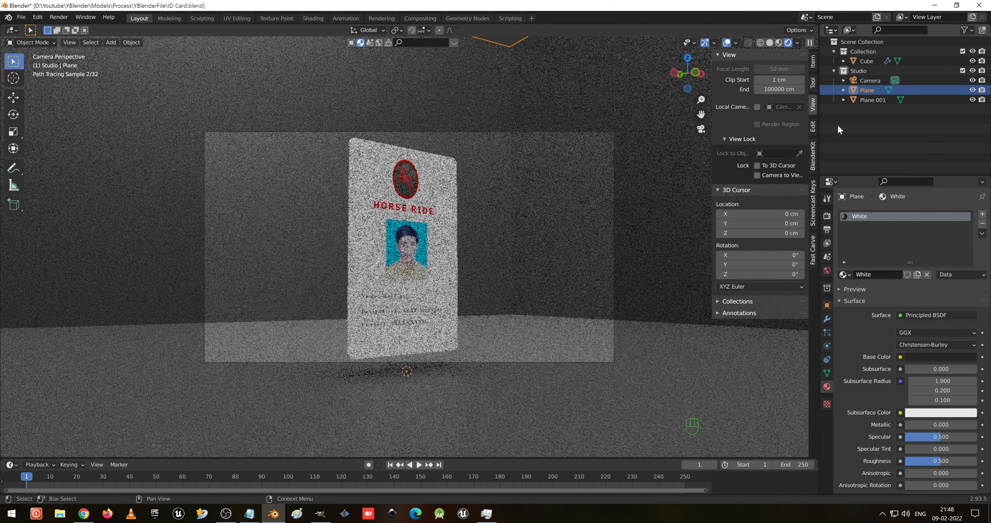
- Select the Plane.001 light panel, set its emission strength to 25, and save the file
{"action": "left_click", "coordinate": [868, 100]}
{"action": "left_click", "coordinate": [932, 344]}
{"action": "key", "text": "Return"}
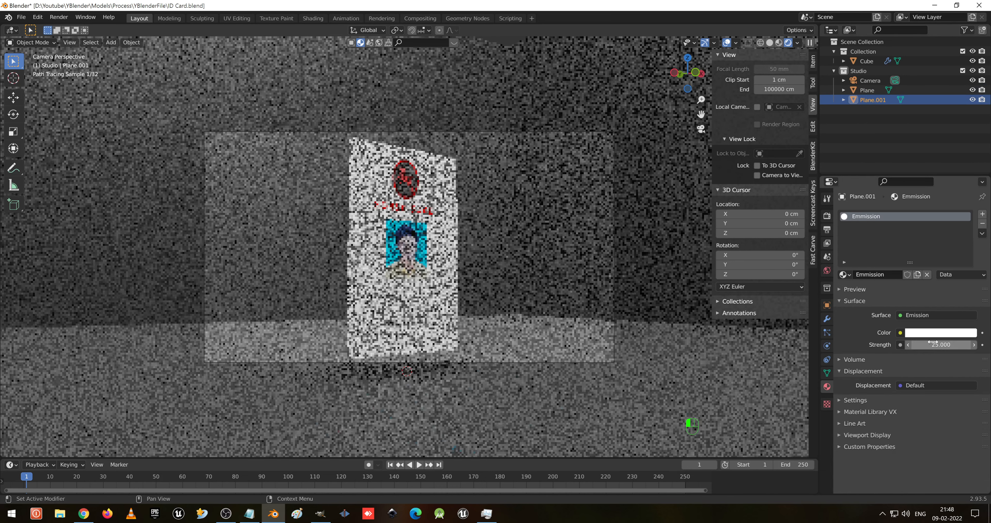
{"action": "key", "text": "ctrl+s"}
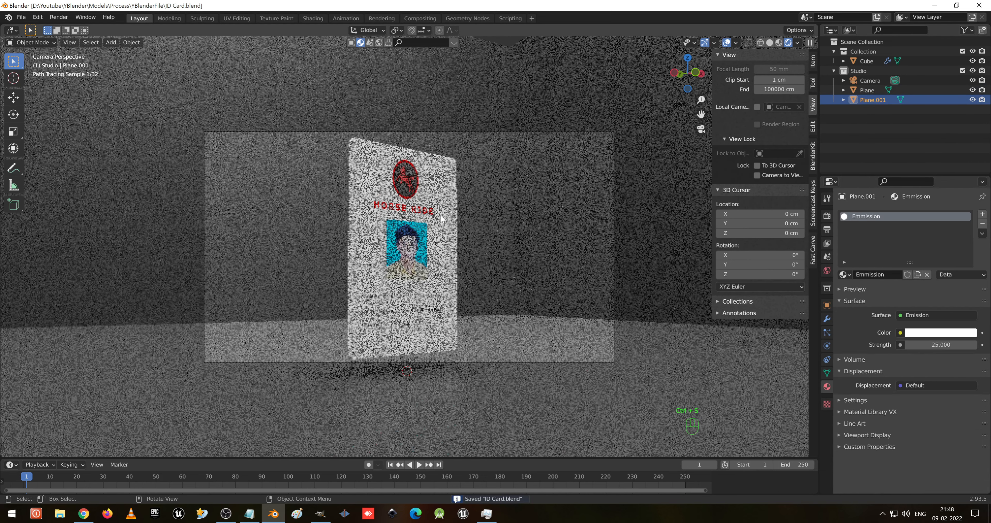
- Switch the viewport back to solid shading and render the image from the camera
{"action": "key", "text": "z"}
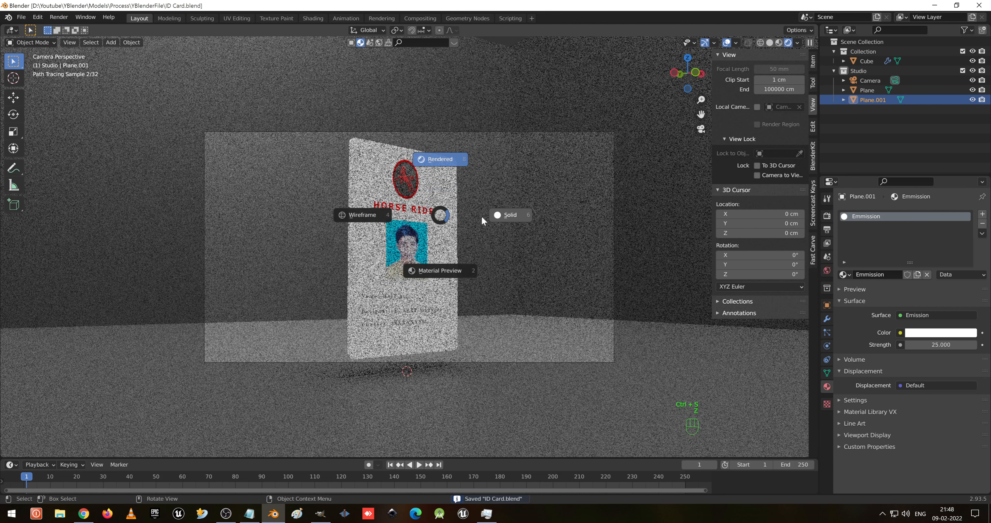
{"action": "left_click", "coordinate": [565, 223]}
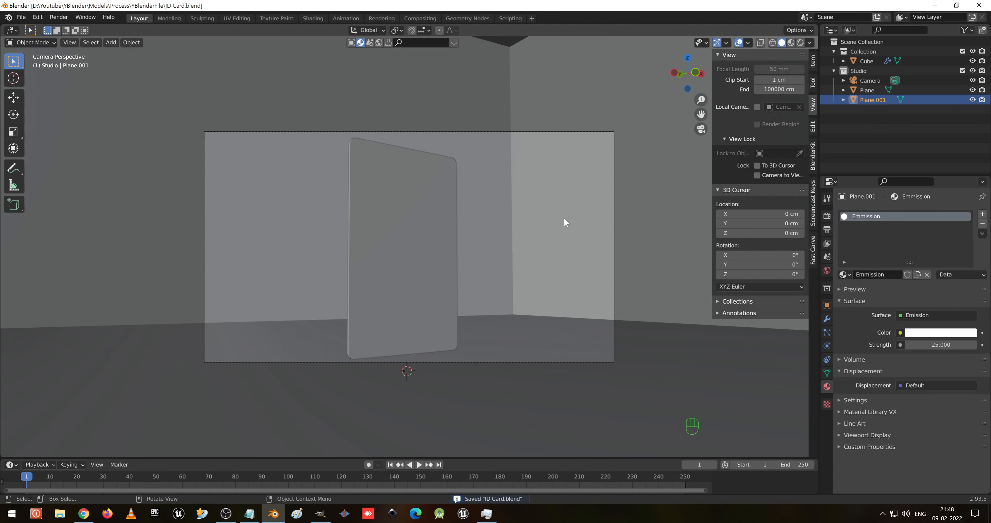
{"action": "key", "text": "F12"}
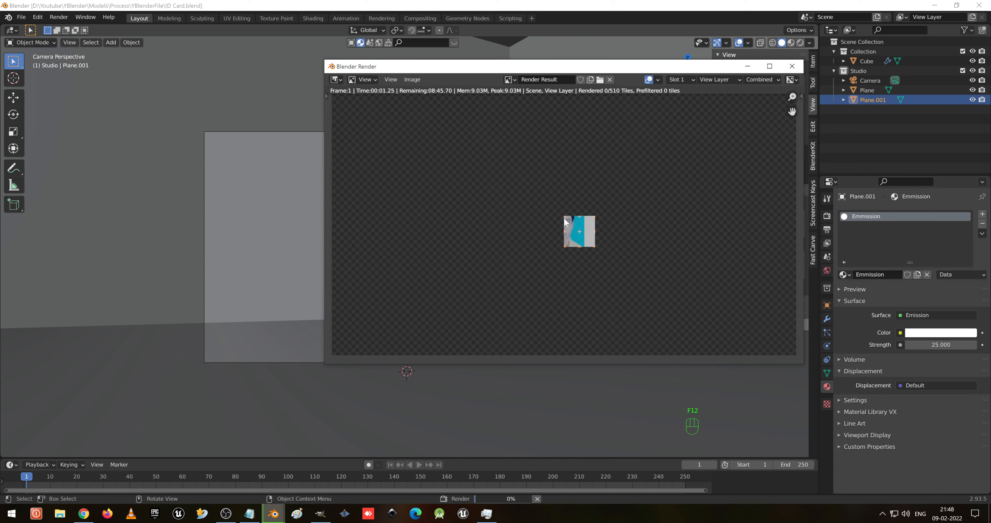